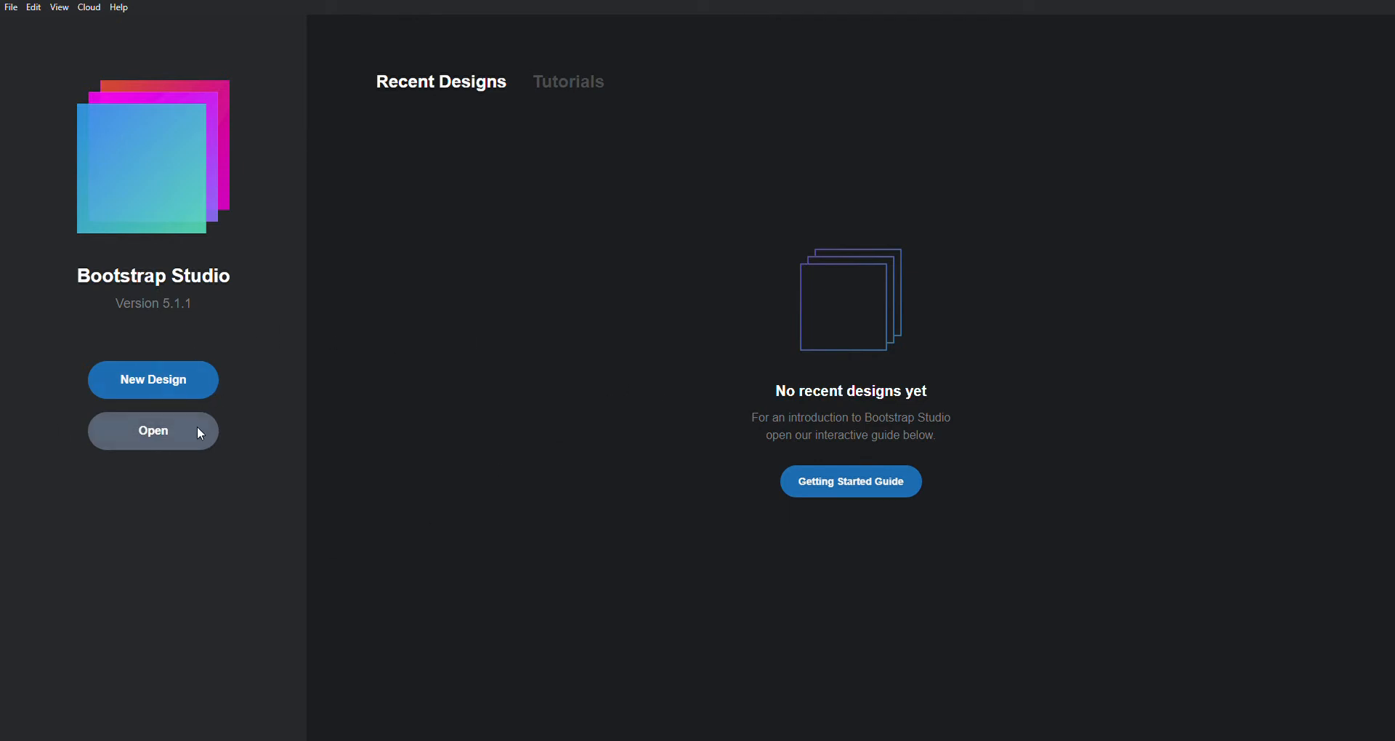
- Start a new design from the Bootstrap Studio start screen
{"action": "left_click", "coordinate": [167, 371]}
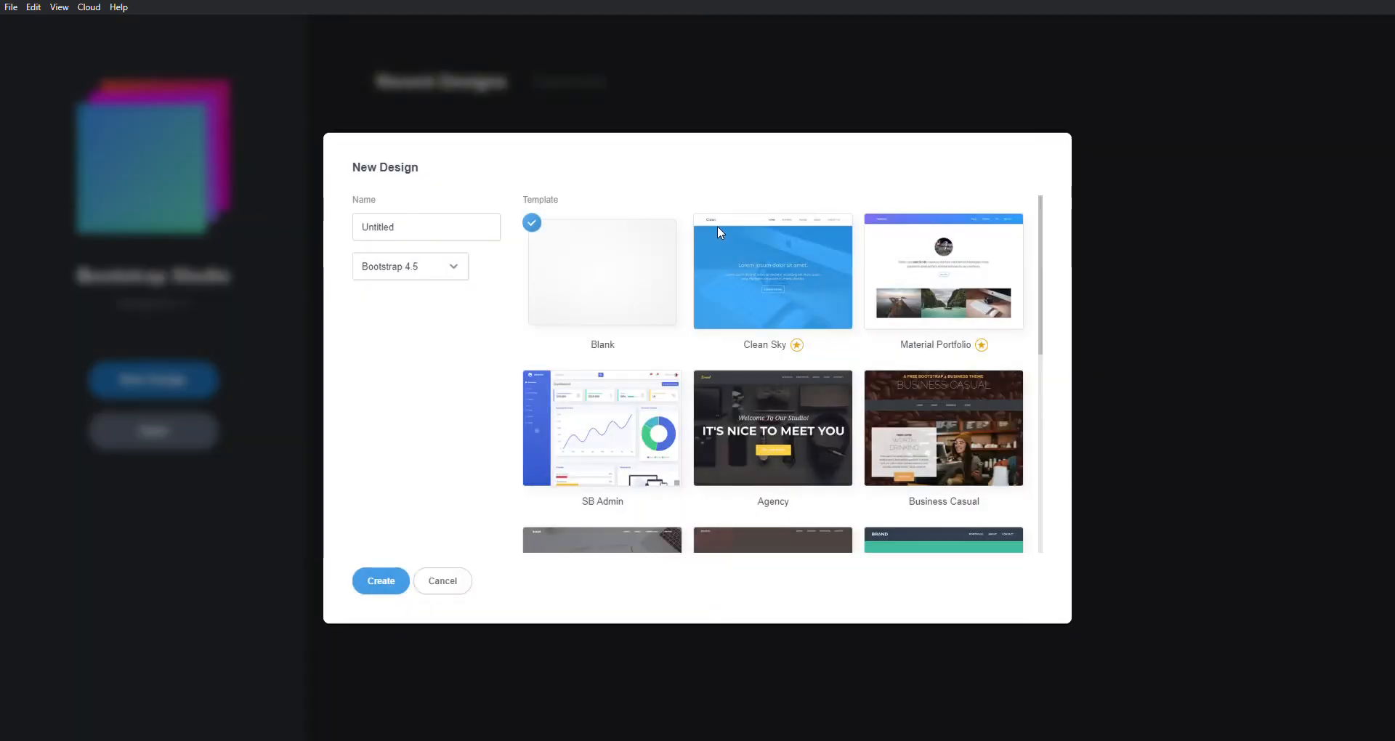
- Create a blank Bootstrap 4.5 design named 'realtech'
{"action": "scroll", "coordinate": [922, 471], "scroll_direction": "down", "scroll_amount": 5}
{"action": "scroll", "coordinate": [922, 471], "scroll_direction": "up", "scroll_amount": 2}
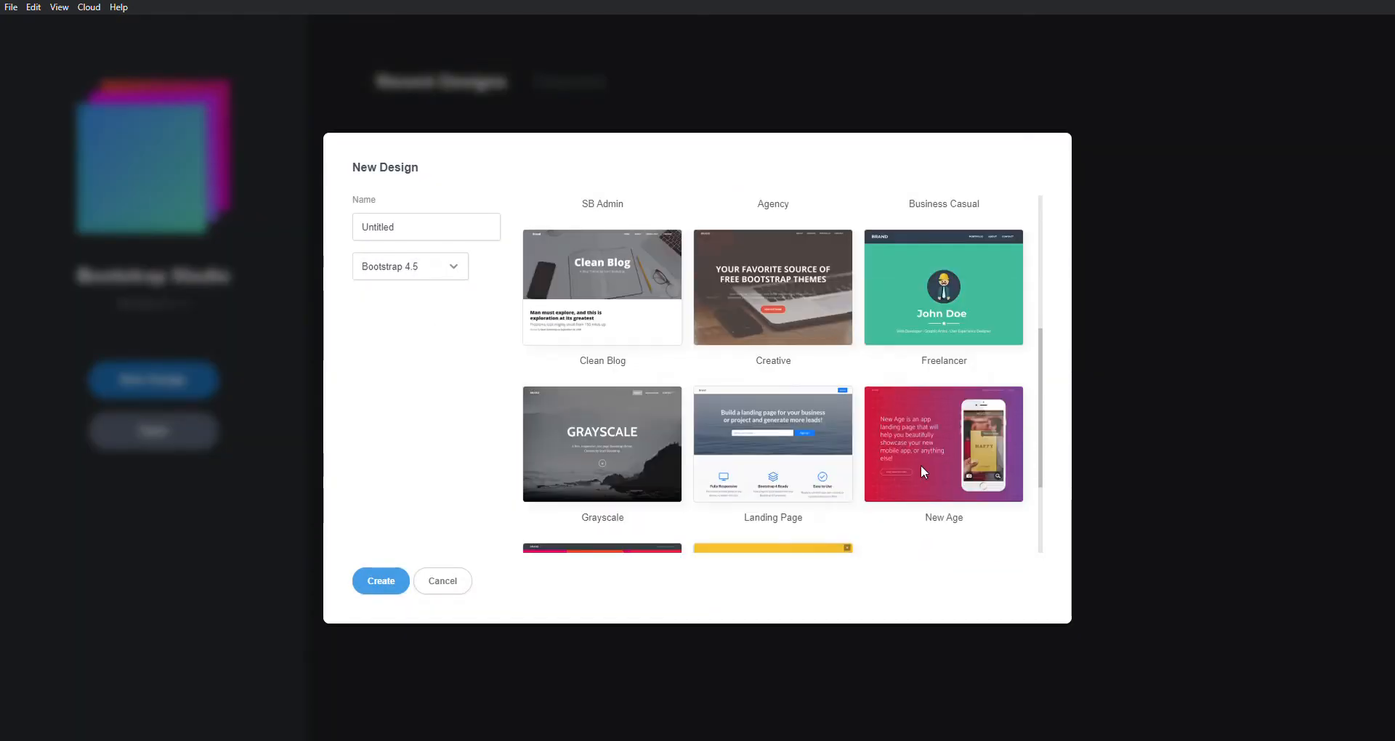
{"action": "scroll", "coordinate": [921, 471], "scroll_direction": "up", "scroll_amount": 4}
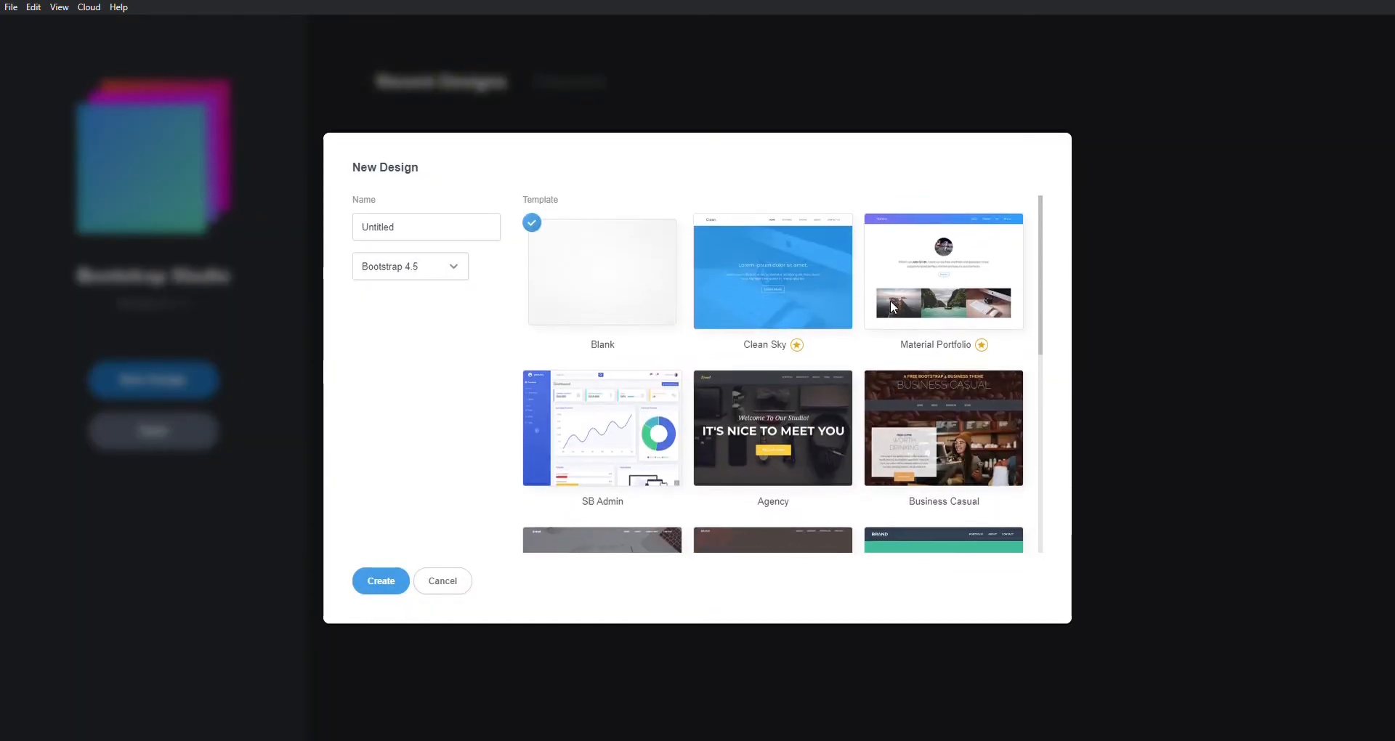
{"action": "left_click", "coordinate": [458, 231]}
{"action": "double_click", "coordinate": [464, 232]}
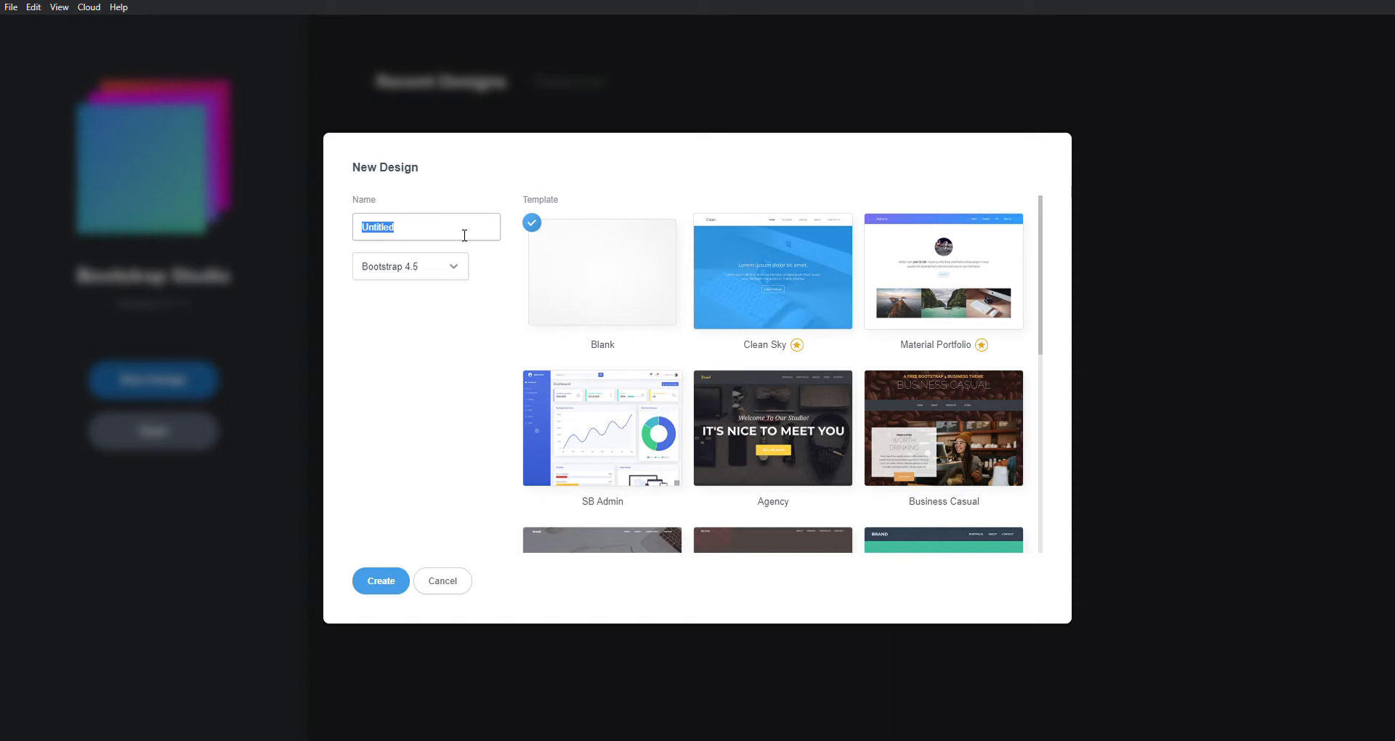
{"action": "type", "text": "realtech"}
{"action": "left_click", "coordinate": [381, 581]}
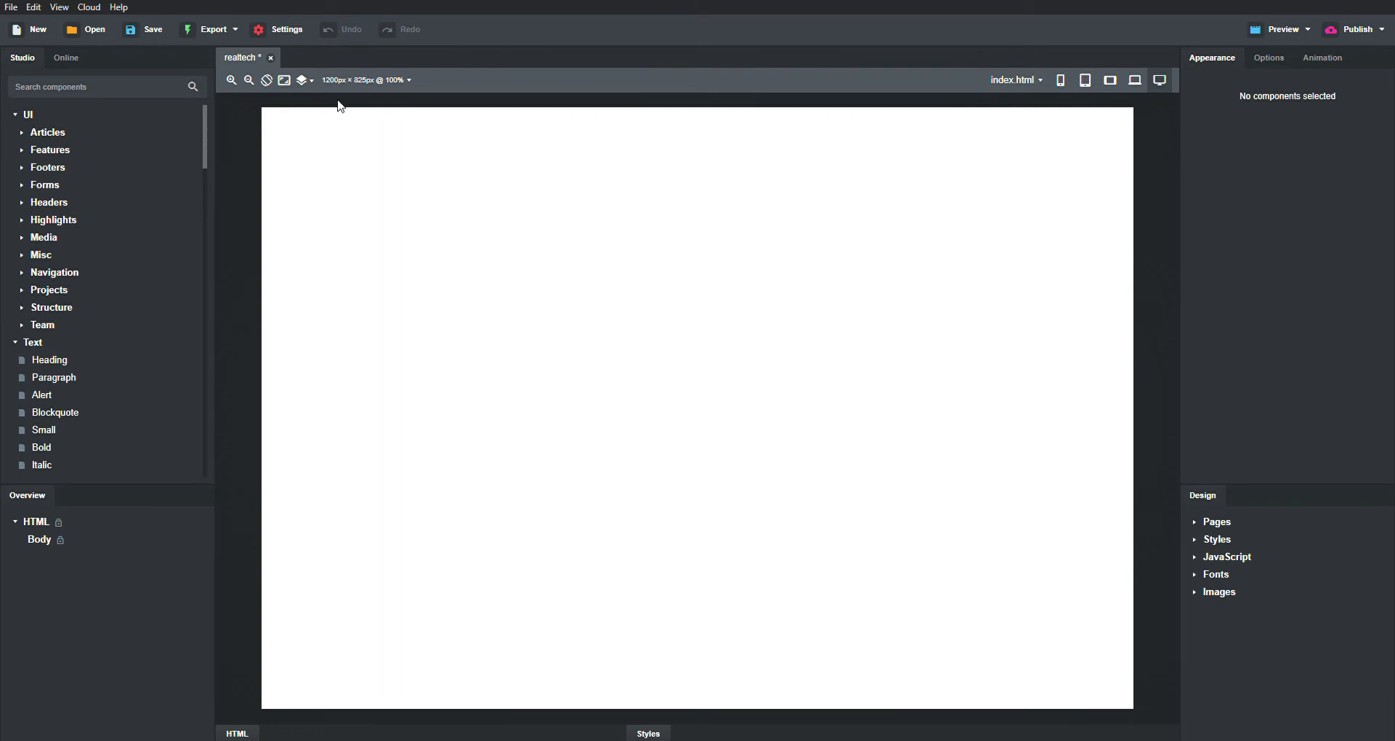
- Save the realtech design and add the Header Dark section to the empty page
{"action": "key", "text": "ctrl+s"}
{"action": "scroll", "coordinate": [45, 357], "scroll_direction": "down", "scroll_amount": 3}
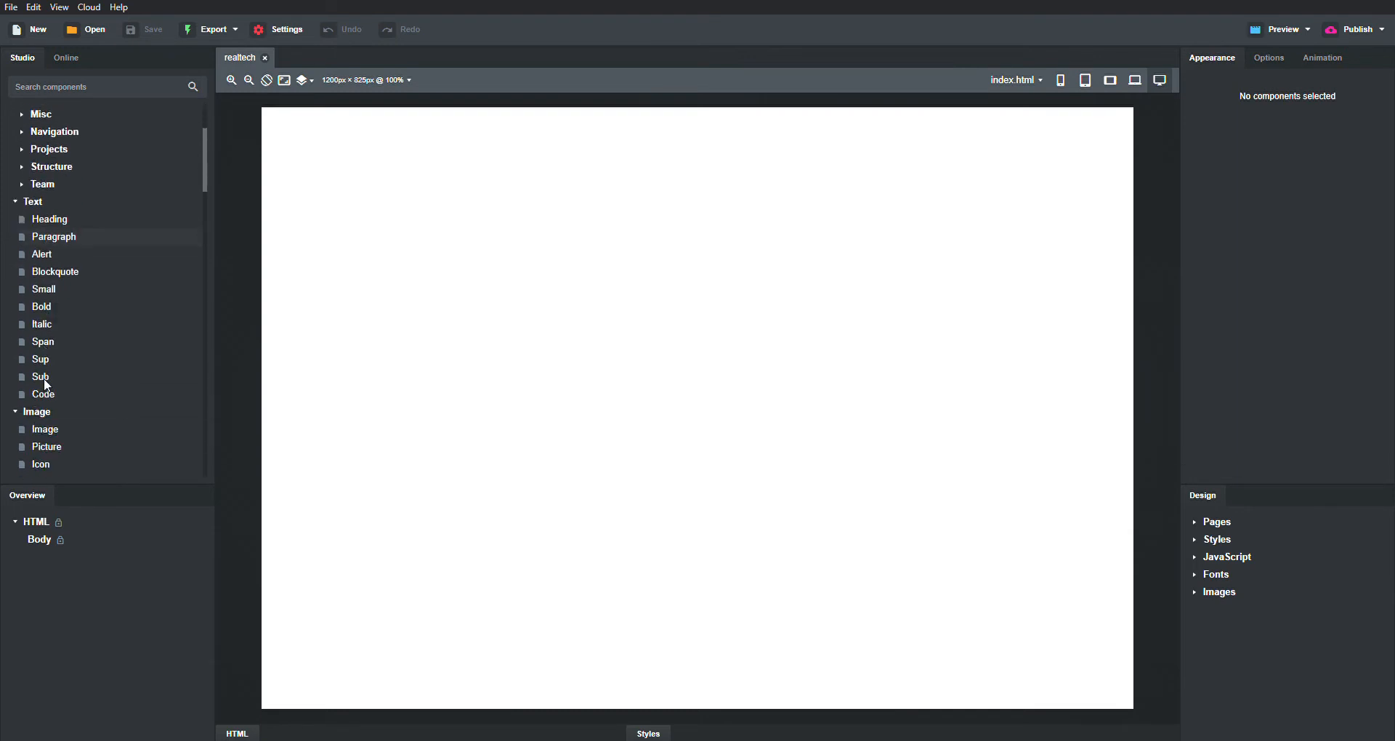
{"action": "scroll", "coordinate": [43, 379], "scroll_direction": "up", "scroll_amount": 3}
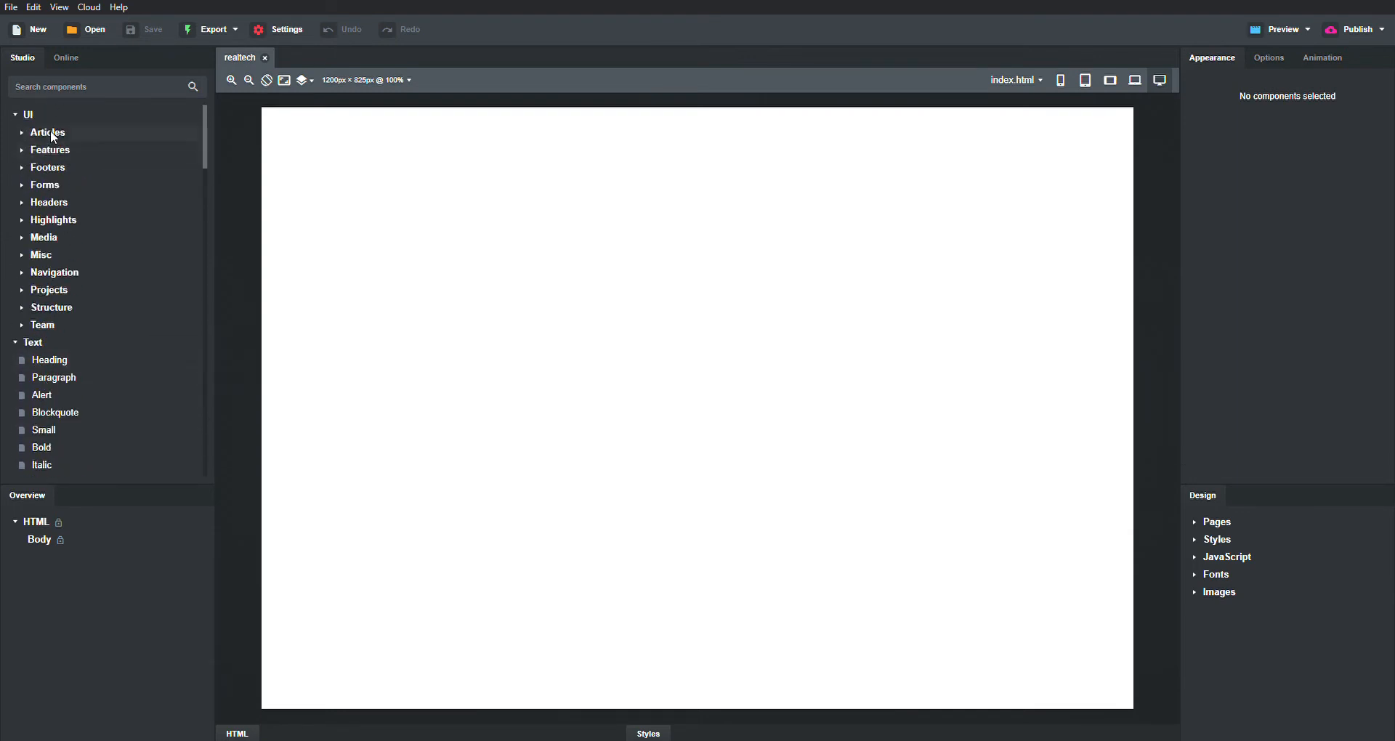
{"action": "left_click", "coordinate": [21, 273]}
{"action": "mouse_move", "coordinate": [72, 293]}
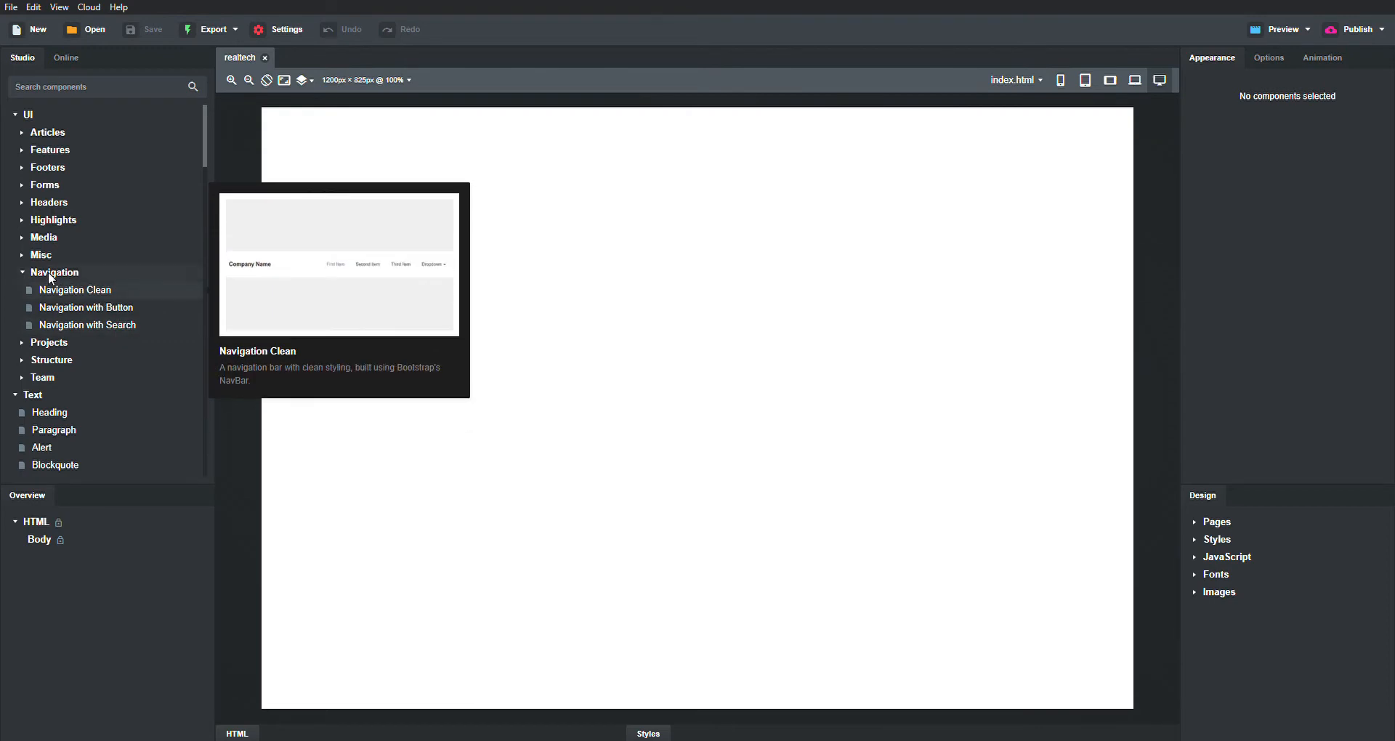
{"action": "left_click", "coordinate": [22, 204]}
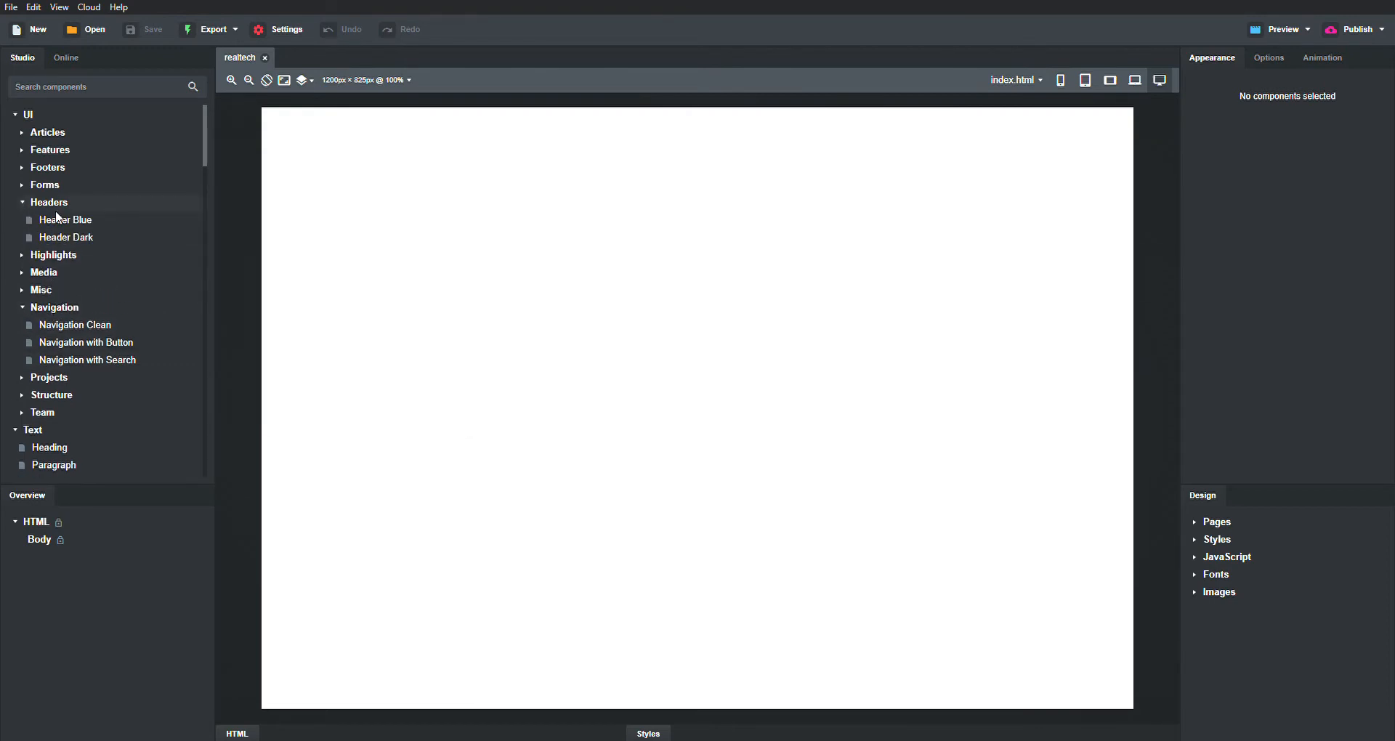
{"action": "mouse_move", "coordinate": [64, 216]}
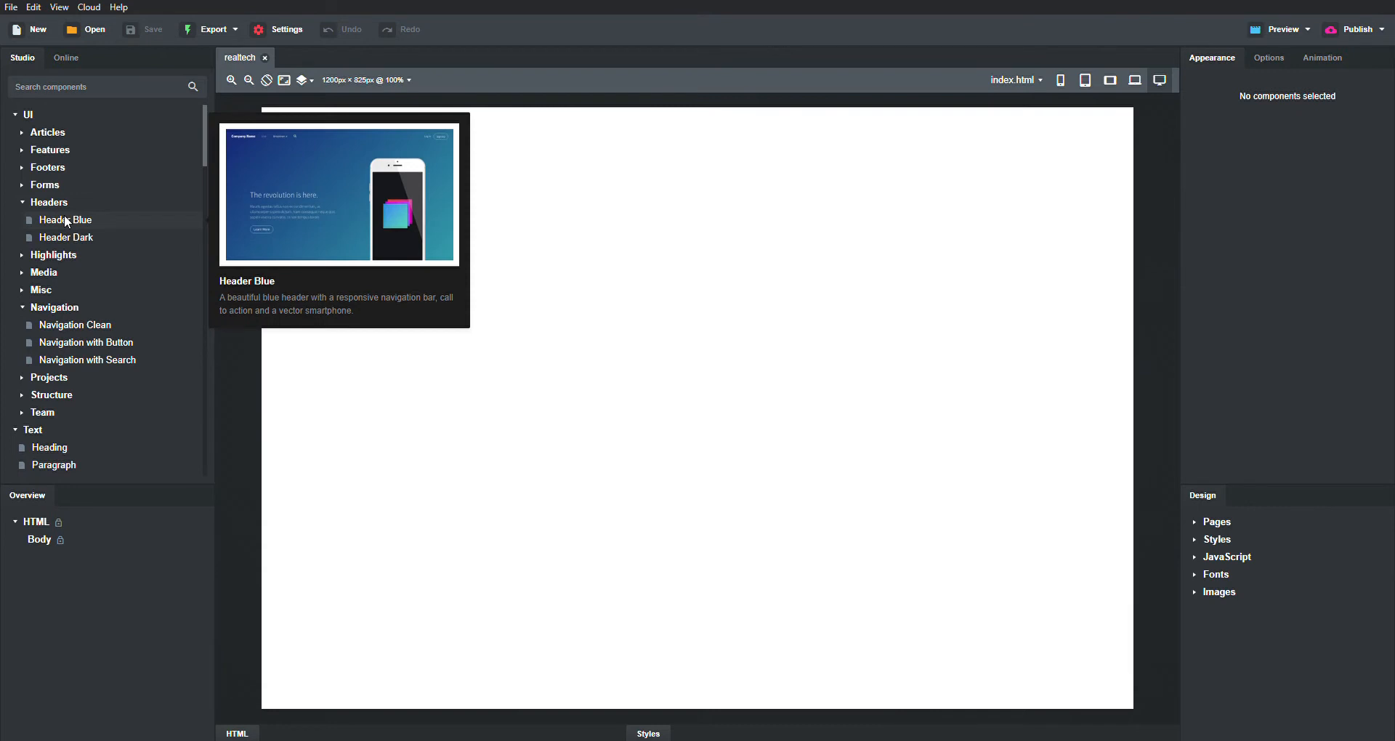
{"action": "mouse_move", "coordinate": [75, 242]}
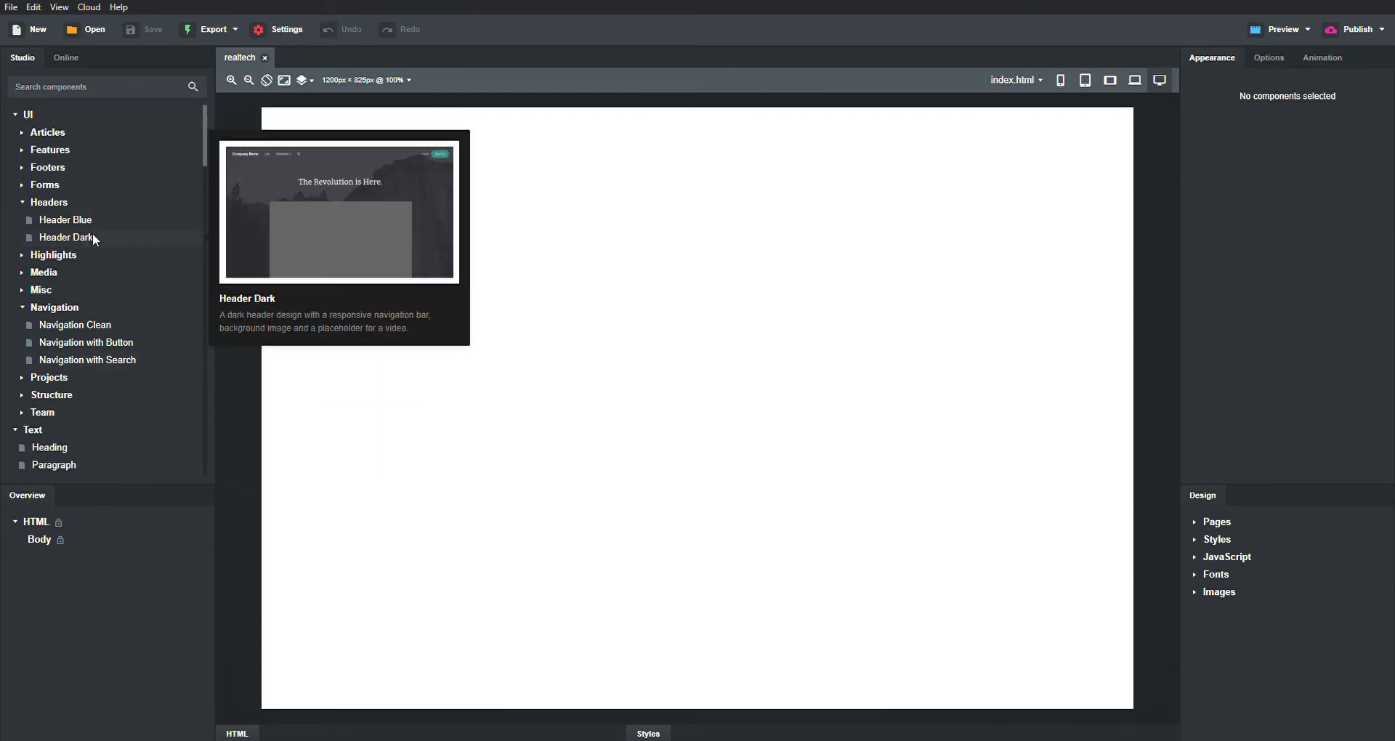
{"action": "left_click_drag", "start_coordinate": [95, 239], "coordinate": [757, 226]}
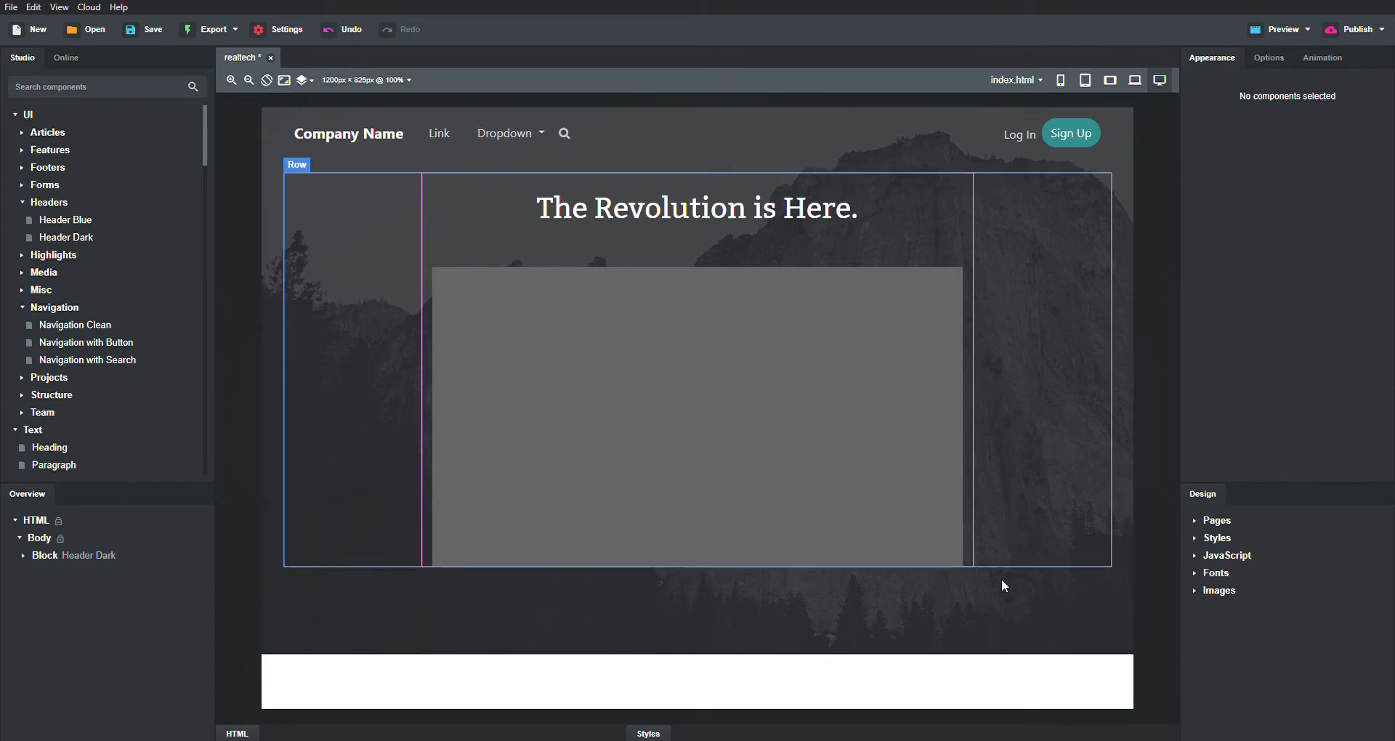
- Select the header's Div and open its Background image picker
{"action": "left_click", "coordinate": [987, 621]}
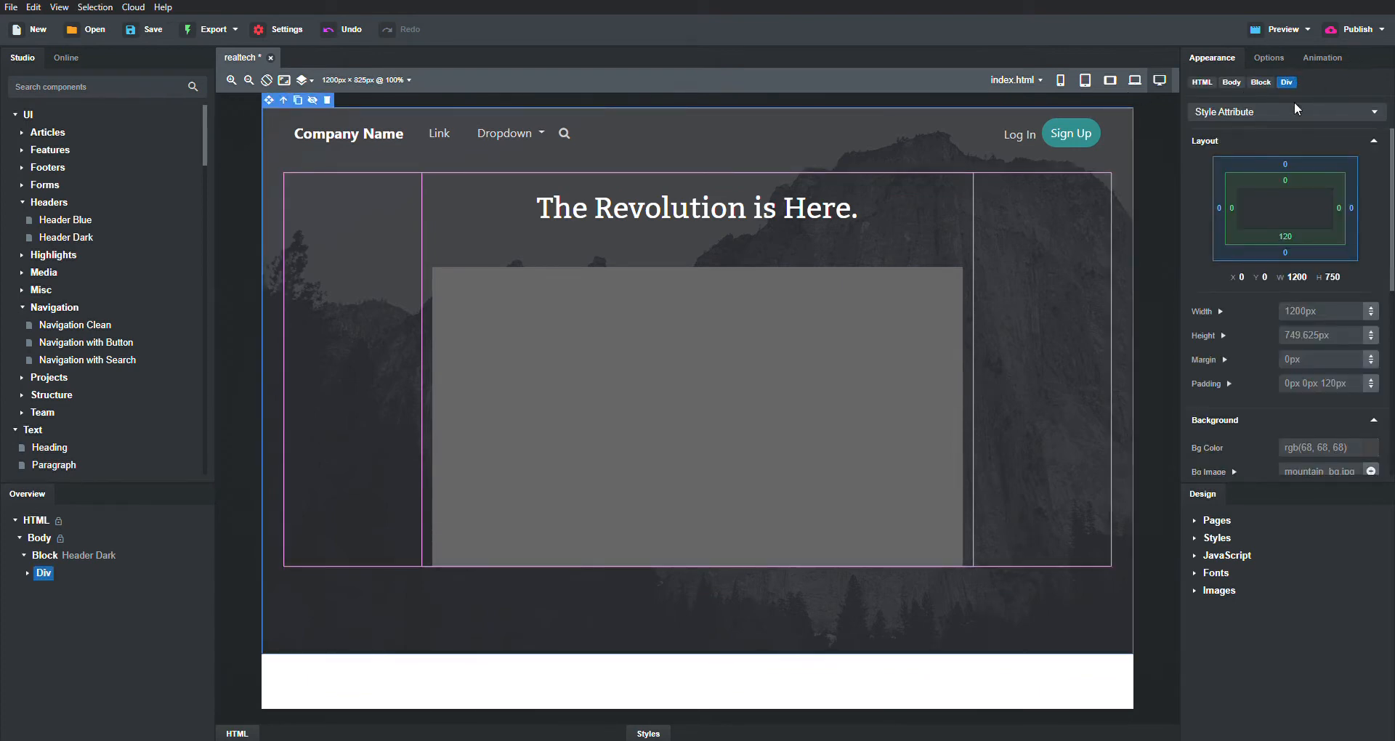
{"action": "scroll", "coordinate": [1305, 396], "scroll_direction": "down", "scroll_amount": 3}
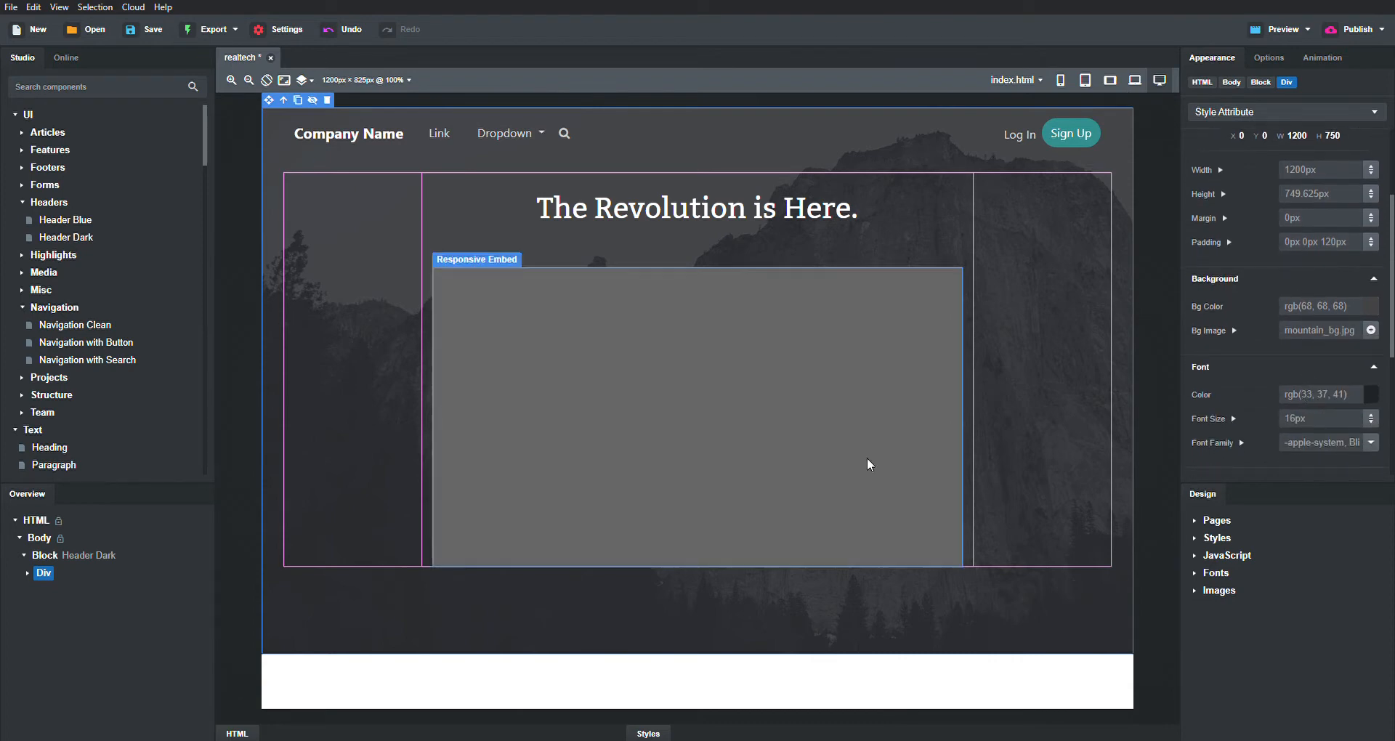
{"action": "left_click", "coordinate": [1369, 331]}
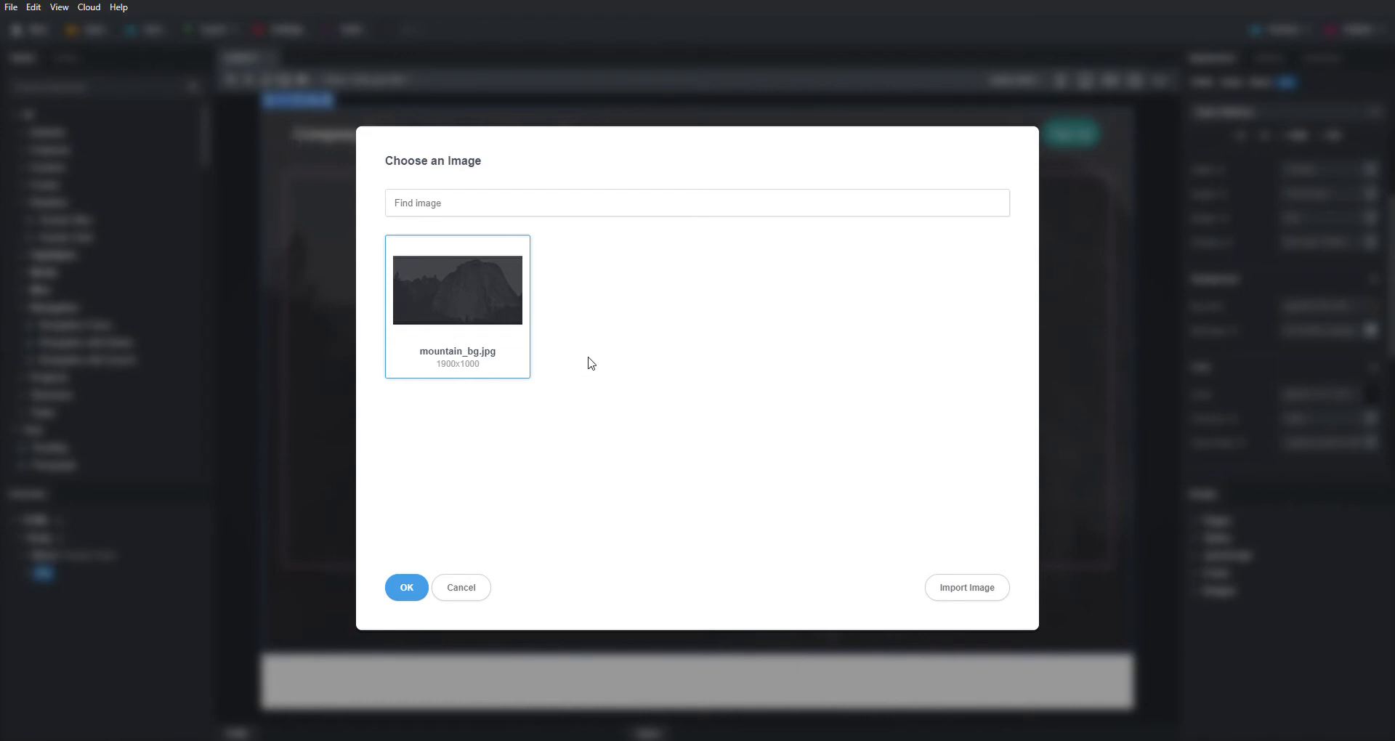
- Import the four Unsplash photos without overwriting and set the ales-nesetril laptop photo as header background
{"action": "key", "text": "Escape"}
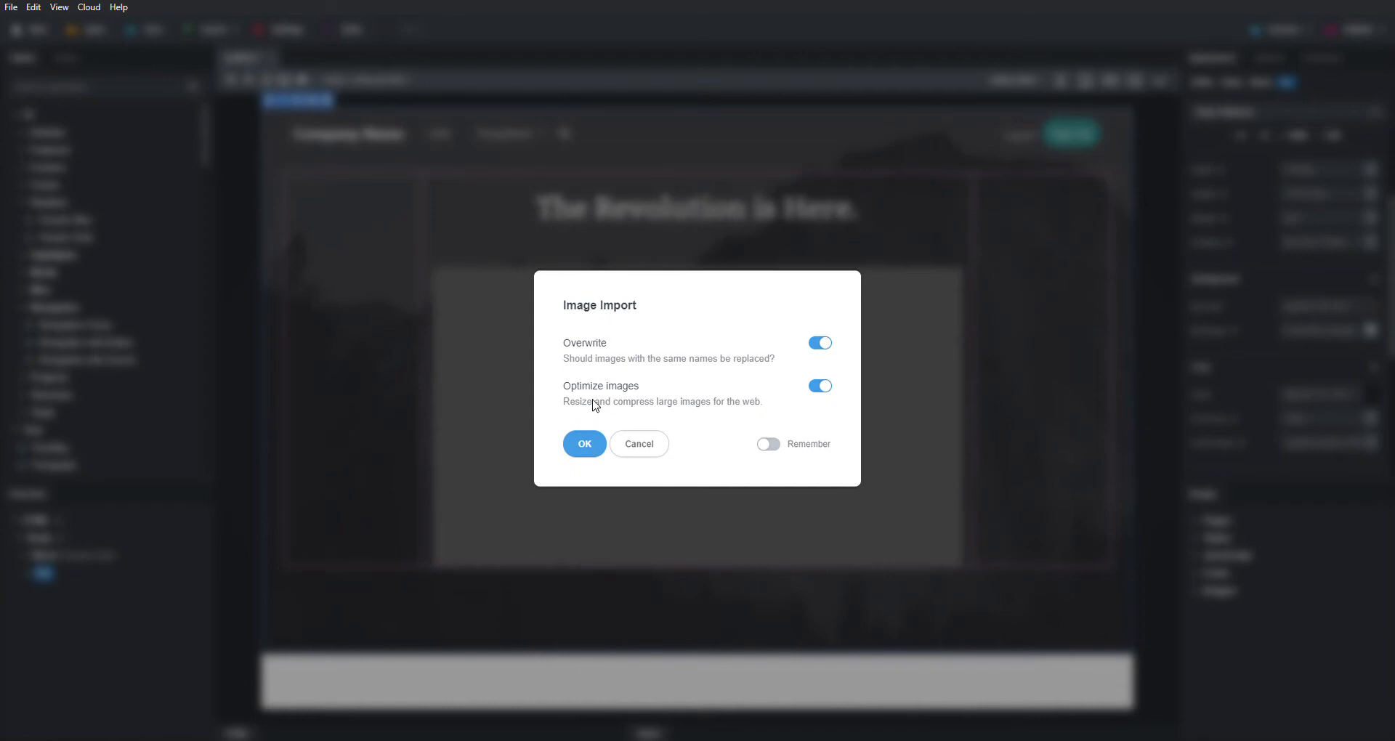
{"action": "left_click", "coordinate": [820, 343]}
{"action": "left_click", "coordinate": [586, 444]}
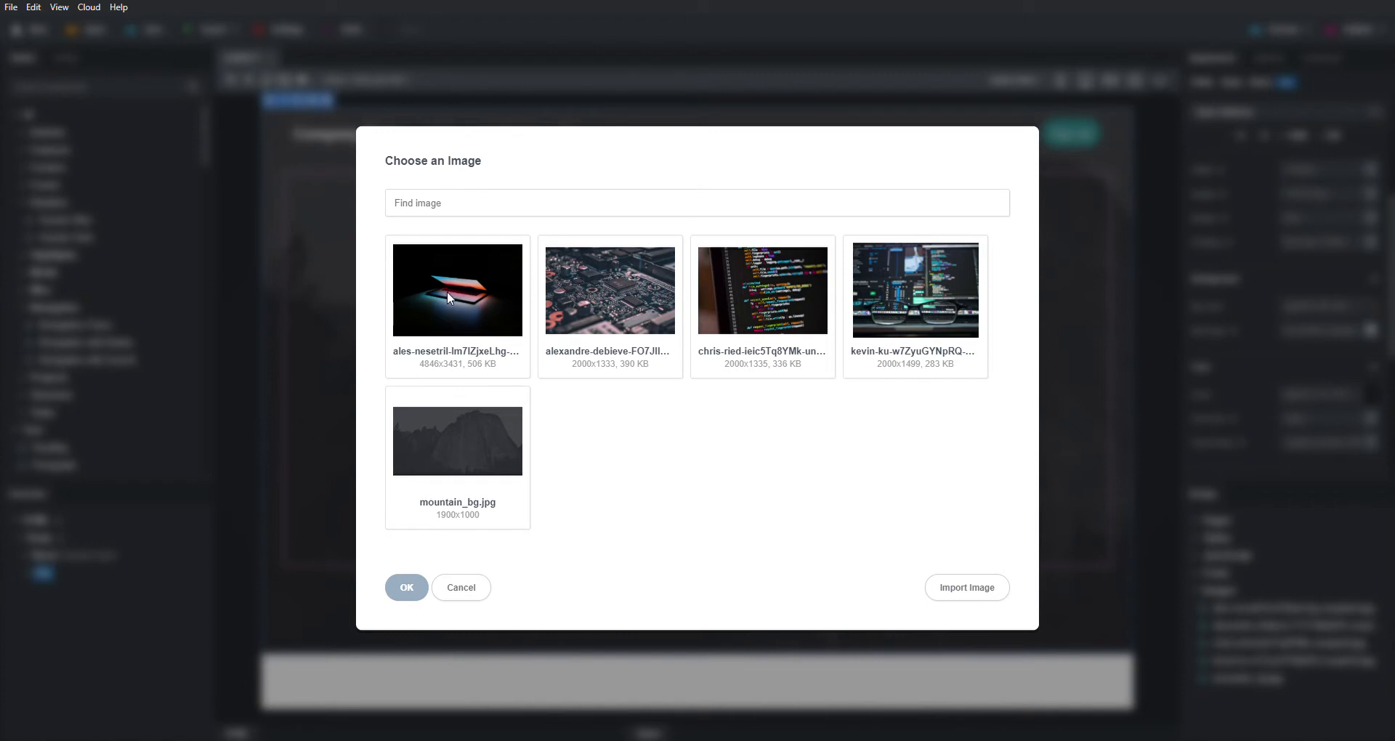
{"action": "left_click", "coordinate": [477, 363]}
{"action": "left_click", "coordinate": [411, 592]}
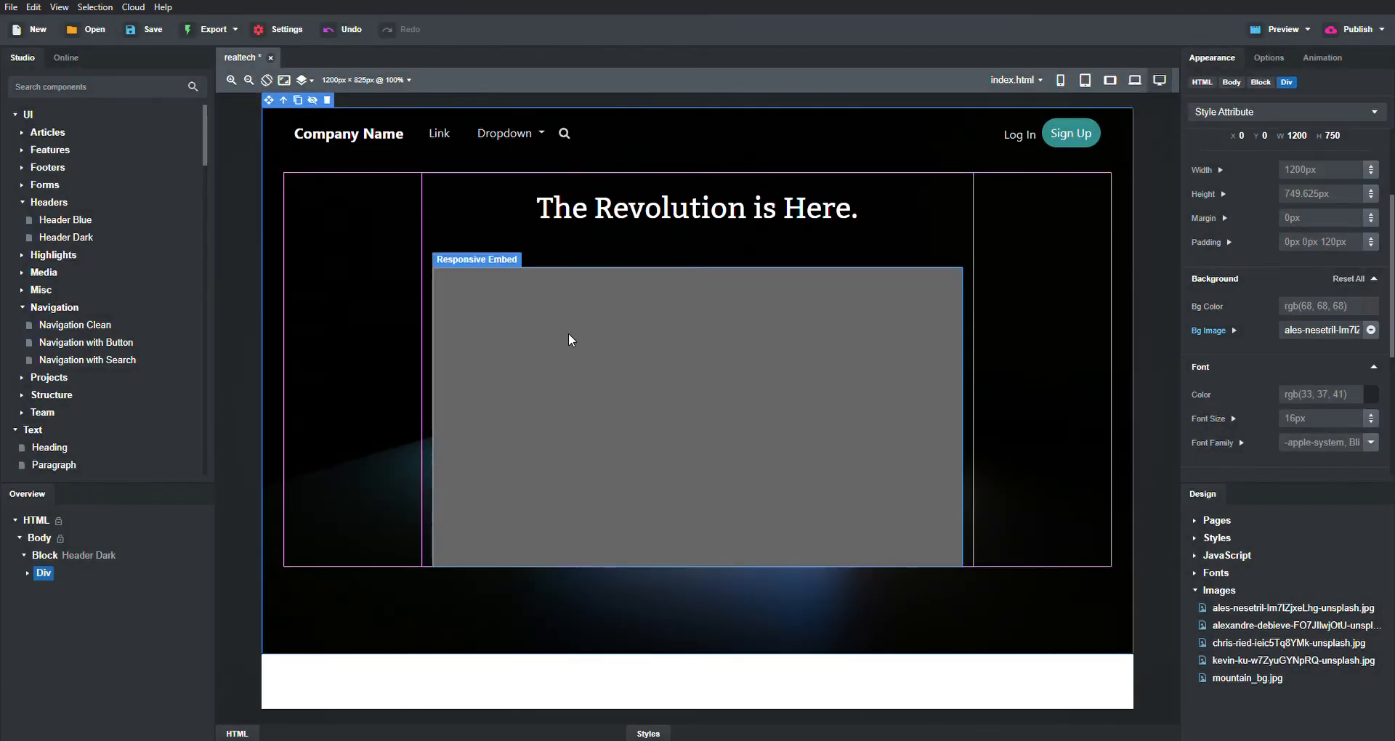
- Delete the grey Responsive Embed video placeholder from the header
{"action": "left_click", "coordinate": [716, 400]}
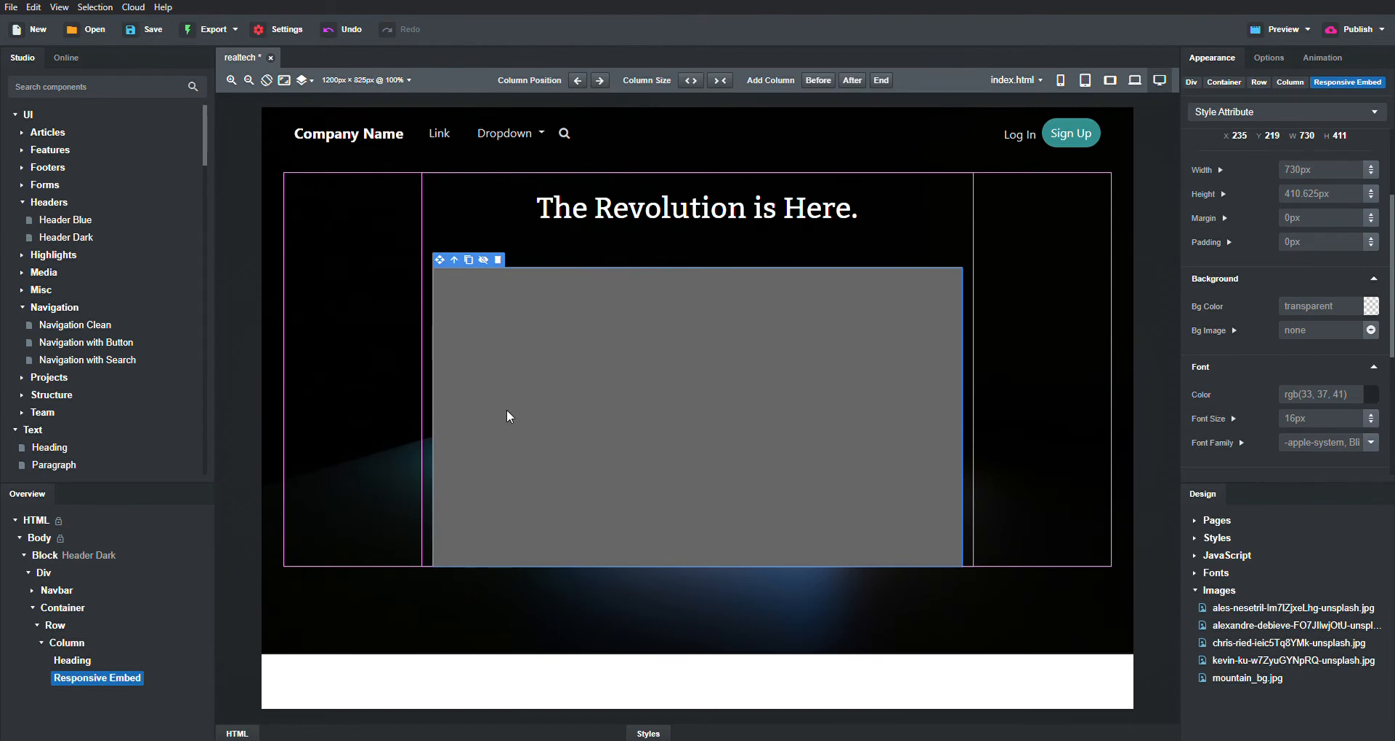
{"action": "left_click", "coordinate": [497, 260]}
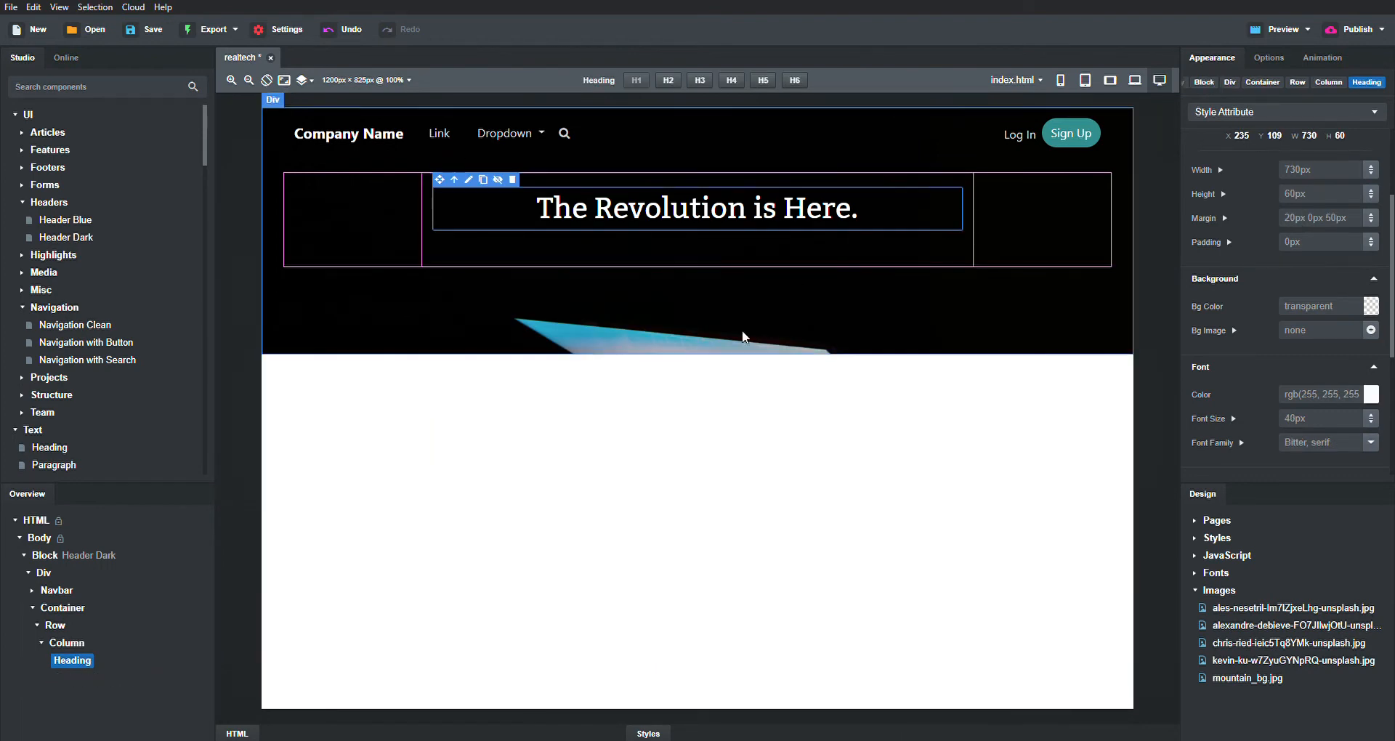
{"action": "left_click", "coordinate": [787, 327]}
{"action": "left_click", "coordinate": [790, 525]}
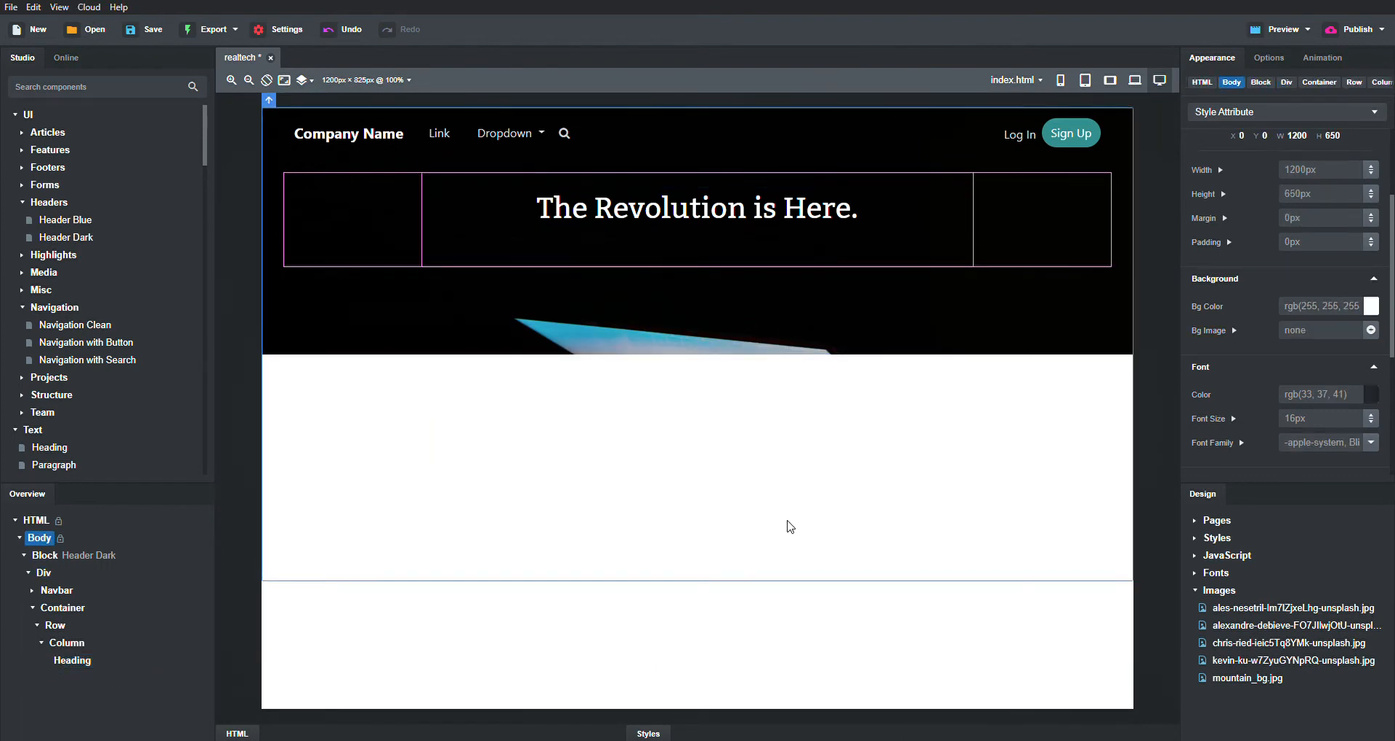
{"action": "left_click", "coordinate": [775, 311]}
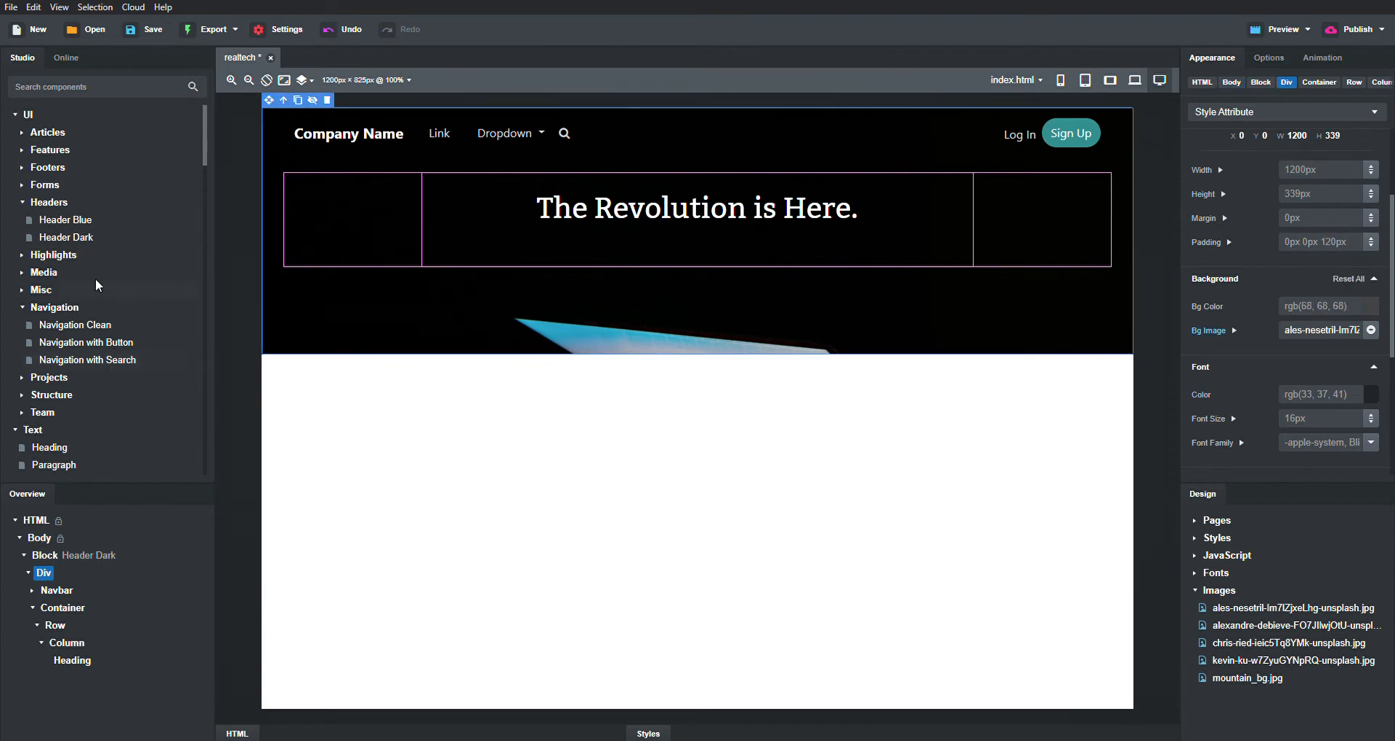
- Expand the Articles group in the Studio components list
{"action": "scroll", "coordinate": [94, 277], "scroll_direction": "down", "scroll_amount": 3}
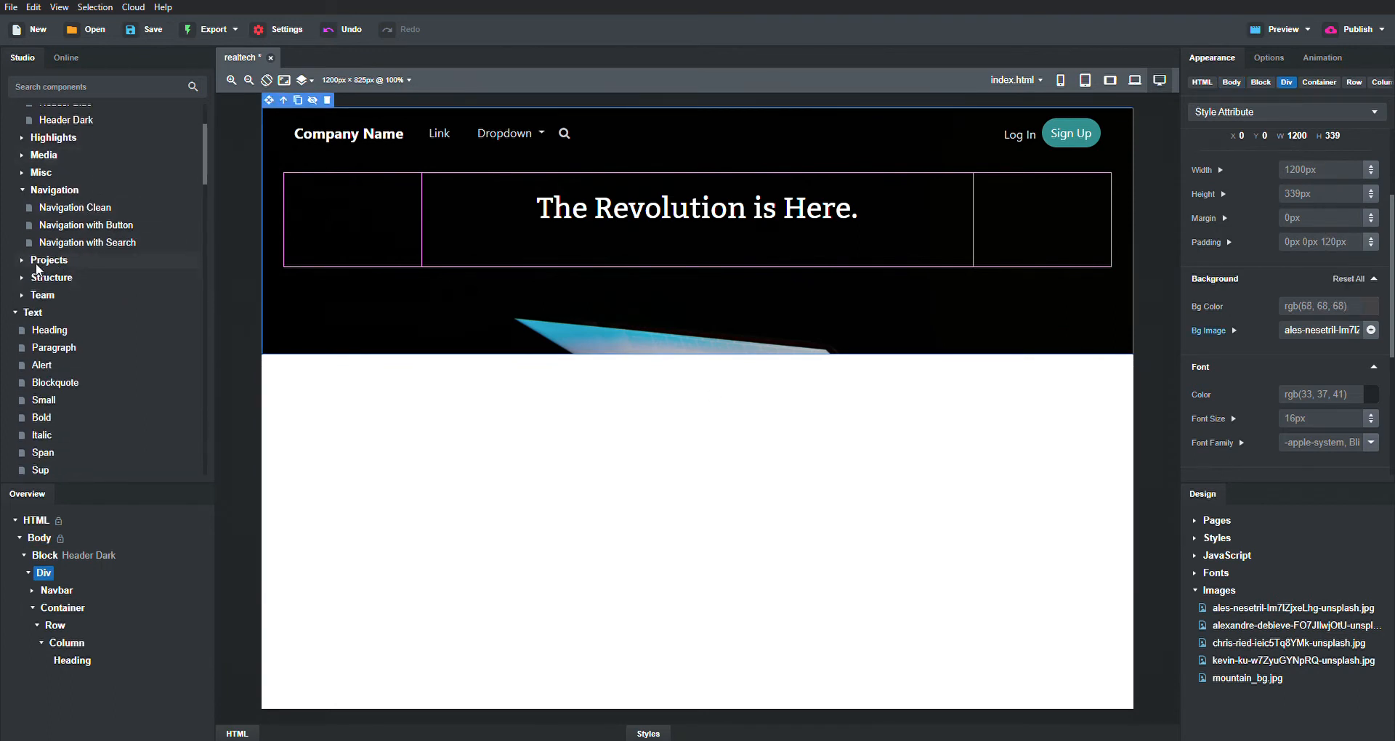
{"action": "scroll", "coordinate": [27, 269], "scroll_direction": "up", "scroll_amount": 1}
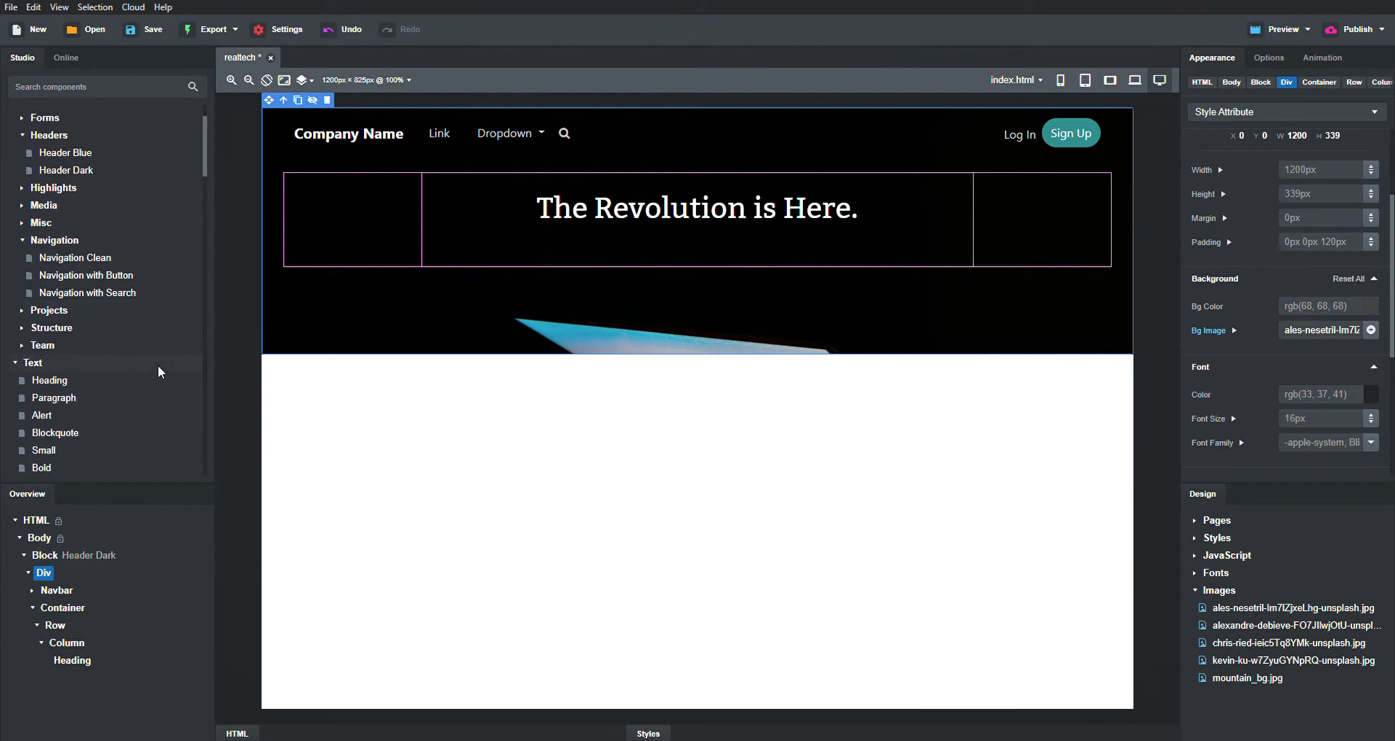
{"action": "scroll", "coordinate": [81, 325], "scroll_direction": "down", "scroll_amount": 1}
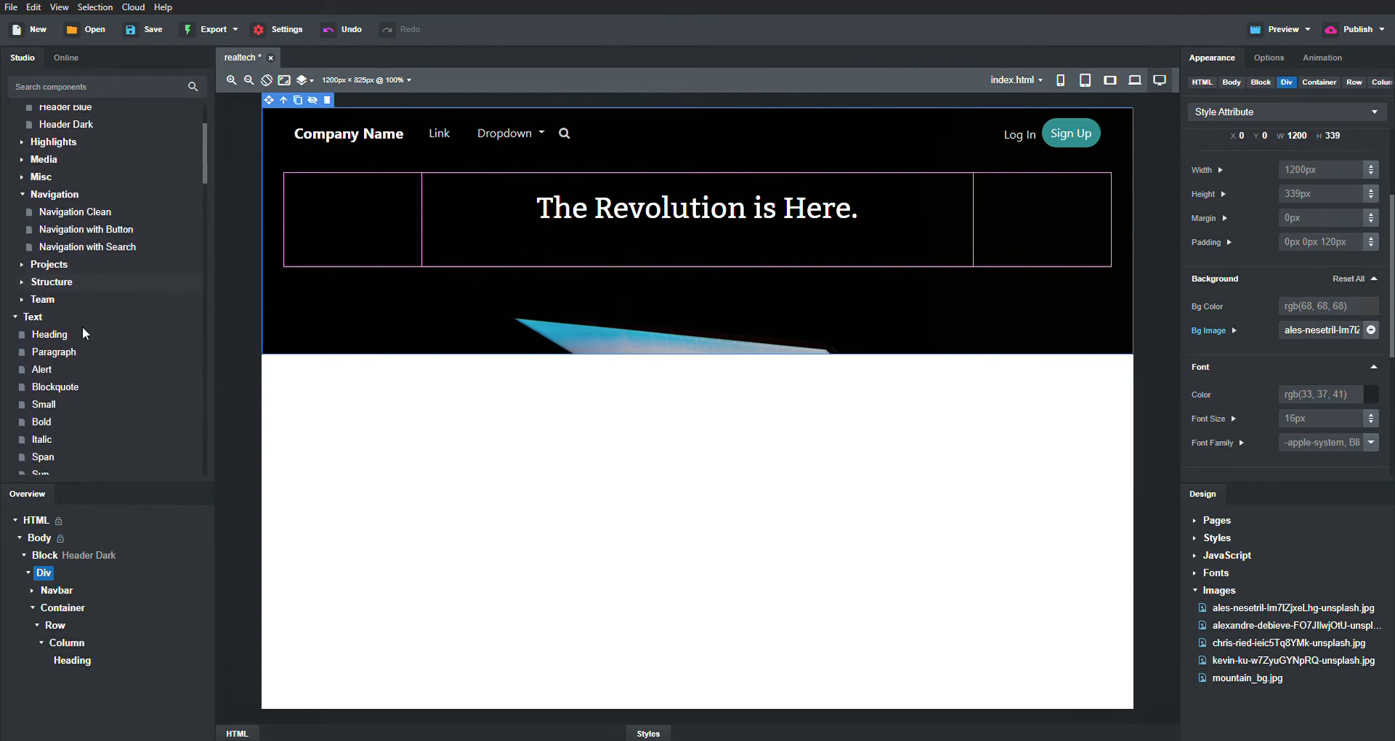
{"action": "scroll", "coordinate": [67, 261], "scroll_direction": "up", "scroll_amount": 2}
{"action": "scroll", "coordinate": [67, 267], "scroll_direction": "up", "scroll_amount": 1}
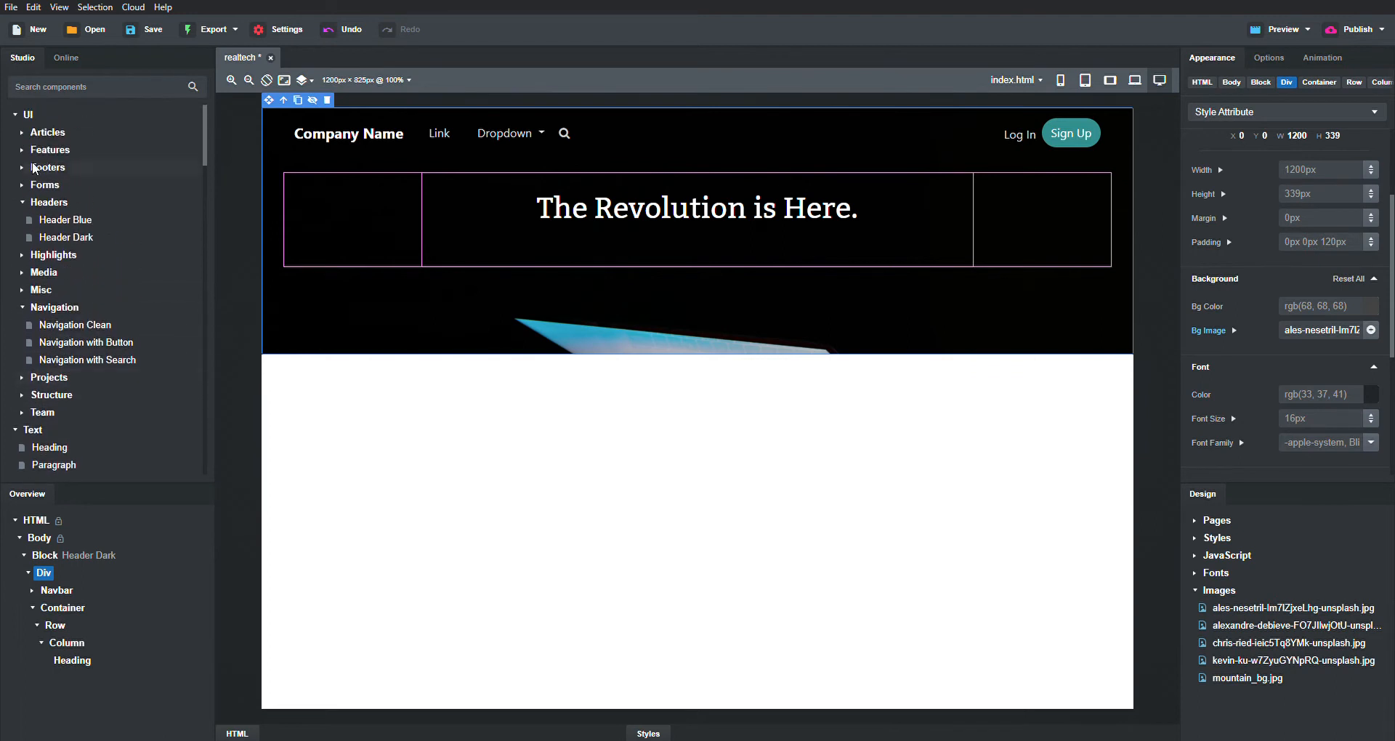
{"action": "left_click", "coordinate": [21, 132]}
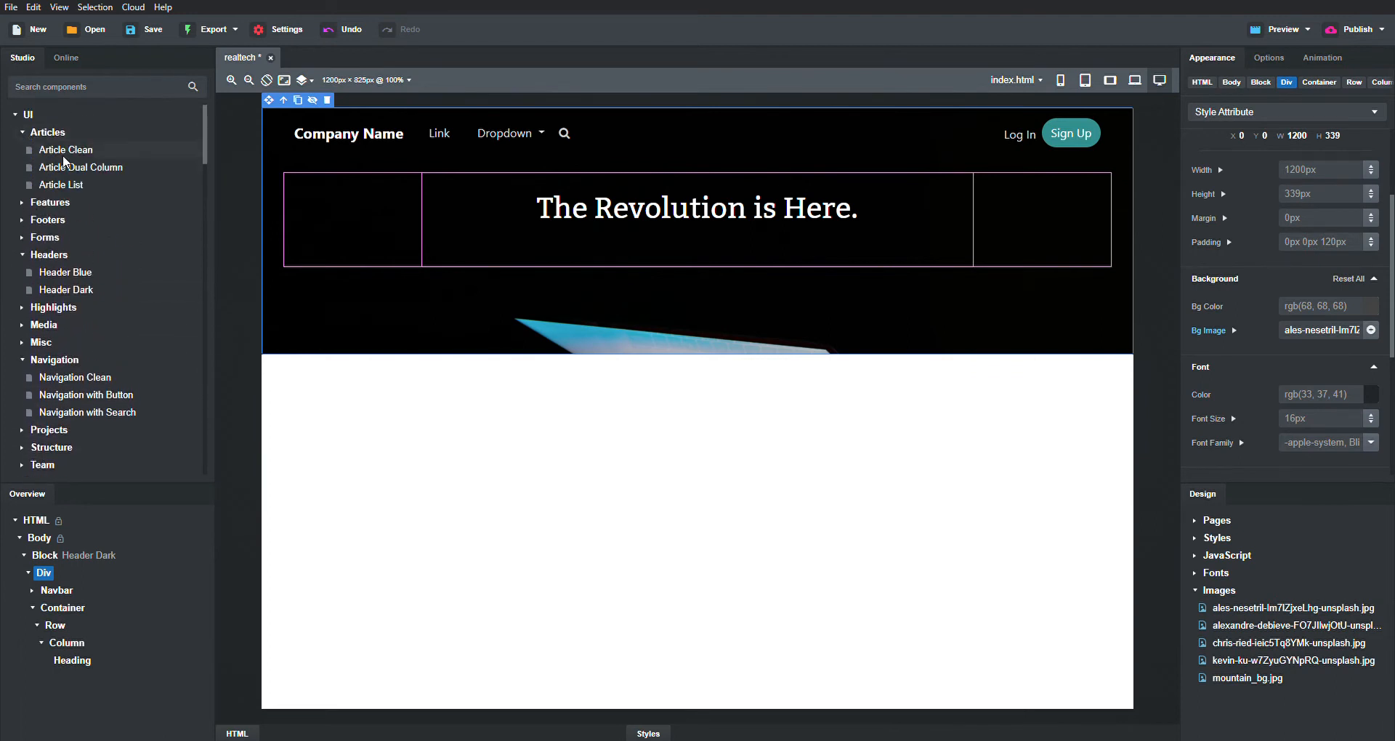
{"action": "mouse_move", "coordinate": [63, 155]}
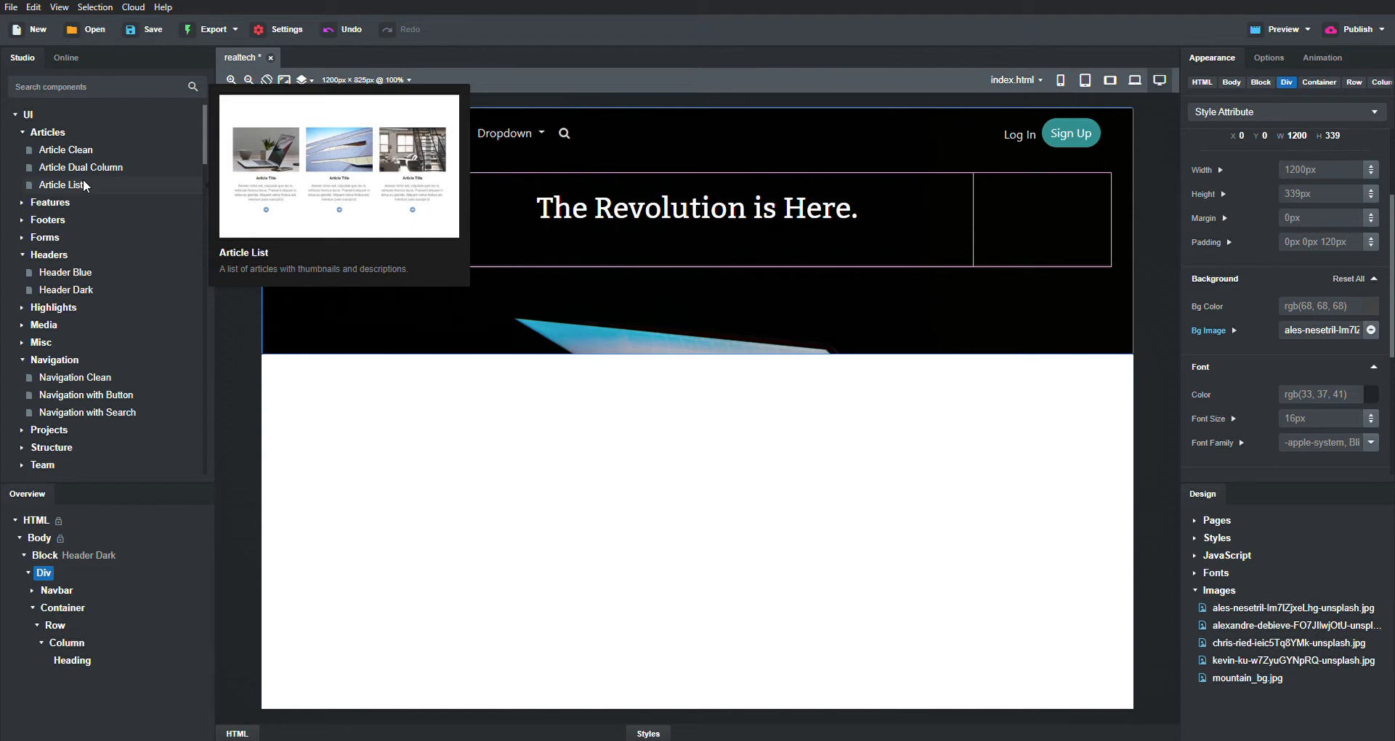
- Place an Article List section below the header and adjust its position in the Overview tree
{"action": "left_click_drag", "start_coordinate": [83, 184], "coordinate": [618, 324]}
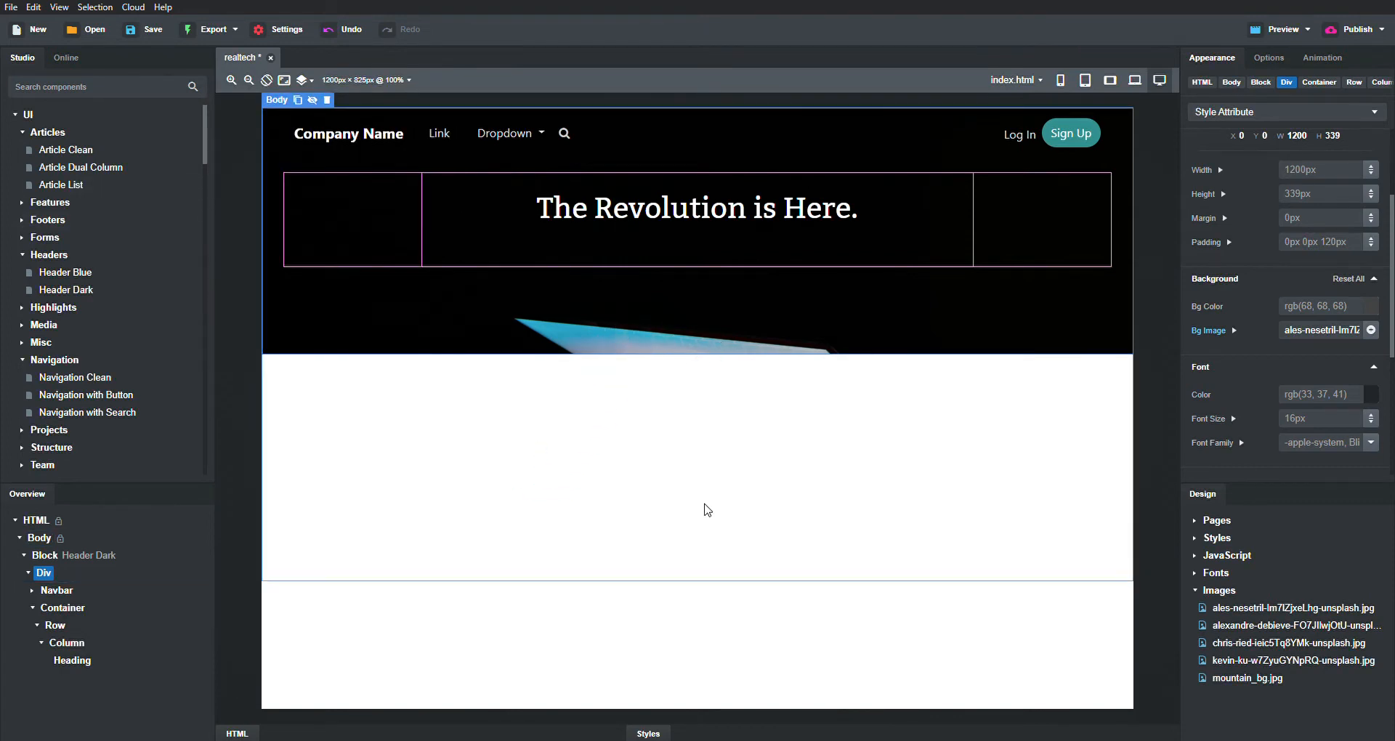
{"action": "left_click_drag", "start_coordinate": [73, 182], "coordinate": [703, 401]}
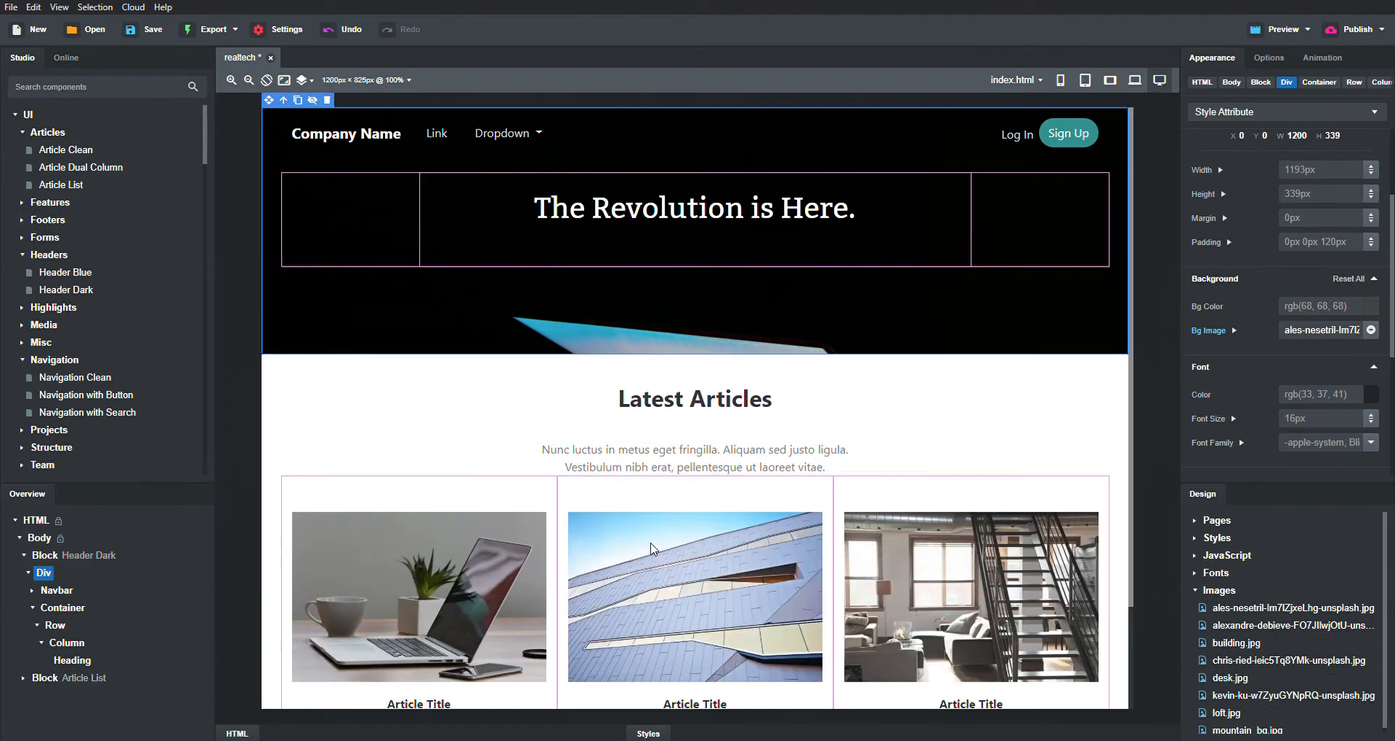
{"action": "scroll", "coordinate": [653, 541], "scroll_direction": "down", "scroll_amount": 2}
{"action": "scroll", "coordinate": [652, 540], "scroll_direction": "up", "scroll_amount": 2}
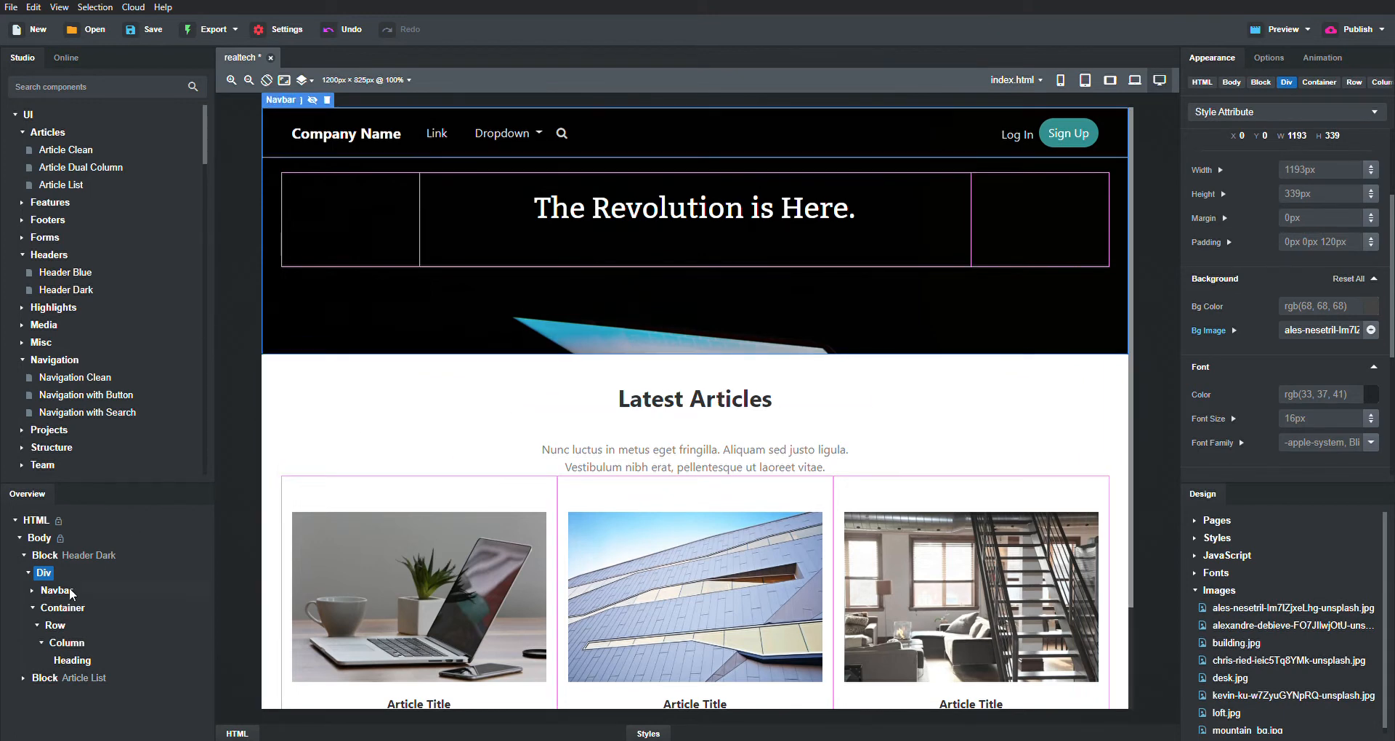
{"action": "left_click", "coordinate": [282, 435]}
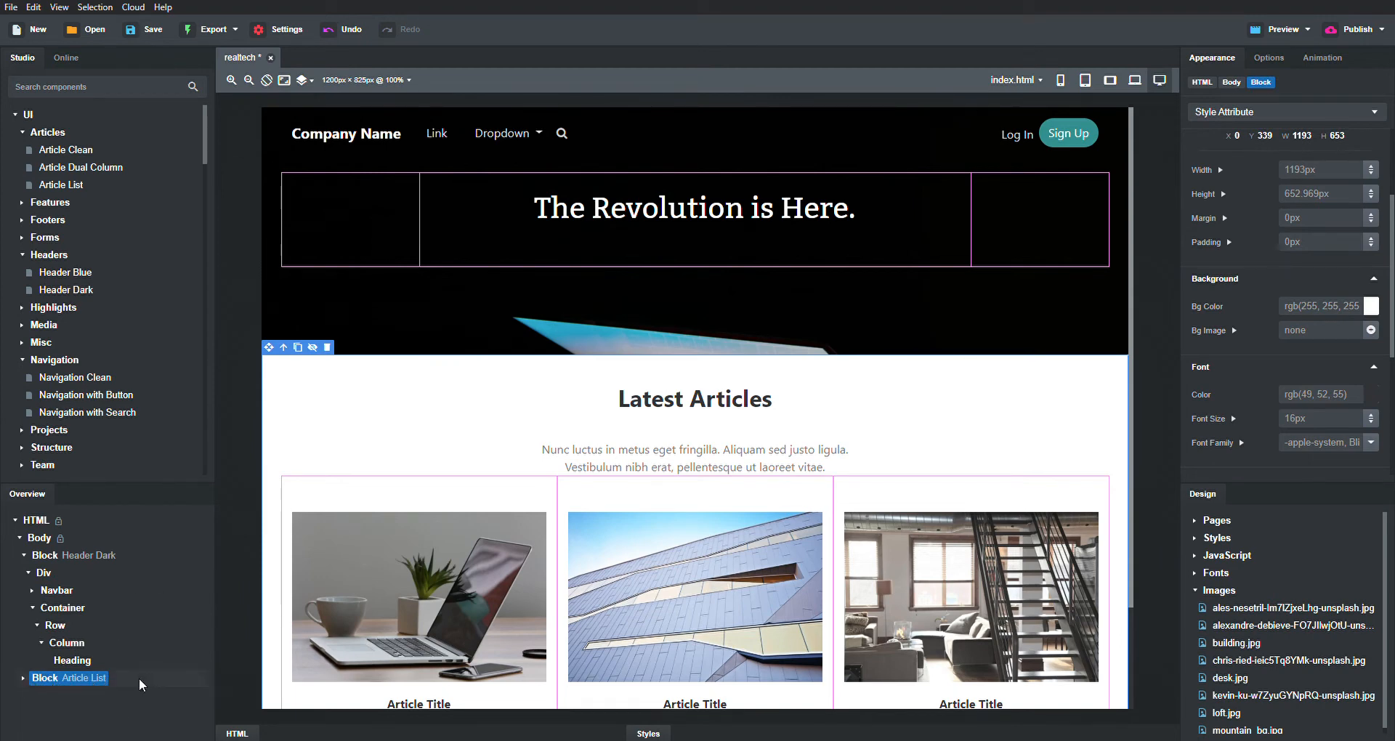
{"action": "left_click", "coordinate": [22, 678]}
{"action": "left_click_drag", "start_coordinate": [95, 683], "coordinate": [67, 616]}
- Change the hero heading to 'Welcome to Learnreal.tech!'
{"action": "left_click", "coordinate": [679, 212]}
{"action": "double_click", "coordinate": [678, 211]}
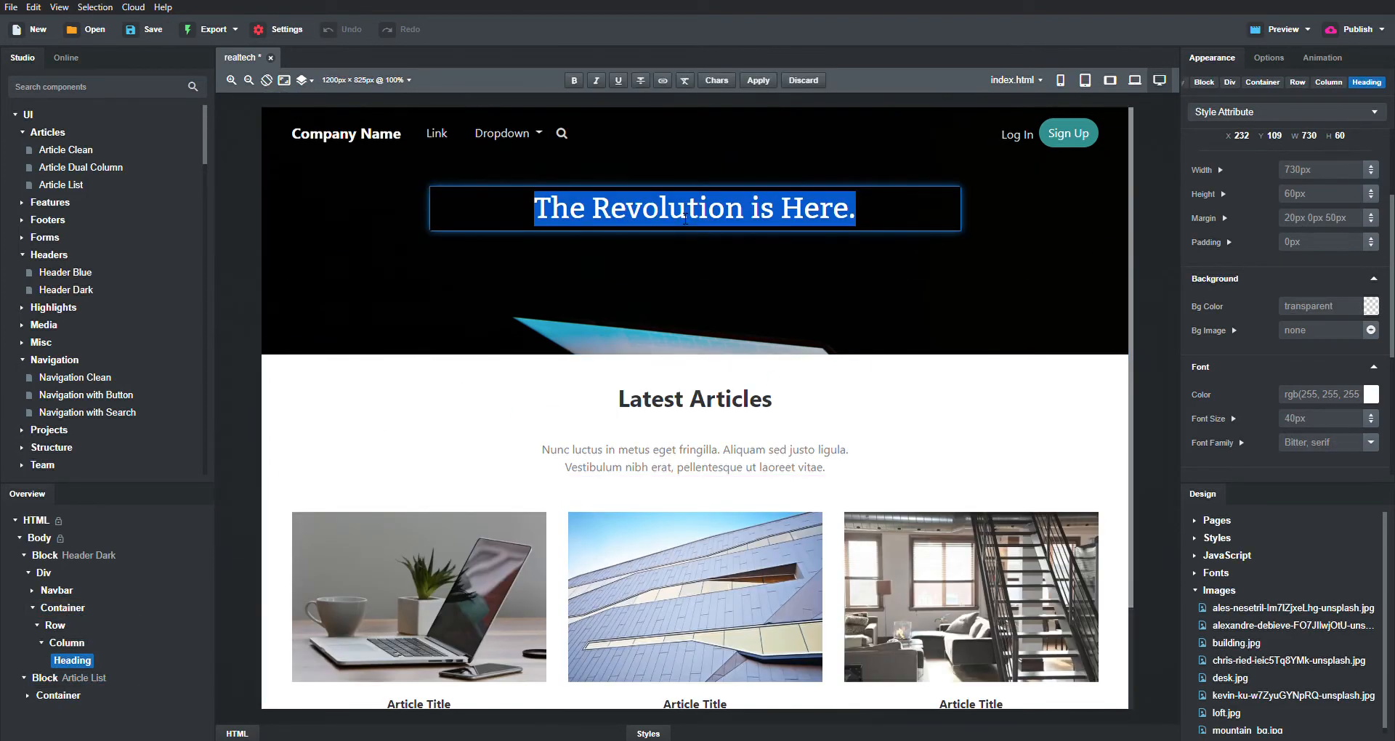
{"action": "triple_click", "coordinate": [774, 220]}
{"action": "type", "text": "H"}
{"action": "key", "text": "BackSpace"}
{"action": "type", "text": "Welcome tp"}
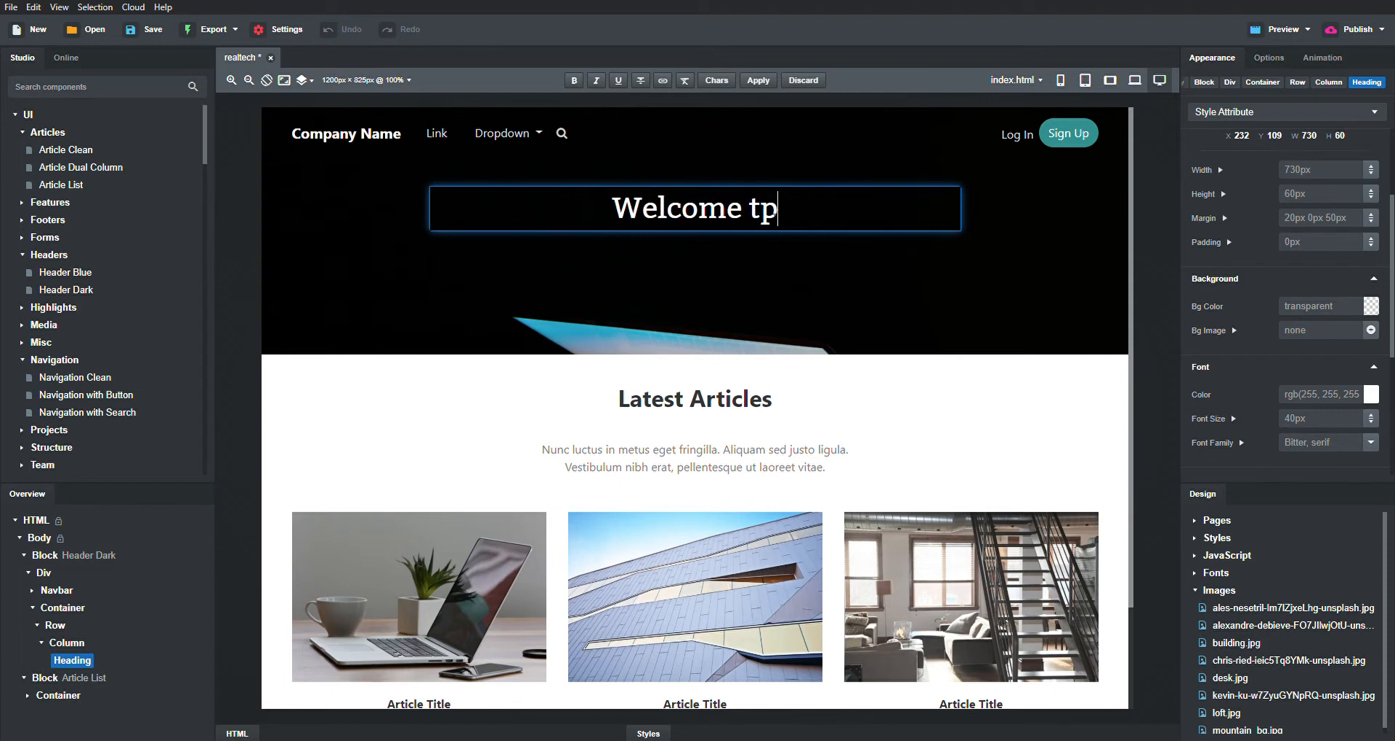
{"action": "key", "text": "BackSpace"}
{"action": "type", "text": "o Lear"}
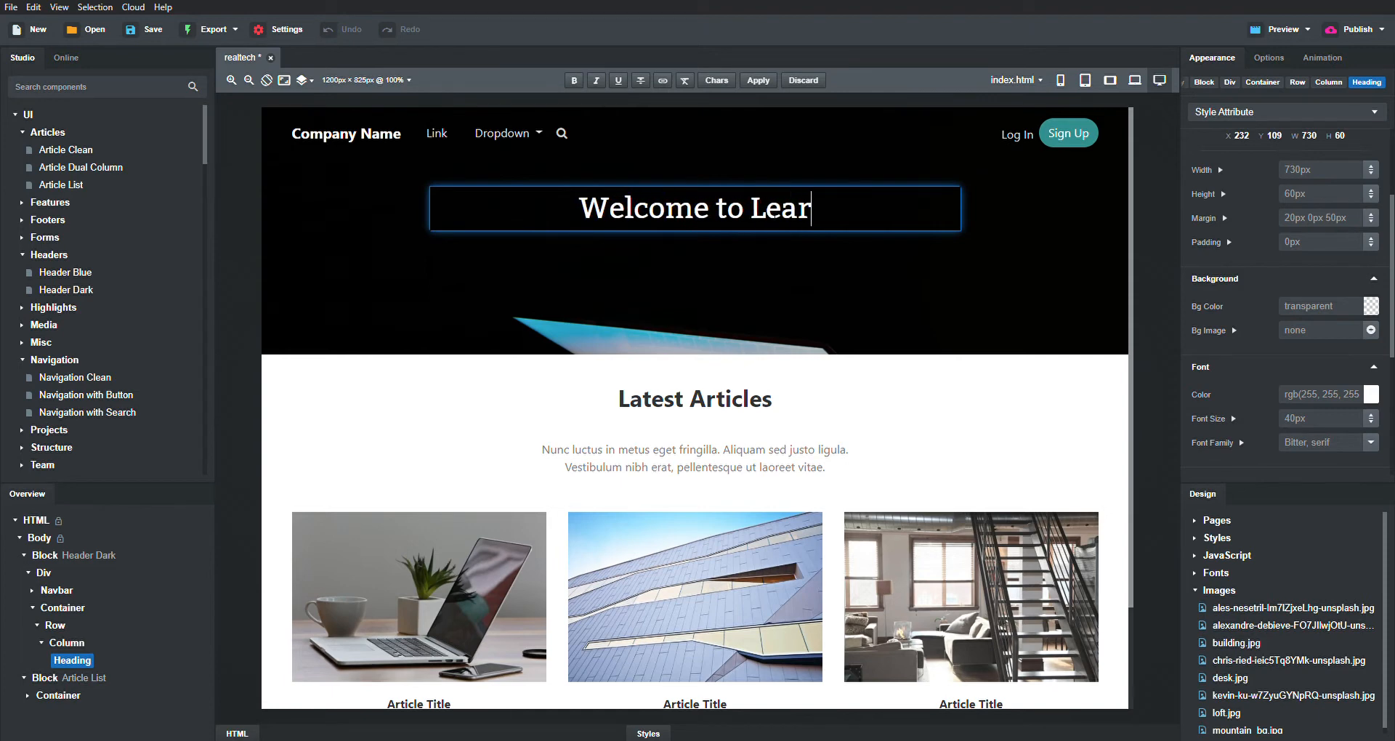
{"action": "type", "text": "nreal.tech!"}
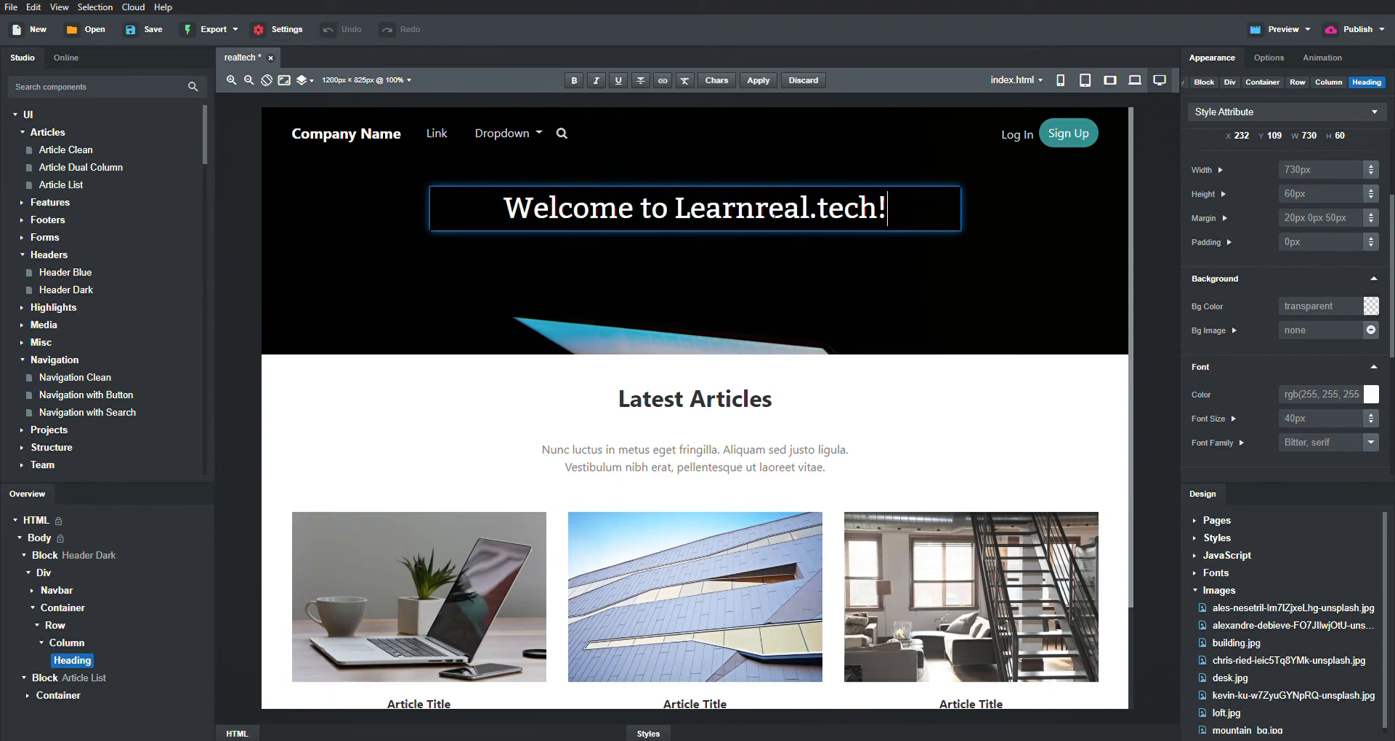
- Rename the brand to 'learnreal.tech' and lowercase the L in the heading
{"action": "left_click", "coordinate": [320, 136]}
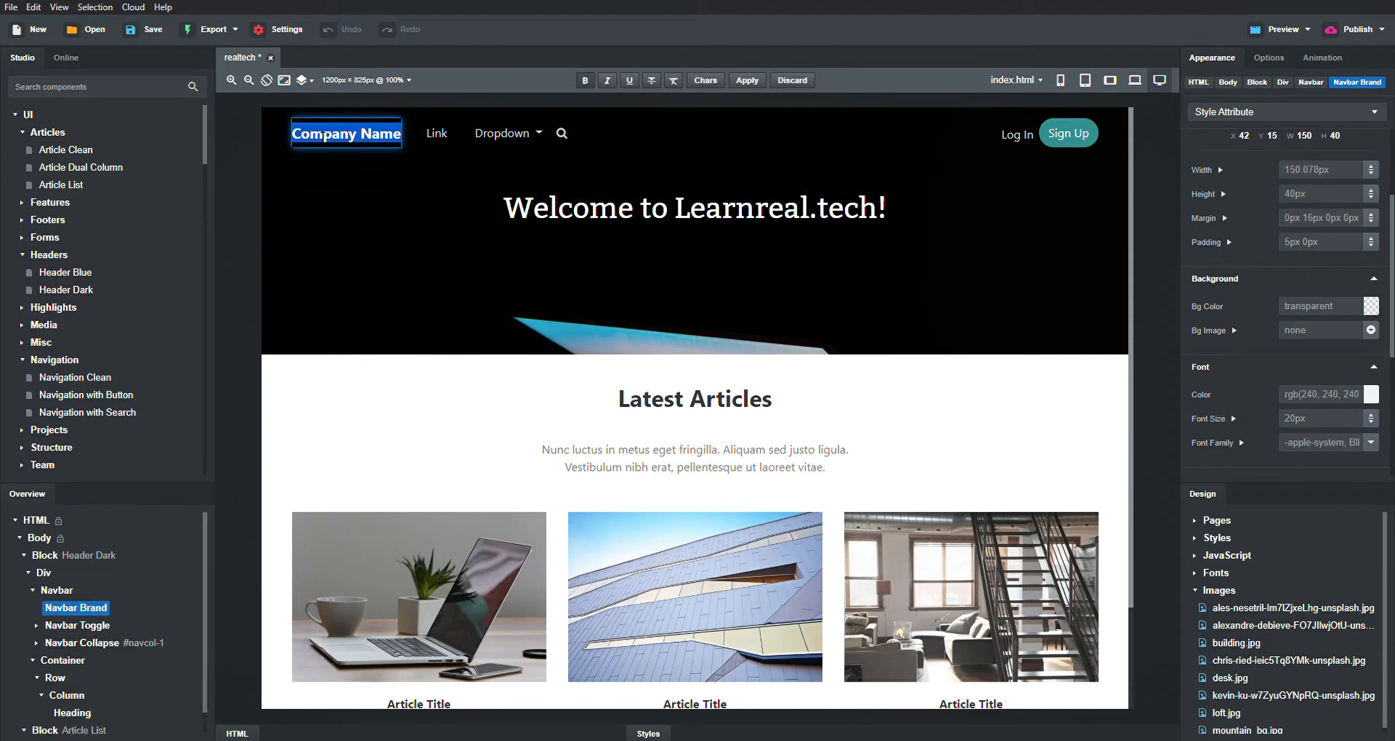
{"action": "type", "text": "learnreal.tech"}
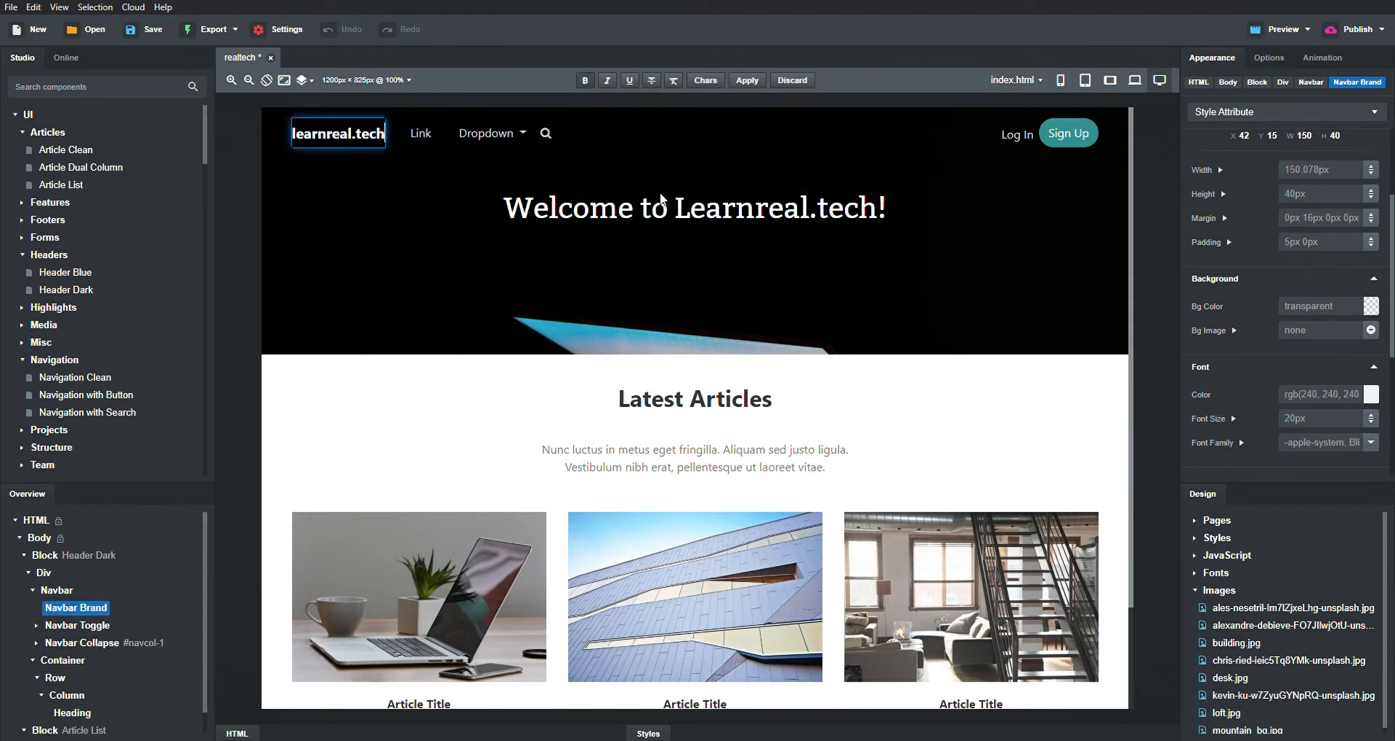
{"action": "left_click", "coordinate": [823, 204]}
{"action": "double_click", "coordinate": [702, 209]}
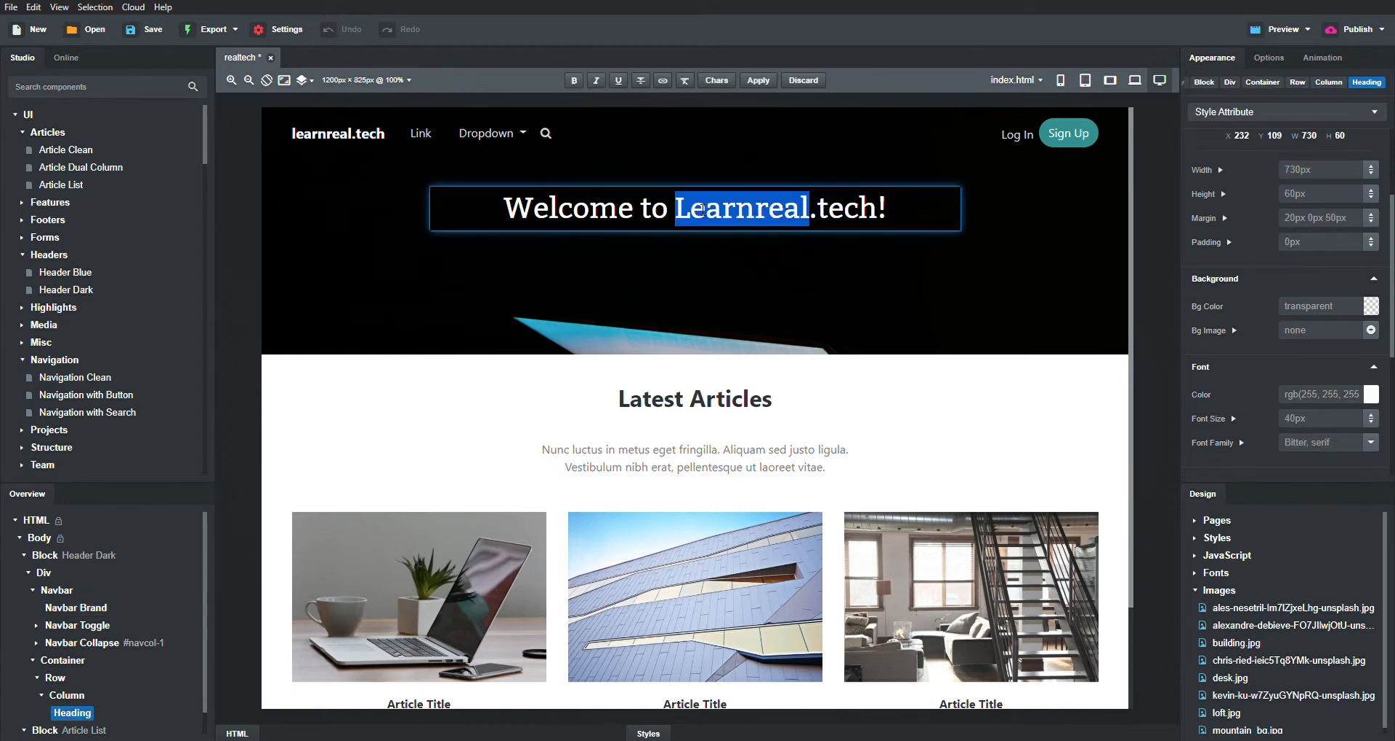
{"action": "left_click", "coordinate": [690, 208]}
{"action": "key", "text": "BackSpace"}
{"action": "type", "text": "l"}
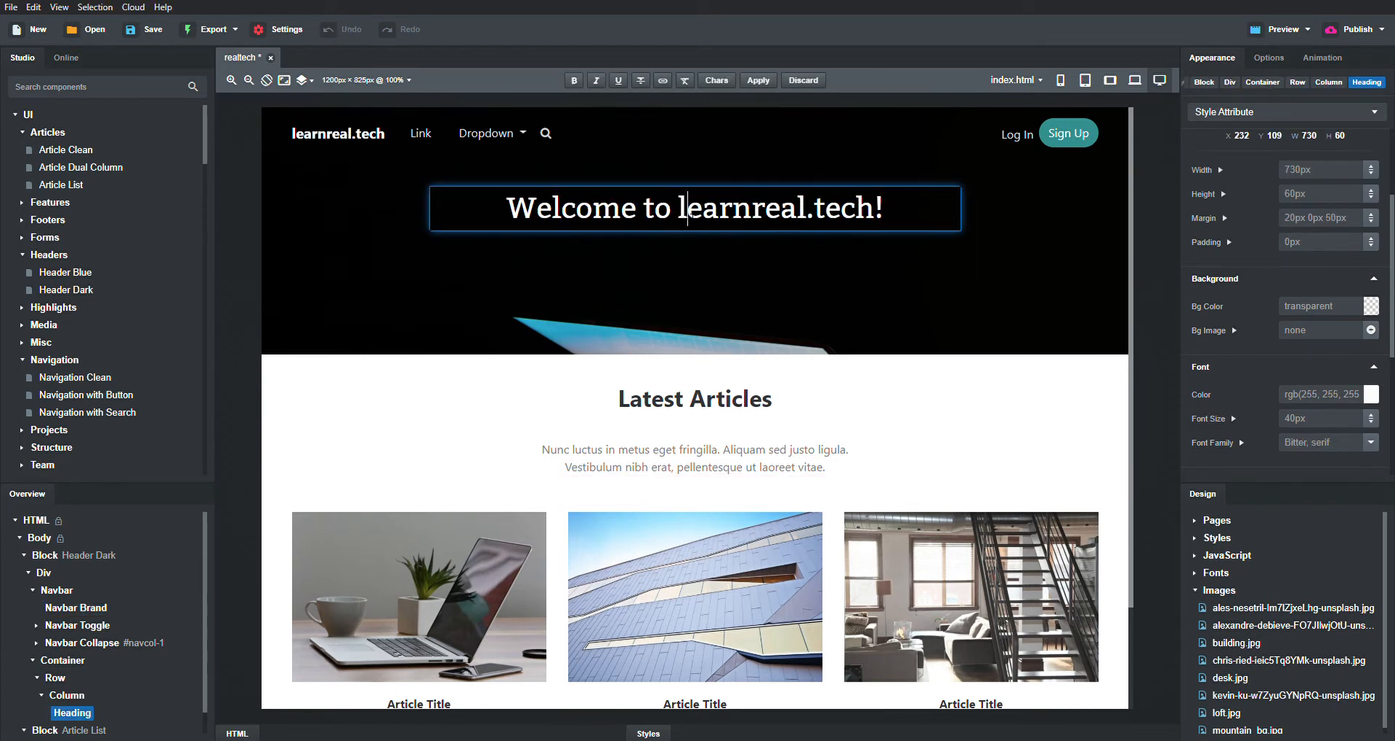
- Rename the first navbar link to 'Latest Articles'
{"action": "left_click", "coordinate": [424, 134]}
{"action": "left_click", "coordinate": [419, 134]}
{"action": "double_click", "coordinate": [423, 134]}
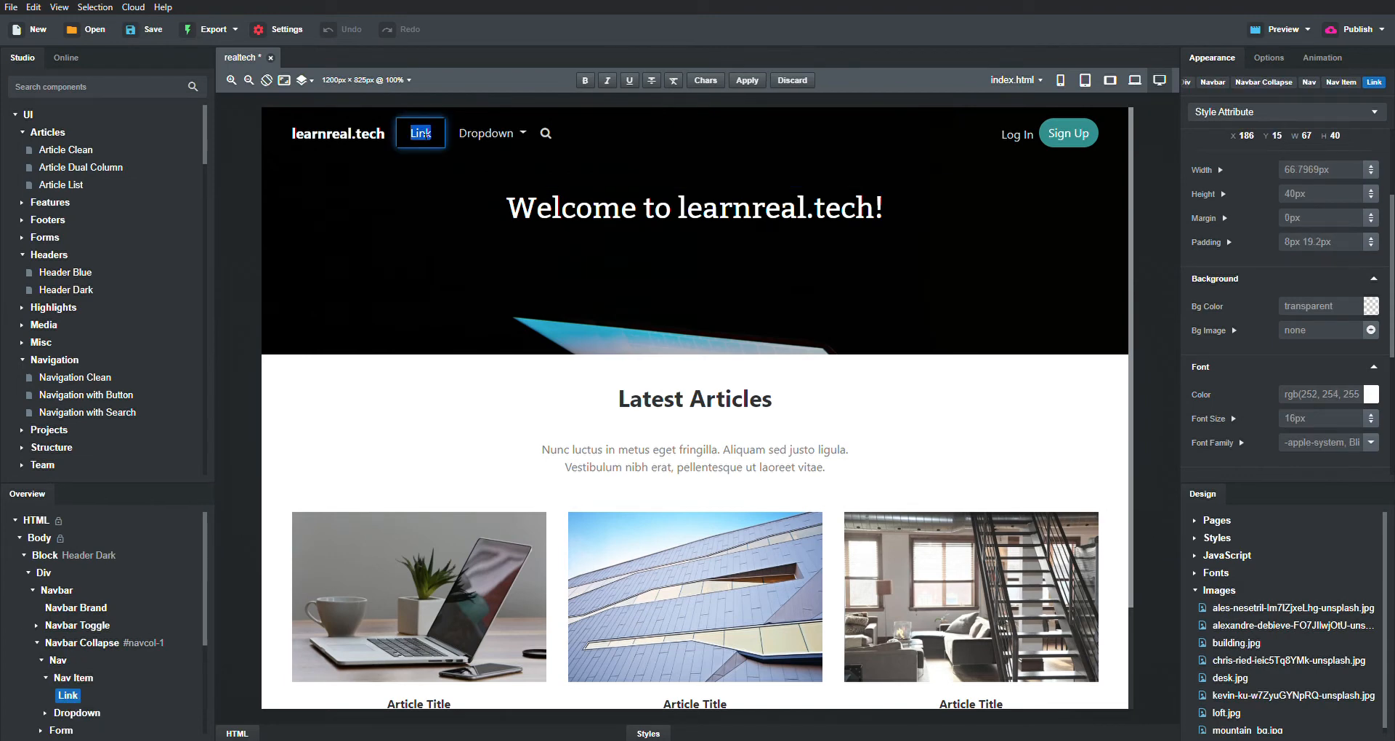
{"action": "type", "text": "Latest "}
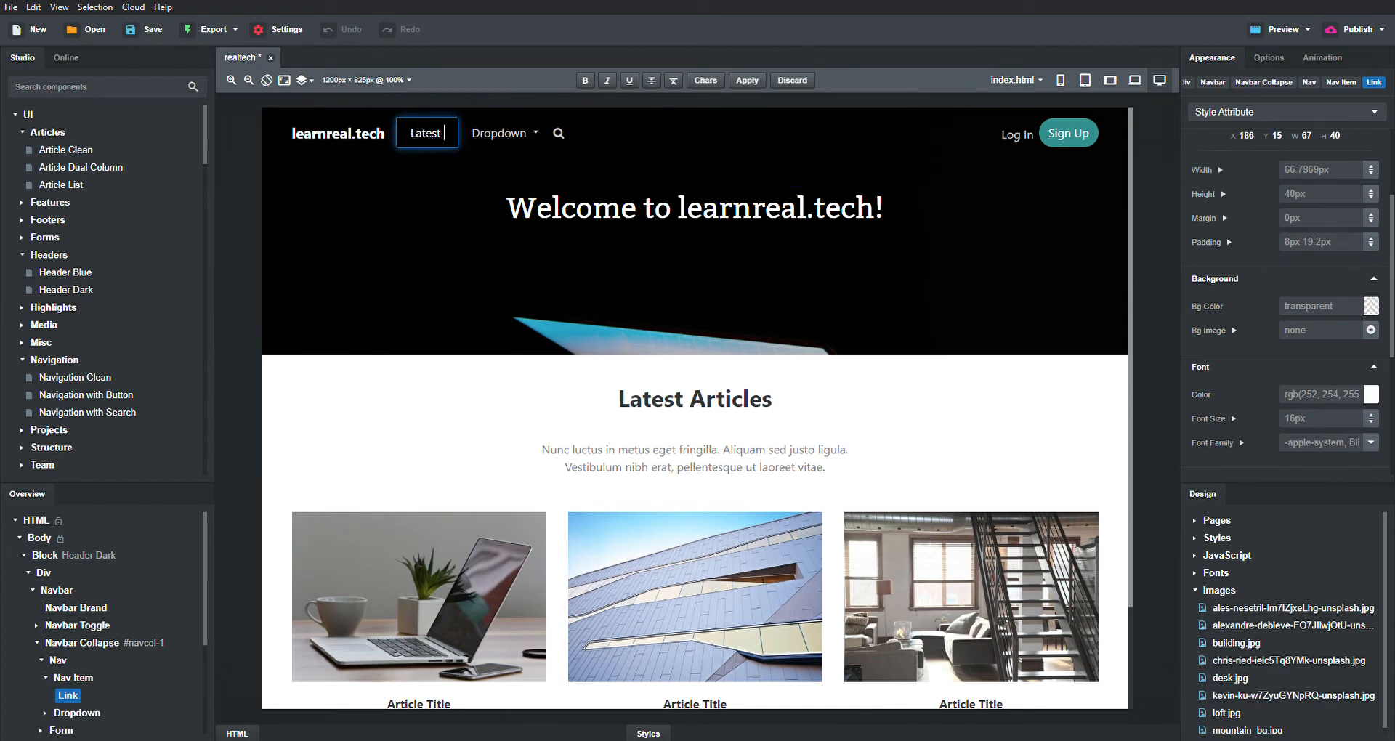
{"action": "type", "text": "Articles"}
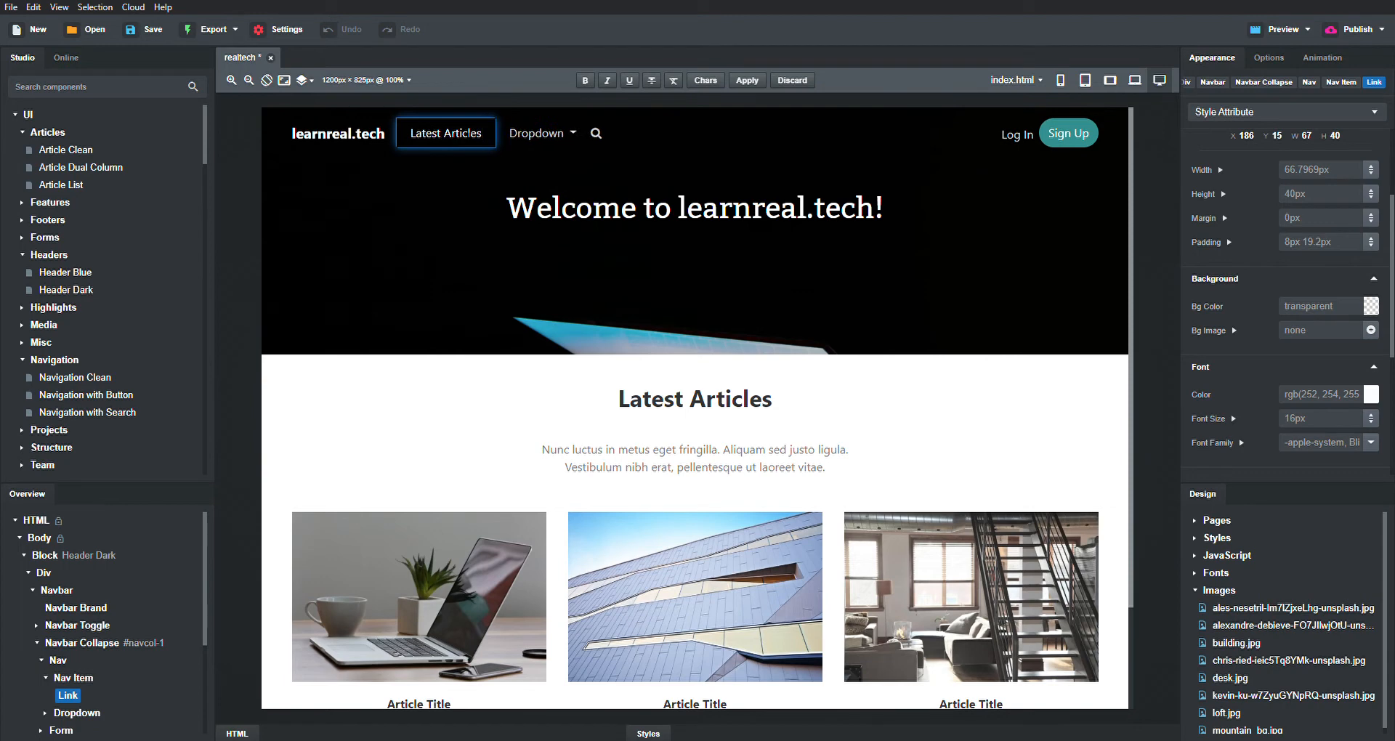
{"action": "double_click", "coordinate": [542, 135]}
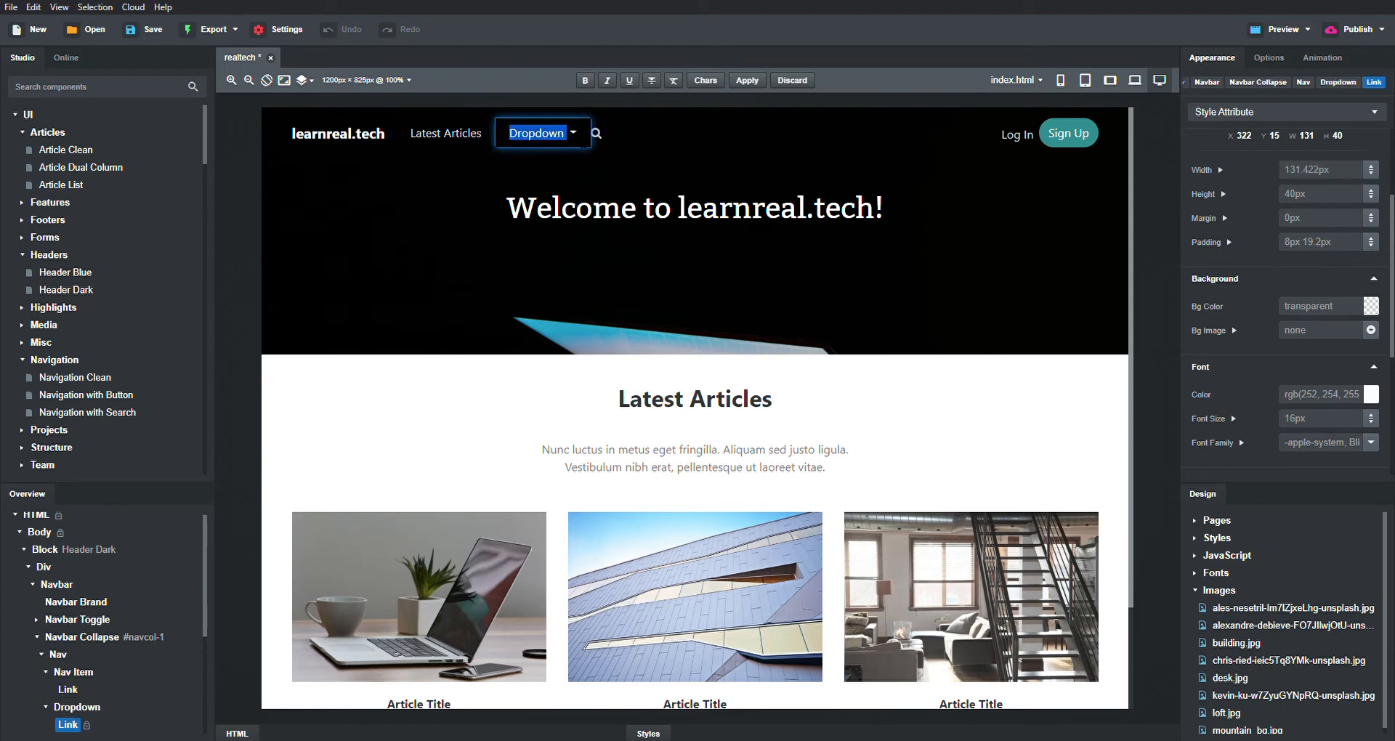
{"action": "left_click", "coordinate": [1350, 84]}
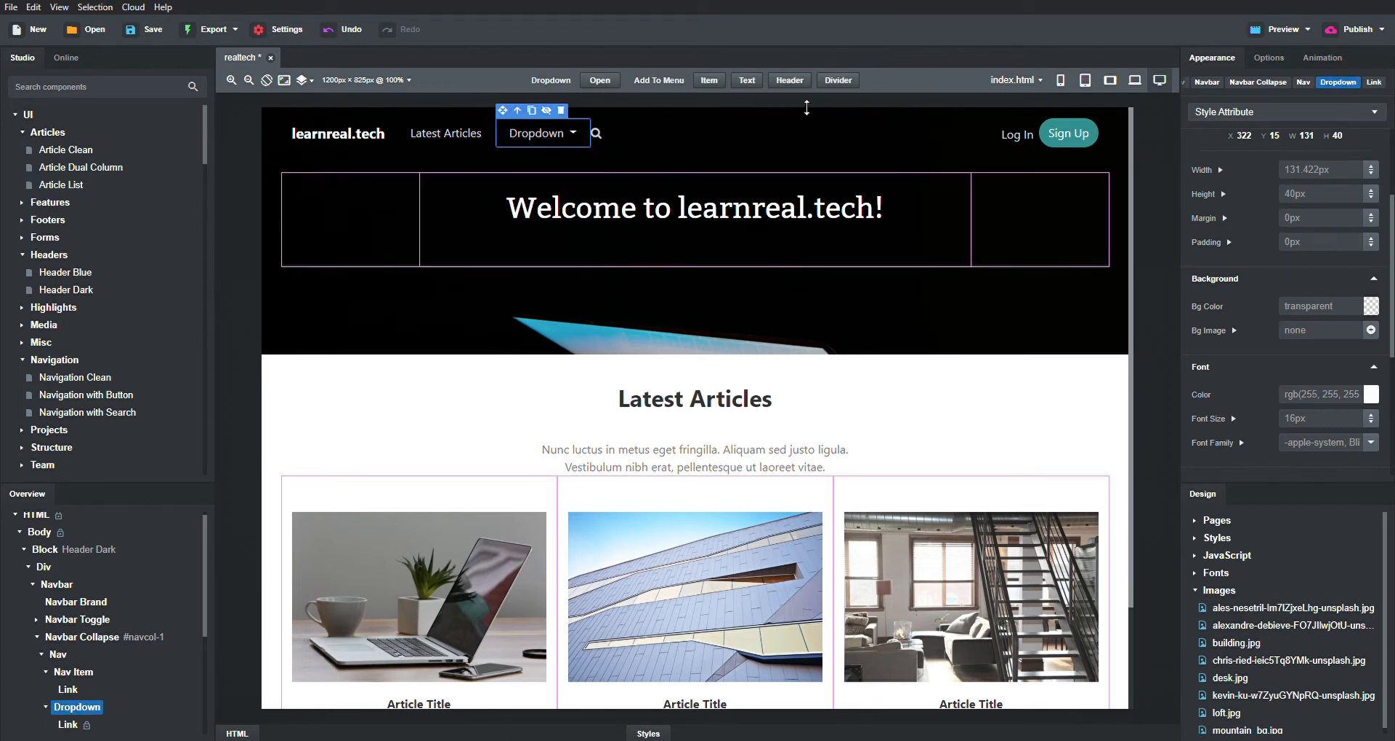
- Remove the Dropdown, search form and Sign Up button from the navbar
{"action": "left_click", "coordinate": [561, 111]}
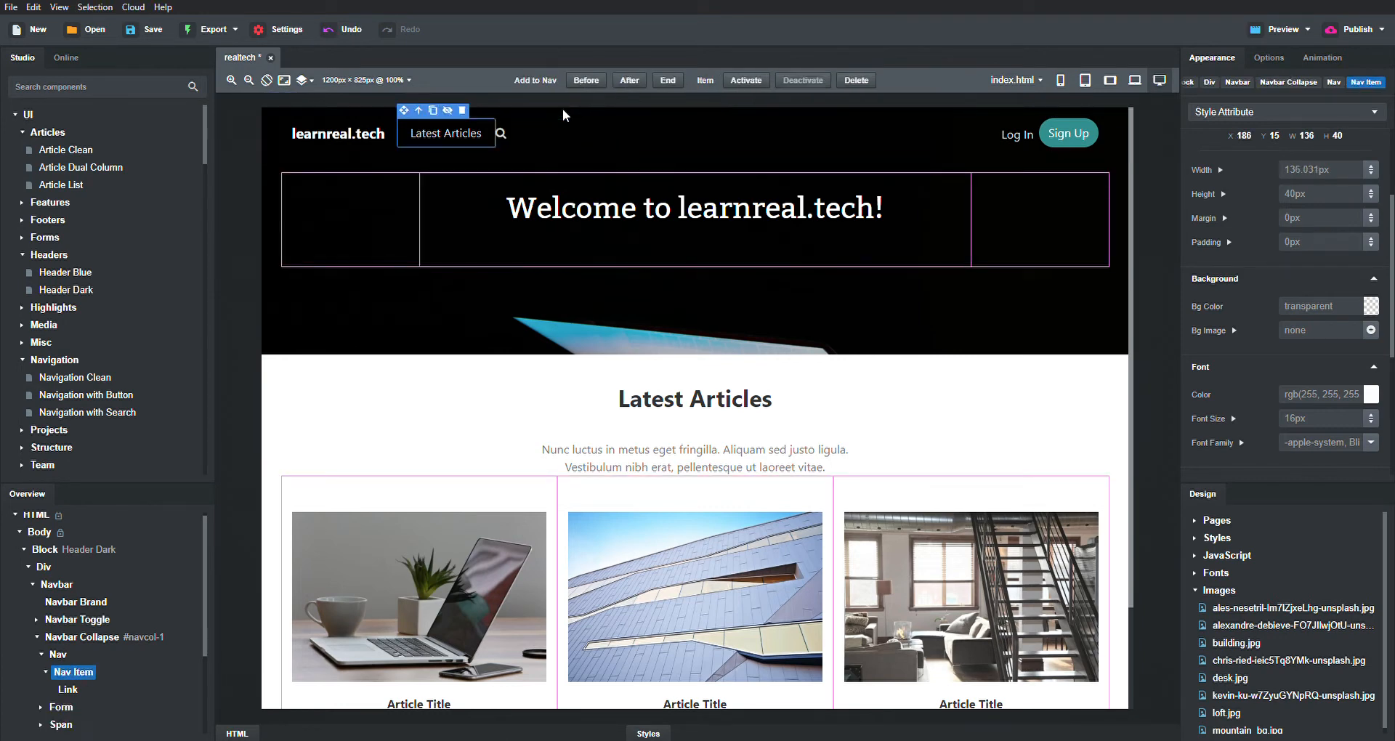
{"action": "left_click", "coordinate": [527, 136]}
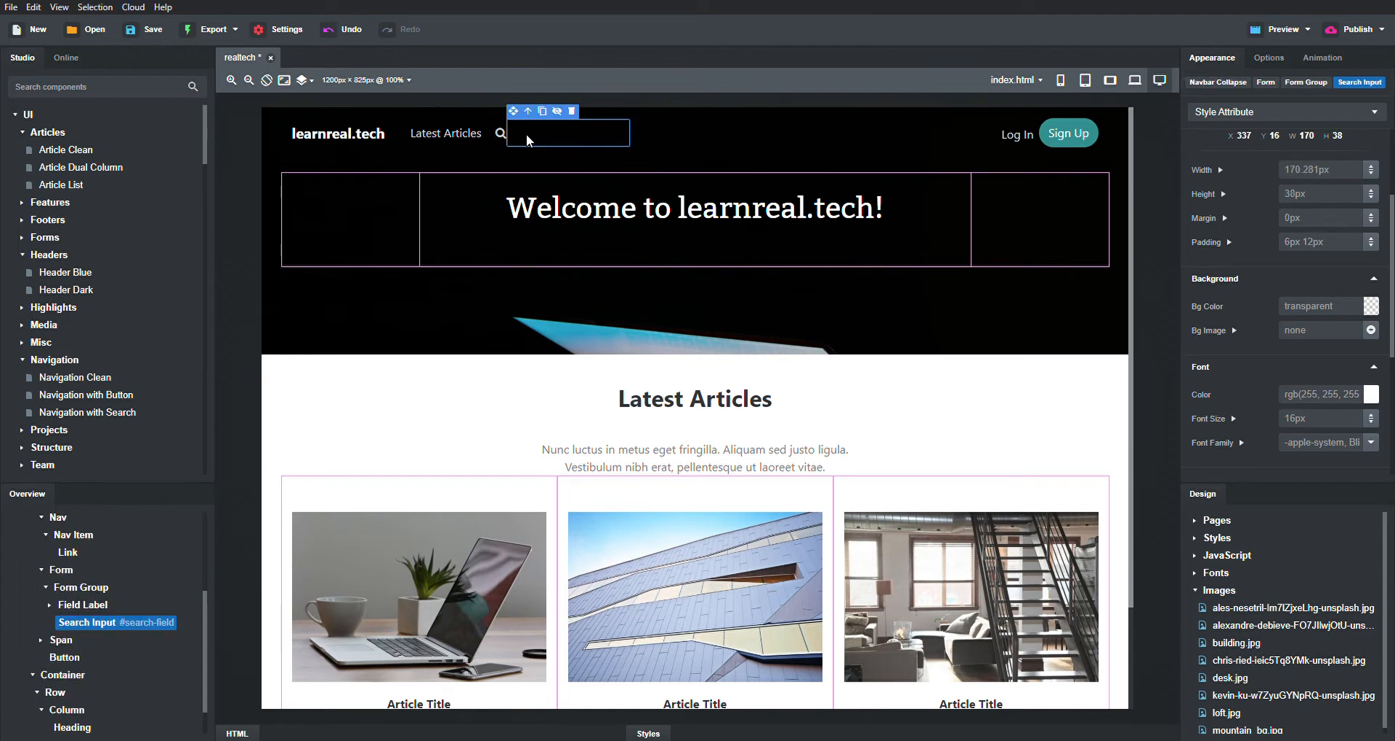
{"action": "left_click", "coordinate": [1294, 83]}
{"action": "left_click", "coordinate": [1271, 81]}
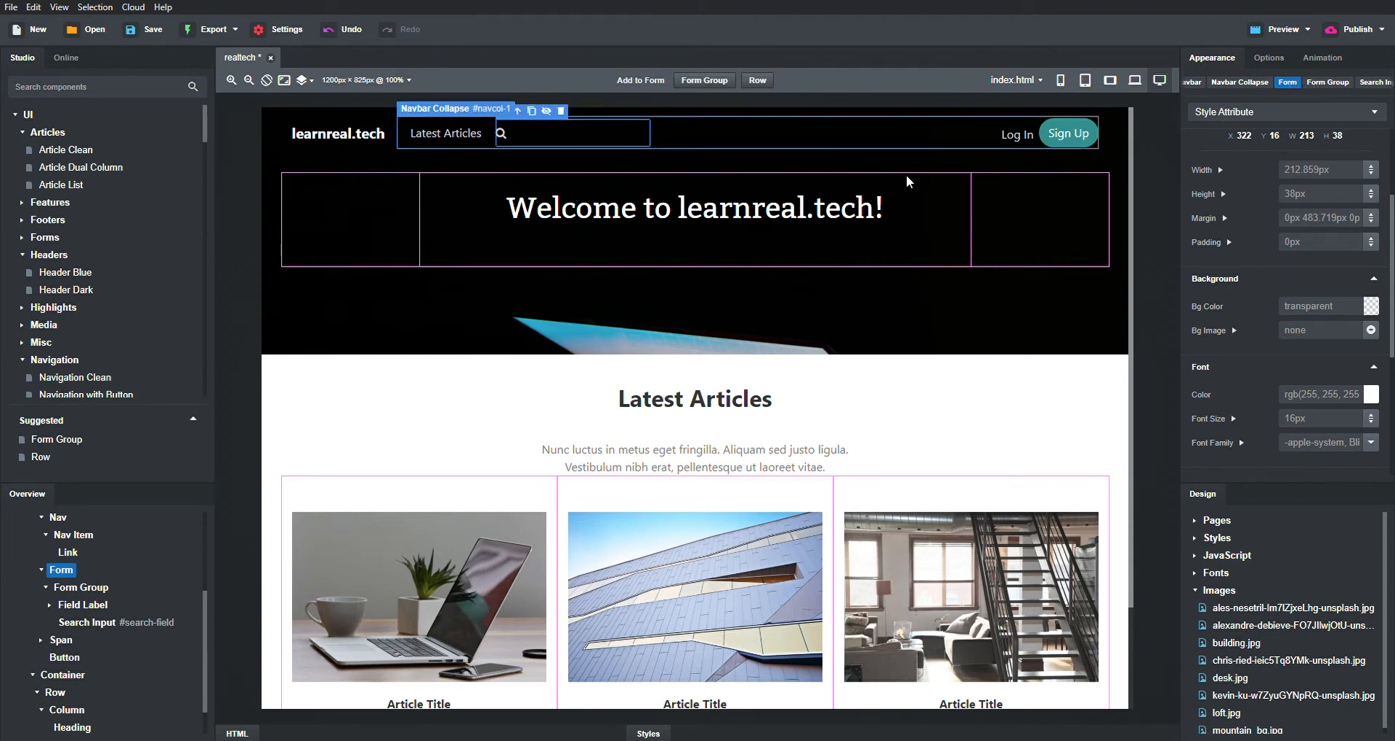
{"action": "left_click", "coordinate": [561, 111]}
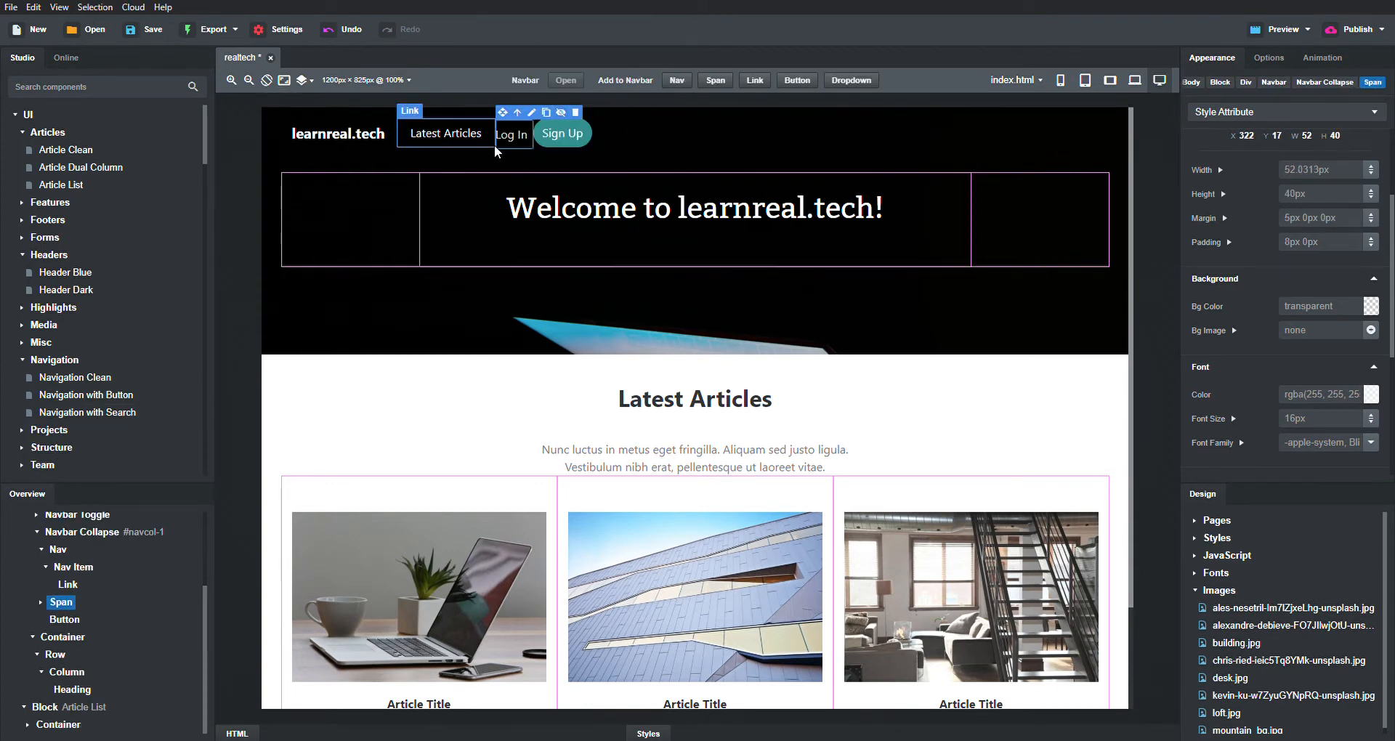
{"action": "left_click", "coordinate": [573, 134]}
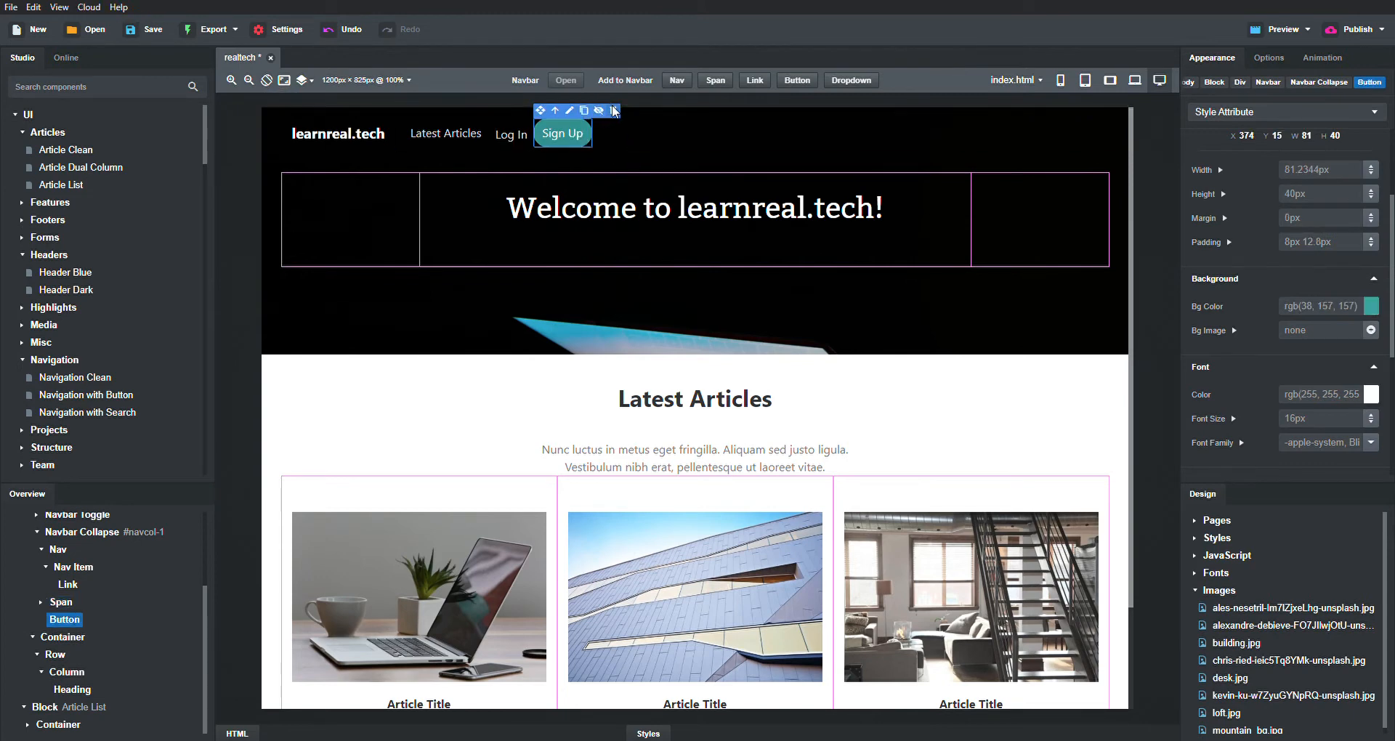
{"action": "left_click", "coordinate": [614, 111]}
{"action": "left_click", "coordinate": [519, 135]}
- Rename the Log In link to 'Contact Us' and save the design
{"action": "double_click", "coordinate": [518, 135]}
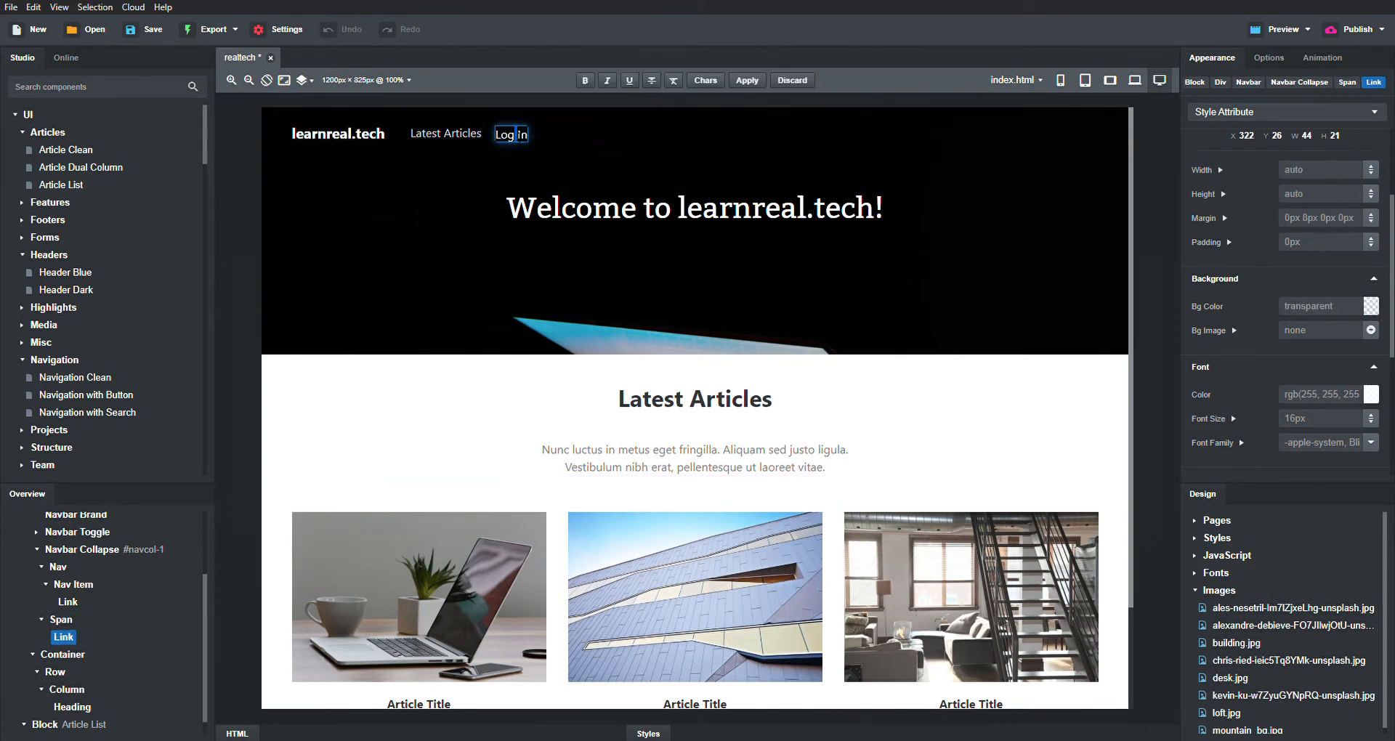
{"action": "key", "text": "ctrl+a"}
{"action": "type", "text": "Contact Us"}
{"action": "key", "text": "ctrl+s"}
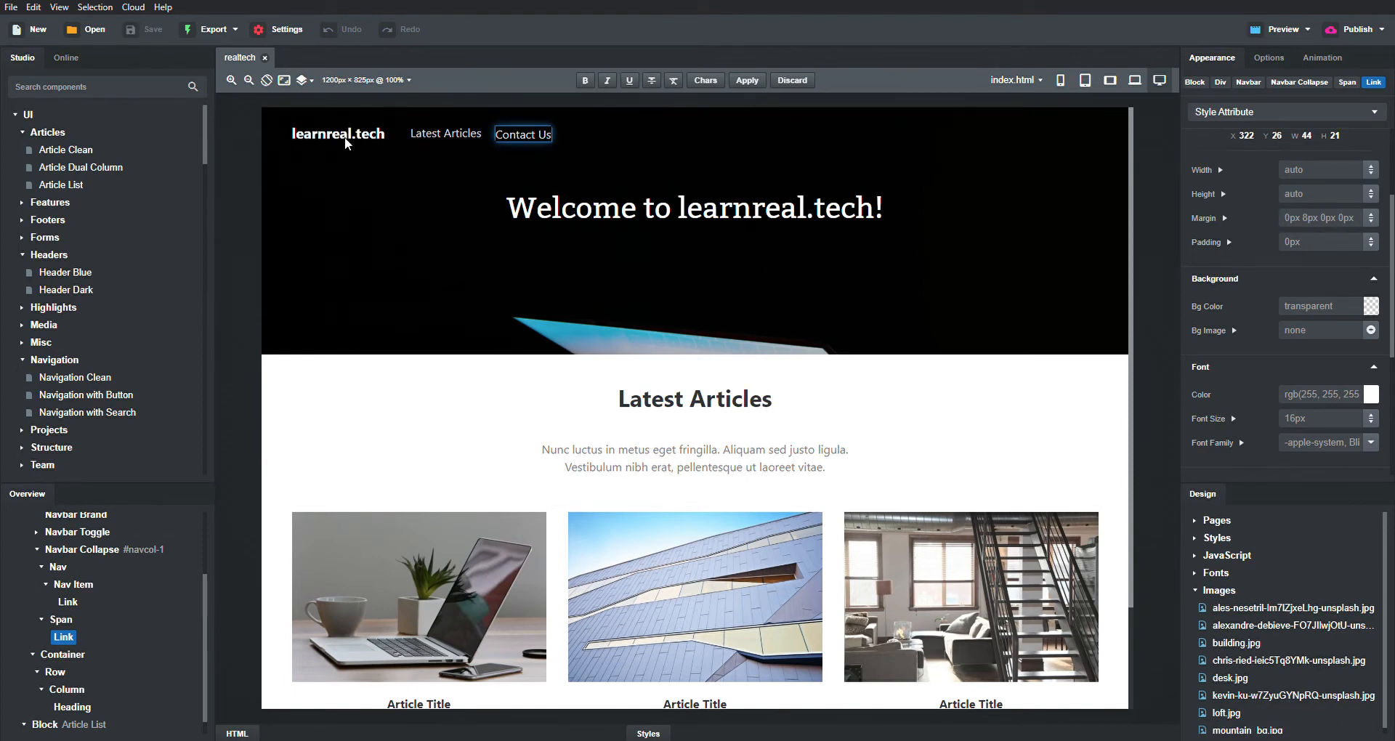
{"action": "scroll", "coordinate": [770, 295], "scroll_direction": "down", "scroll_amount": 3}
{"action": "scroll", "coordinate": [771, 301], "scroll_direction": "up", "scroll_amount": 3}
{"action": "left_click", "coordinate": [1067, 85]}
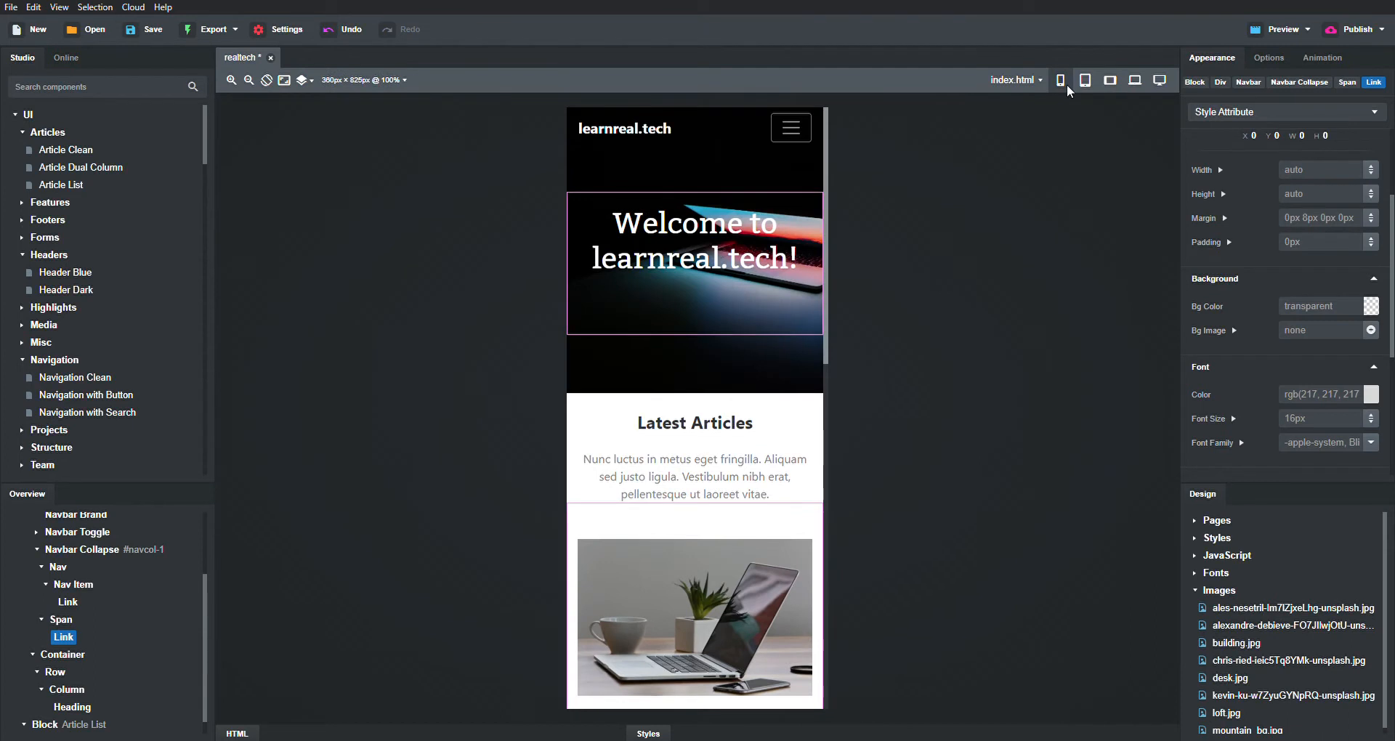
{"action": "scroll", "coordinate": [732, 422], "scroll_direction": "down", "scroll_amount": 2}
{"action": "scroll", "coordinate": [734, 424], "scroll_direction": "up", "scroll_amount": 2}
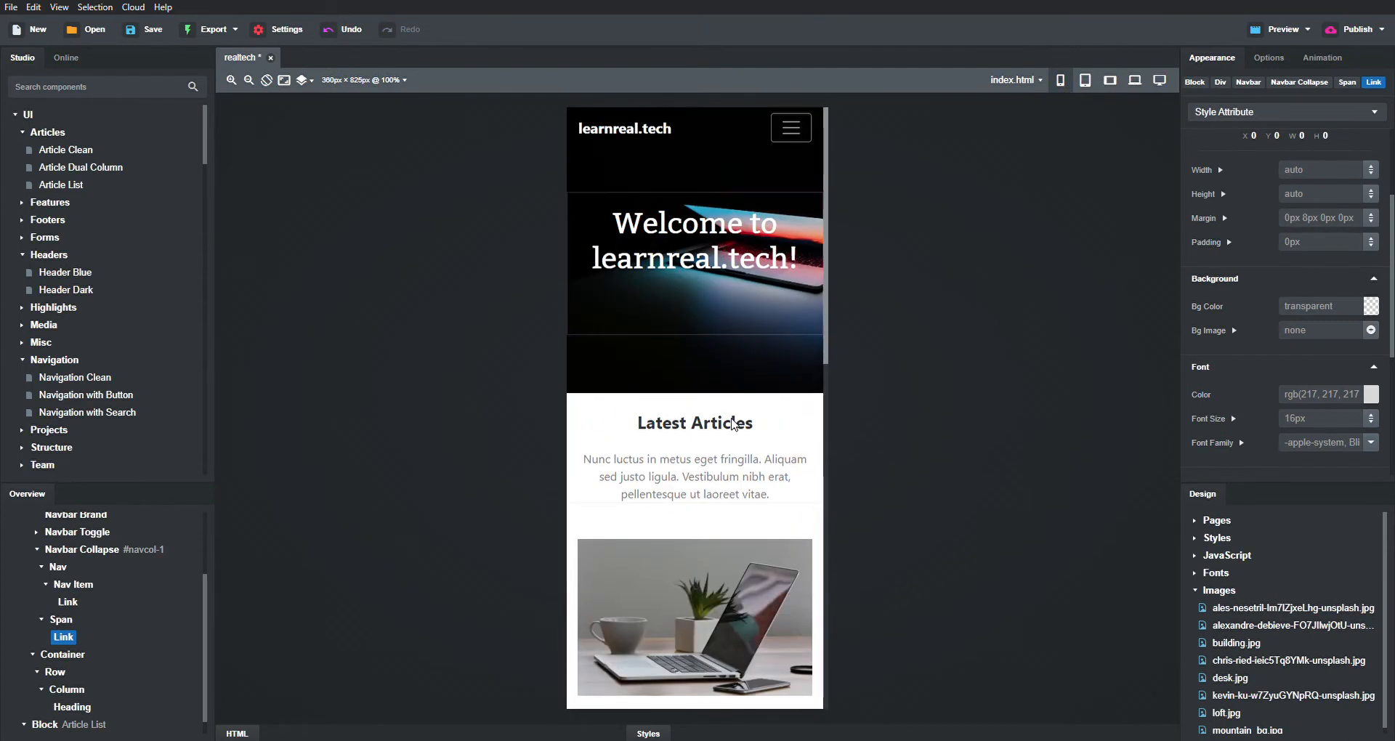
{"action": "left_click", "coordinate": [1084, 80]}
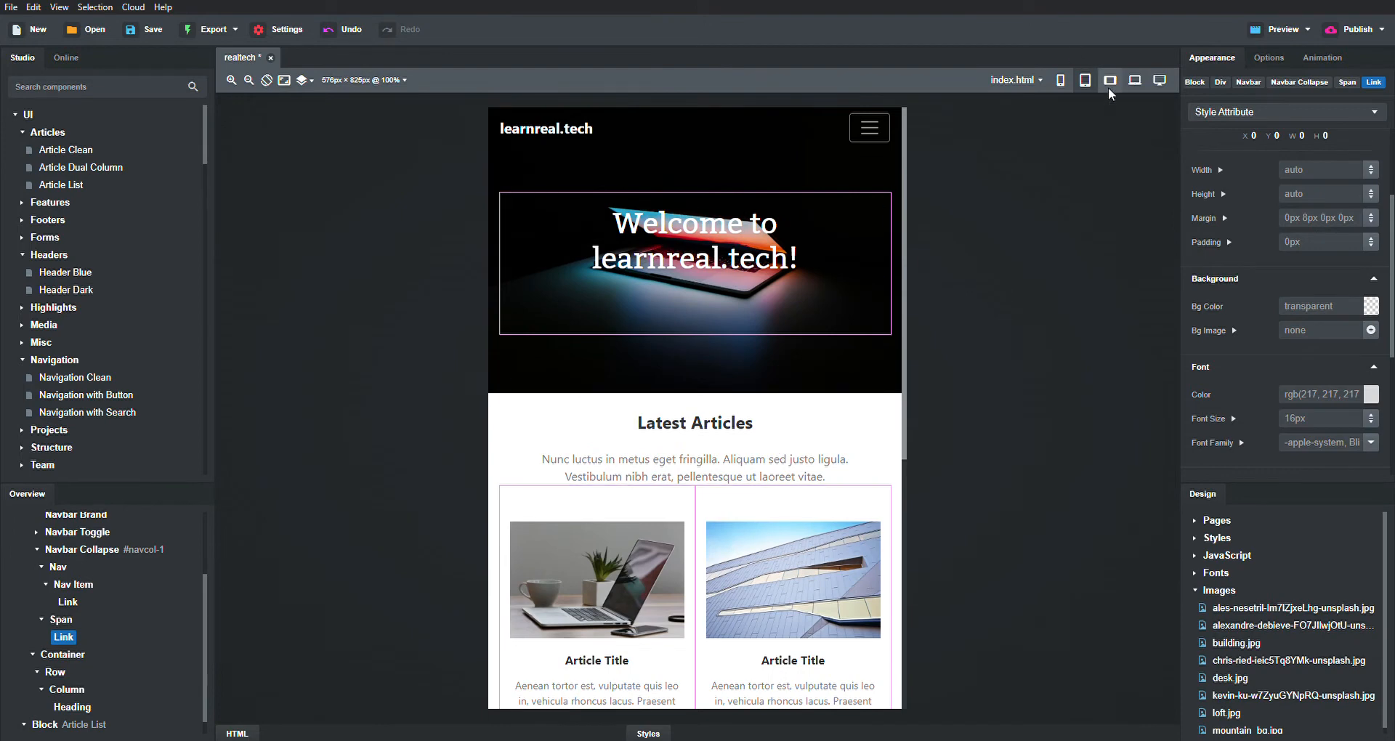
{"action": "left_click", "coordinate": [1108, 87]}
{"action": "left_click", "coordinate": [1135, 85]}
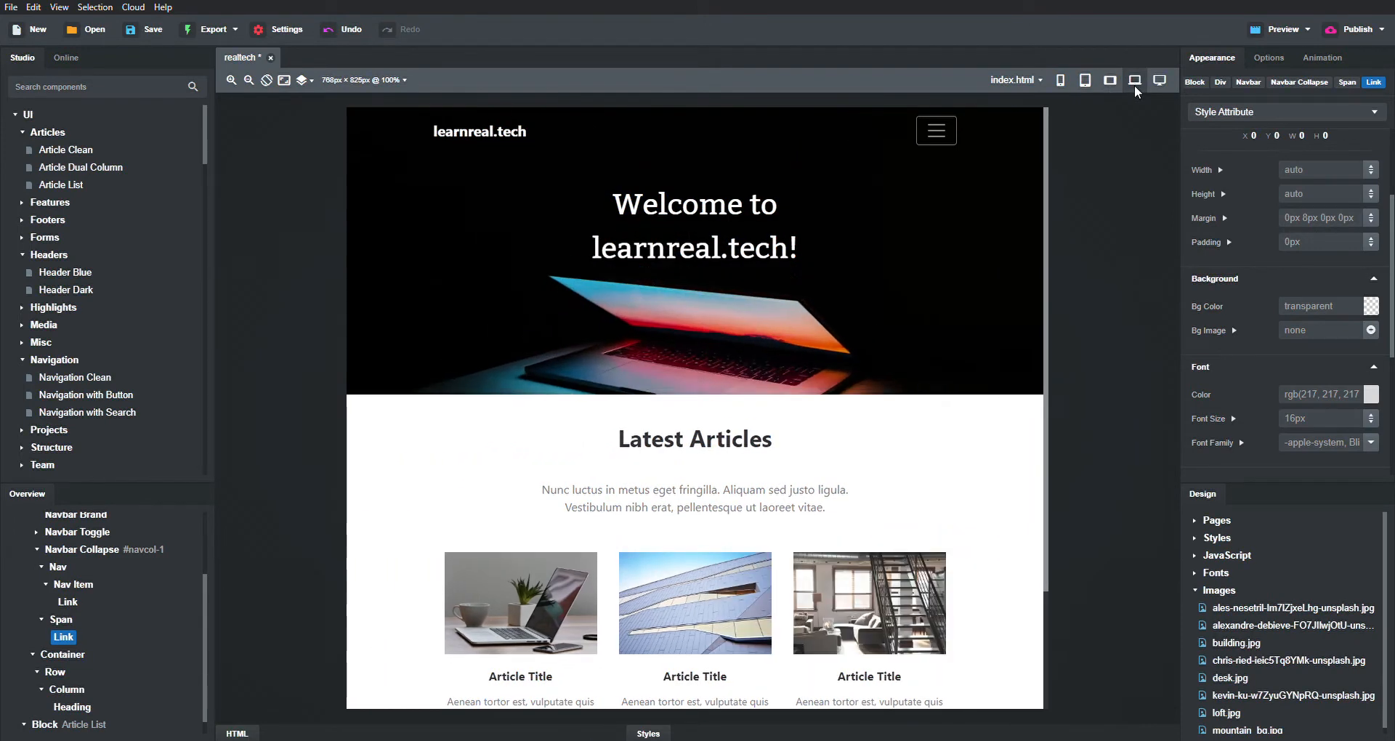
{"action": "left_click", "coordinate": [1158, 82]}
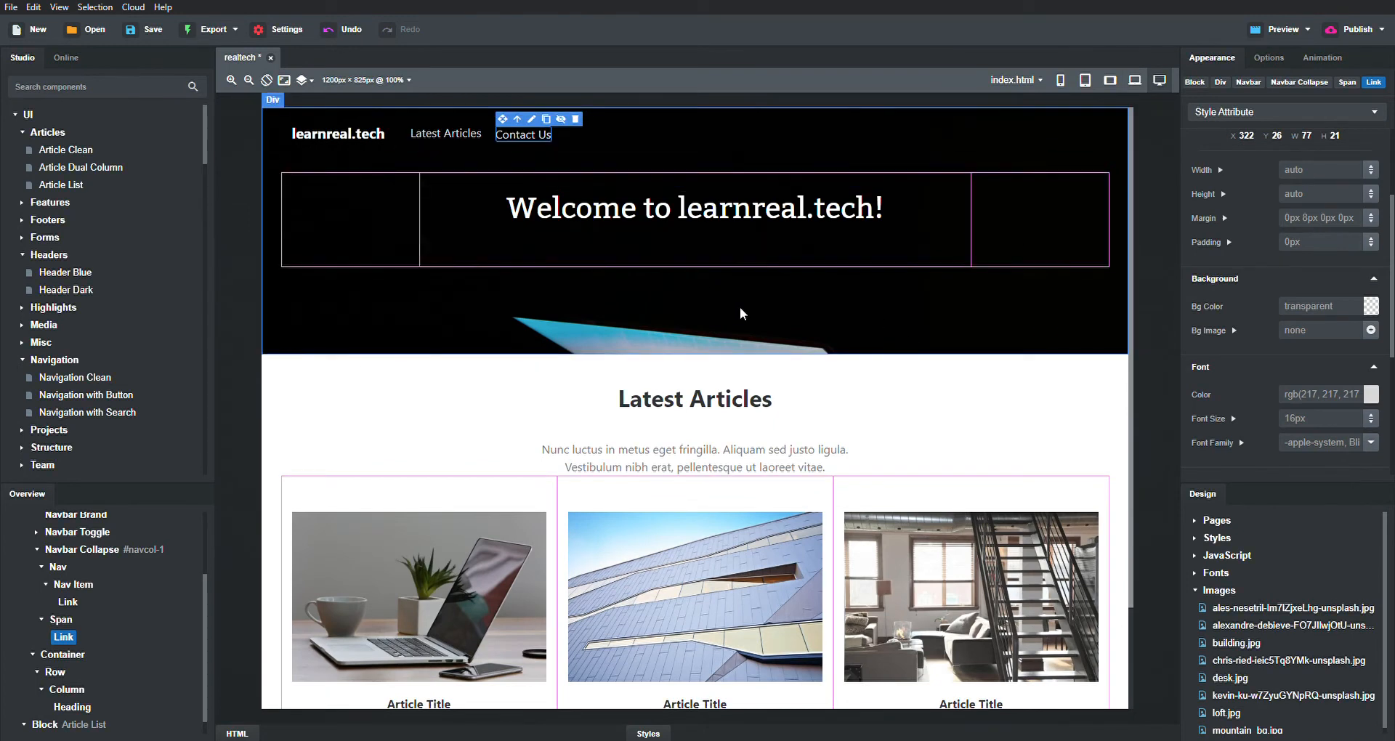
- Change the Latest Articles subtitle to 'Here are some articles that you might find useful!' and save
{"action": "scroll", "coordinate": [872, 415], "scroll_direction": "down", "scroll_amount": 1}
{"action": "scroll", "coordinate": [871, 414], "scroll_direction": "down", "scroll_amount": 3}
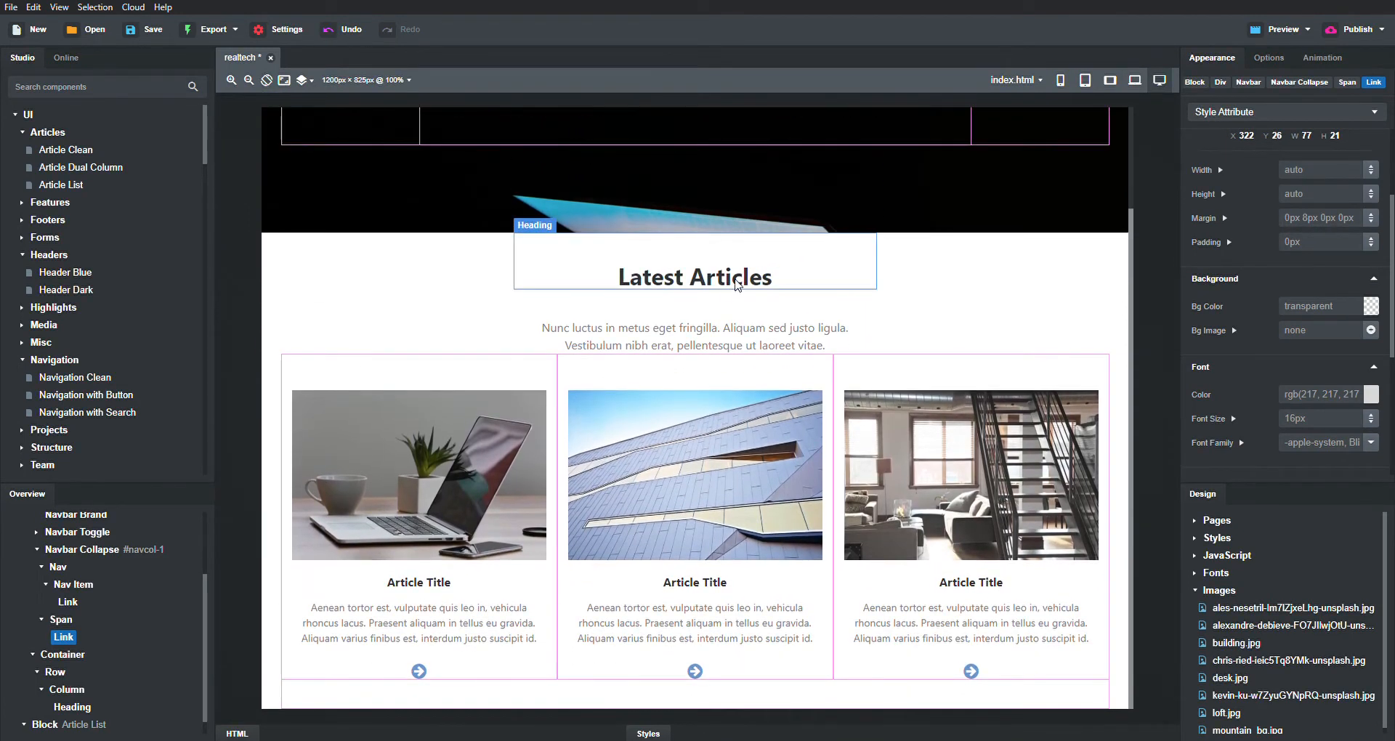
{"action": "double_click", "coordinate": [712, 329]}
{"action": "key", "text": "ctrl+a"}
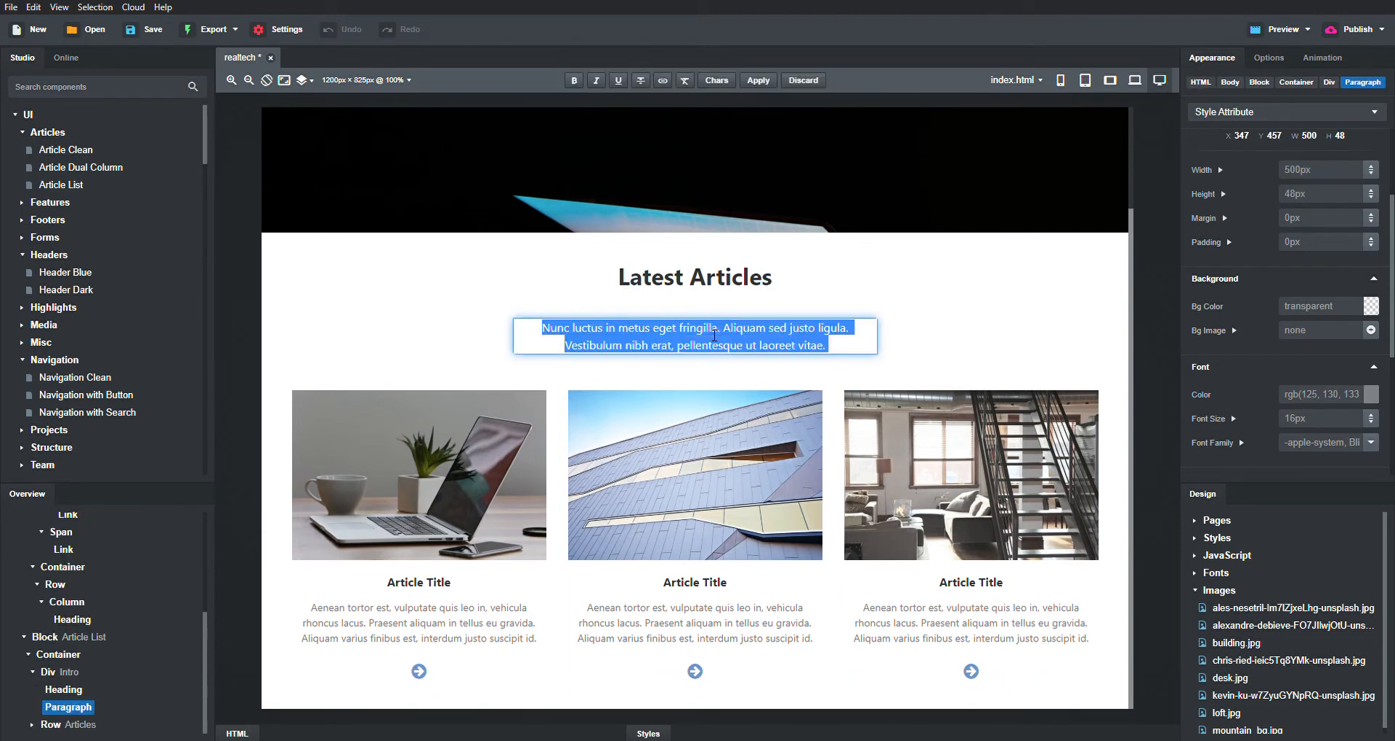
{"action": "type", "text": "Here are some"}
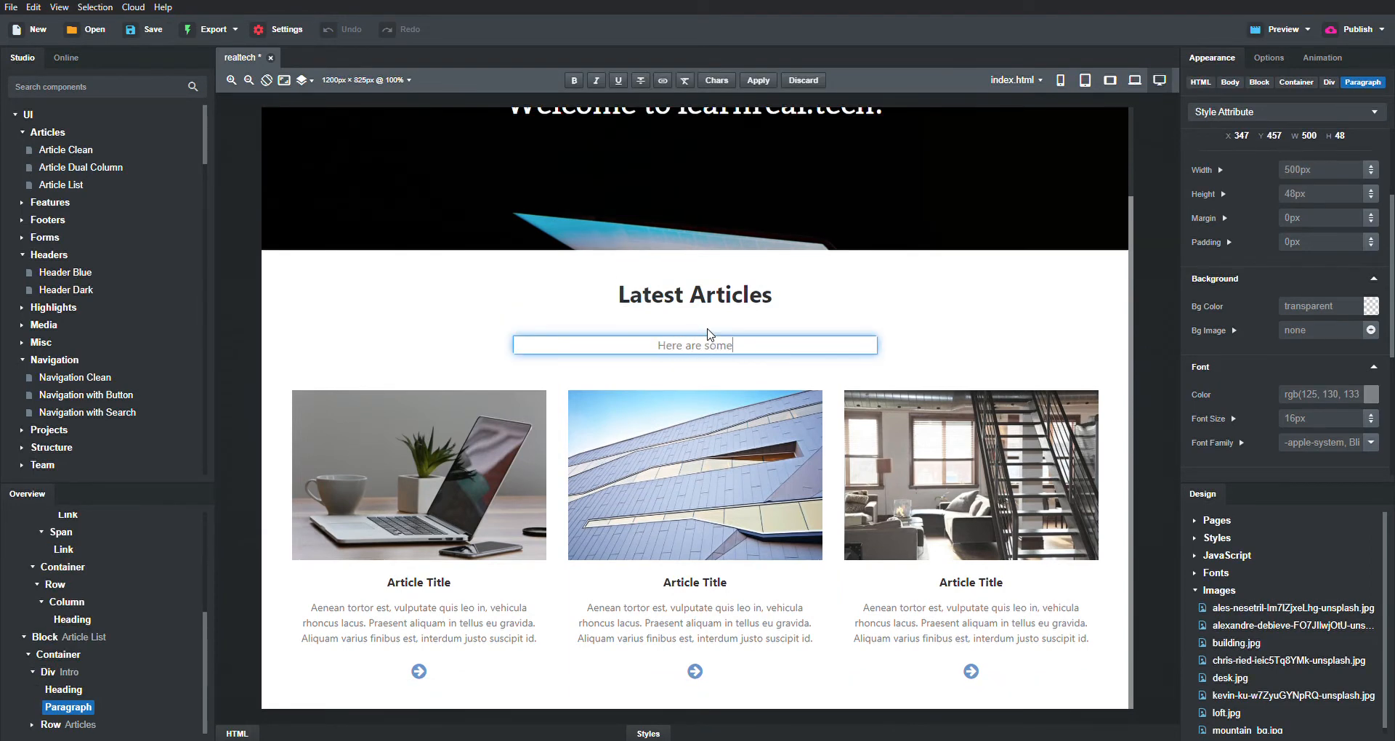
{"action": "type", "text": " articles that you might "}
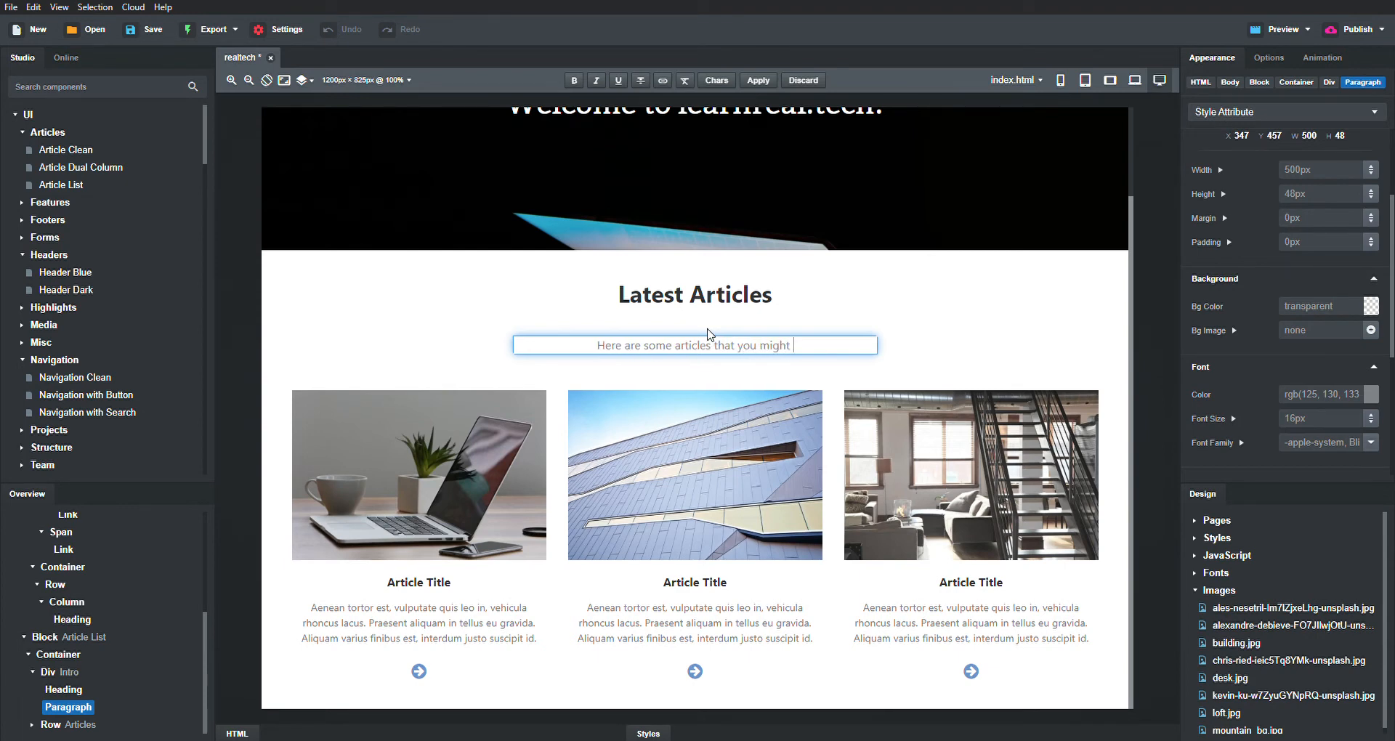
{"action": "type", "text": "find useful!"}
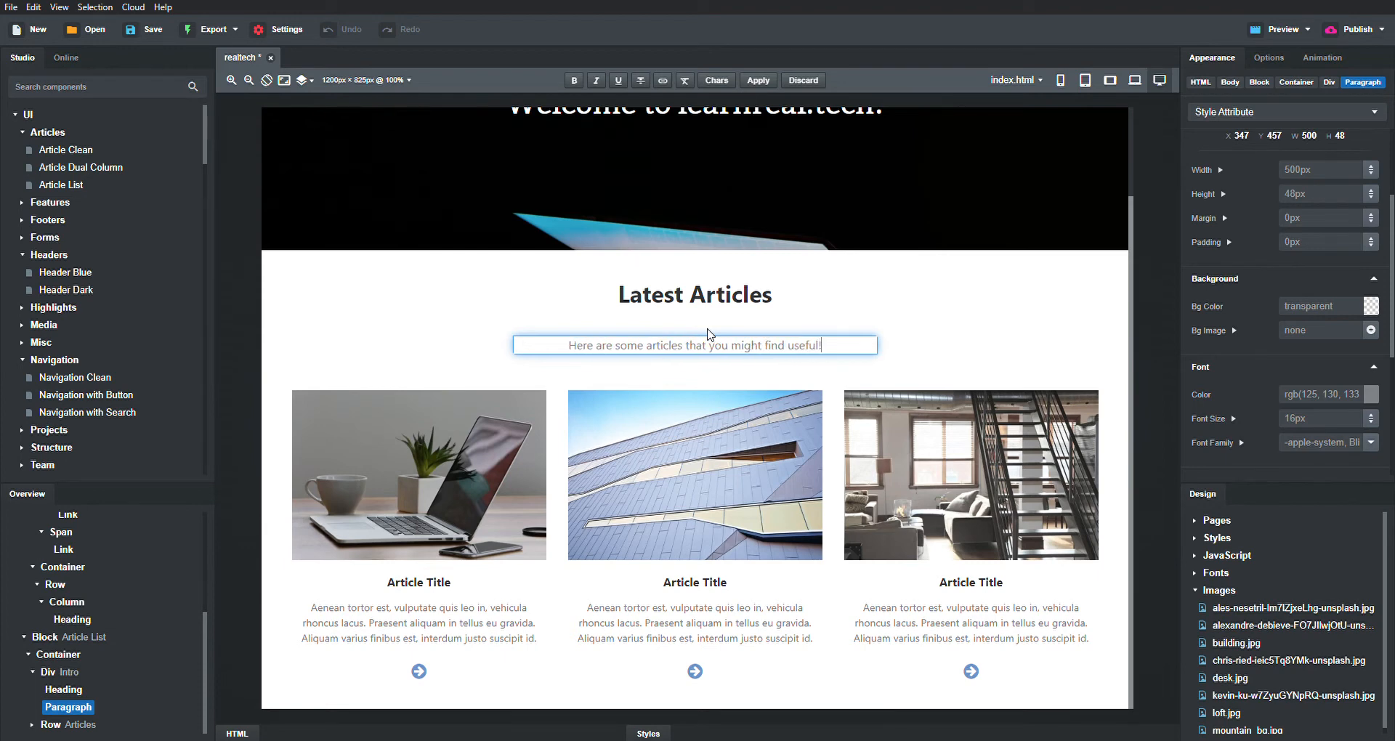
{"action": "key", "text": "ctrl+s"}
{"action": "left_click", "coordinate": [404, 469]}
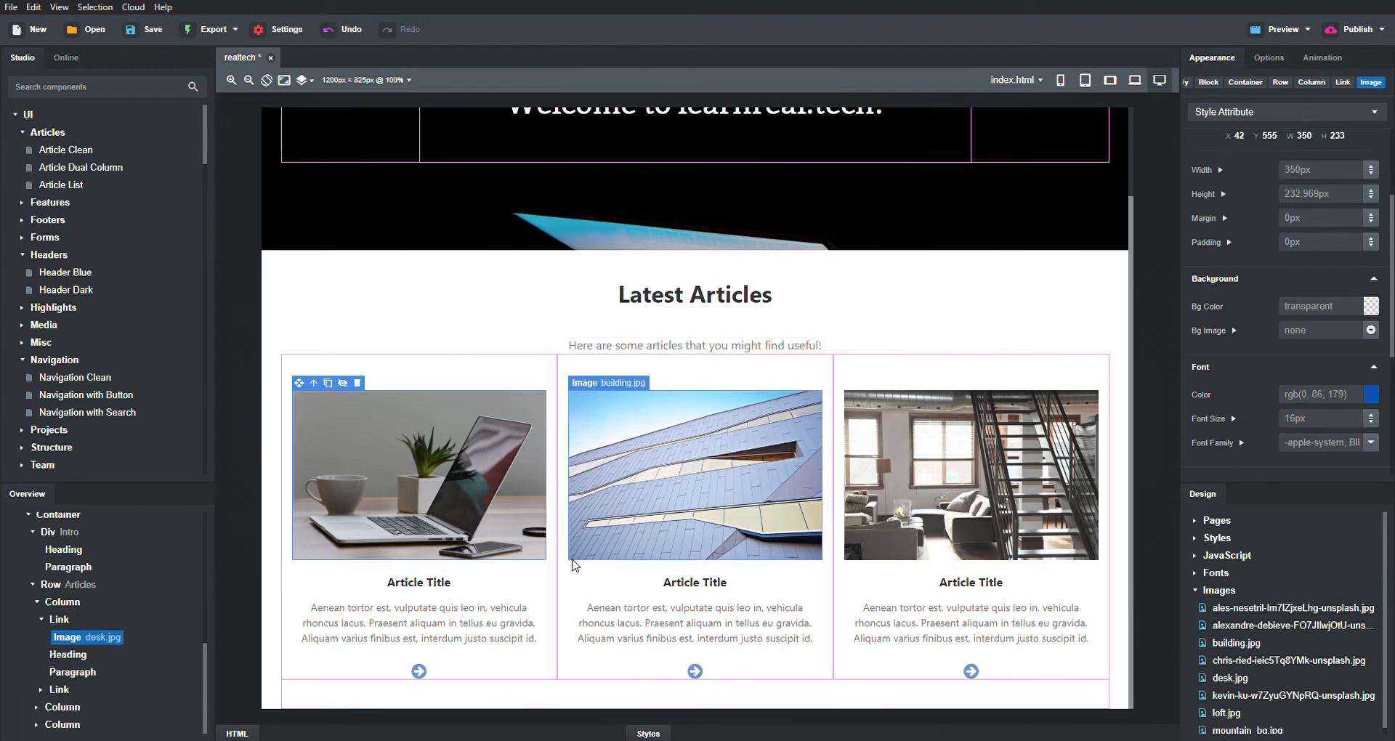
- Retitle the three article cards Flask App, Google Form and Github Pages, then save
{"action": "left_click", "coordinate": [425, 590]}
{"action": "double_click", "coordinate": [440, 583]}
{"action": "key", "text": "ctrl+a"}
{"action": "key", "text": "BackSpace"}
{"action": "type", "text": "Flask App"}
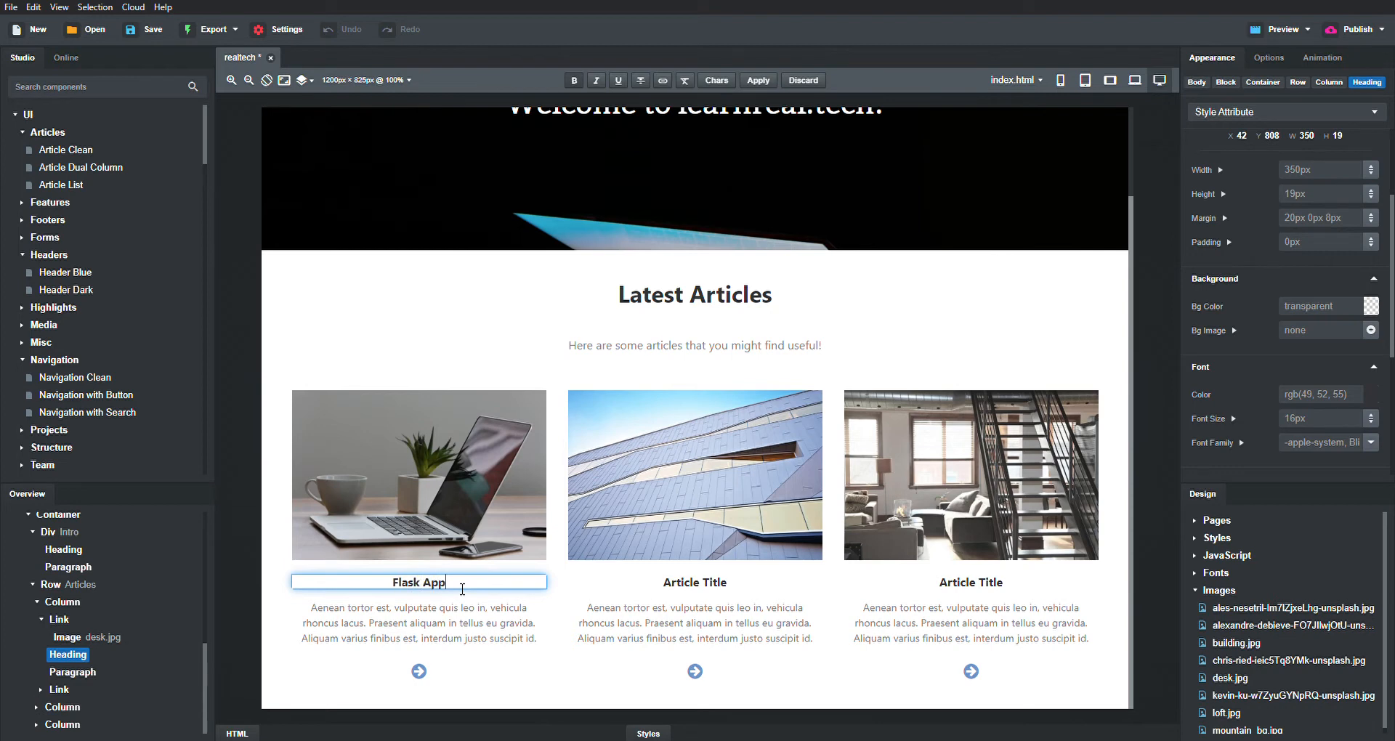
{"action": "triple_click", "coordinate": [705, 585]}
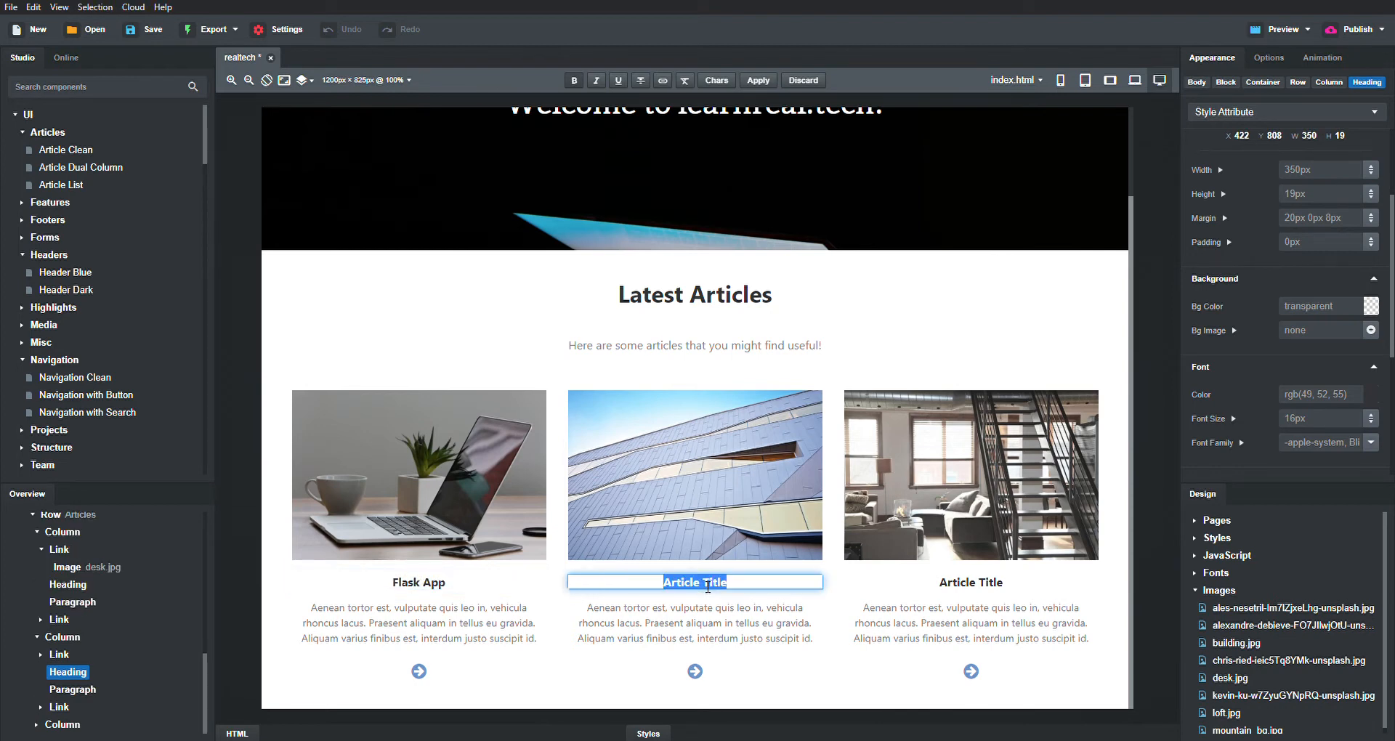
{"action": "type", "text": "Google Form"}
{"action": "triple_click", "coordinate": [977, 585]}
{"action": "type", "text": "Github Pages"}
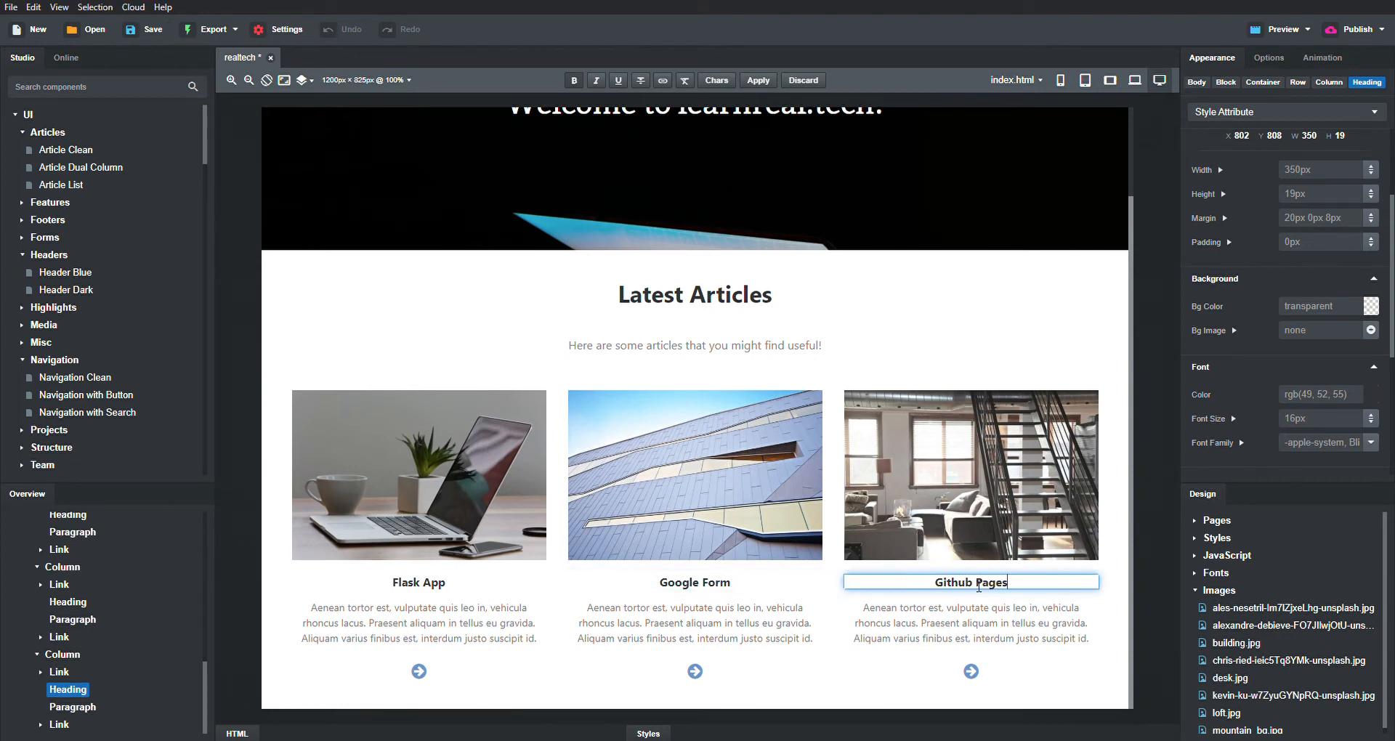
{"action": "key", "text": "ctrl+s"}
{"action": "double_click", "coordinate": [465, 452]}
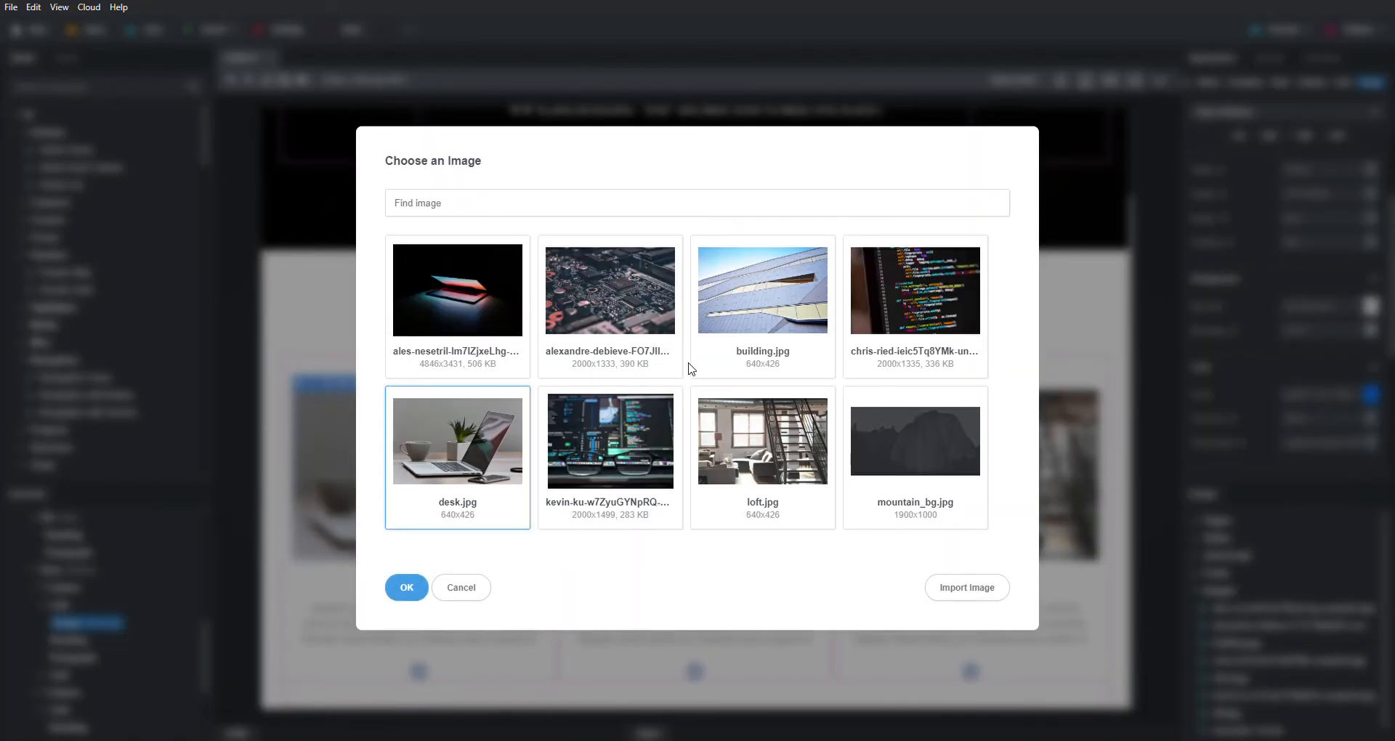
- Replace the three article images with the circuit-board, code-screens-with-glasses and code-on-monitor photos
{"action": "left_click", "coordinate": [581, 298]}
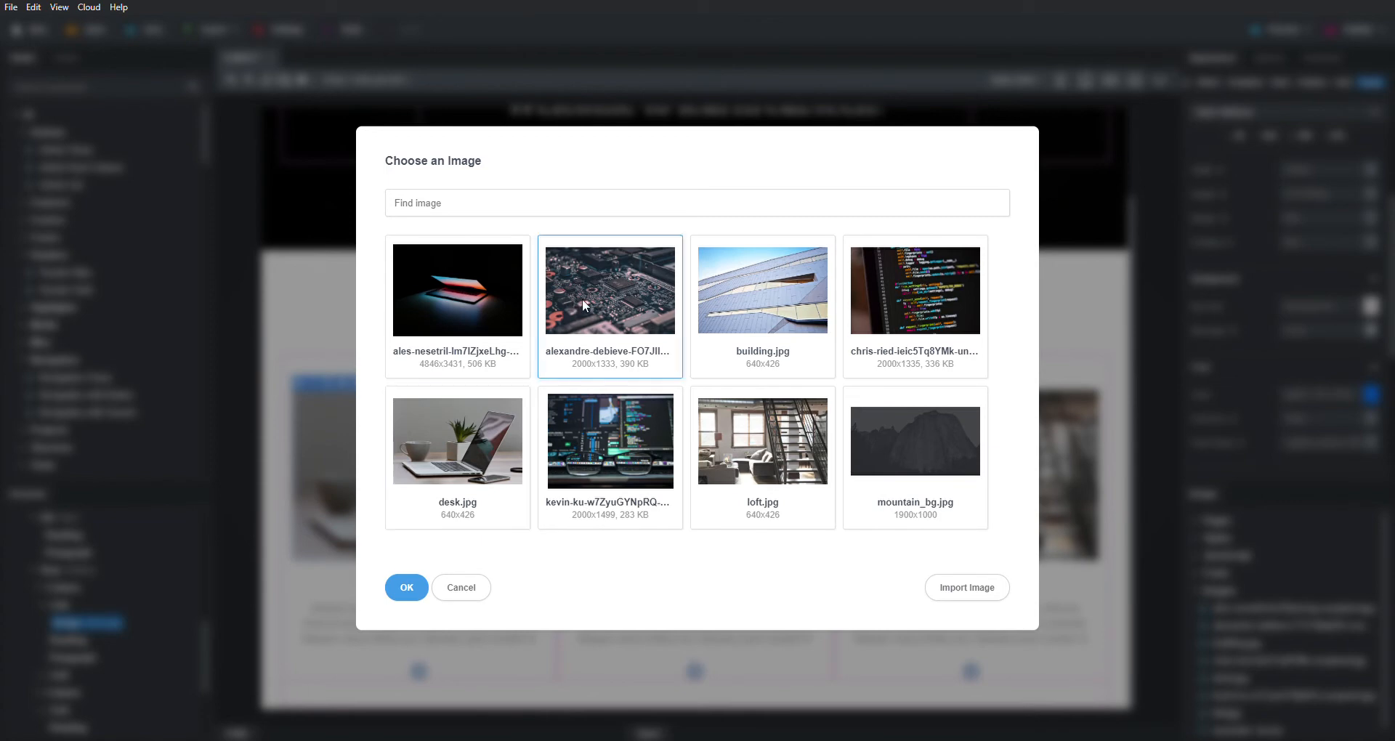
{"action": "left_click", "coordinate": [406, 589]}
{"action": "double_click", "coordinate": [704, 442]}
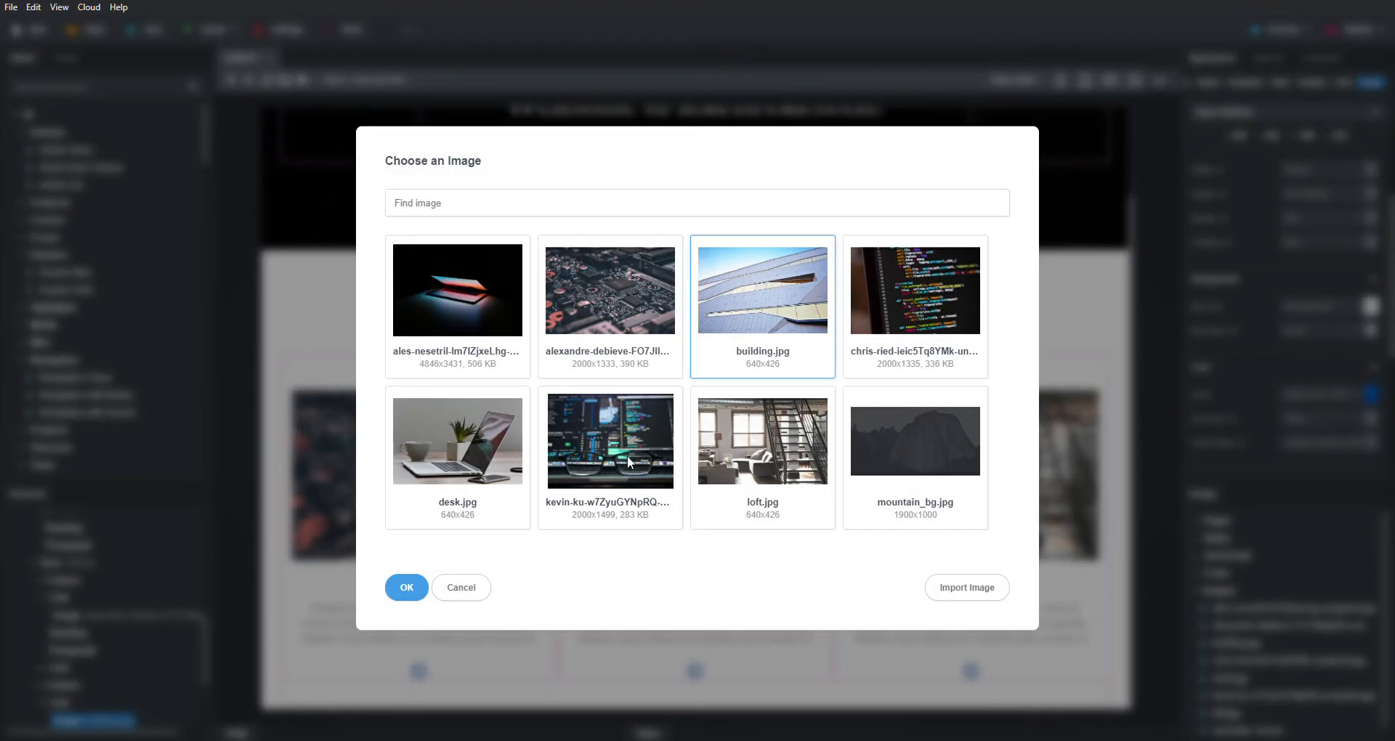
{"action": "left_click", "coordinate": [627, 455]}
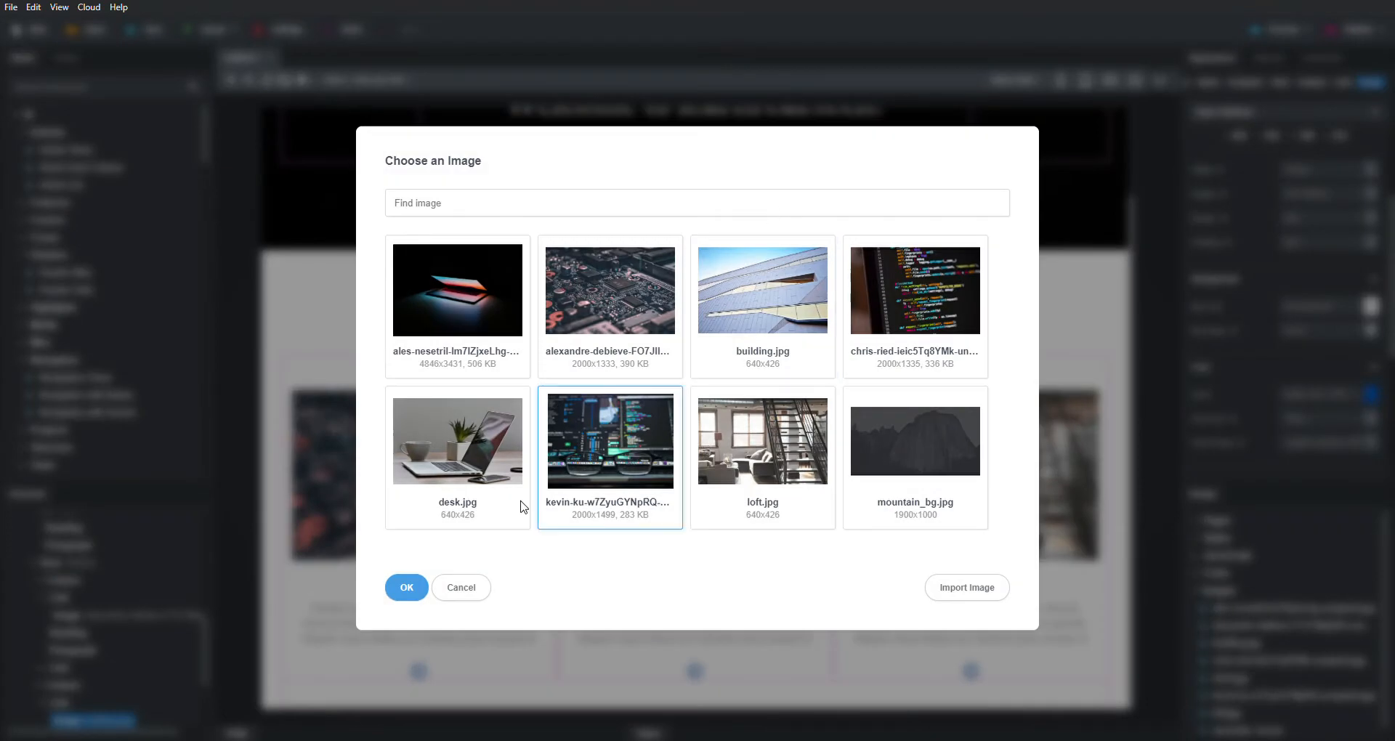
{"action": "left_click", "coordinate": [404, 587]}
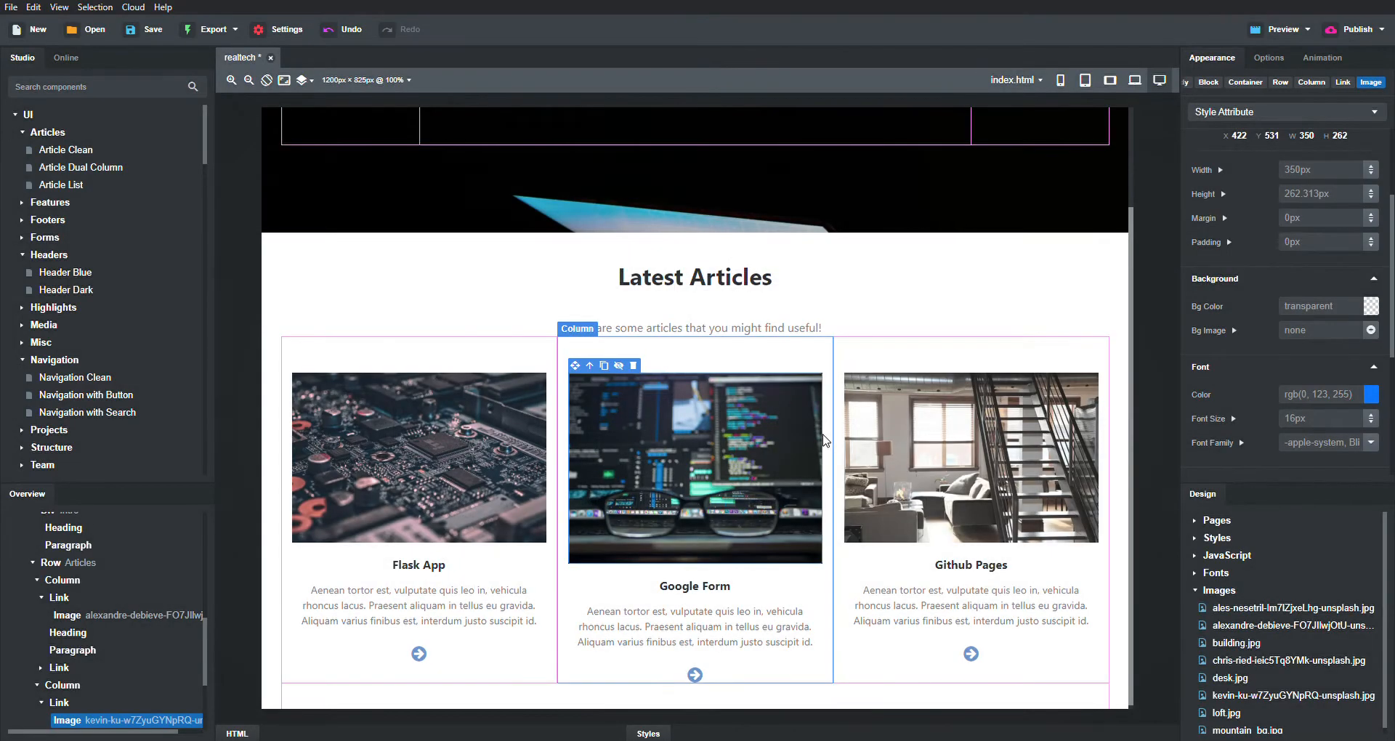
{"action": "double_click", "coordinate": [982, 448]}
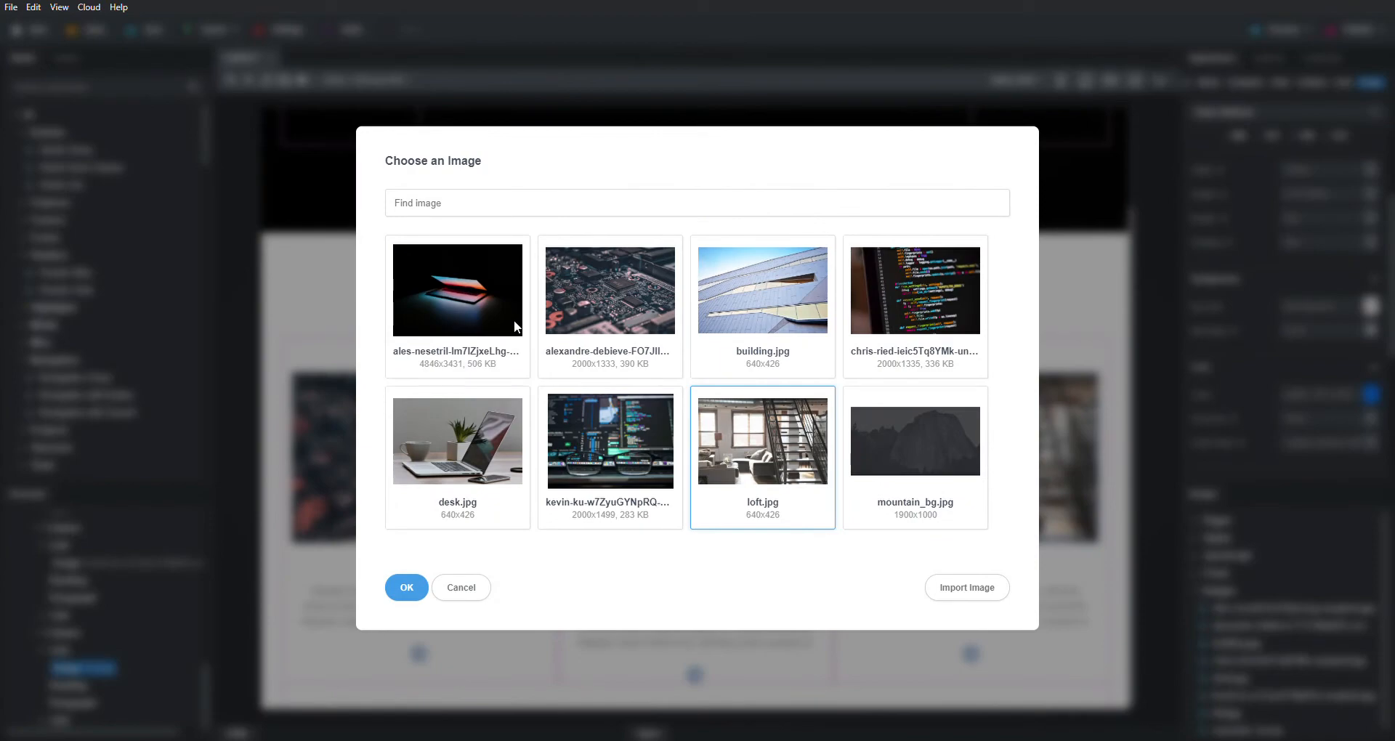
{"action": "left_click", "coordinate": [972, 328]}
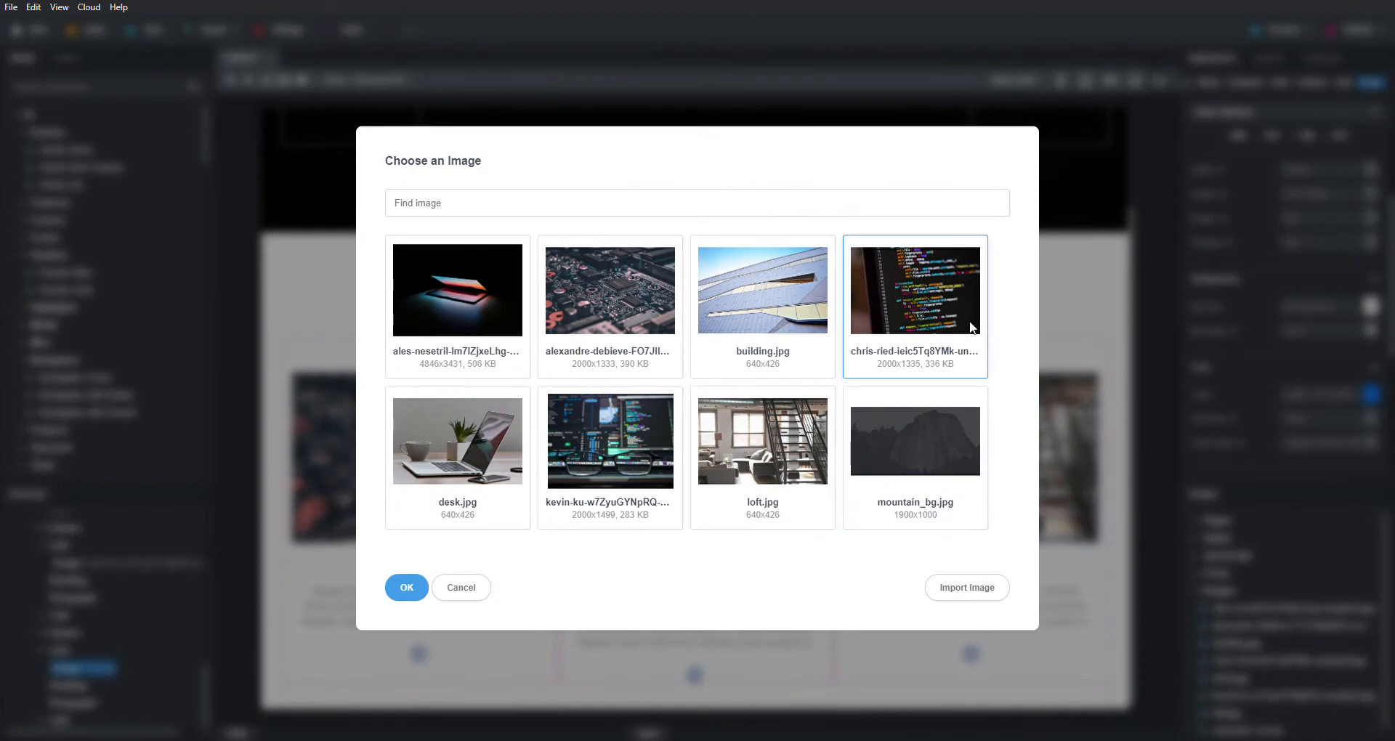
{"action": "left_click", "coordinate": [405, 588]}
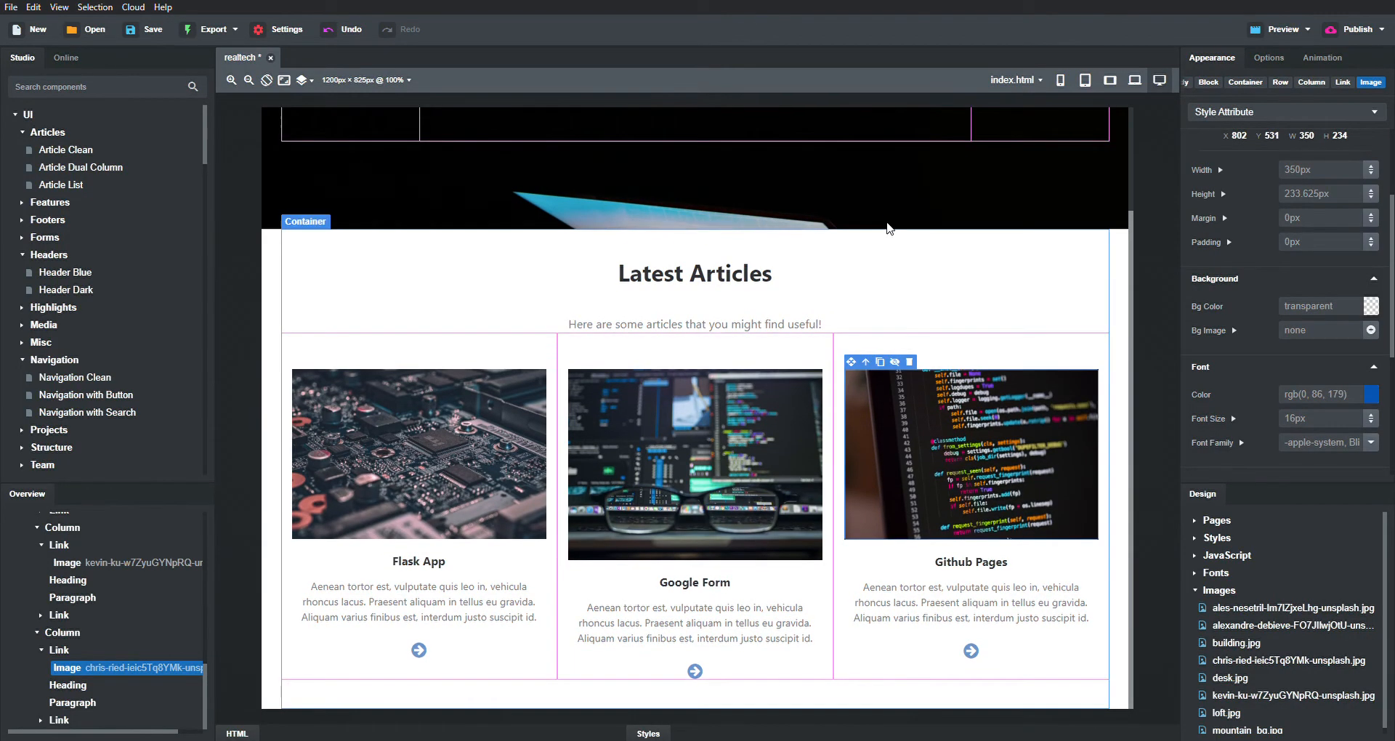
- Add the Footer Dark component from the Footers group below the articles
{"action": "scroll", "coordinate": [741, 191], "scroll_direction": "up", "scroll_amount": 3}
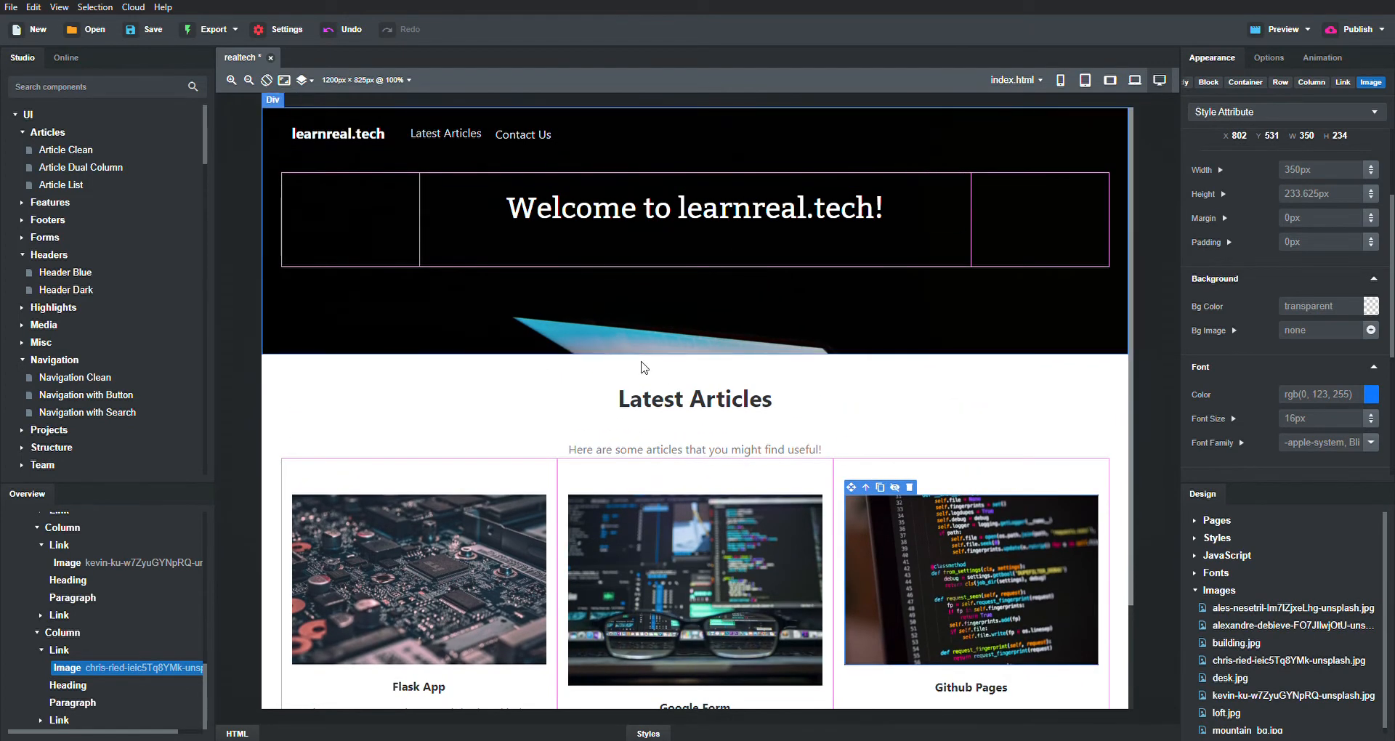
{"action": "scroll", "coordinate": [754, 406], "scroll_direction": "down", "scroll_amount": 3}
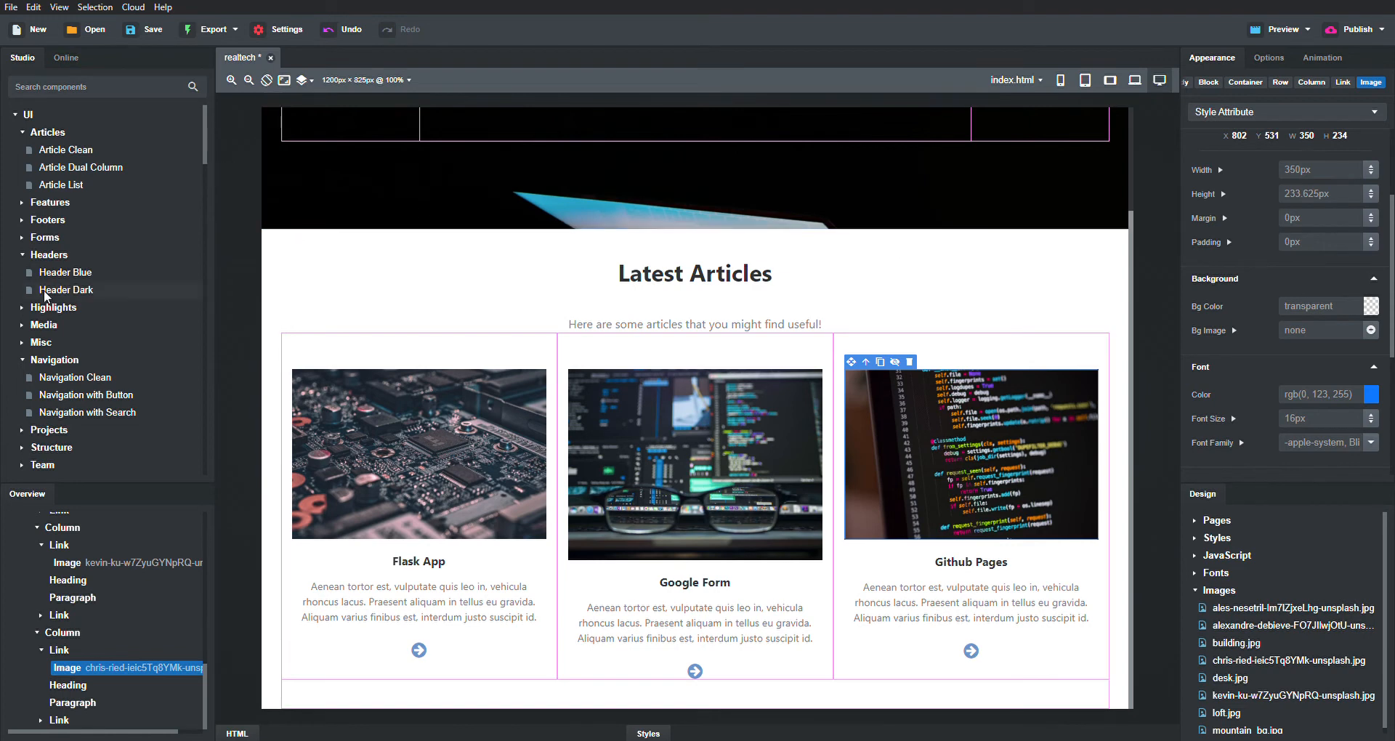
{"action": "scroll", "coordinate": [89, 330], "scroll_direction": "down", "scroll_amount": 1}
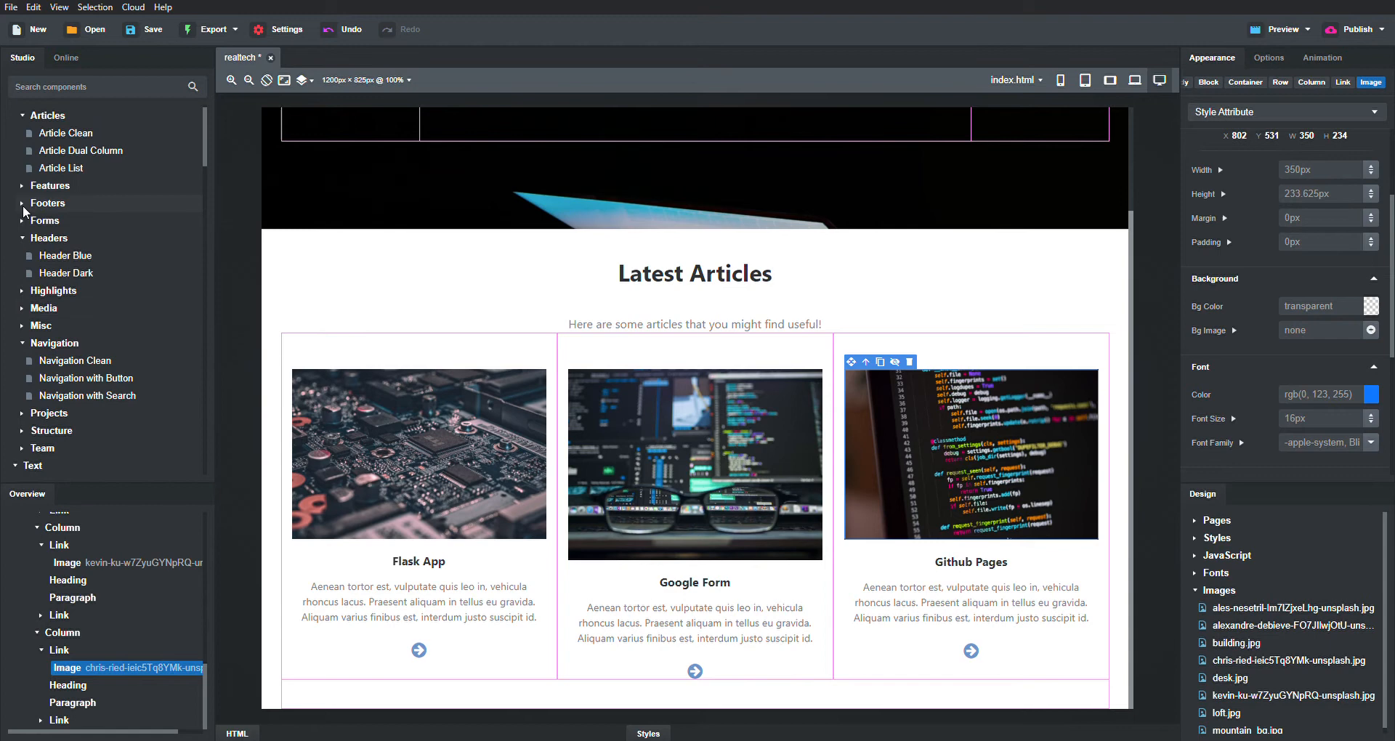
{"action": "left_click", "coordinate": [23, 205]}
{"action": "mouse_move", "coordinate": [62, 240]}
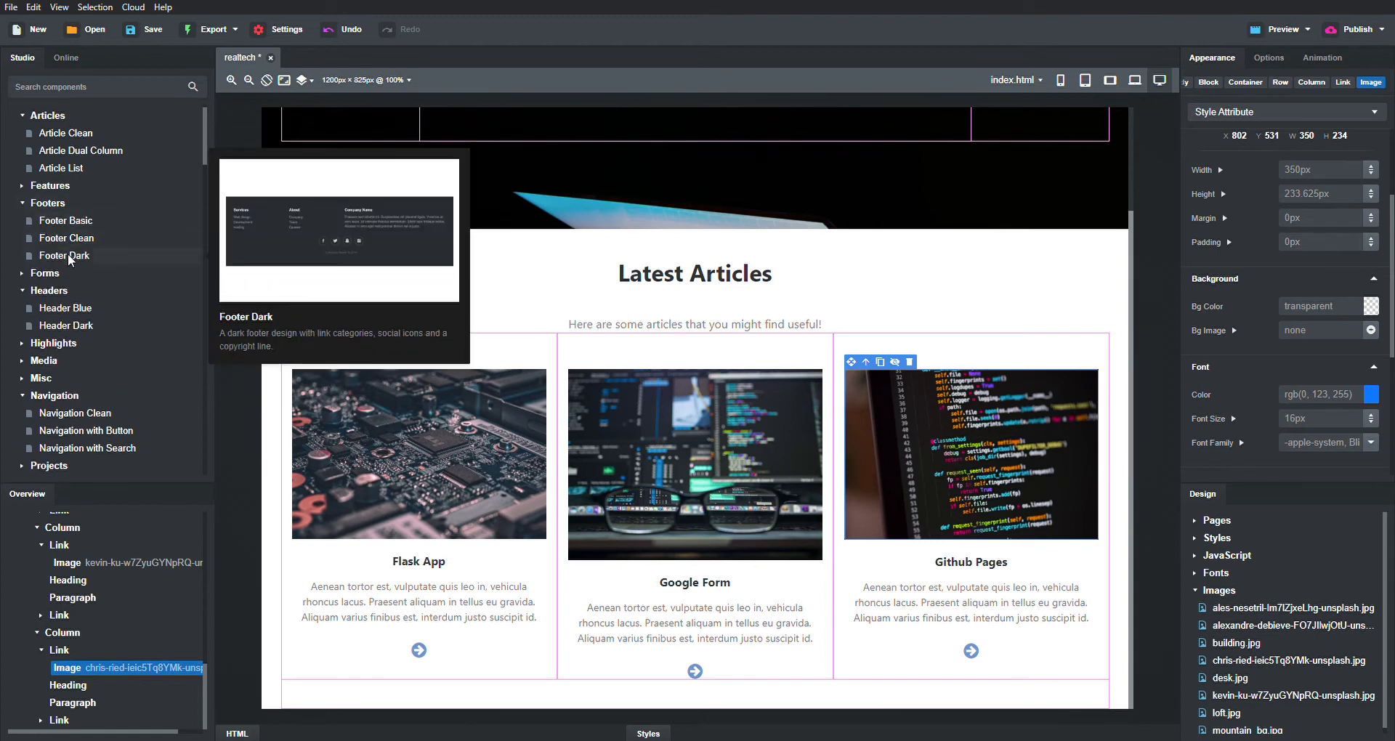
{"action": "left_click_drag", "start_coordinate": [74, 256], "coordinate": [719, 705]}
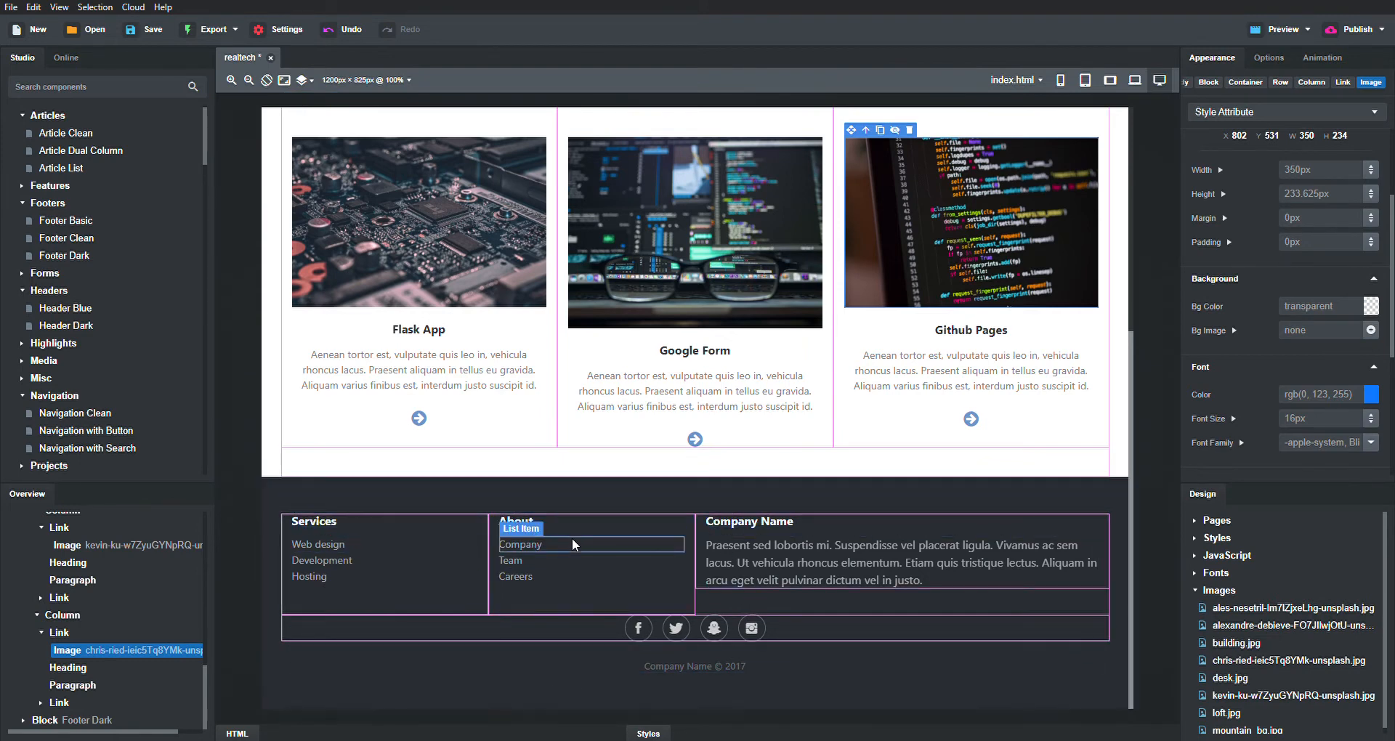
- Change the footer copyright from 'Company Name © 2017' to 'learnreal.tech © 2020'
{"action": "left_click", "coordinate": [705, 664]}
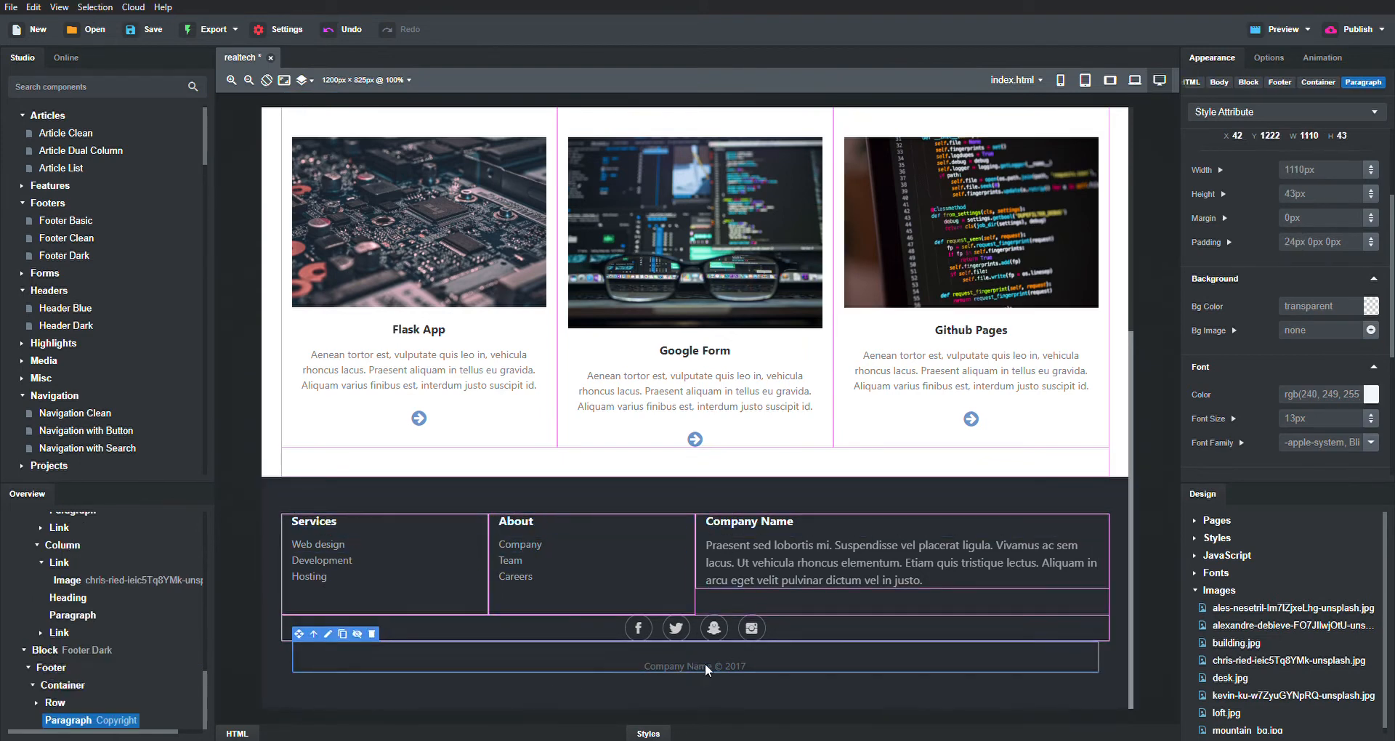
{"action": "double_click", "coordinate": [691, 665]}
{"action": "key", "text": "BackSpace"}
{"action": "key", "text": "BackSpace"}
{"action": "key", "text": "BackSpace"}
{"action": "key", "text": "BackSpace"}
{"action": "key", "text": "BackSpace"}
{"action": "key", "text": "BackSpace"}
{"action": "key", "text": "BackSpace"}
{"action": "key", "text": "BackSpace"}
{"action": "key", "text": "BackSpace"}
{"action": "type", "text": "learnreal.tech"}
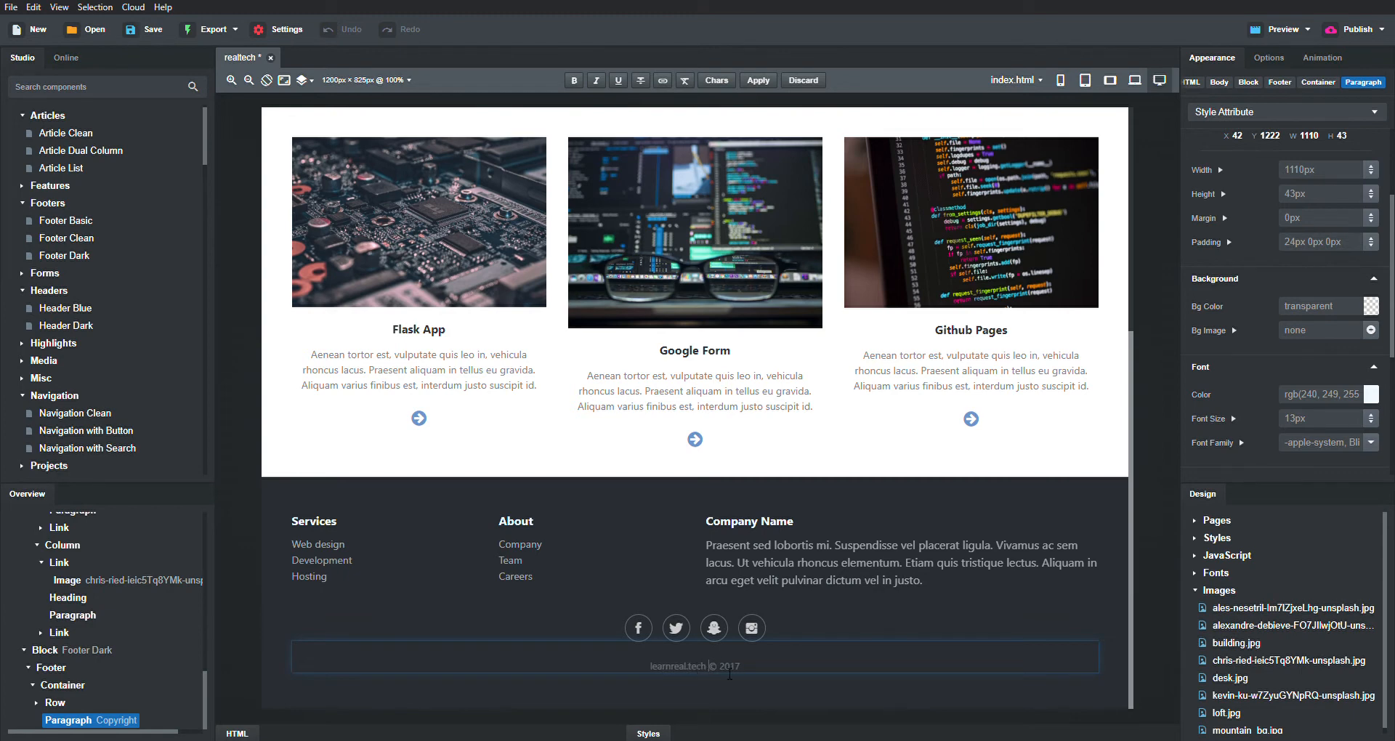
{"action": "double_click", "coordinate": [740, 674]}
{"action": "type", "text": "2020"}
- Delete the Company Name text column from the footer
{"action": "left_click", "coordinate": [302, 542]}
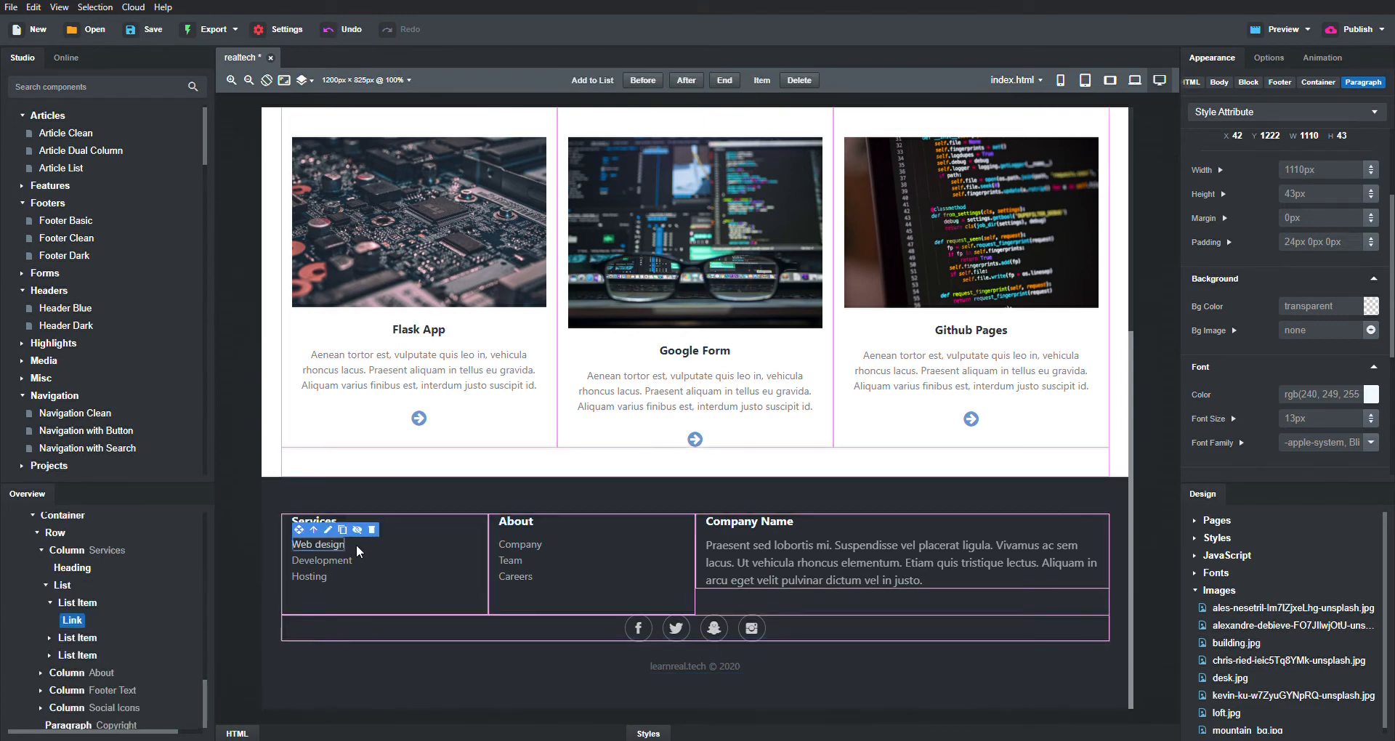
{"action": "left_click", "coordinate": [869, 521]}
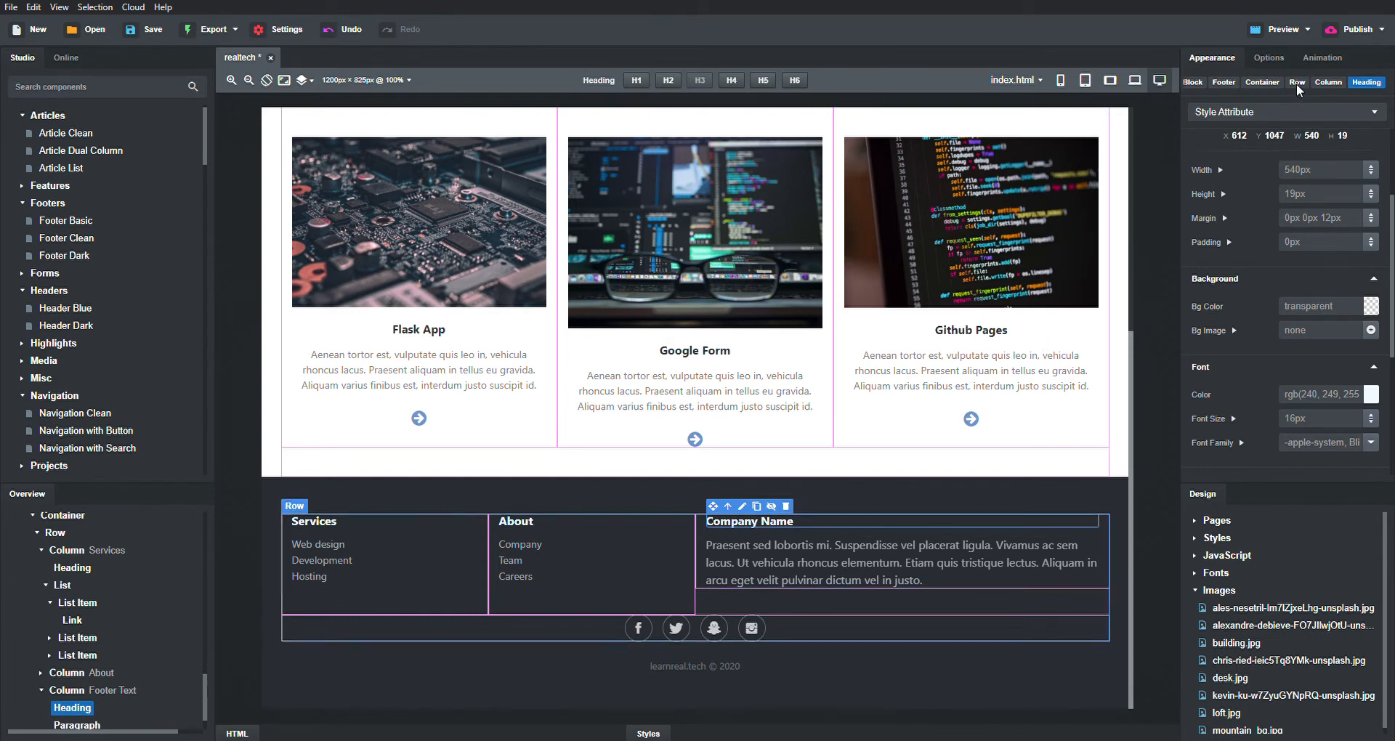
{"action": "left_click", "coordinate": [1277, 78]}
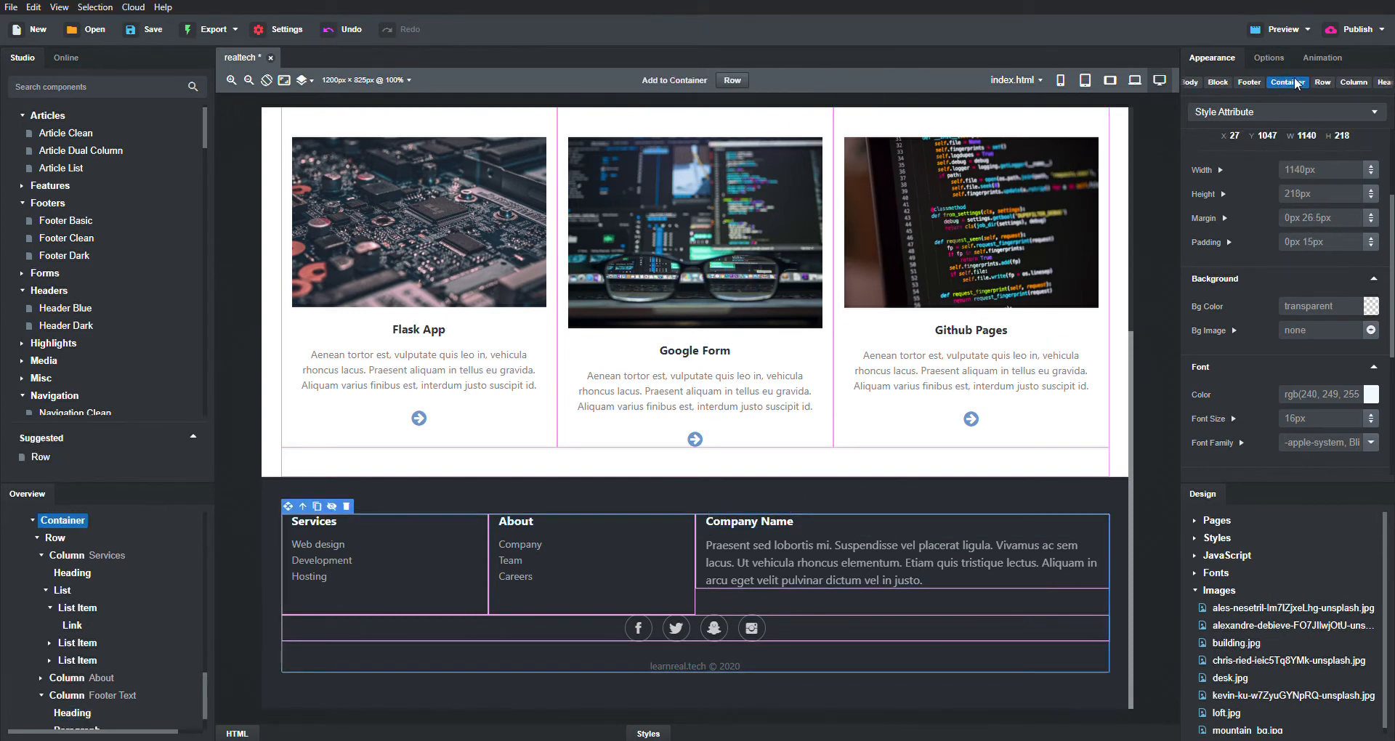
{"action": "left_click", "coordinate": [1316, 79]}
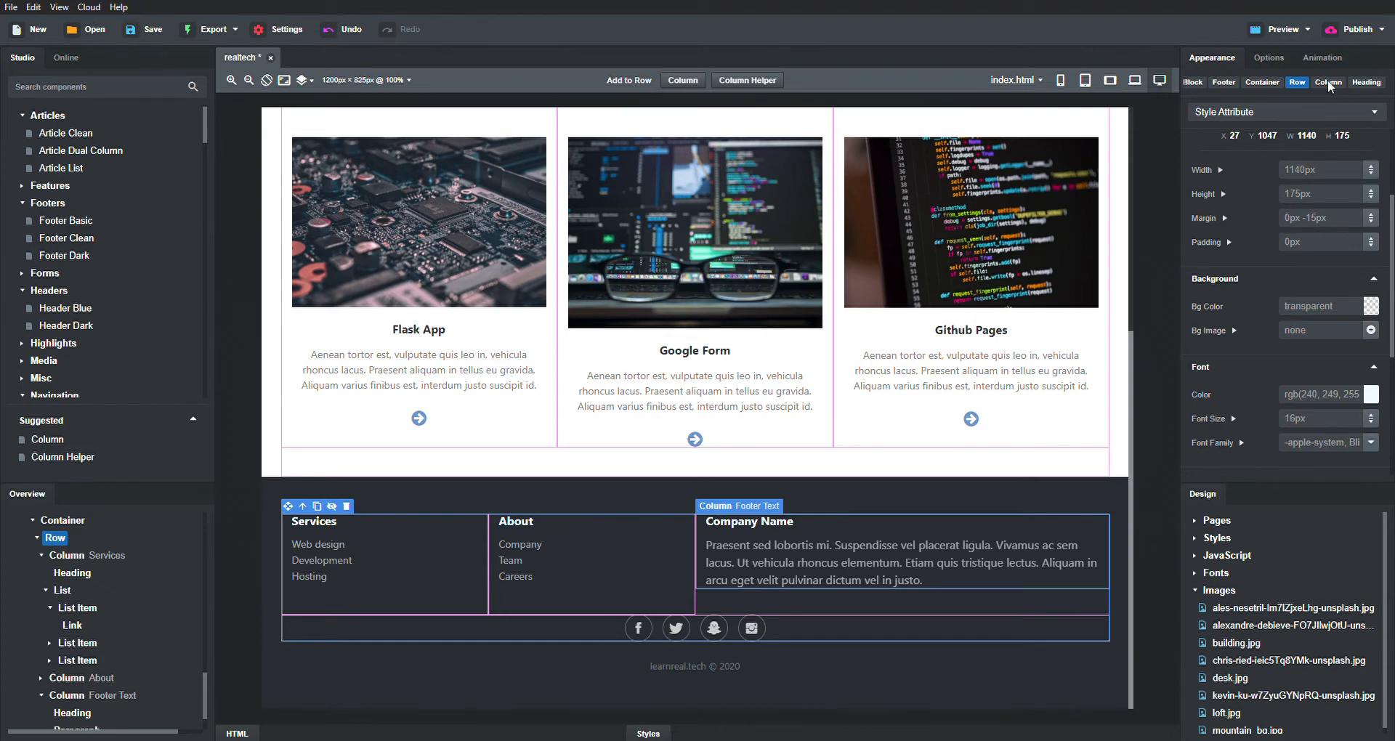
{"action": "left_click", "coordinate": [1329, 84]}
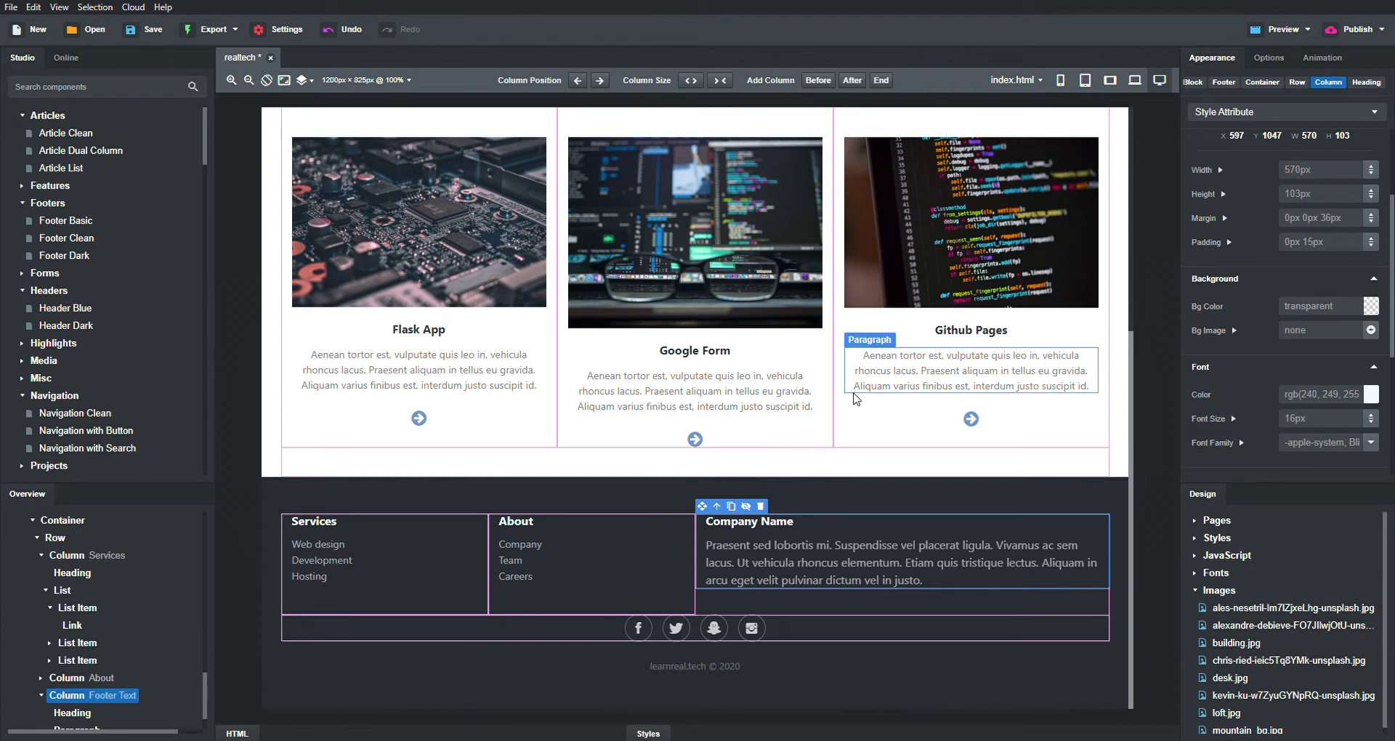
{"action": "left_click", "coordinate": [761, 506]}
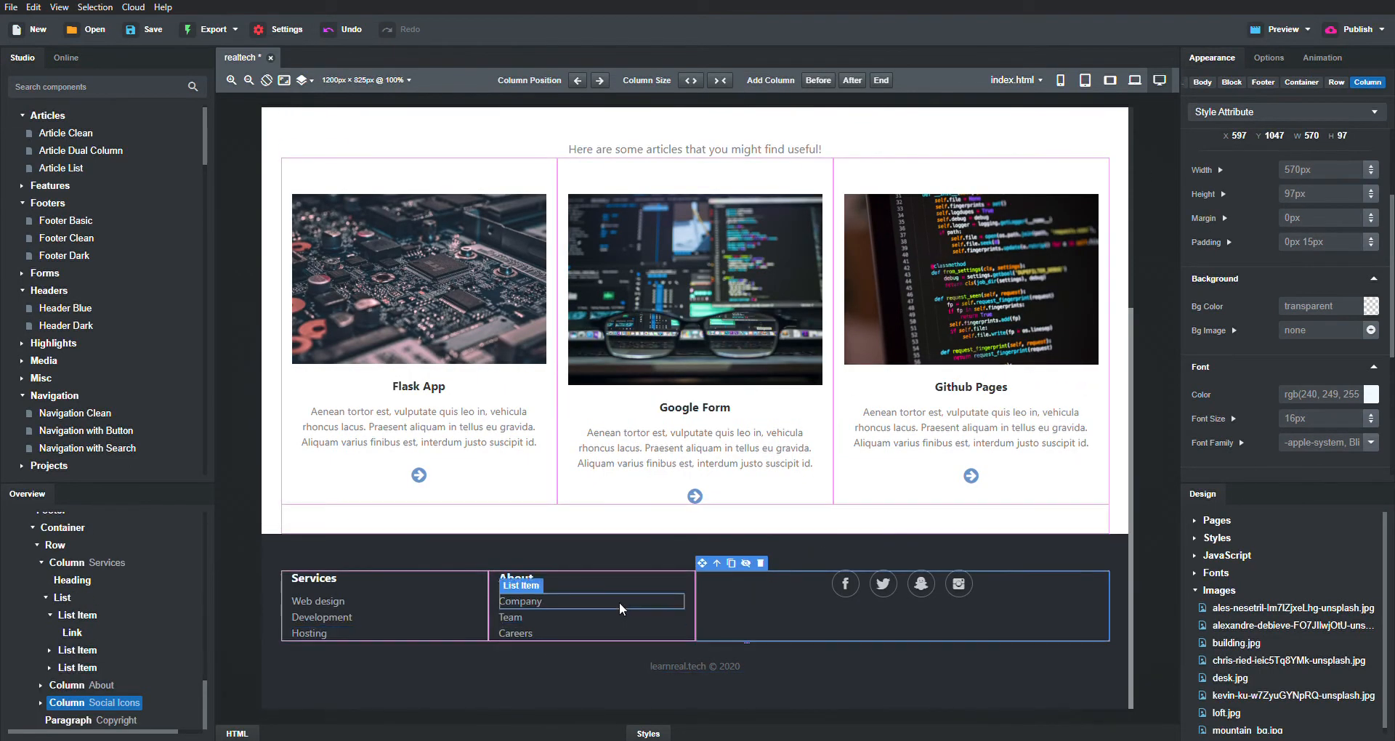
- Delete the About and Services columns from the footer
{"action": "left_click", "coordinate": [663, 599]}
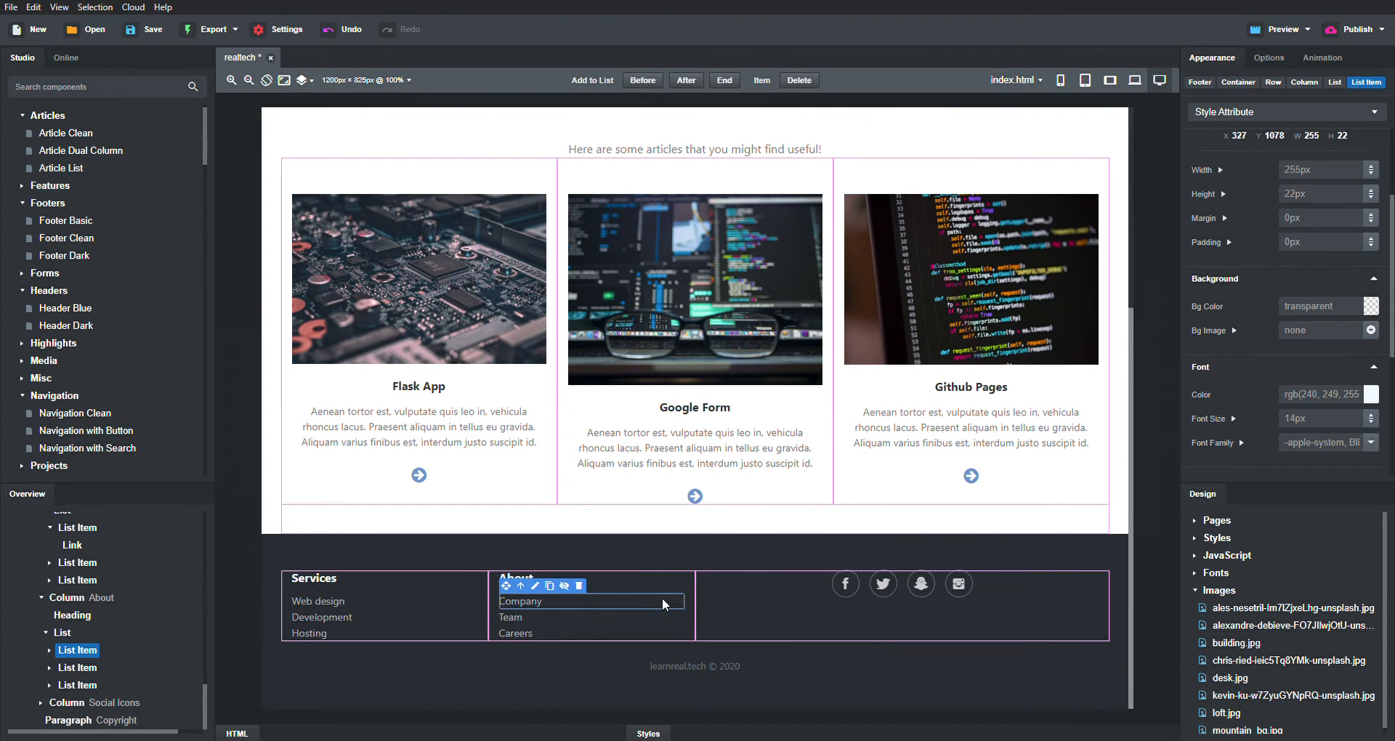
{"action": "left_click", "coordinate": [1306, 82]}
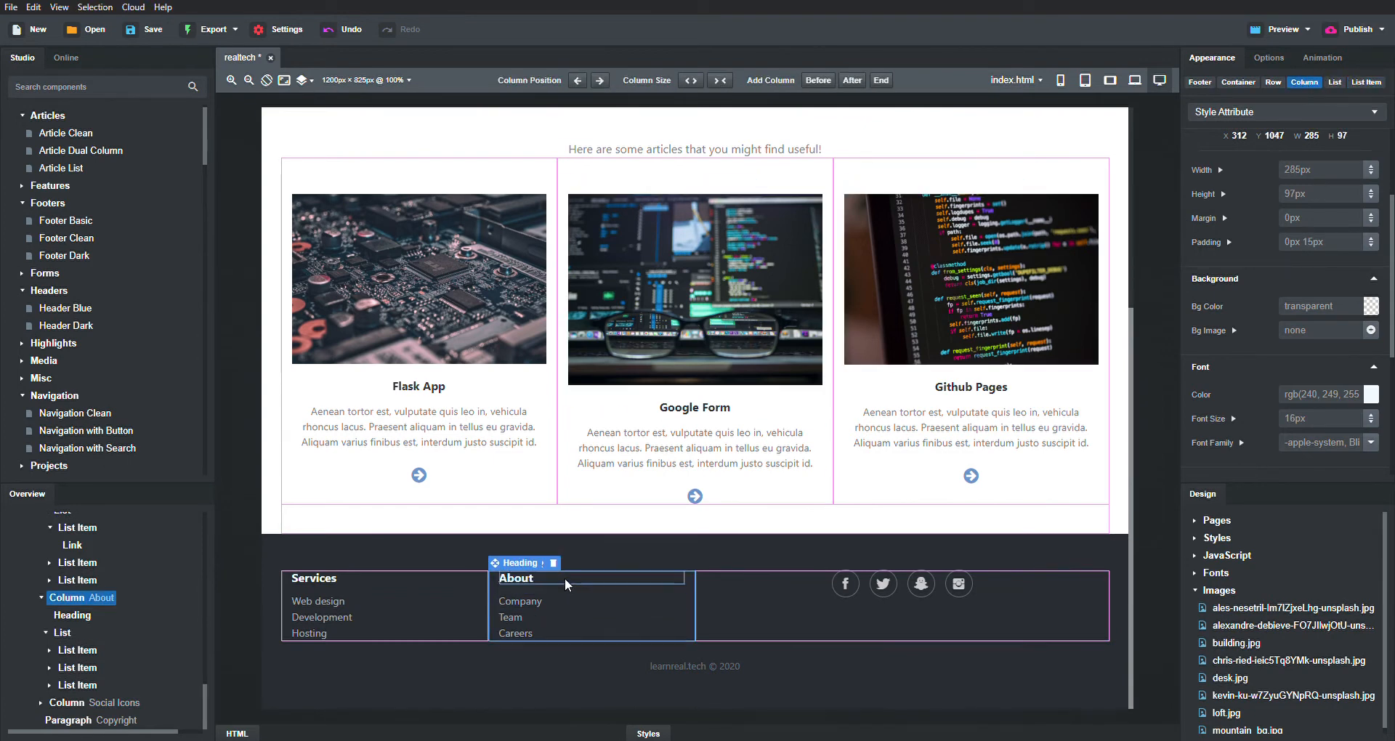
{"action": "left_click", "coordinate": [552, 564]}
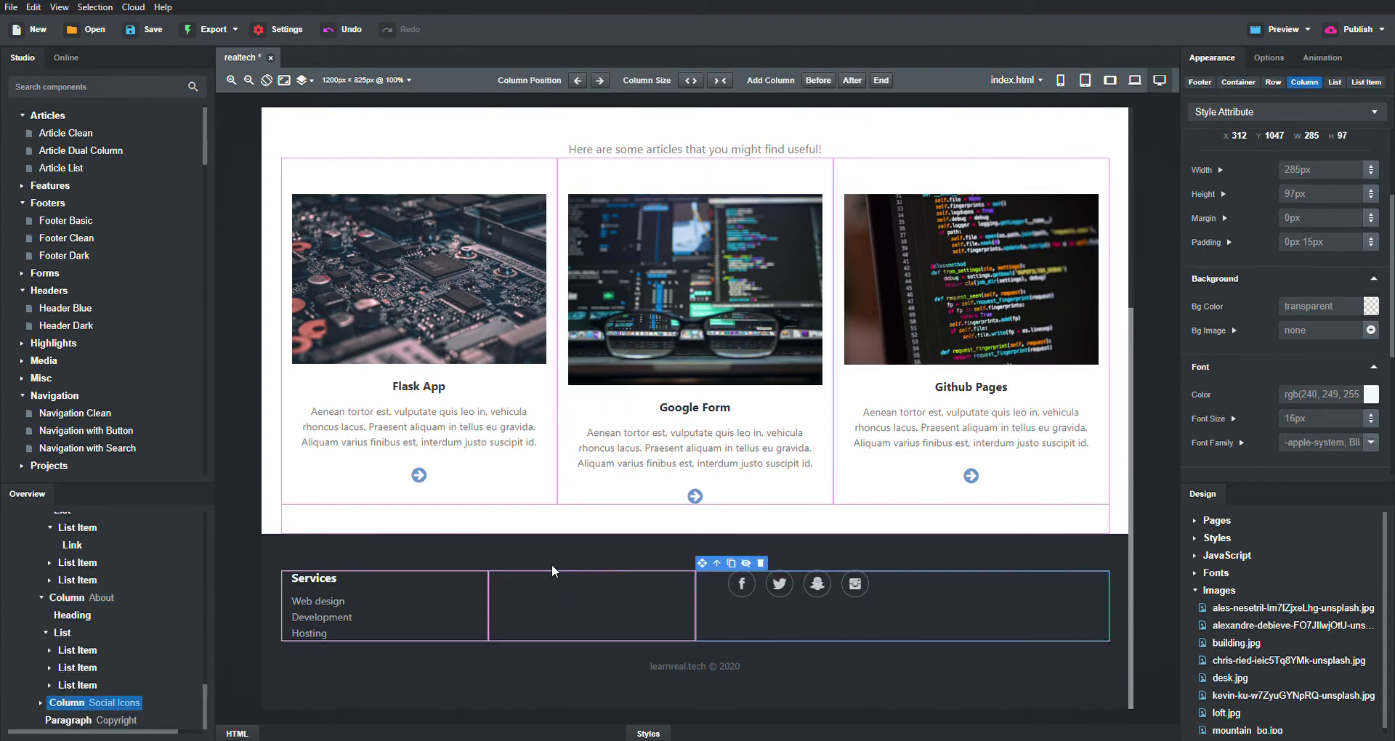
{"action": "left_click", "coordinate": [455, 604]}
{"action": "left_click", "coordinate": [482, 575]}
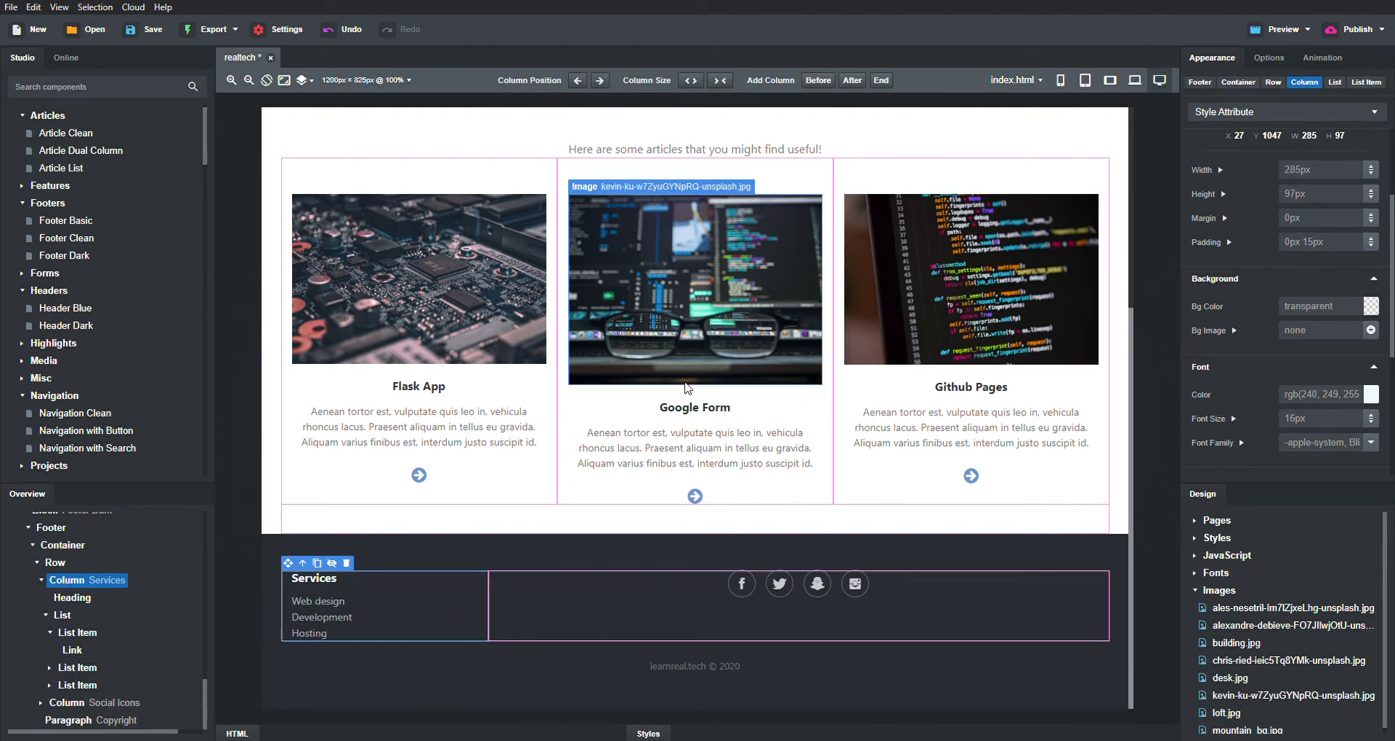
{"action": "left_click", "coordinate": [346, 564]}
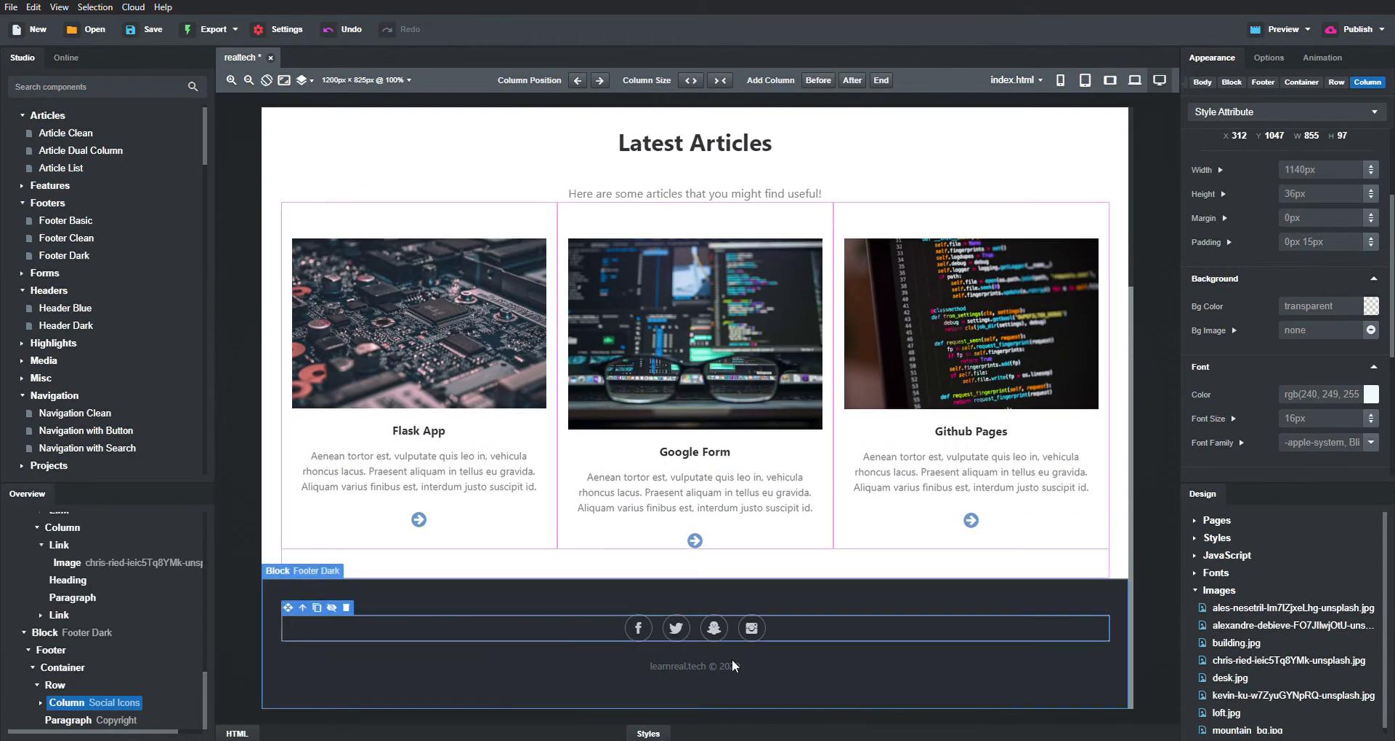
- Try reducing the Footer Dark padding, undo it, and save the project
{"action": "left_click", "coordinate": [807, 695]}
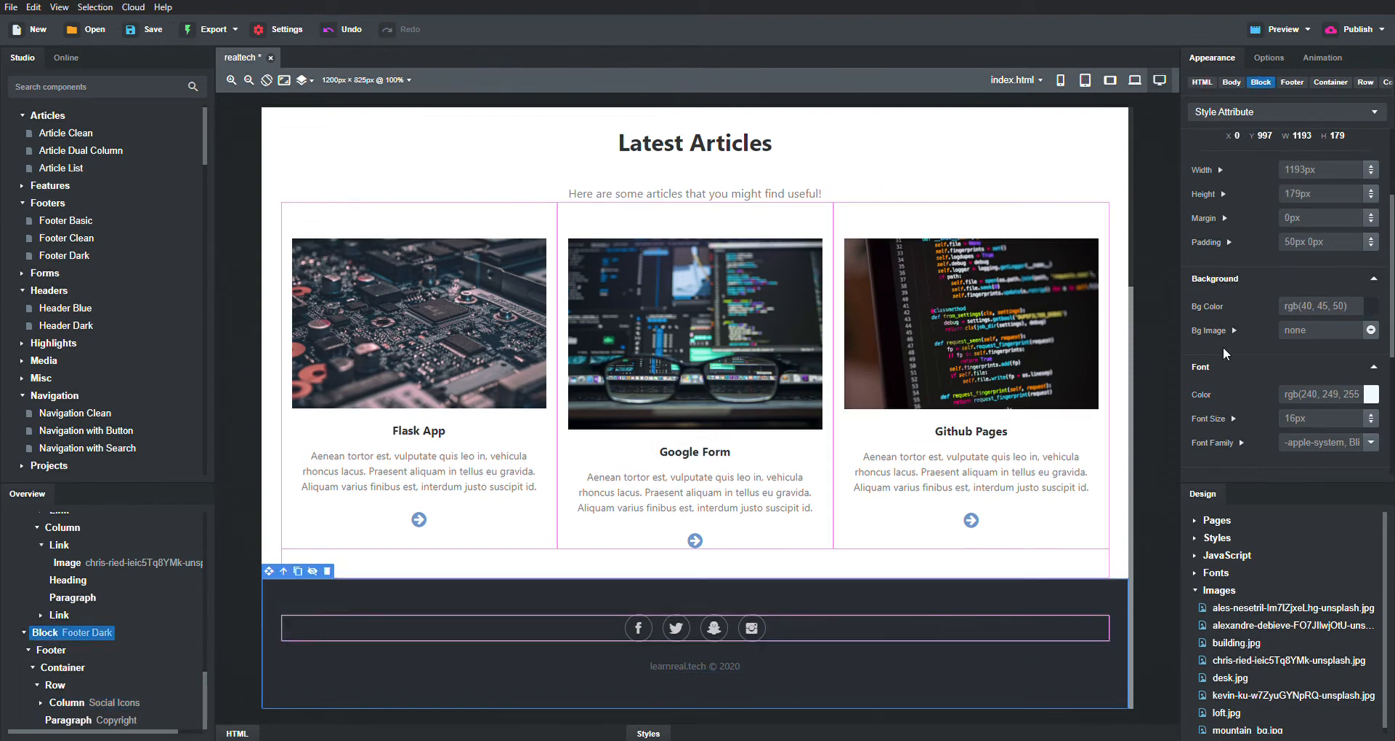
{"action": "scroll", "coordinate": [1284, 267], "scroll_direction": "up", "scroll_amount": 1}
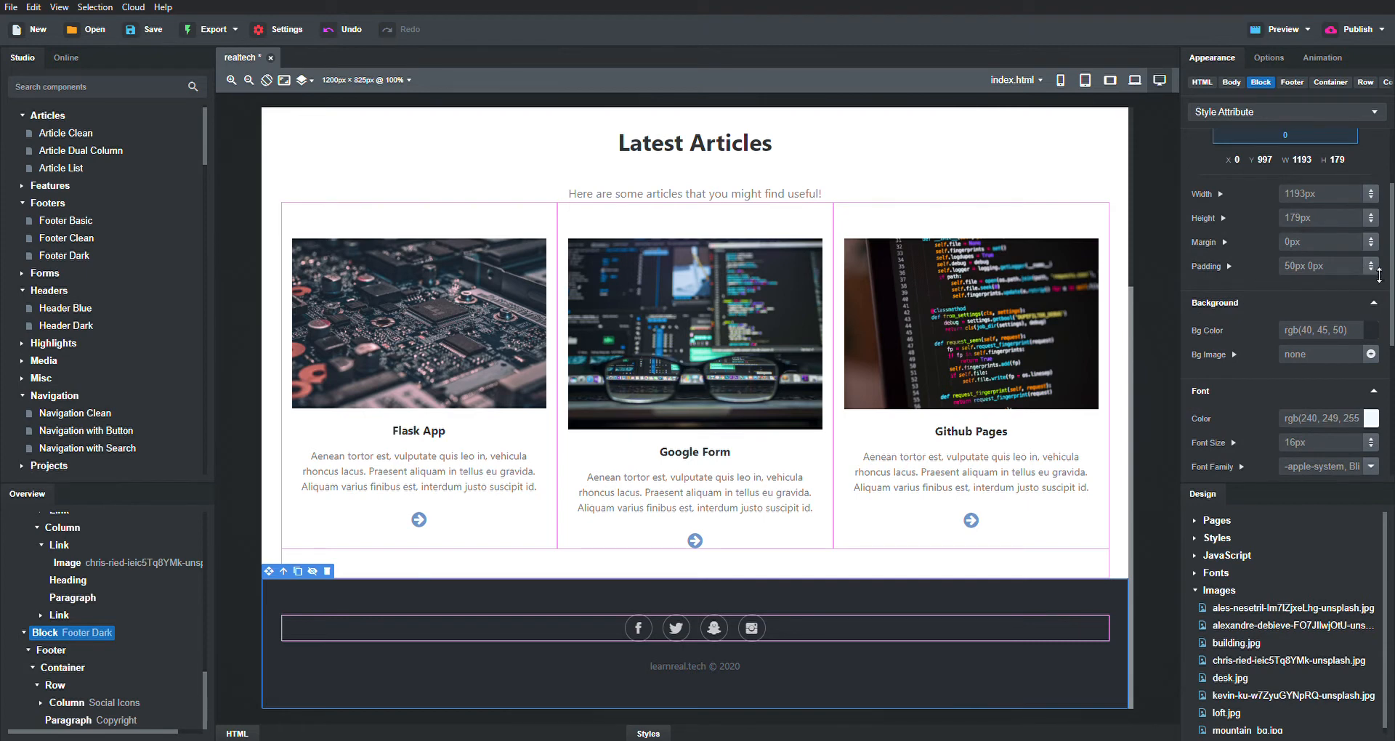
{"action": "left_click_drag", "start_coordinate": [1379, 276], "coordinate": [1377, 302]}
{"action": "key", "text": "ctrl+z"}
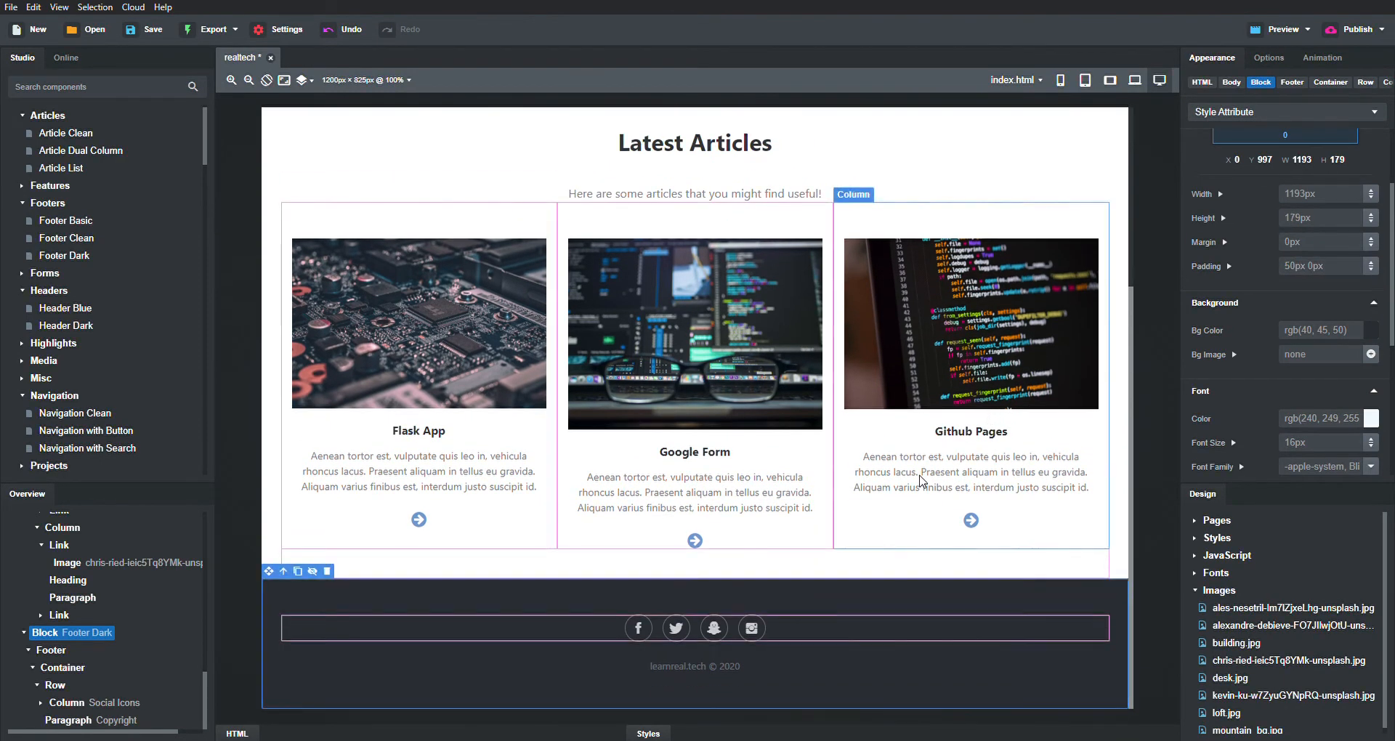
{"action": "left_click", "coordinate": [918, 484]}
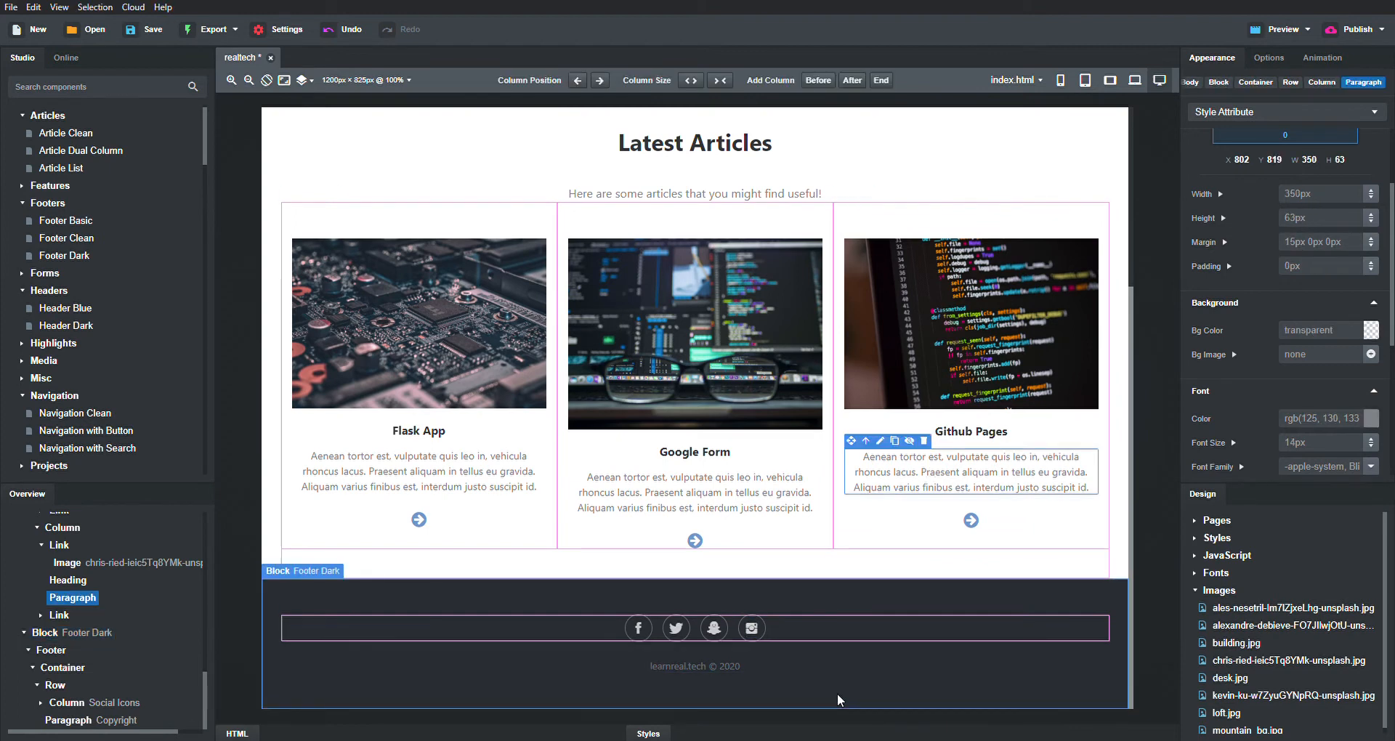
{"action": "left_click", "coordinate": [788, 641]}
{"action": "key", "text": "ctrl+s"}
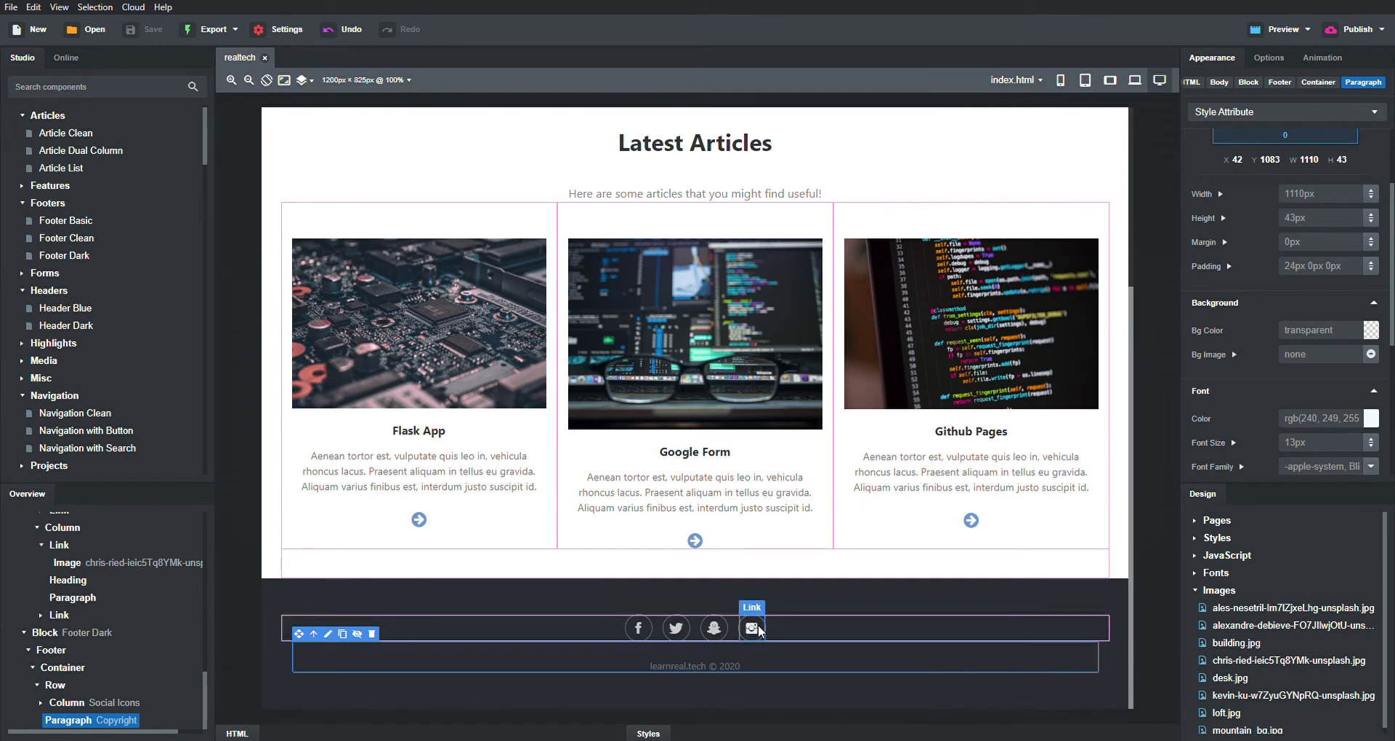
- Keep the Instagram footer icon unchanged and open tall HTML and Styles panels below the canvas
{"action": "left_click", "coordinate": [762, 629]}
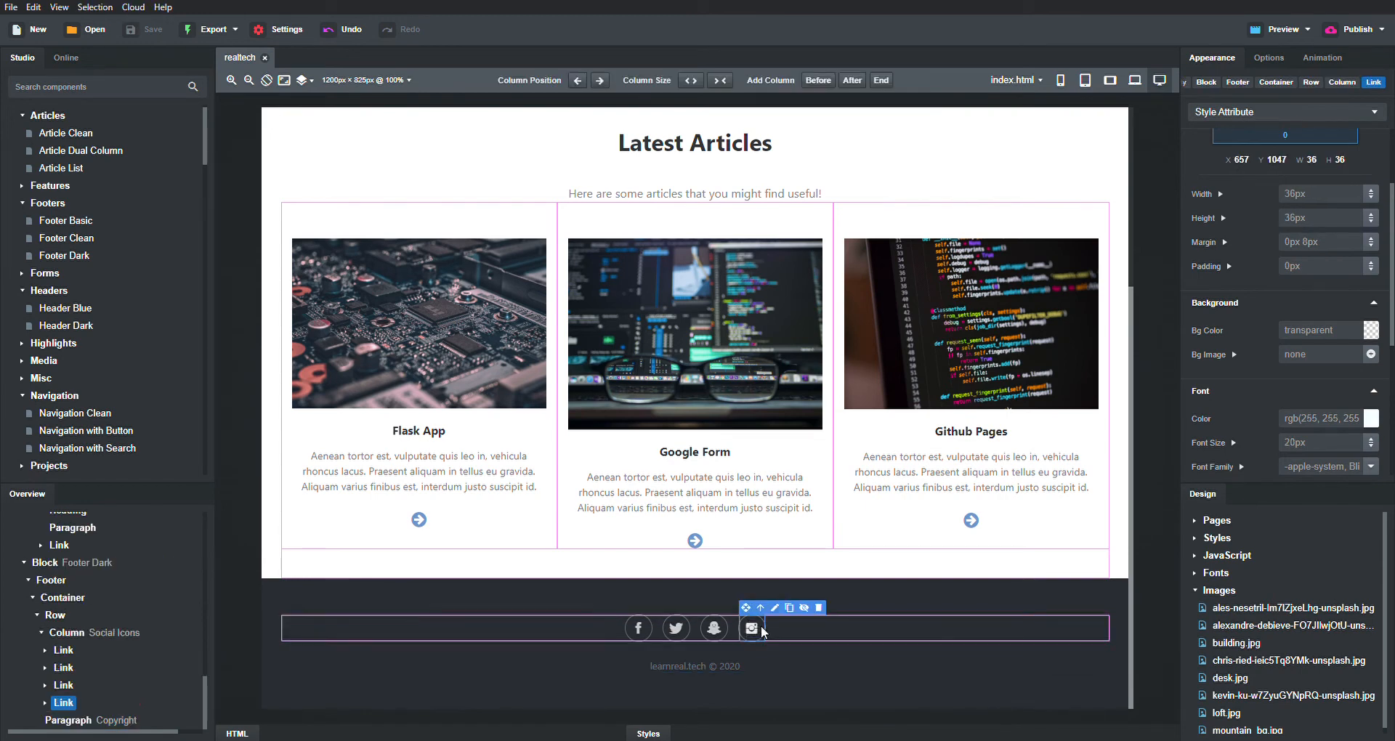
{"action": "left_click", "coordinate": [45, 702]}
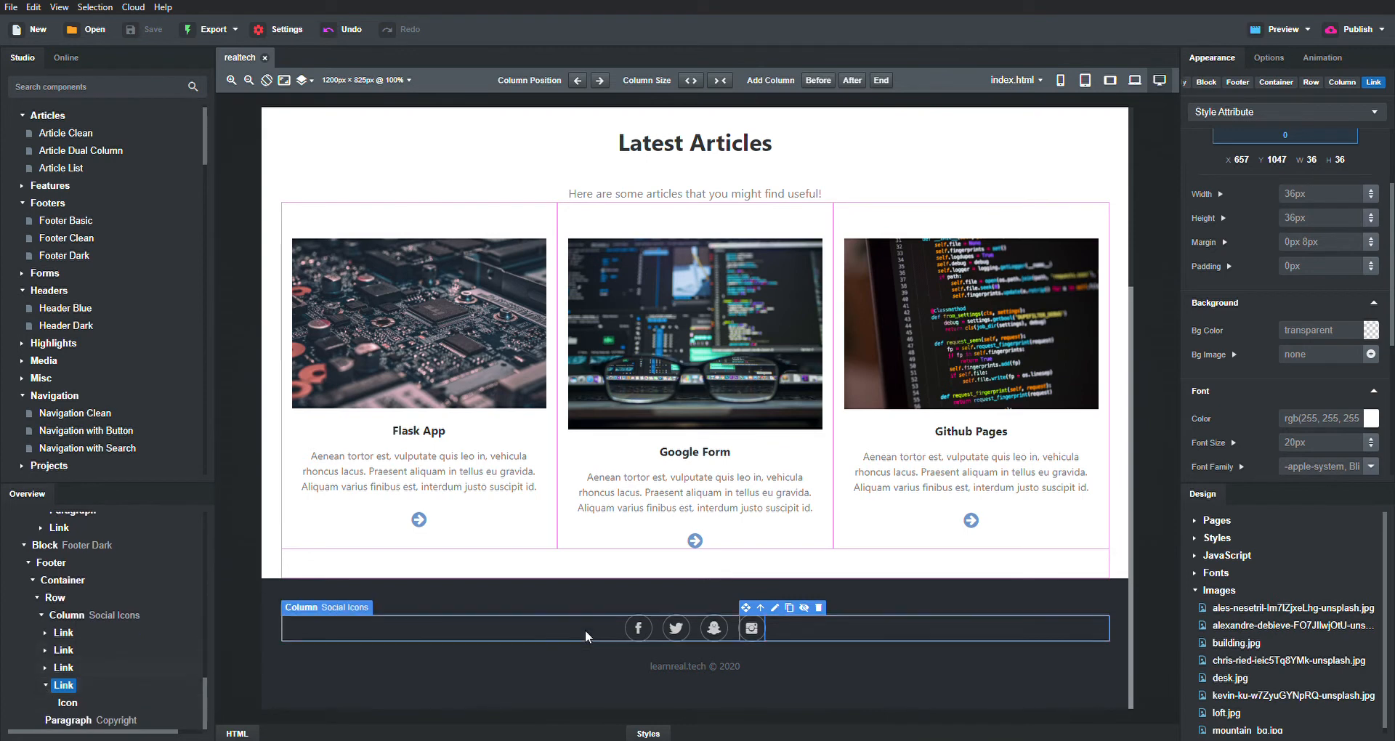
{"action": "double_click", "coordinate": [759, 630]}
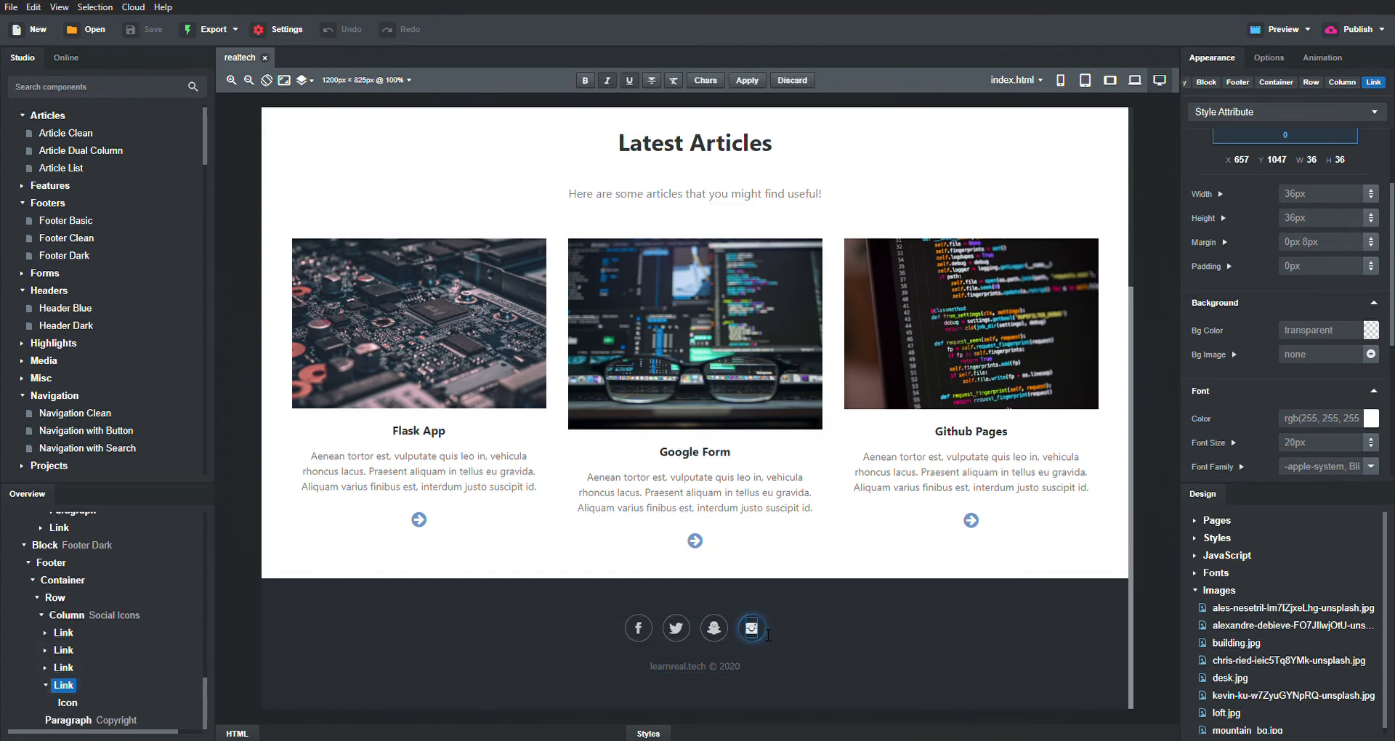
{"action": "double_click", "coordinate": [756, 631]}
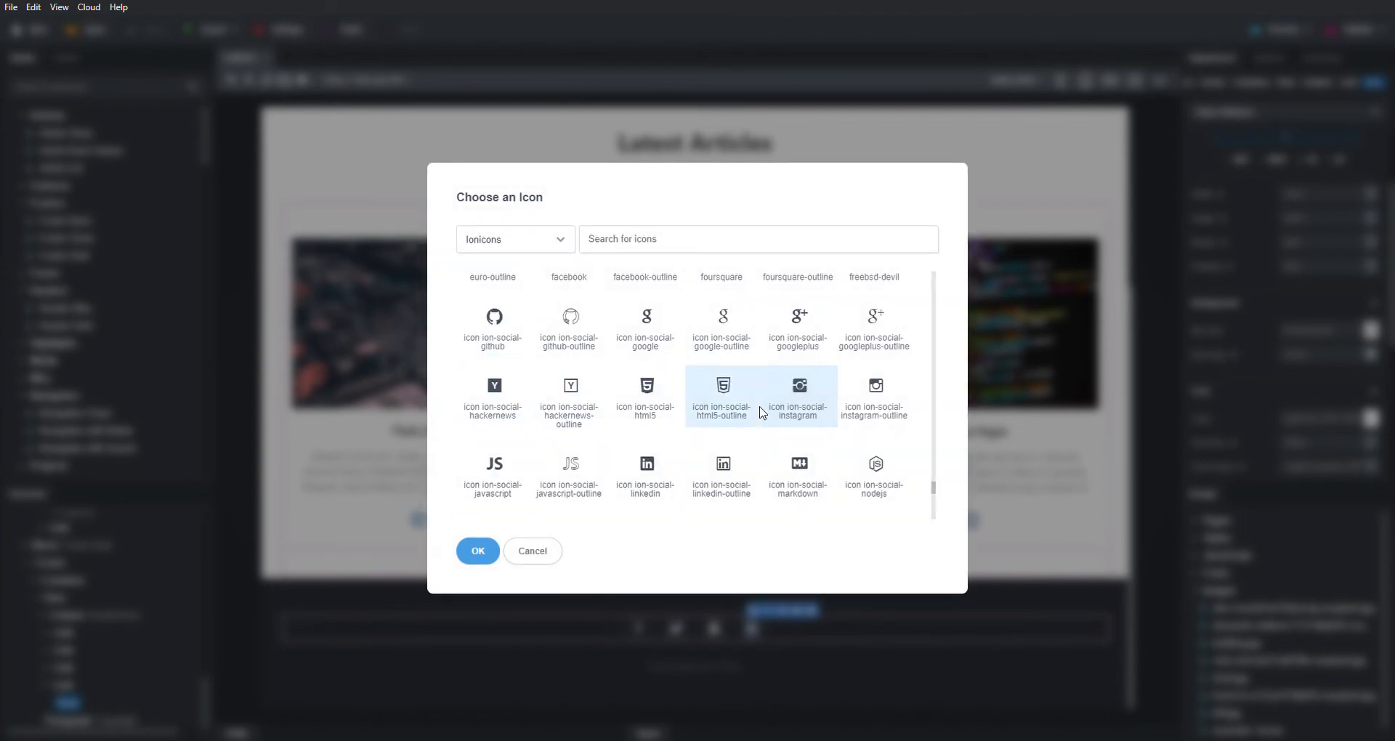
{"action": "left_click", "coordinate": [534, 551]}
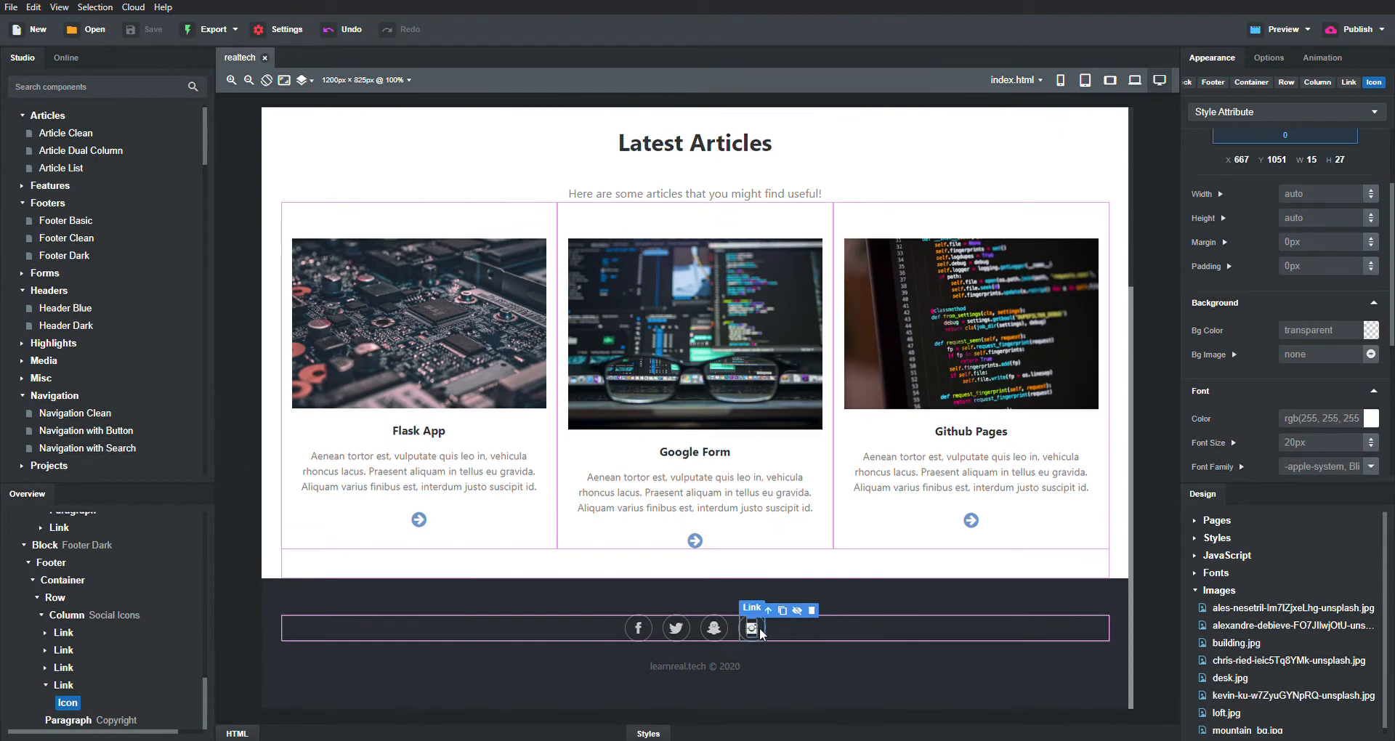
{"action": "mouse_move", "coordinate": [663, 727]}
{"action": "left_mouse_down"}
{"action": "mouse_move", "coordinate": [686, 649]}
{"action": "mouse_move", "coordinate": [691, 721]}
{"action": "left_mouse_up"}
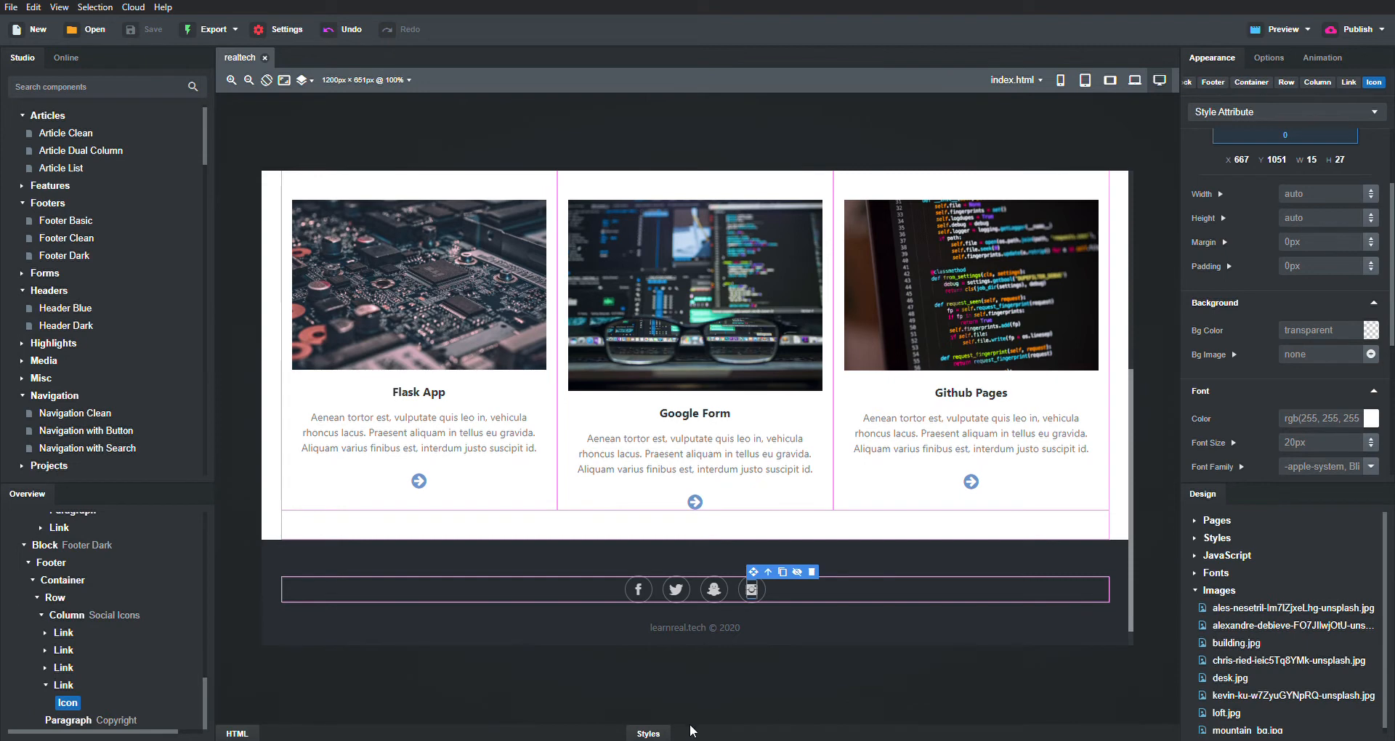
{"action": "left_click_drag", "start_coordinate": [694, 734], "coordinate": [696, 556]}
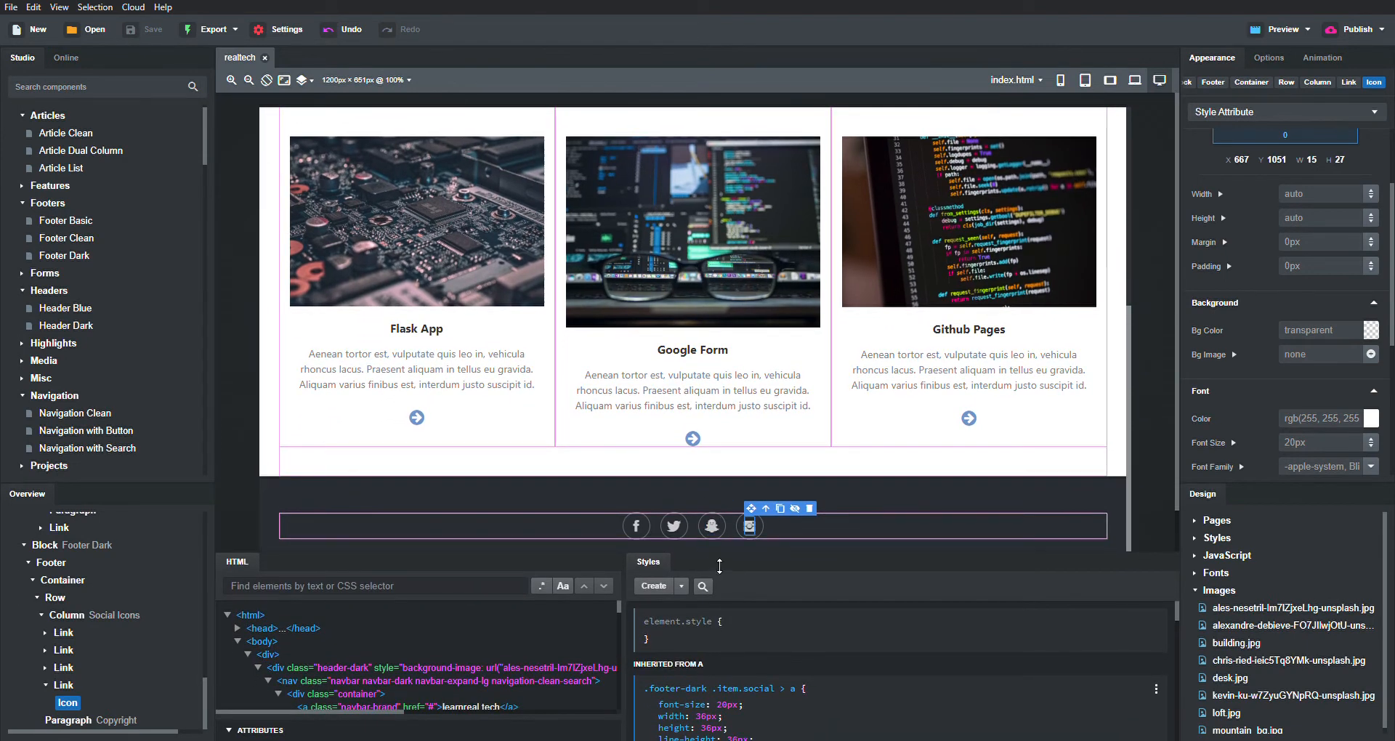
- Set the footer Instagram link's href to the owner's Instagram profile URL
{"action": "left_click_drag", "start_coordinate": [720, 563], "coordinate": [720, 515]}
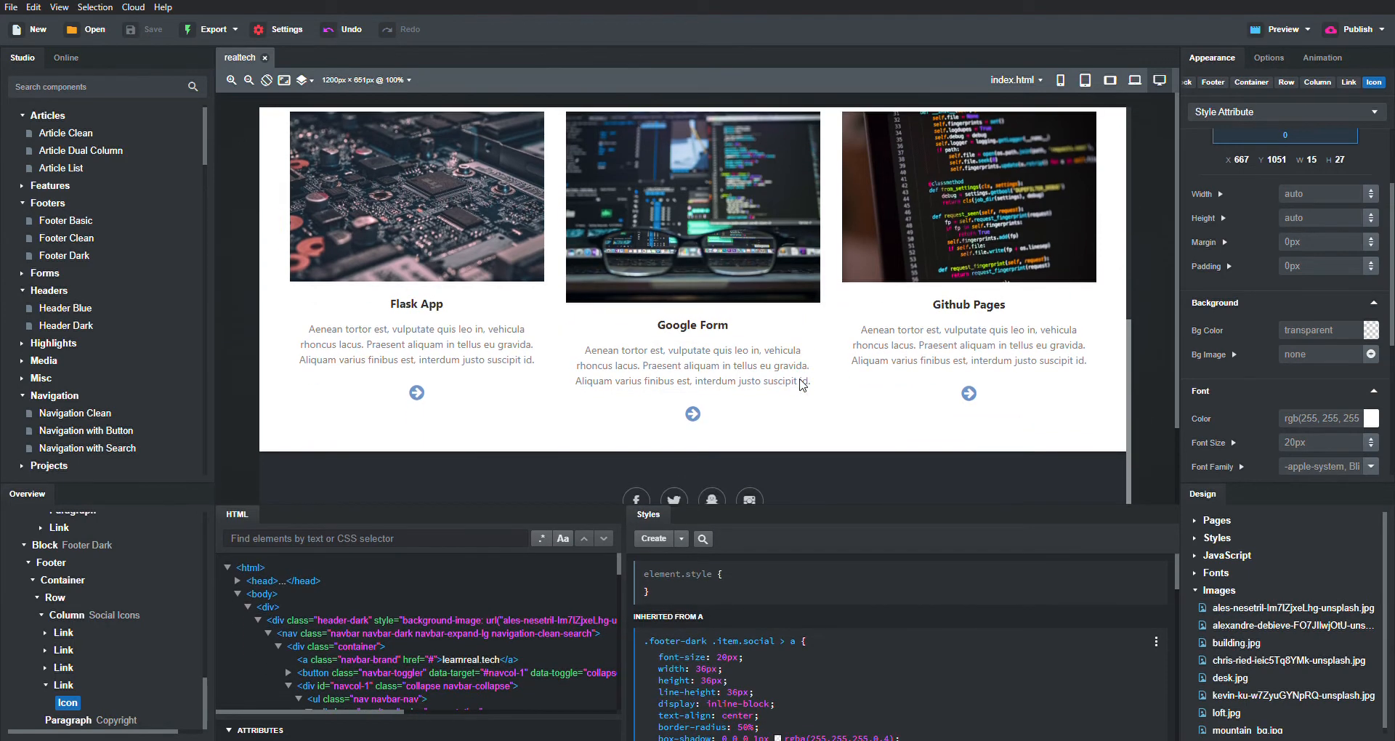
{"action": "scroll", "coordinate": [769, 490], "scroll_direction": "down", "scroll_amount": 2}
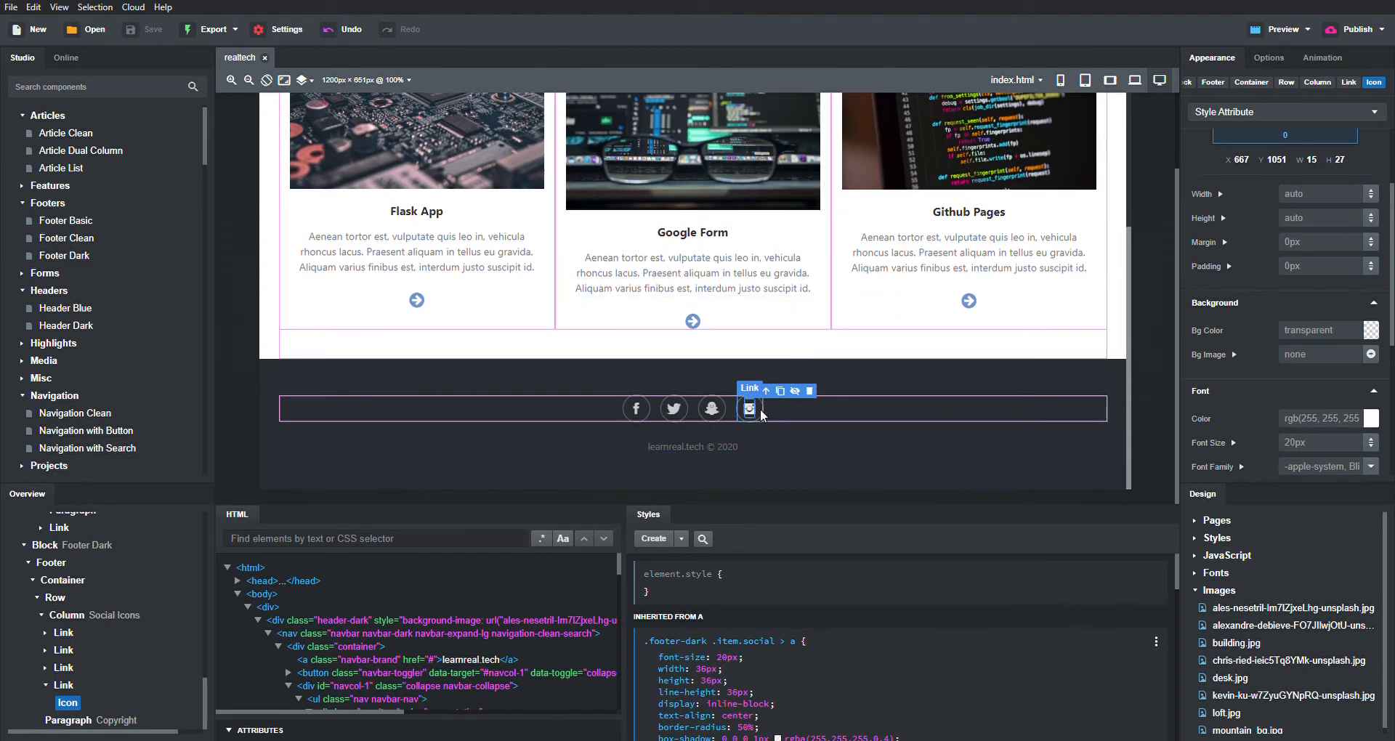
{"action": "left_click", "coordinate": [760, 414]}
{"action": "scroll", "coordinate": [505, 644], "scroll_direction": "down", "scroll_amount": 2}
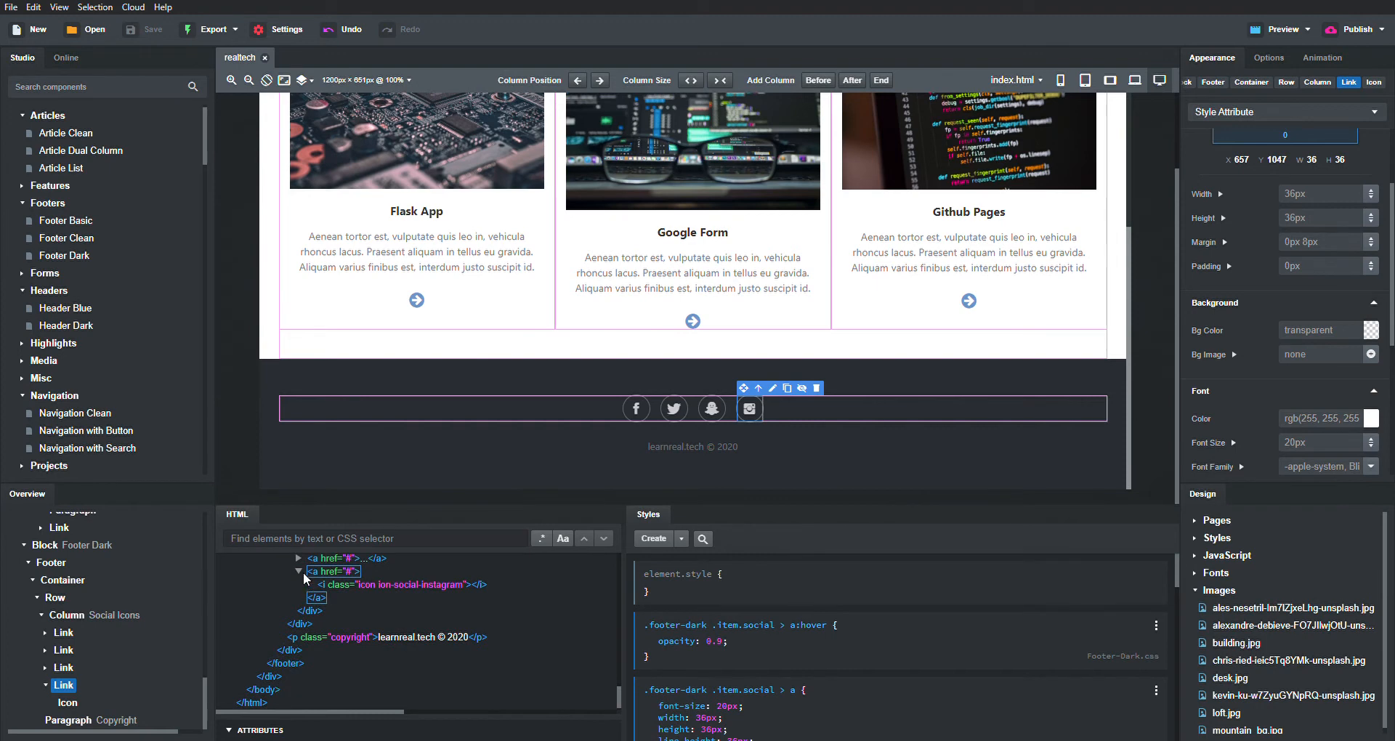
{"action": "left_click_drag", "start_coordinate": [443, 725], "coordinate": [458, 643]}
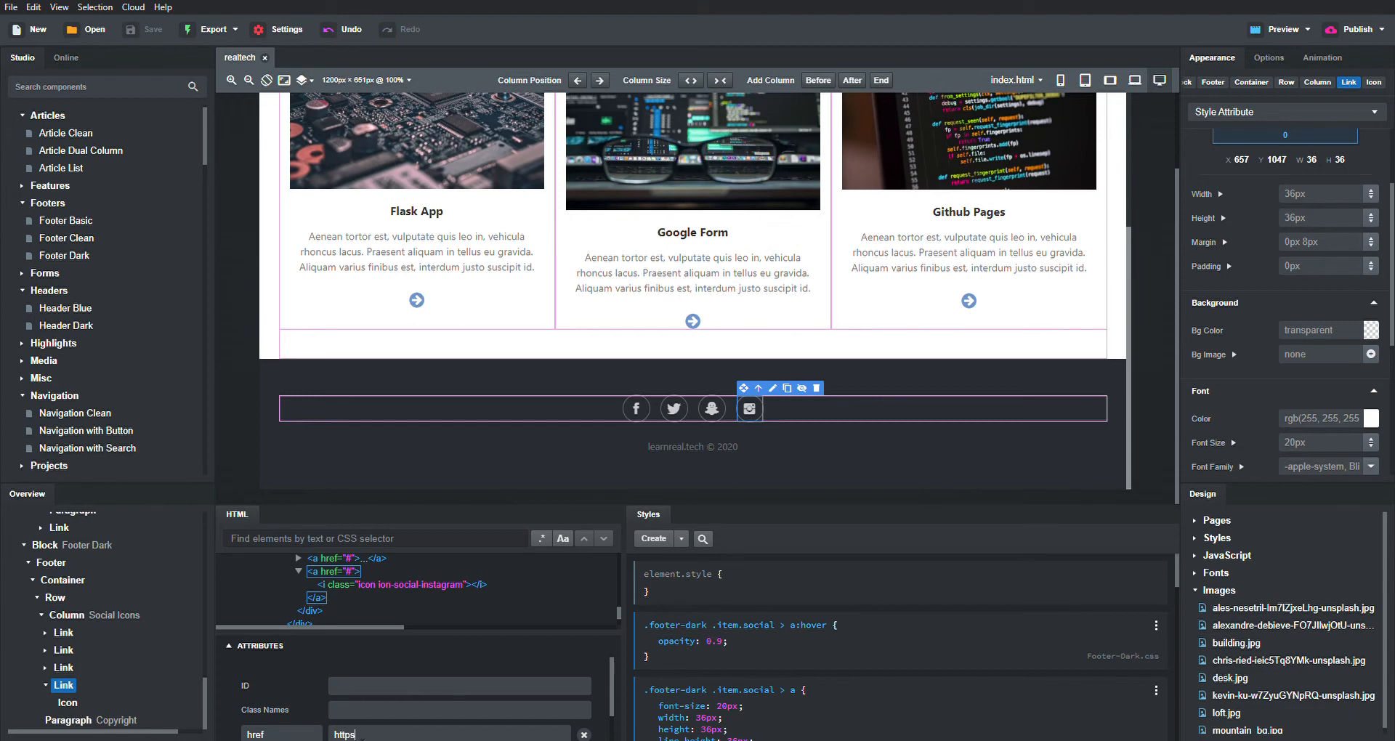
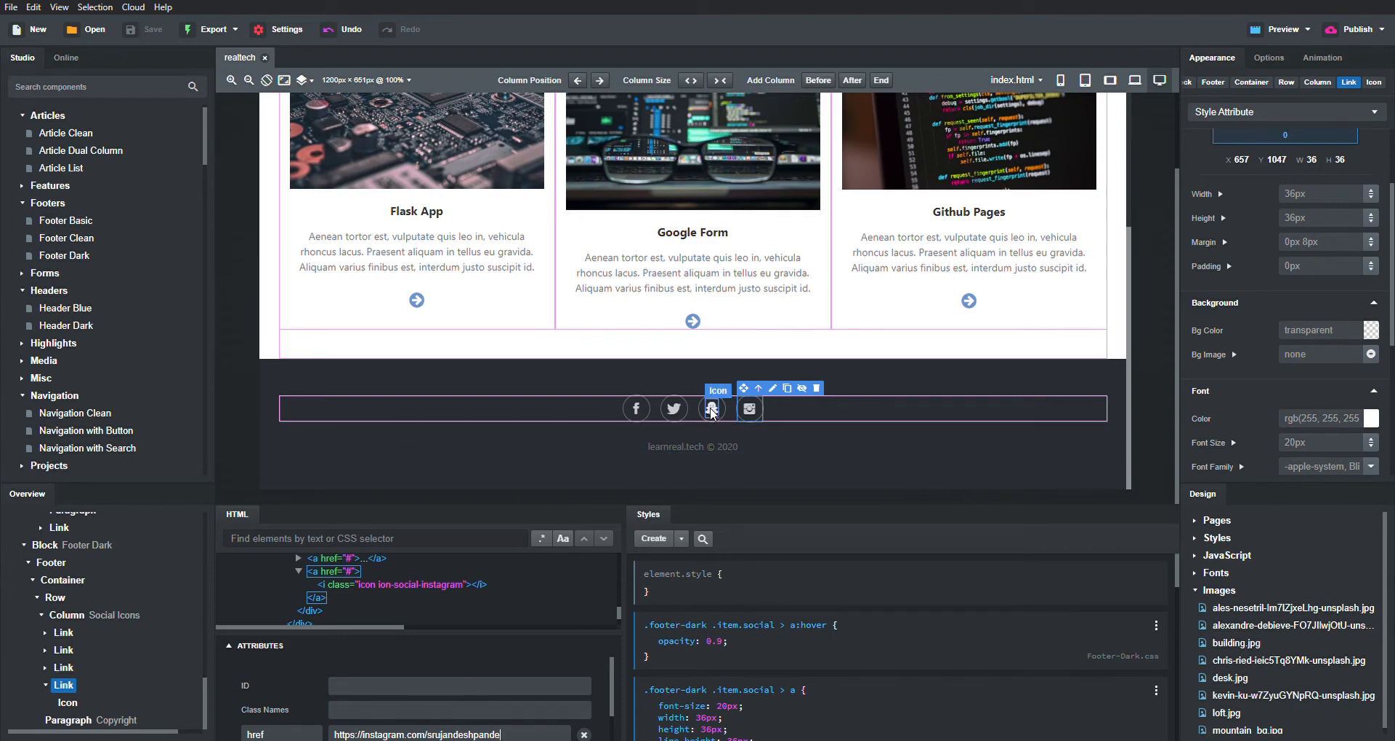
- Point the footer Twitter link's href to a Twitter profile URL and save the project
{"action": "left_click", "coordinate": [676, 410]}
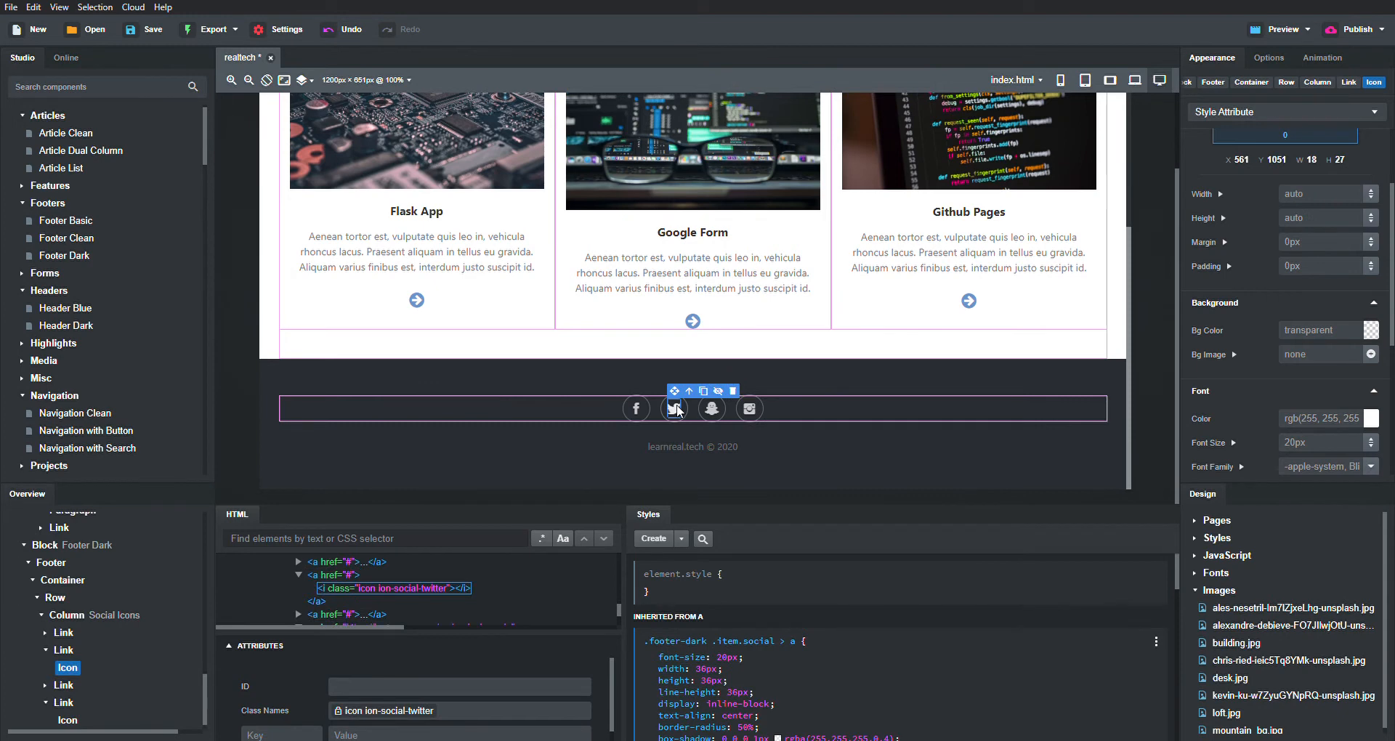
{"action": "left_click", "coordinate": [345, 576]}
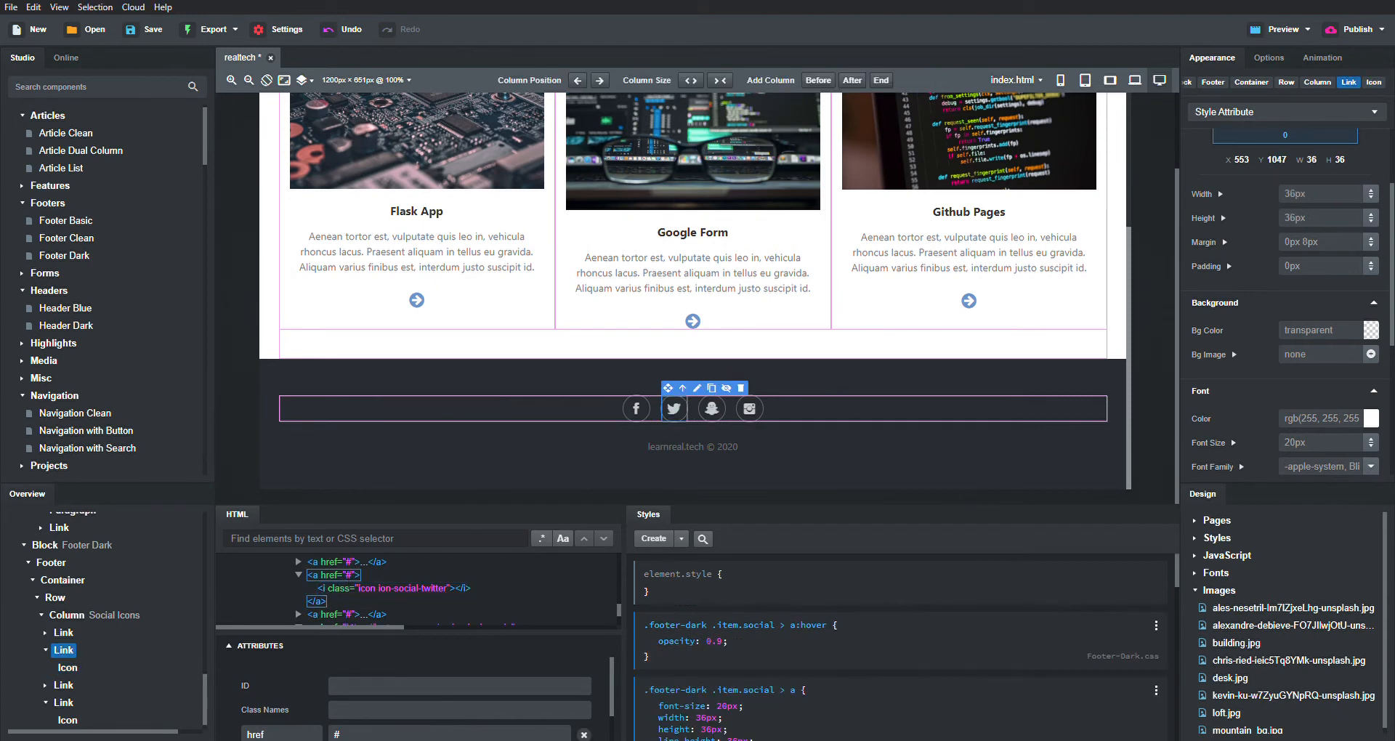
{"action": "left_click", "coordinate": [419, 738]}
{"action": "type", "text": "https"}
{"action": "type", "text": "Here"}
{"action": "key", "text": "ctrl+s"}
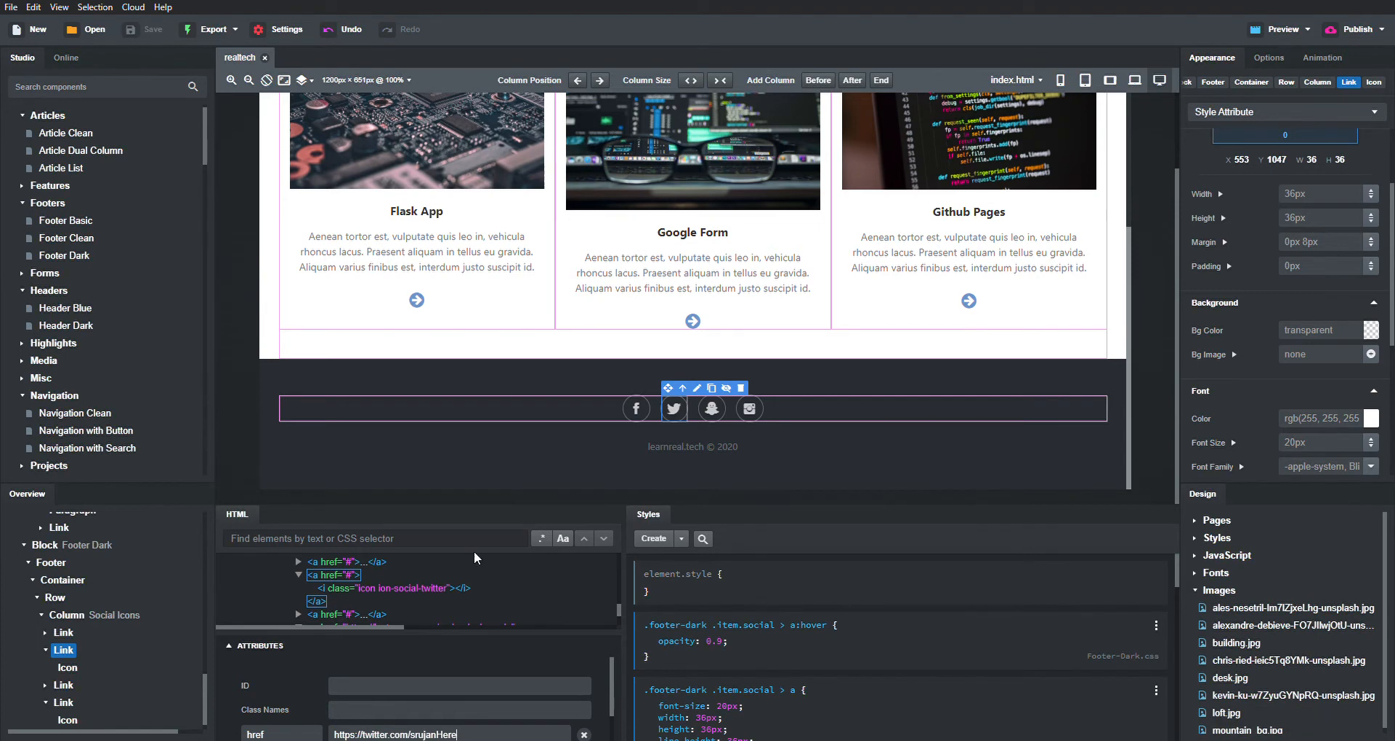
{"action": "left_click", "coordinate": [635, 413]}
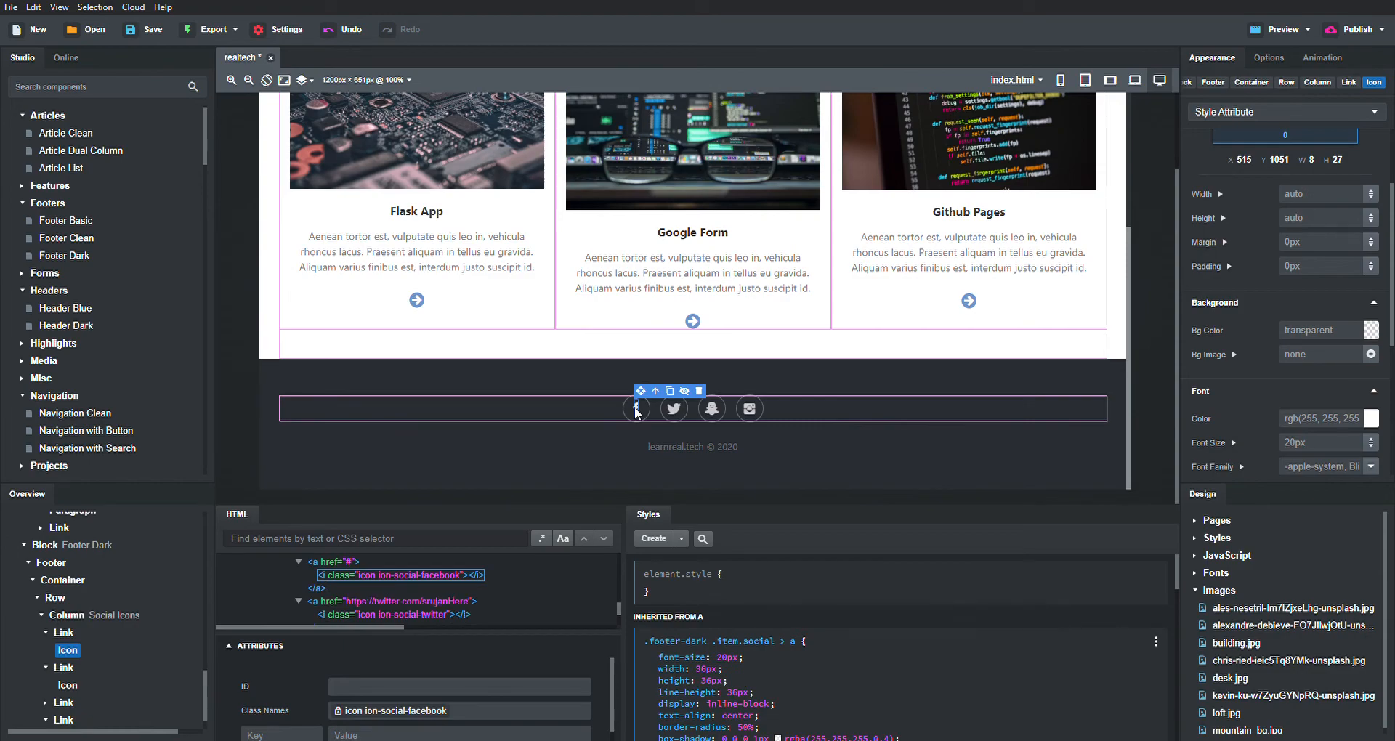
- Replace the first footer icon with the plain ion-email envelope icon
{"action": "double_click", "coordinate": [636, 413]}
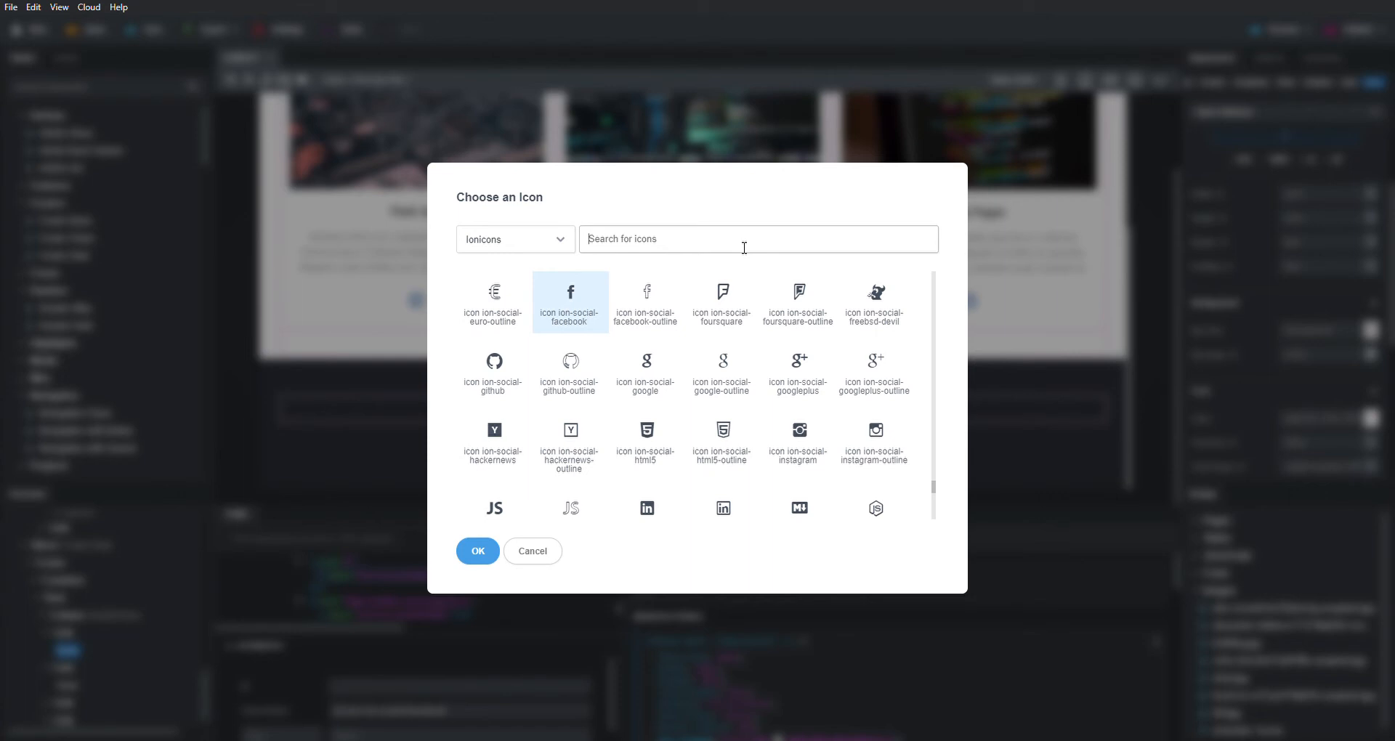
{"action": "type", "text": "email"}
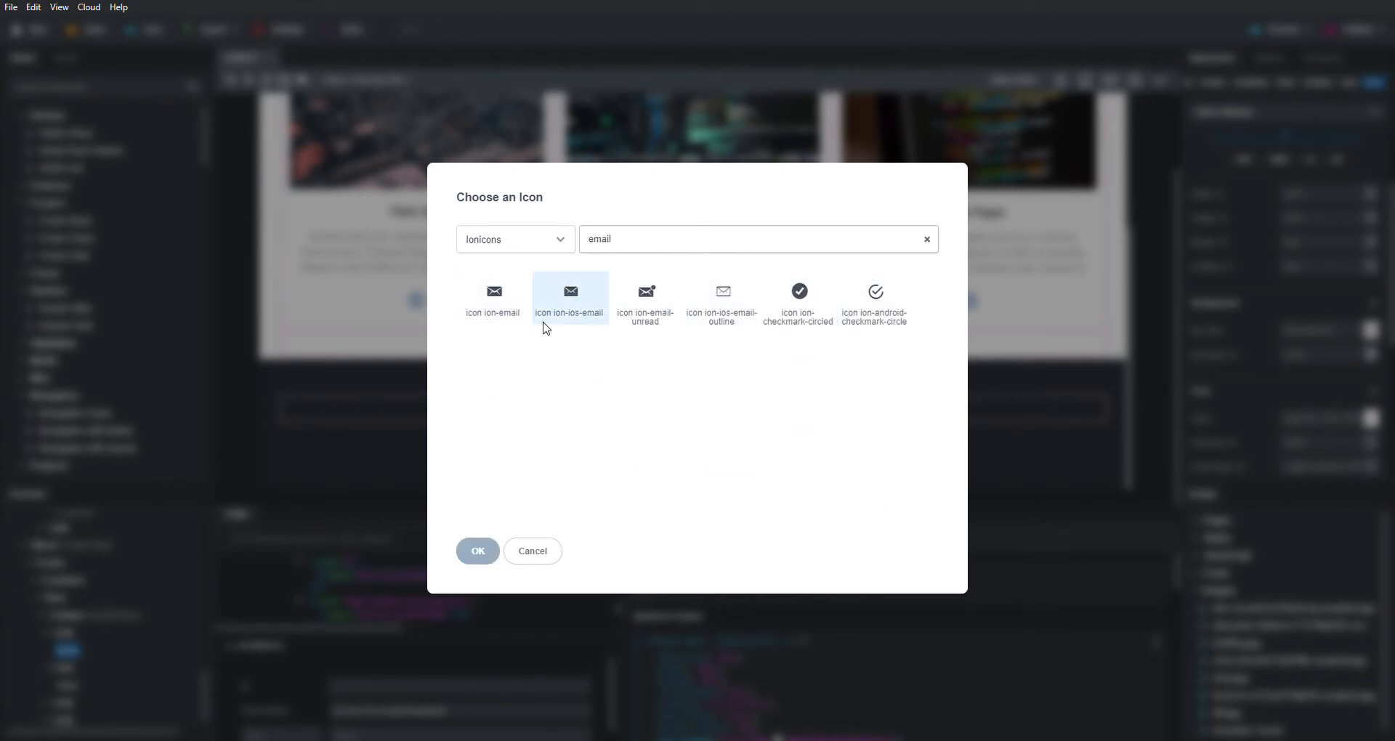
{"action": "left_click", "coordinate": [556, 280]}
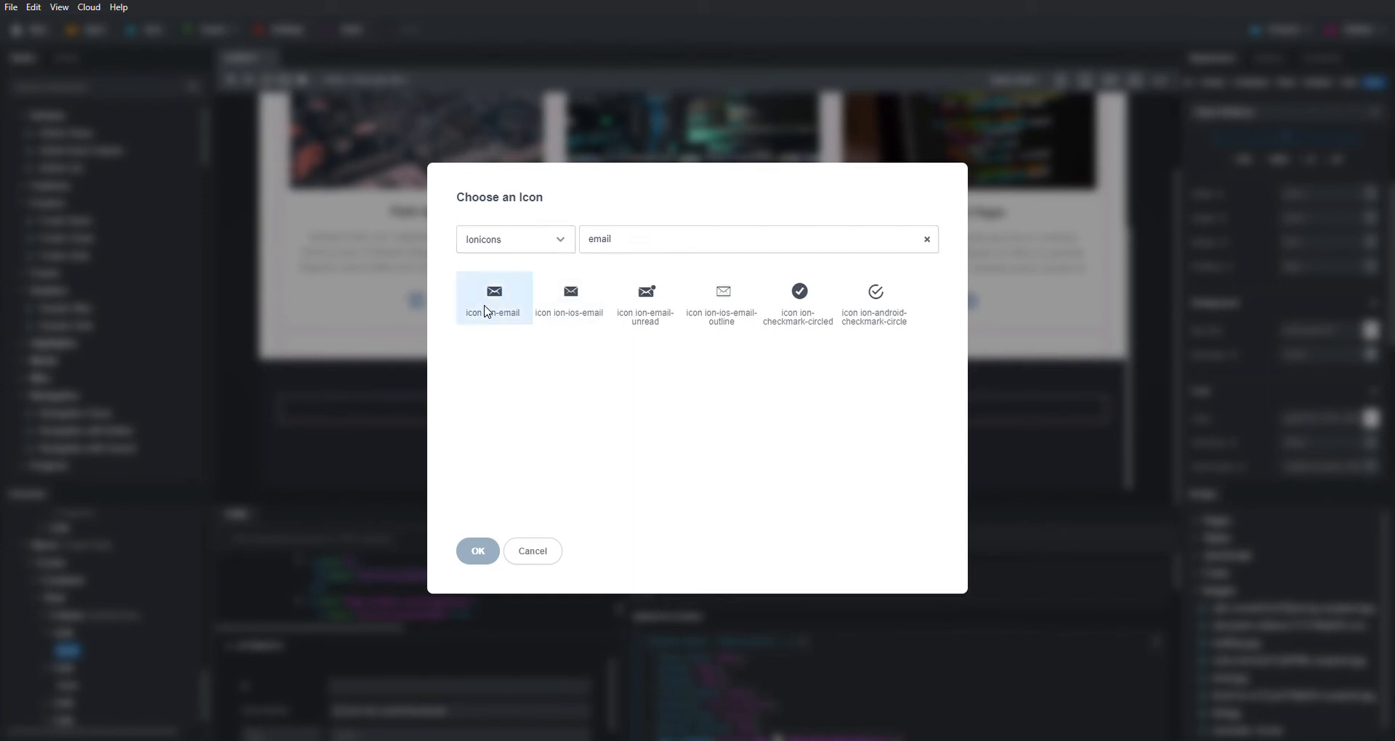
{"action": "left_click", "coordinate": [487, 311]}
{"action": "left_click", "coordinate": [478, 552]}
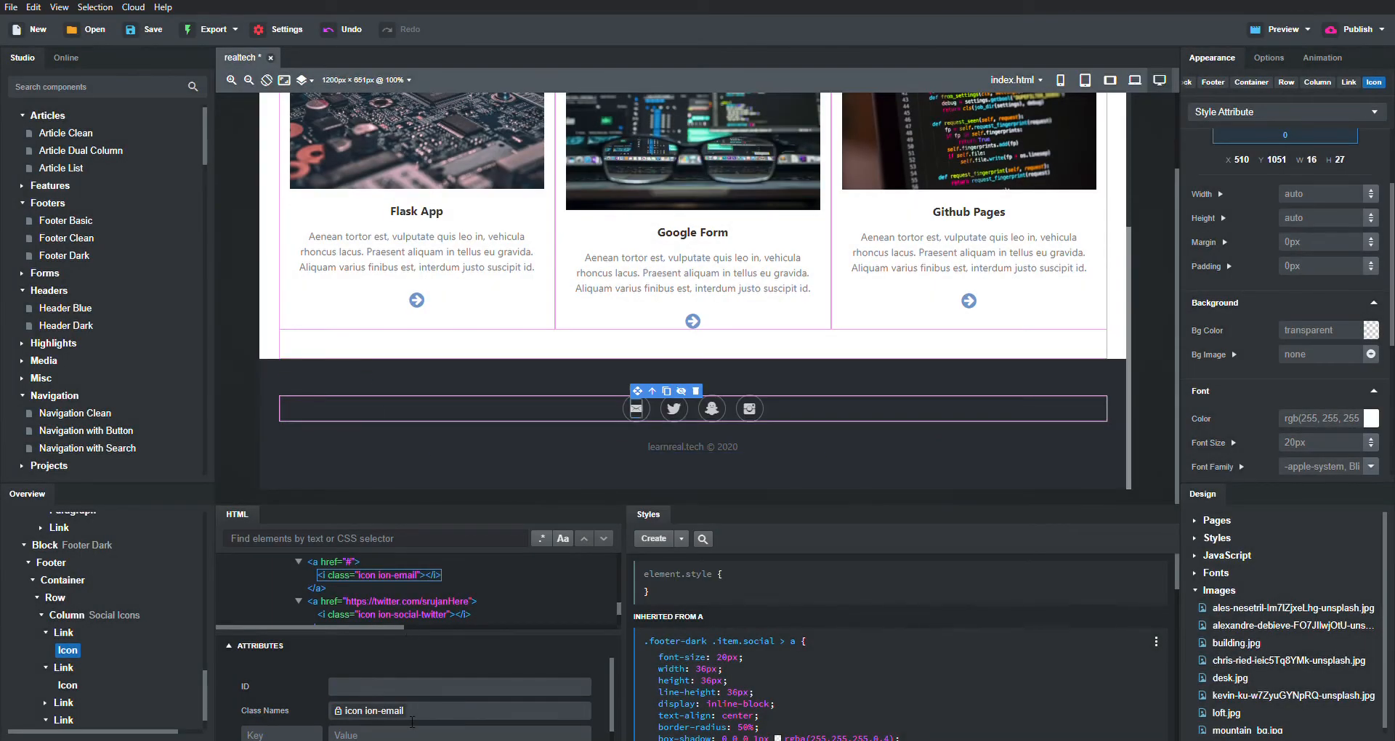
- Set the email icon's link to a mailto with the owner's e-mail address and save
{"action": "left_click", "coordinate": [337, 562]}
{"action": "scroll", "coordinate": [442, 694], "scroll_direction": "down", "scroll_amount": 1}
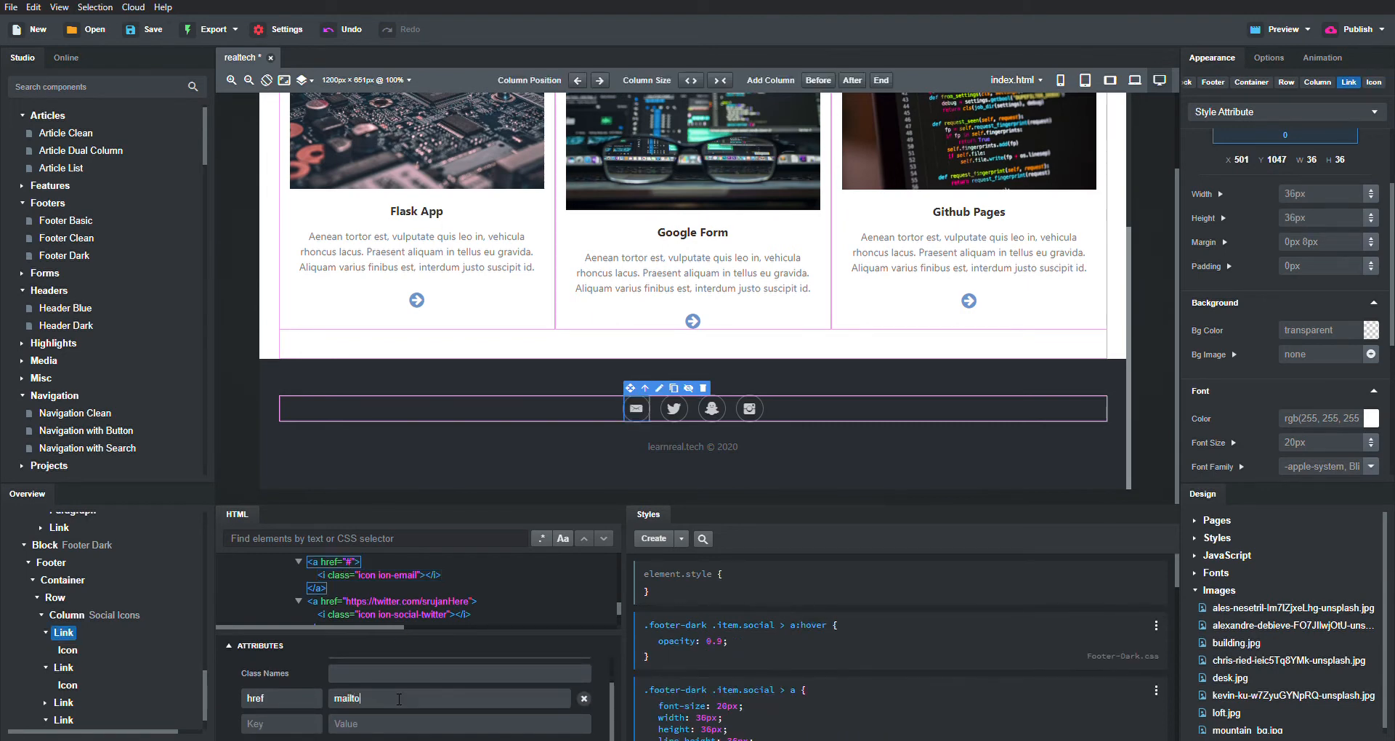
{"action": "key", "text": "ctrl+s"}
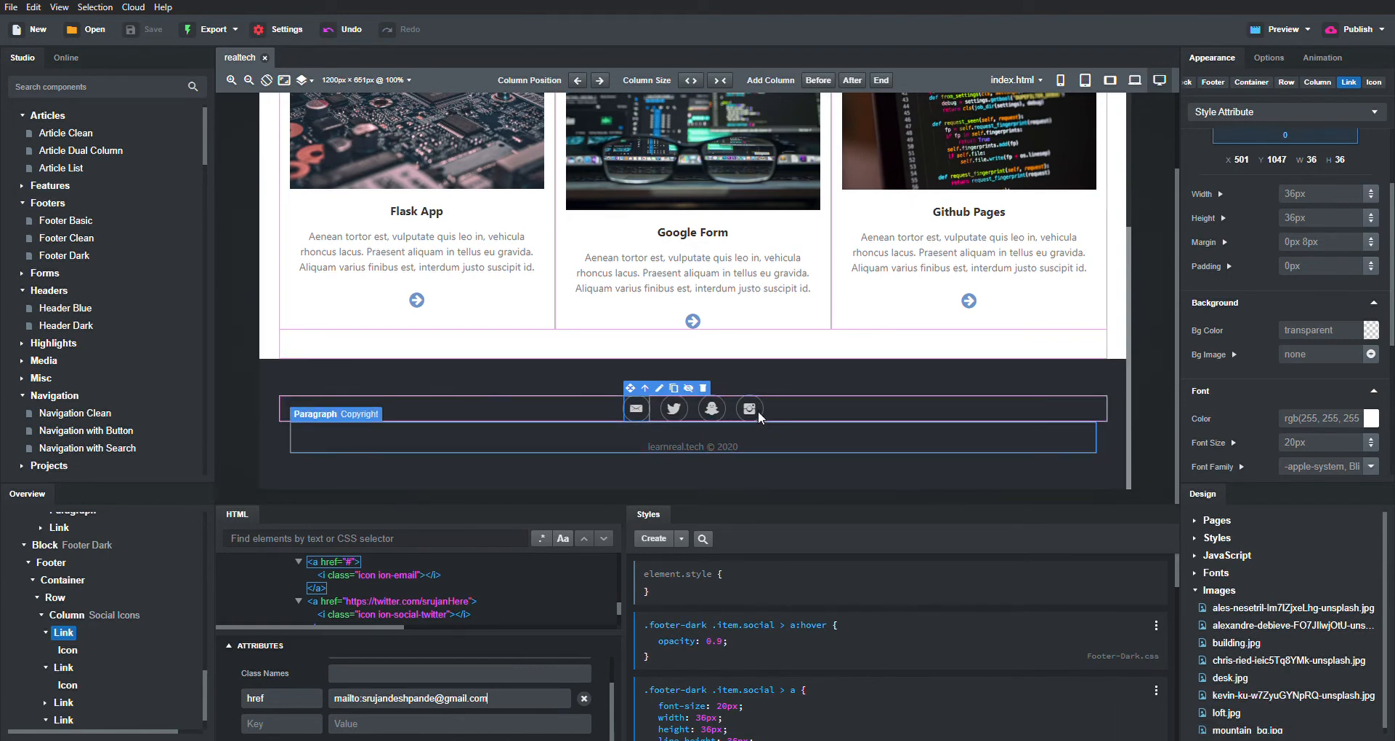
{"action": "left_click", "coordinate": [713, 409]}
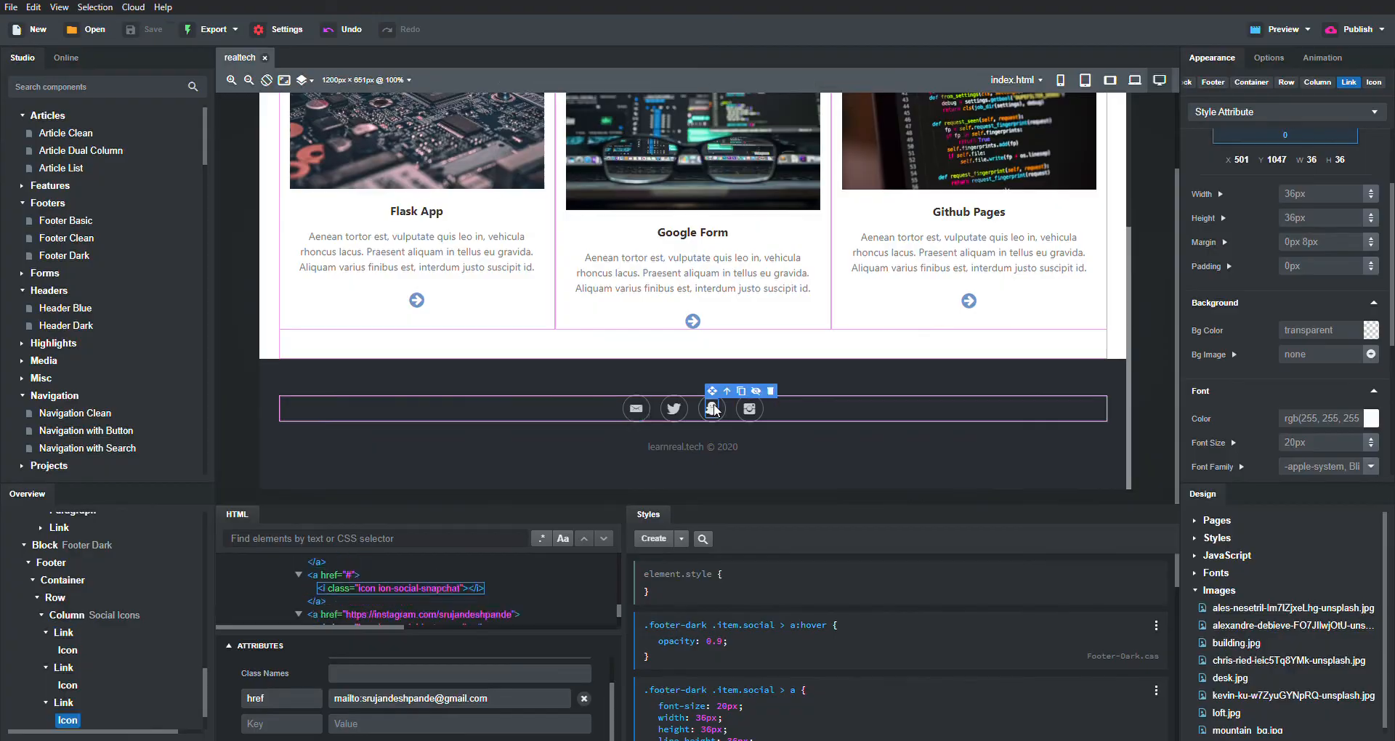
- Swap the Snapchat icon for ion-android-globe linked to the GitHub Pages site, then save
{"action": "double_click", "coordinate": [713, 409]}
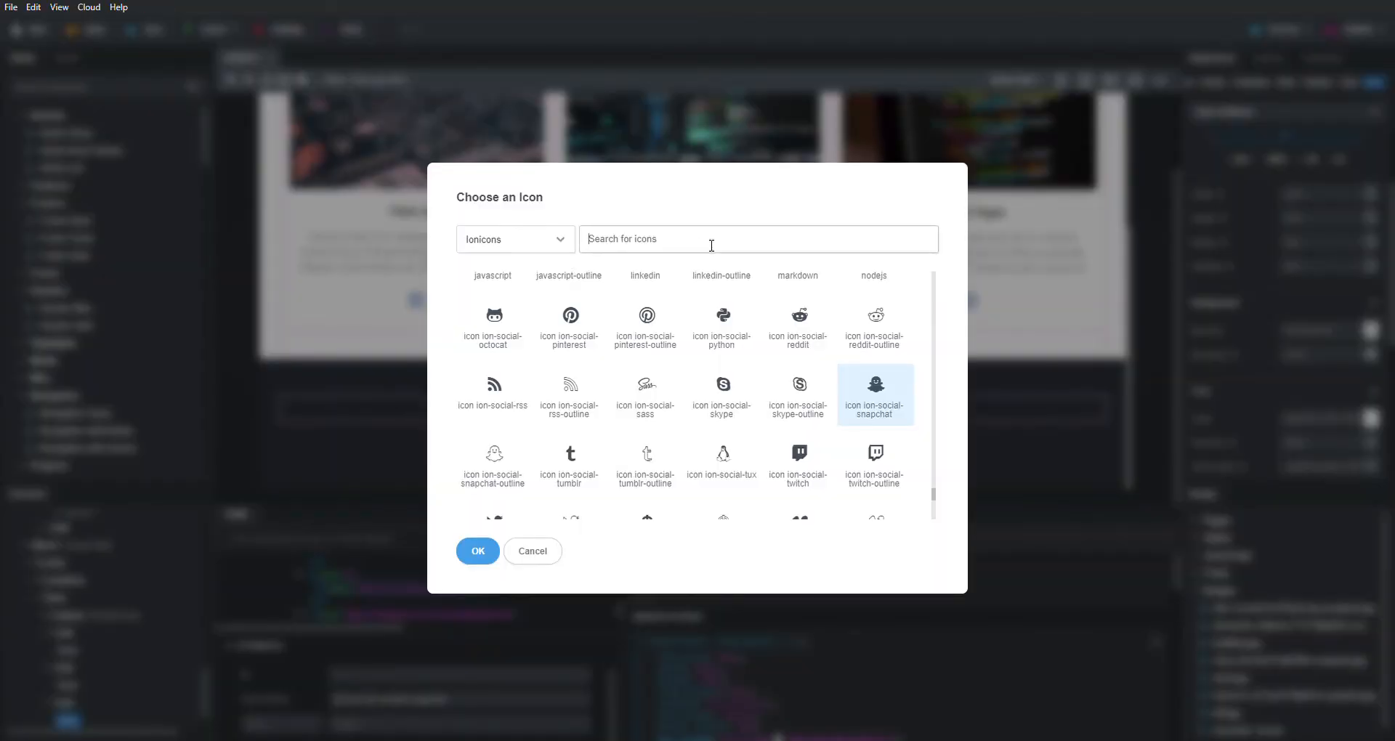
{"action": "left_click", "coordinate": [539, 554]}
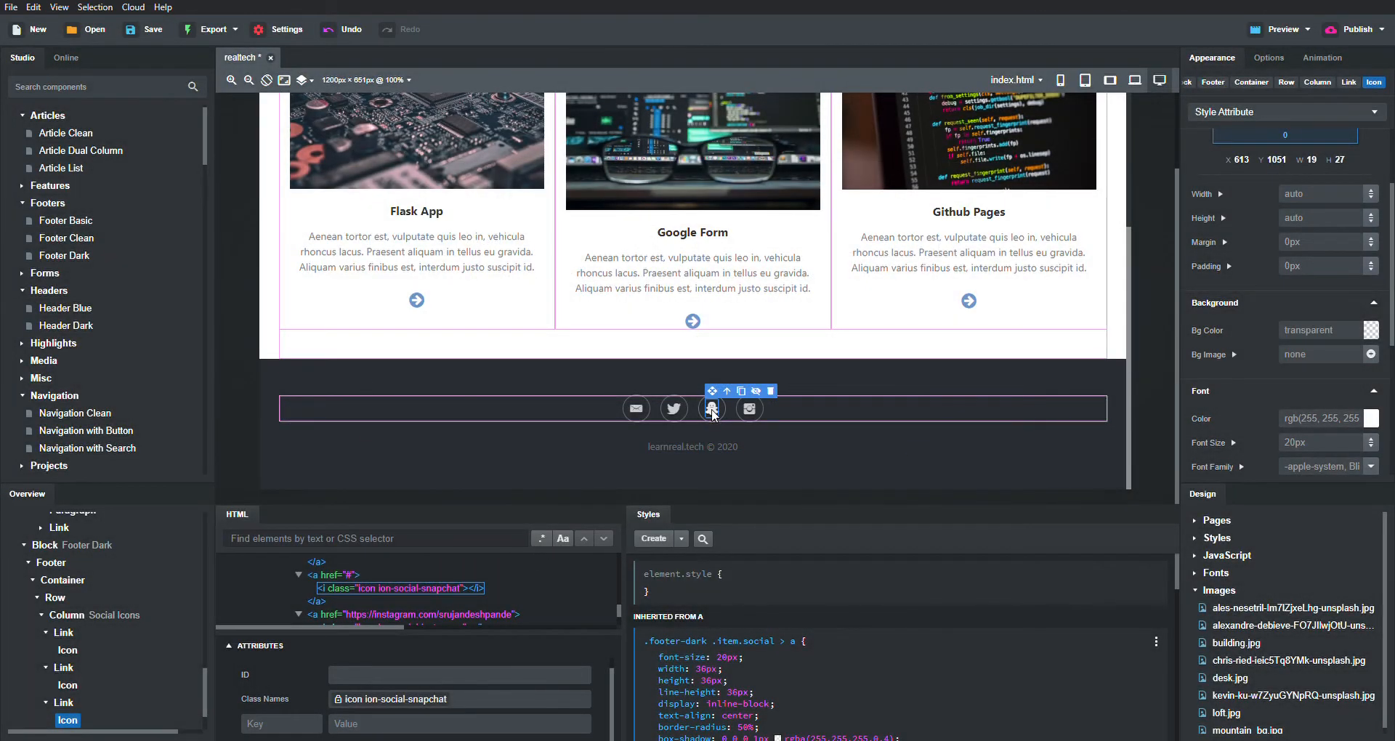
{"action": "double_click", "coordinate": [712, 409]}
{"action": "left_click", "coordinate": [651, 255]}
{"action": "type", "text": "we"}
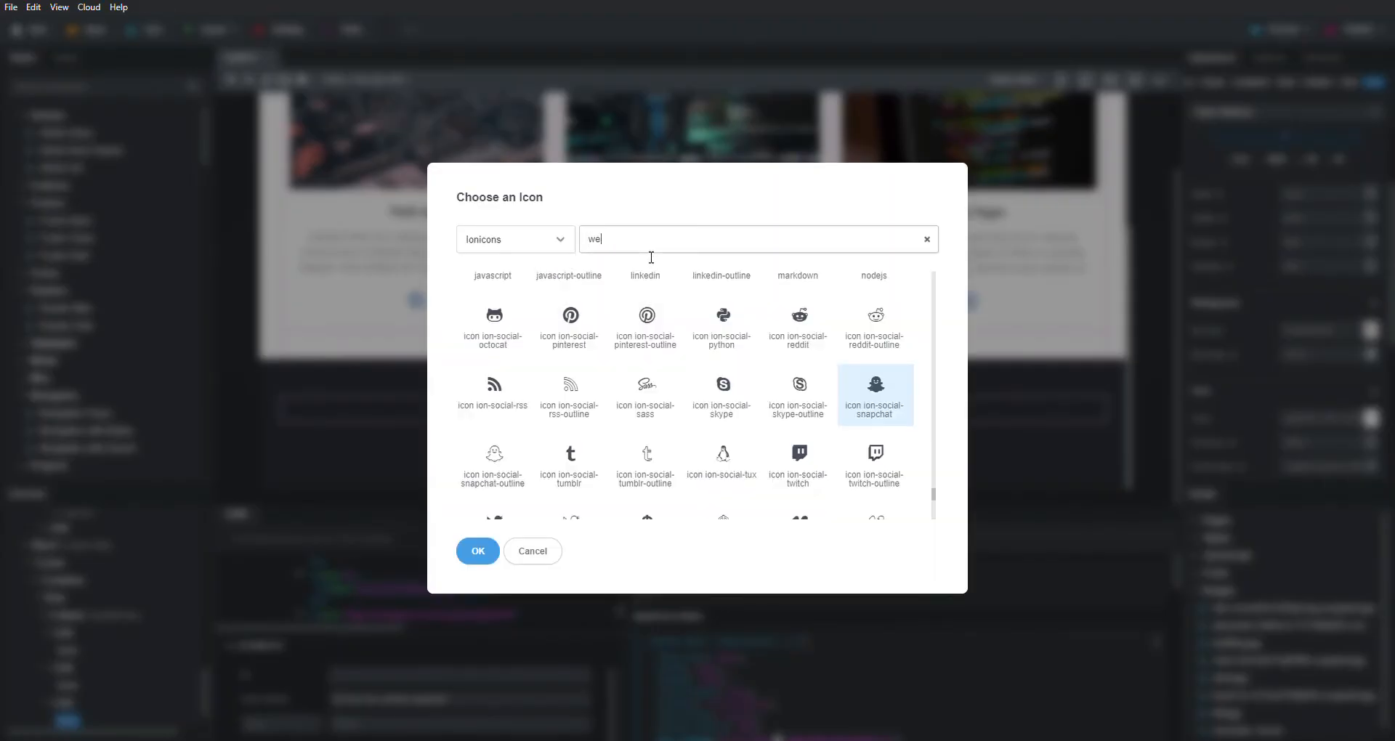
{"action": "type", "text": "b"}
{"action": "type", "text": "glob"}
{"action": "left_click", "coordinate": [494, 296]}
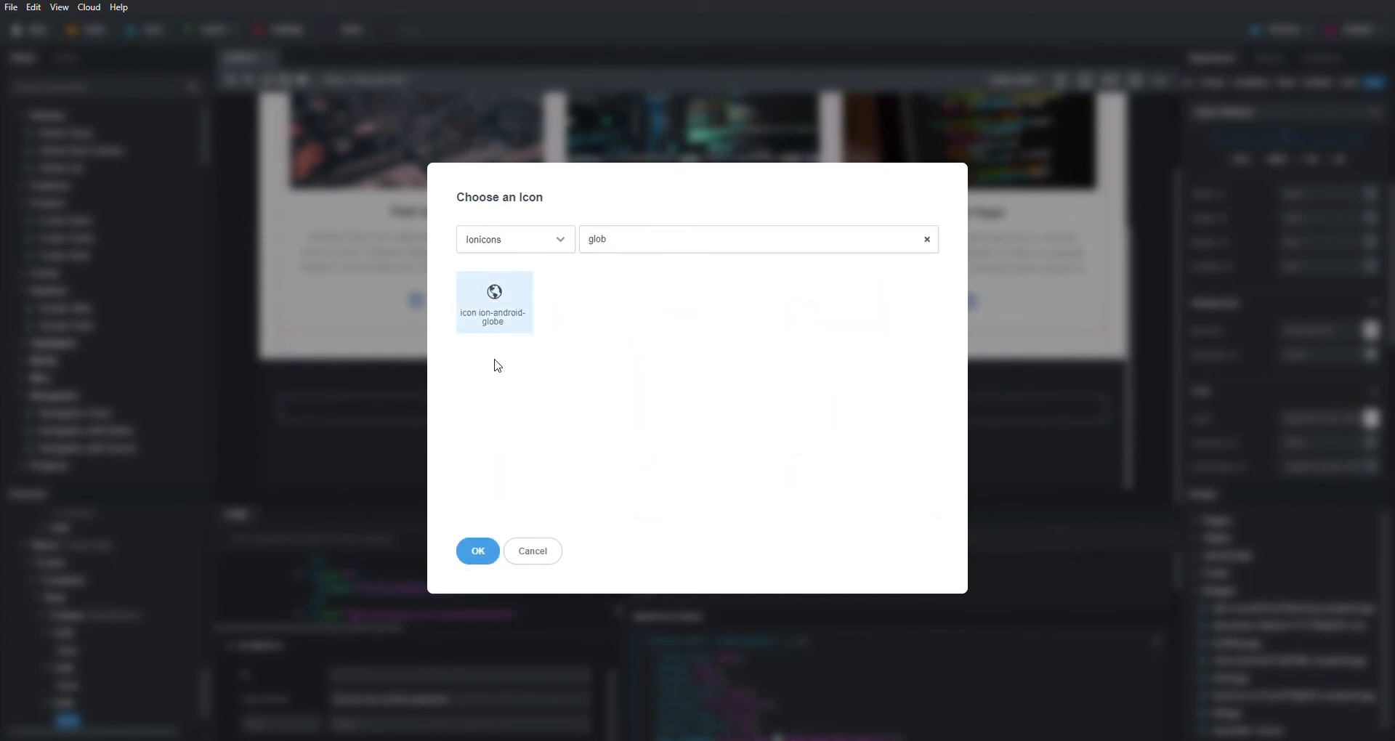
{"action": "key", "text": "Return"}
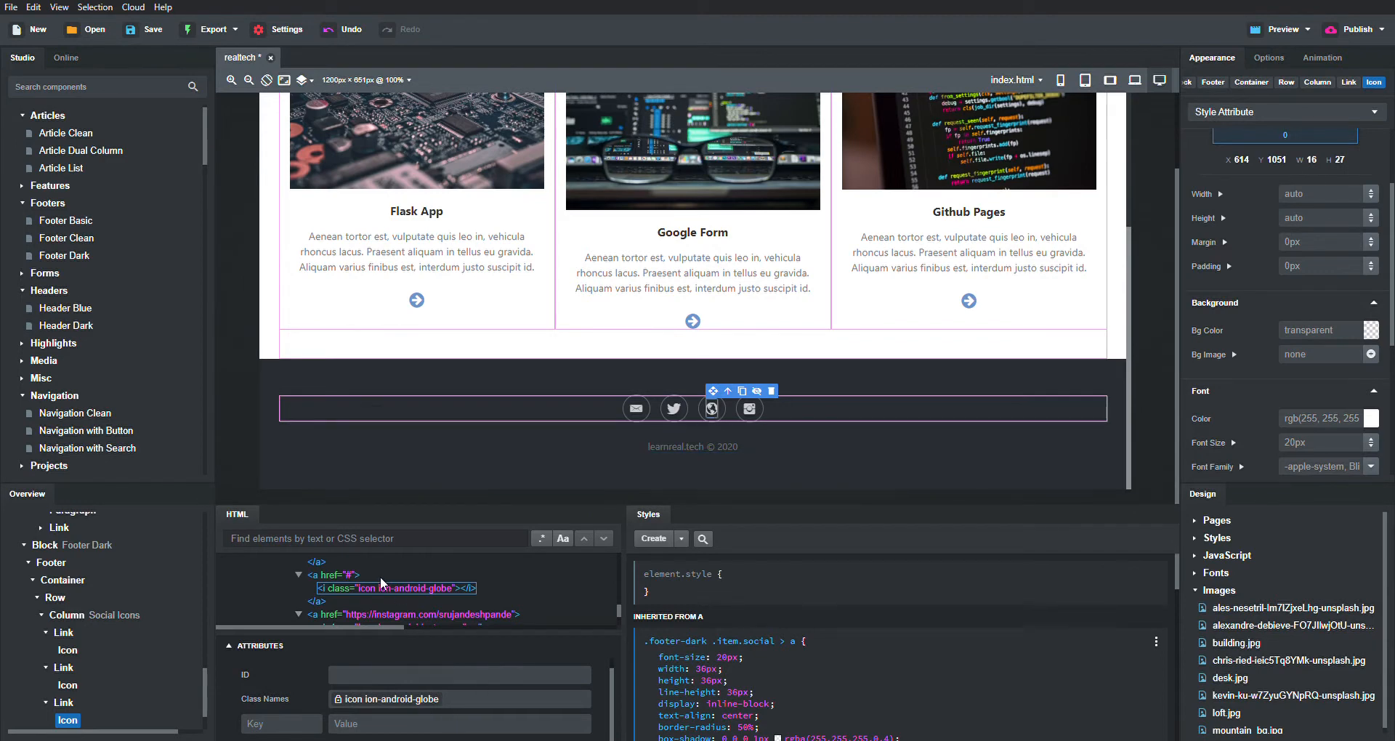
{"action": "left_click", "coordinate": [345, 576]}
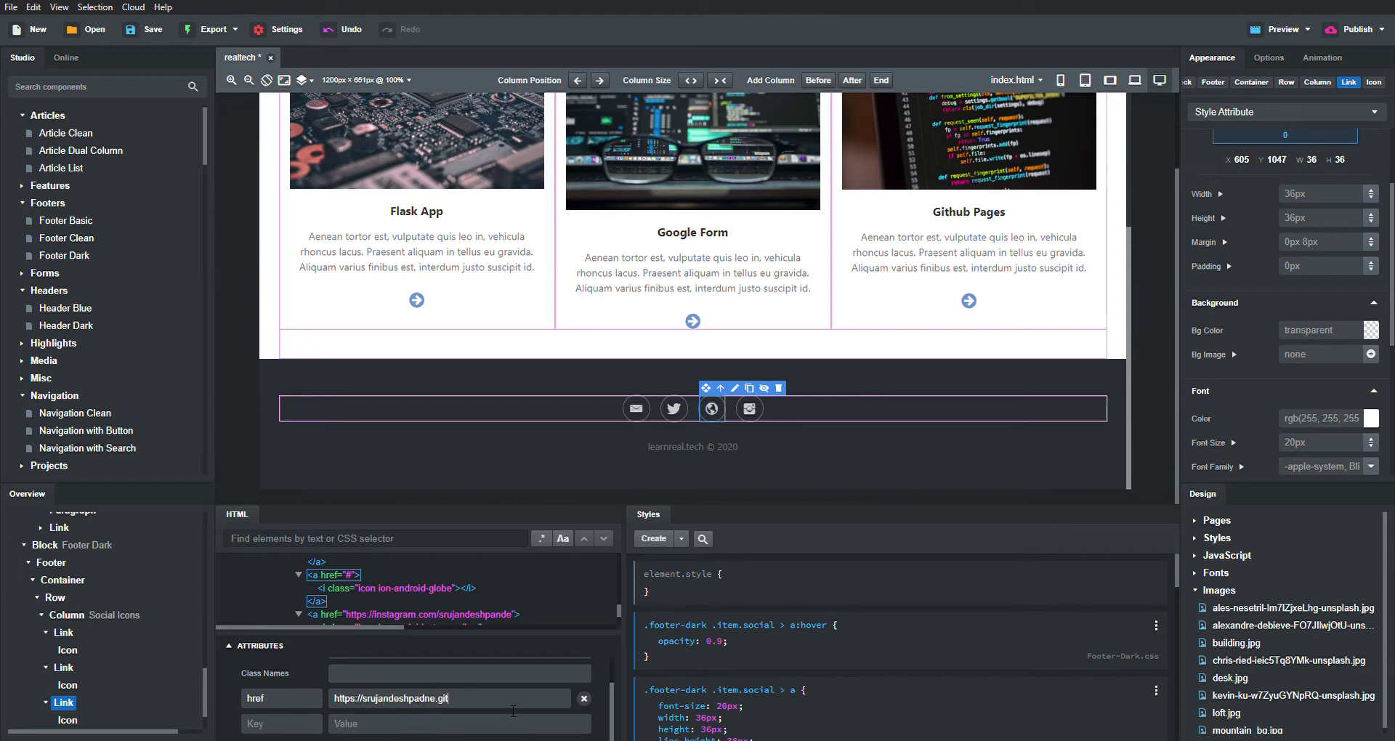
{"action": "key", "text": "ctrl+s"}
- Move the footer globe link to the end of the icon row, after Instagram
{"action": "left_click", "coordinate": [766, 391]}
{"action": "left_click_drag", "start_coordinate": [708, 387], "coordinate": [804, 404]}
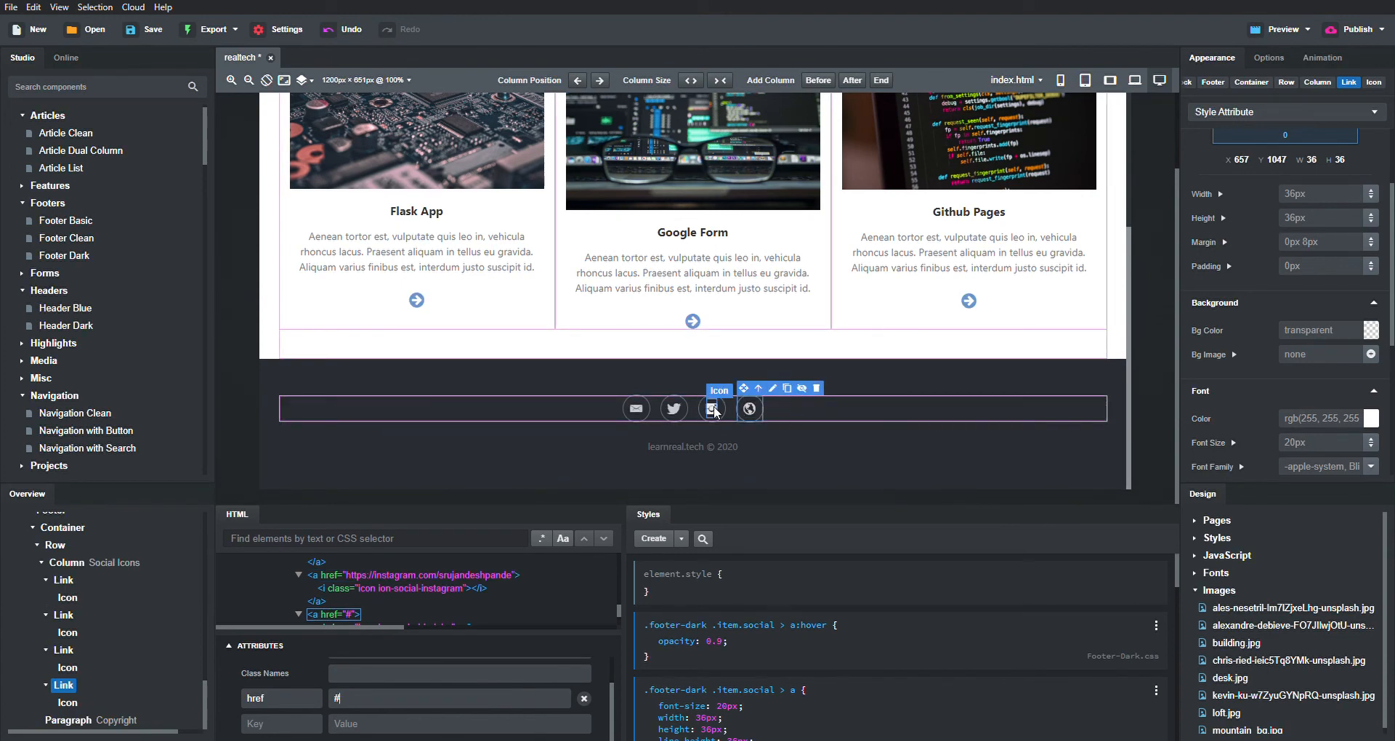
{"action": "left_click", "coordinate": [711, 409]}
{"action": "left_click", "coordinate": [751, 411]}
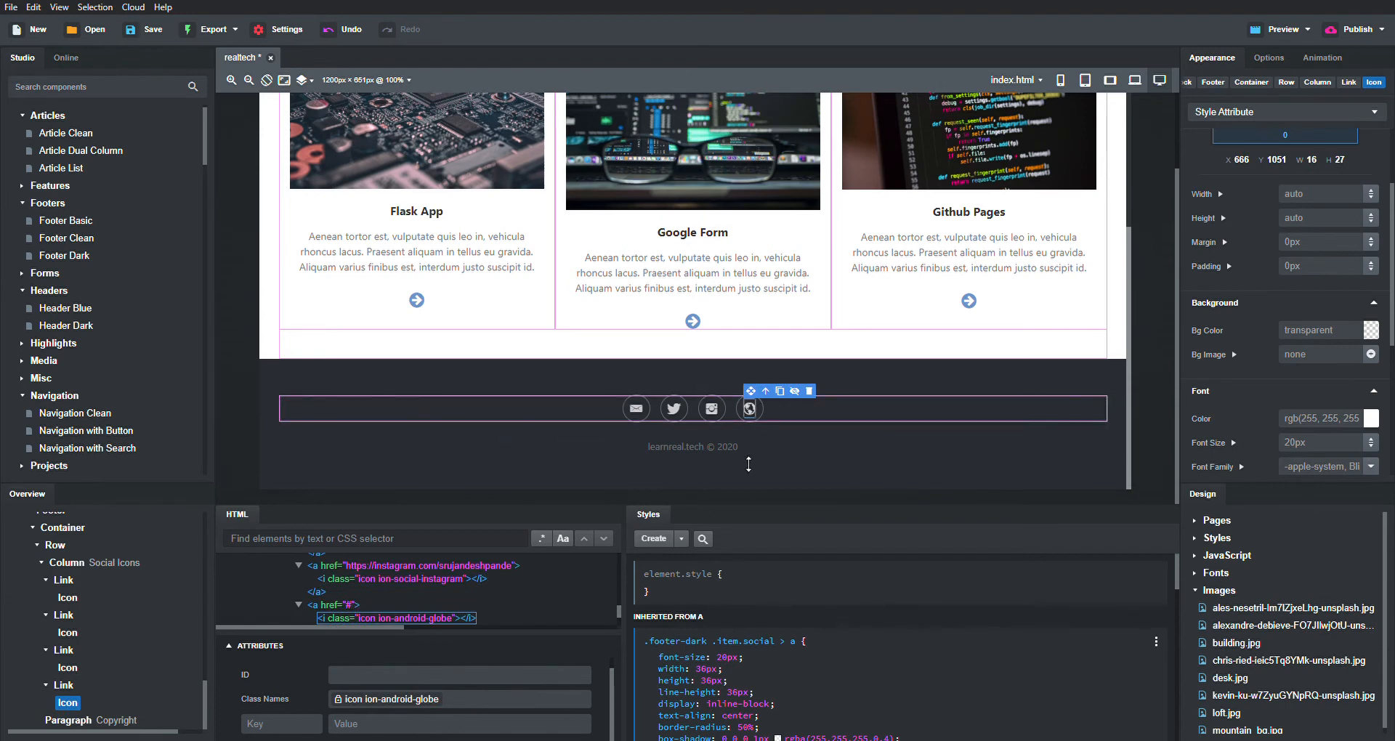
- Correct the globe link's href to the GitHub Pages address and save the project
{"action": "left_click", "coordinate": [736, 409]}
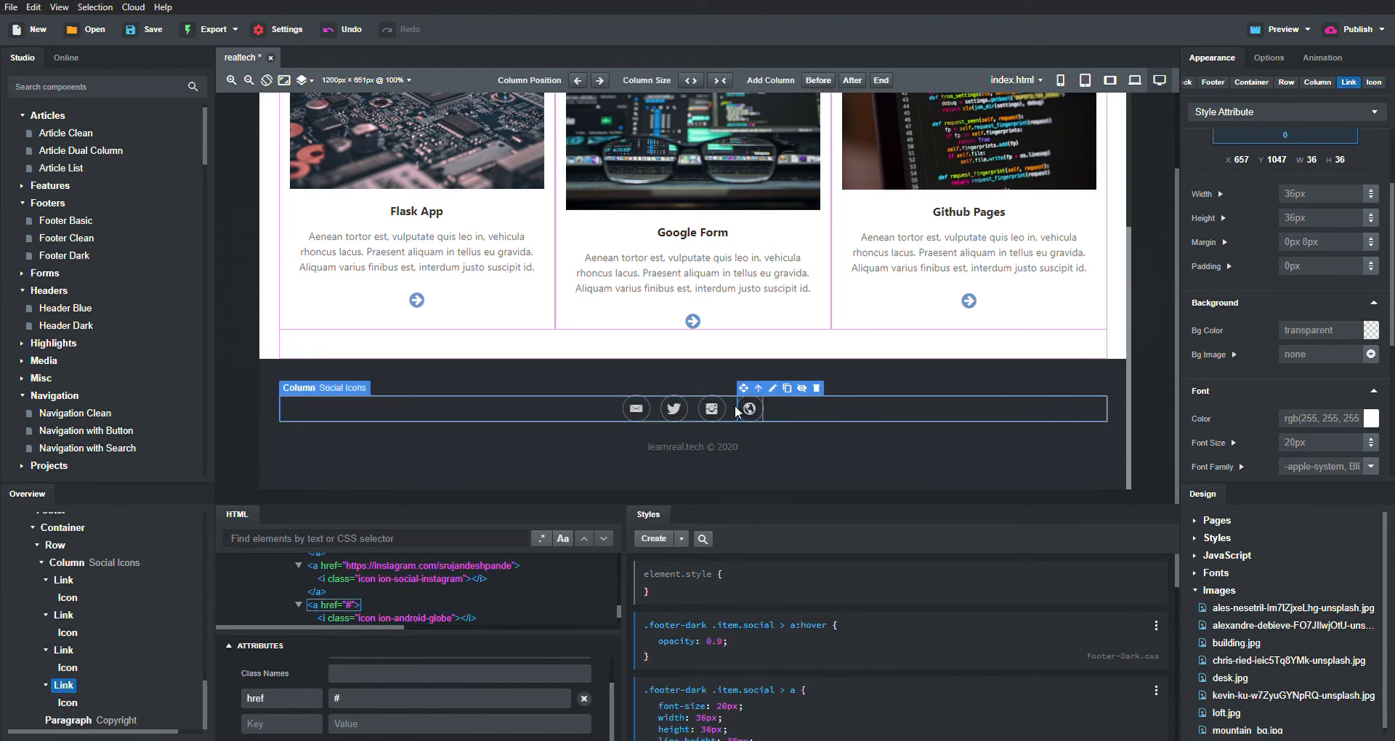
{"action": "scroll", "coordinate": [373, 601], "scroll_direction": "up", "scroll_amount": 5}
{"action": "scroll", "coordinate": [374, 600], "scroll_direction": "down", "scroll_amount": 5}
{"action": "scroll", "coordinate": [374, 601], "scroll_direction": "down", "scroll_amount": 1}
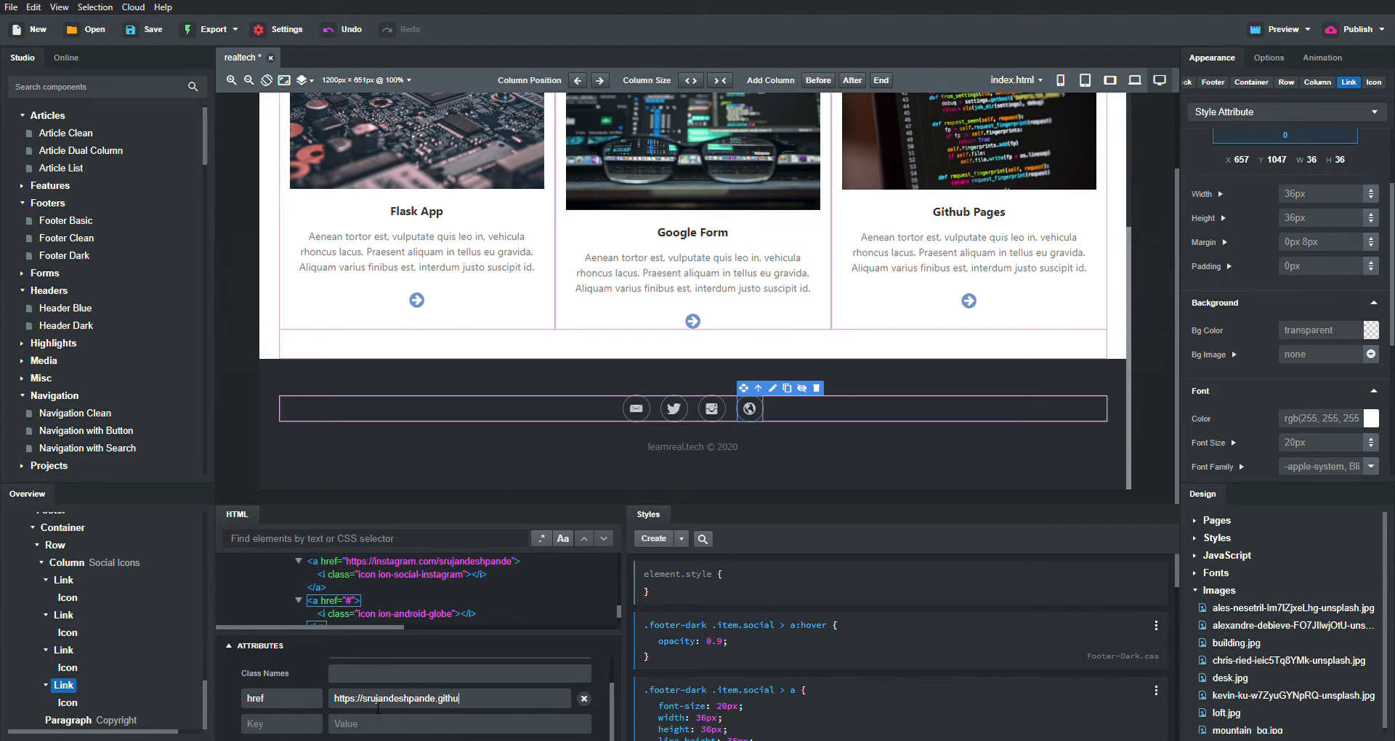
{"action": "key", "text": "ctrl+s"}
- Drop a Contact Form Clean block from Forms below the Latest Articles row
{"action": "scroll", "coordinate": [560, 461], "scroll_direction": "up", "scroll_amount": 5}
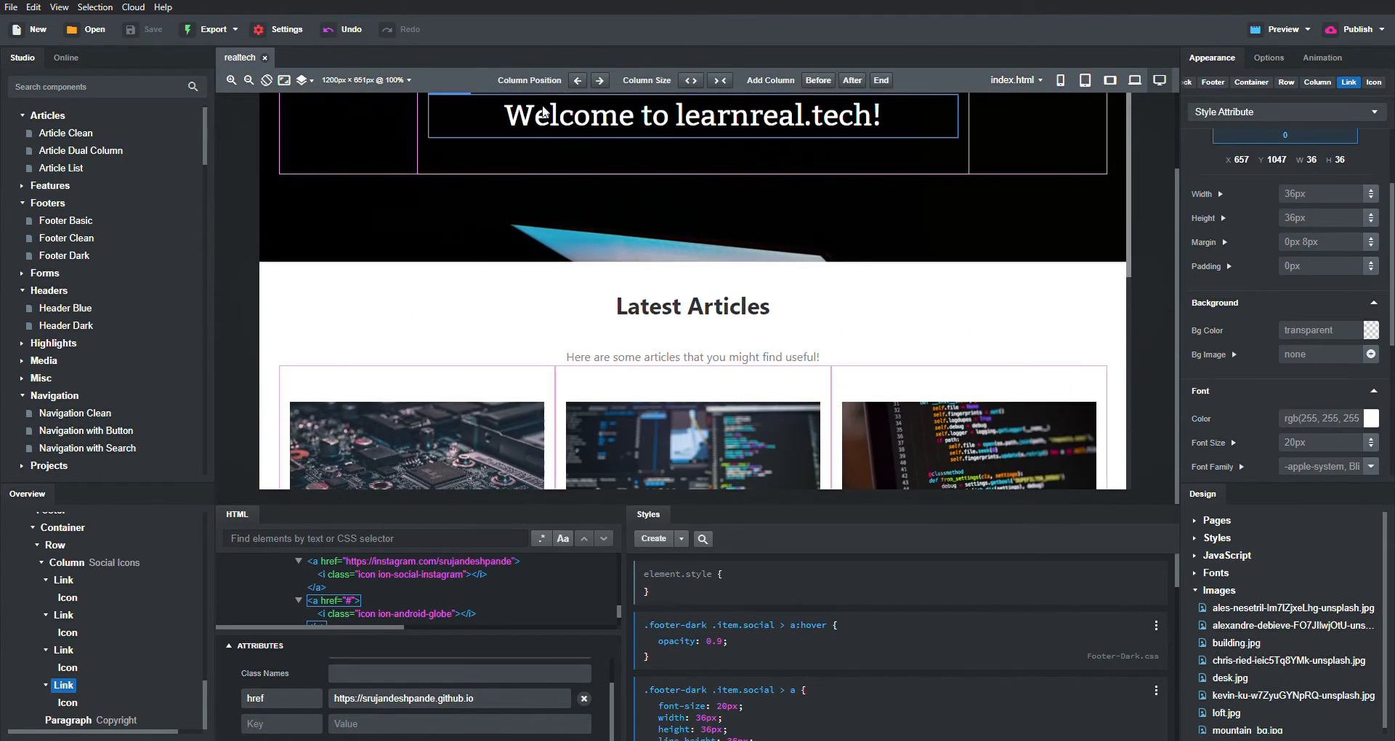
{"action": "scroll", "coordinate": [940, 349], "scroll_direction": "up", "scroll_amount": 2}
{"action": "scroll", "coordinate": [727, 329], "scroll_direction": "down", "scroll_amount": 3}
{"action": "scroll", "coordinate": [726, 328], "scroll_direction": "up", "scroll_amount": 3}
{"action": "scroll", "coordinate": [697, 251], "scroll_direction": "down", "scroll_amount": 1}
{"action": "scroll", "coordinate": [697, 251], "scroll_direction": "up", "scroll_amount": 1}
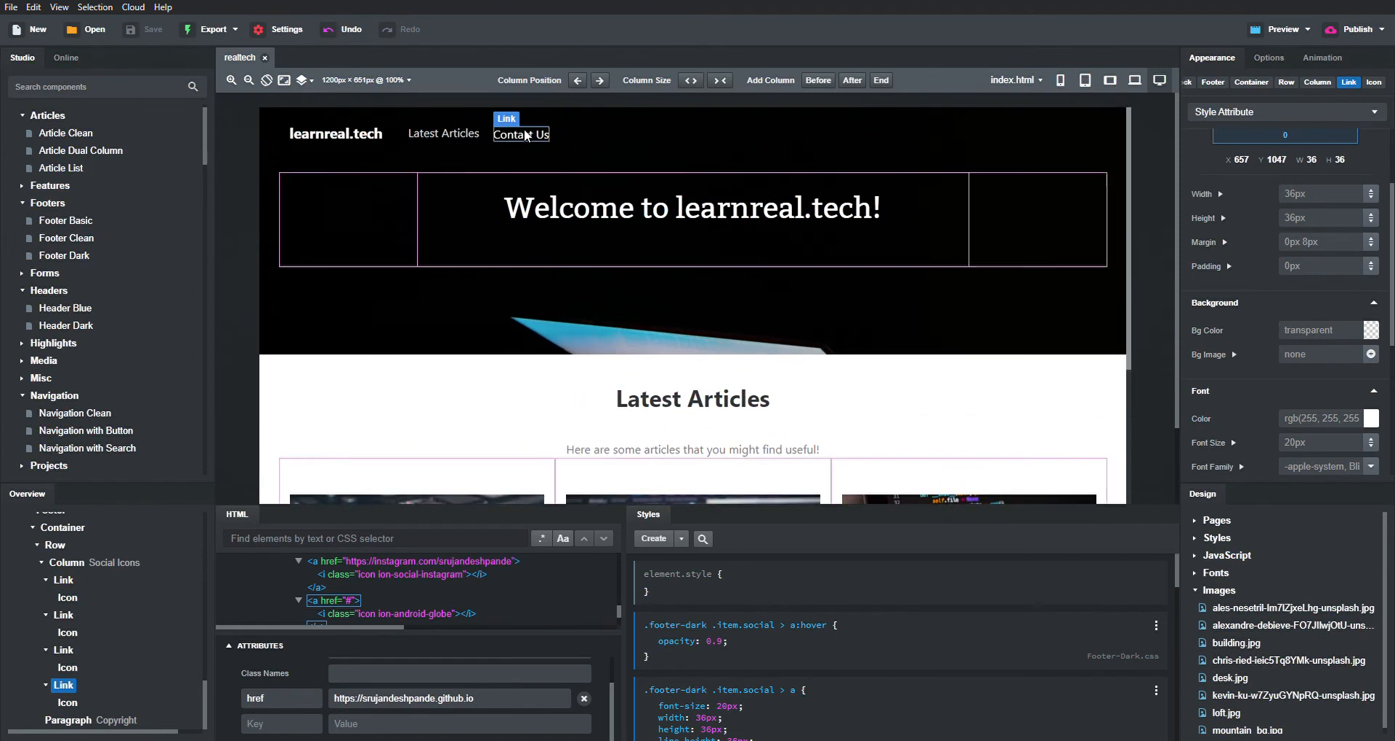
{"action": "scroll", "coordinate": [907, 352], "scroll_direction": "down", "scroll_amount": 5}
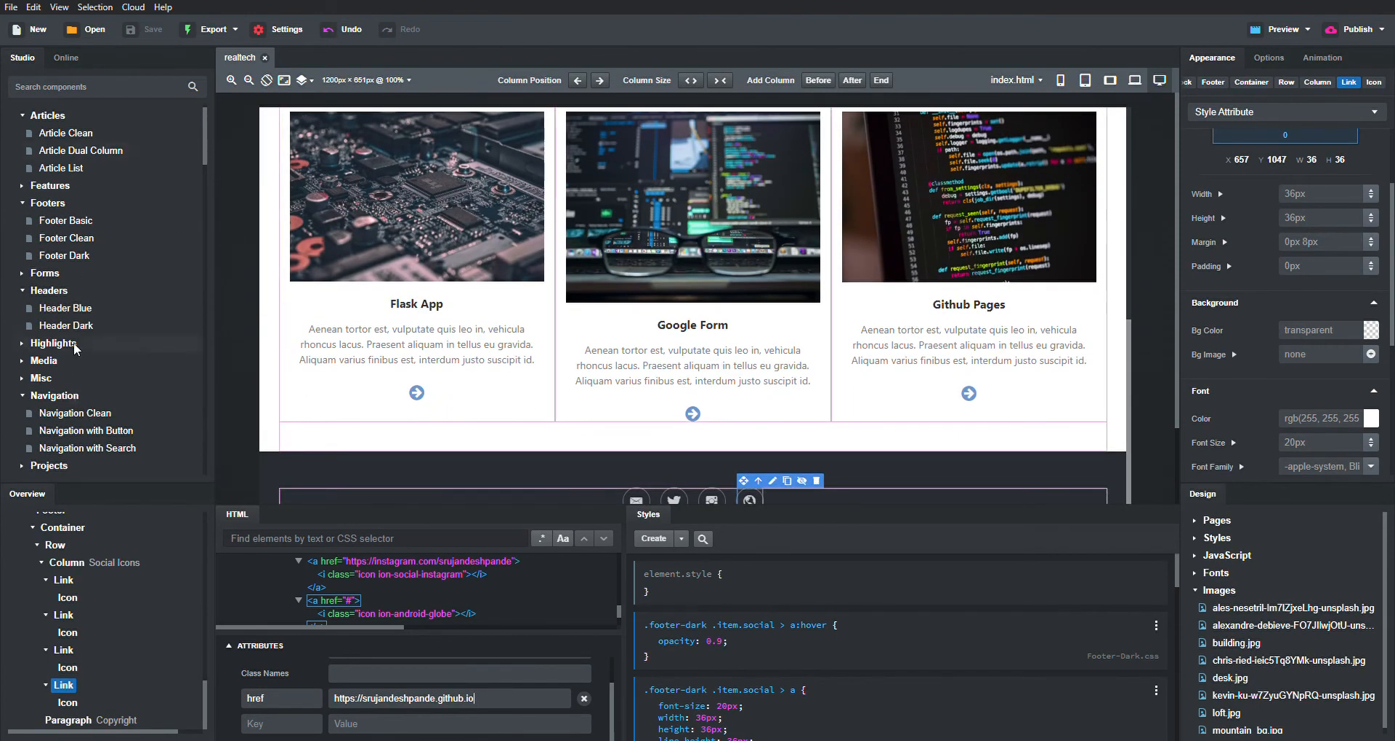
{"action": "scroll", "coordinate": [72, 342], "scroll_direction": "down", "scroll_amount": 5}
{"action": "scroll", "coordinate": [74, 344], "scroll_direction": "down", "scroll_amount": 15}
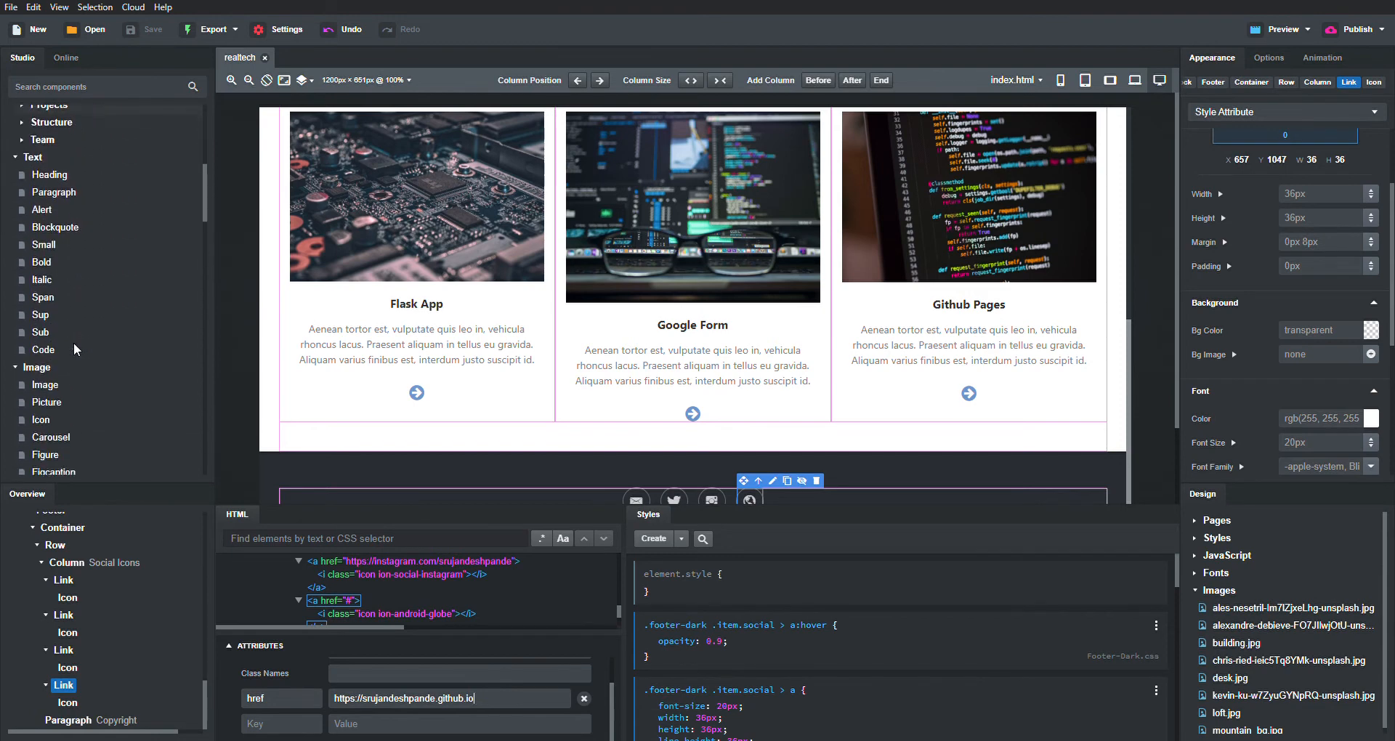
{"action": "scroll", "coordinate": [75, 347], "scroll_direction": "up", "scroll_amount": 15}
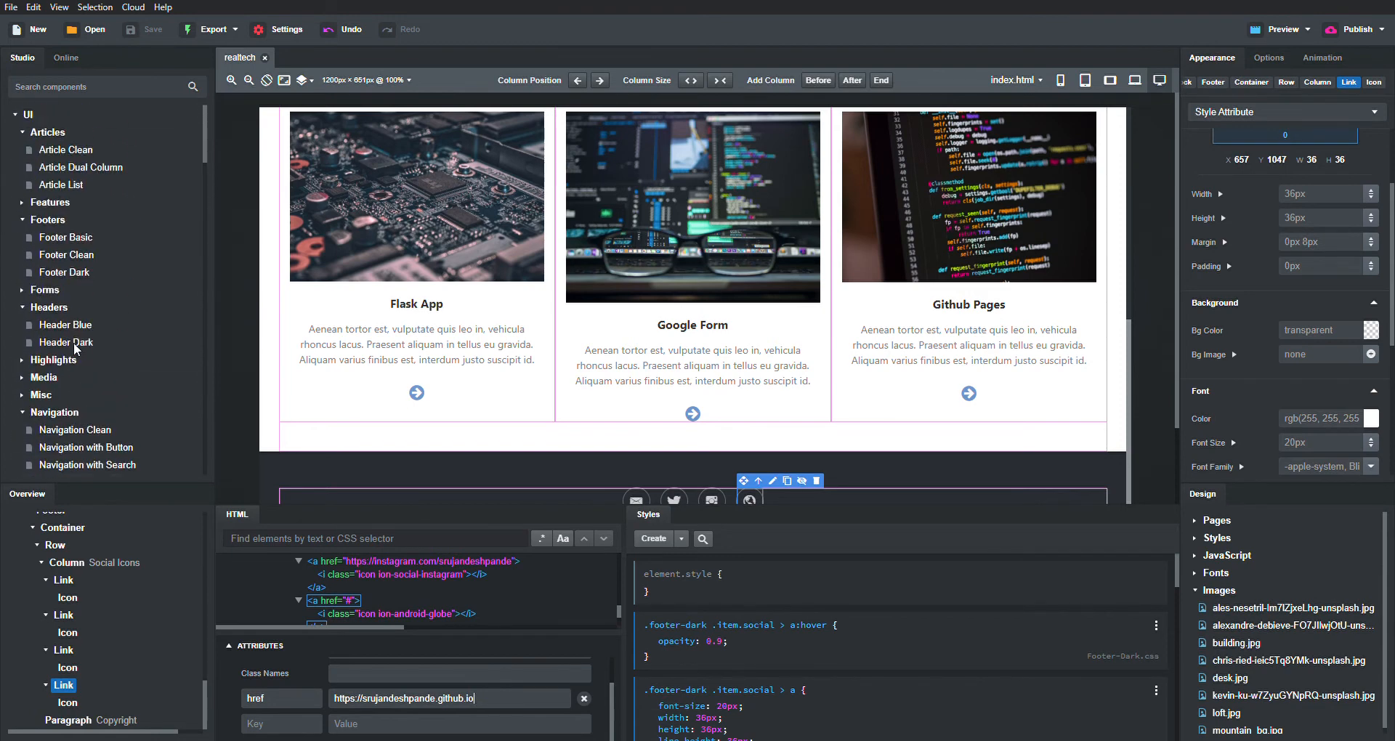
{"action": "scroll", "coordinate": [90, 391], "scroll_direction": "down", "scroll_amount": 3}
{"action": "scroll", "coordinate": [54, 225], "scroll_direction": "up", "scroll_amount": 3}
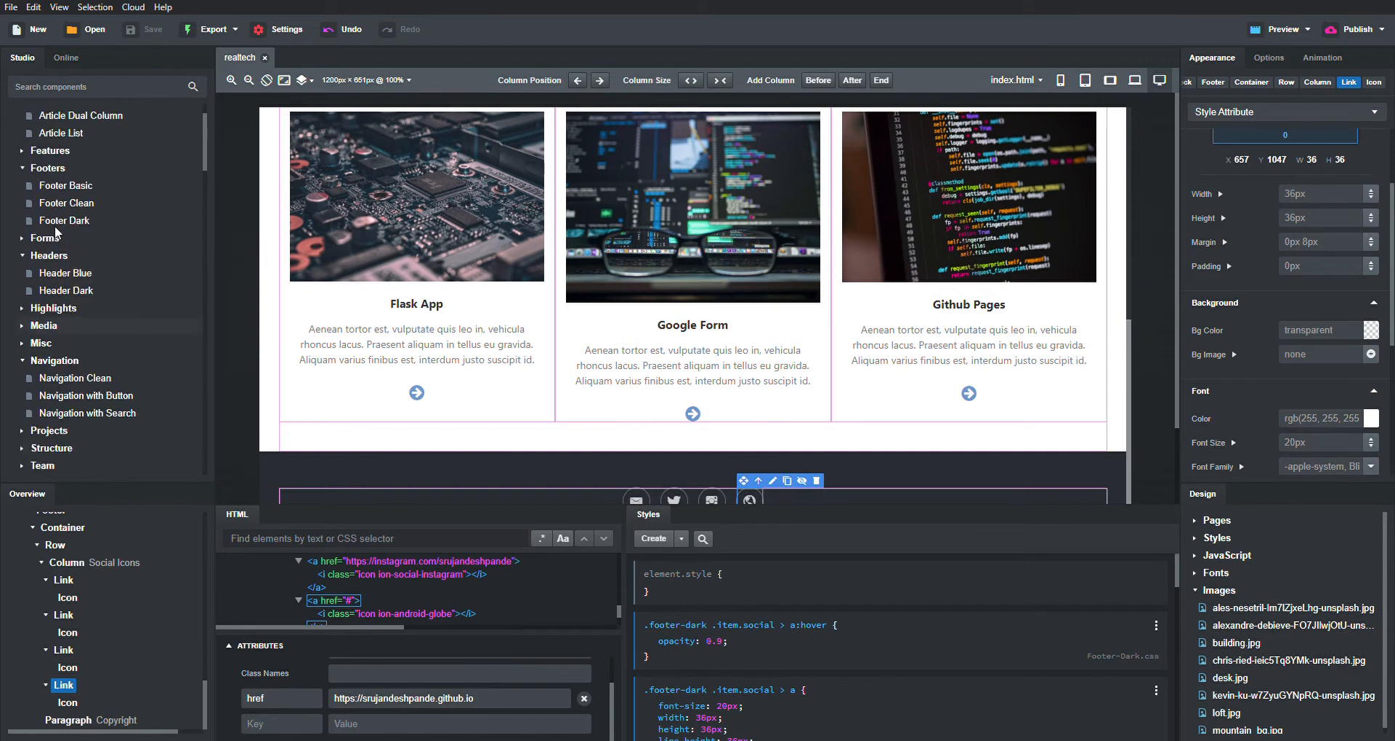
{"action": "left_click", "coordinate": [22, 291]}
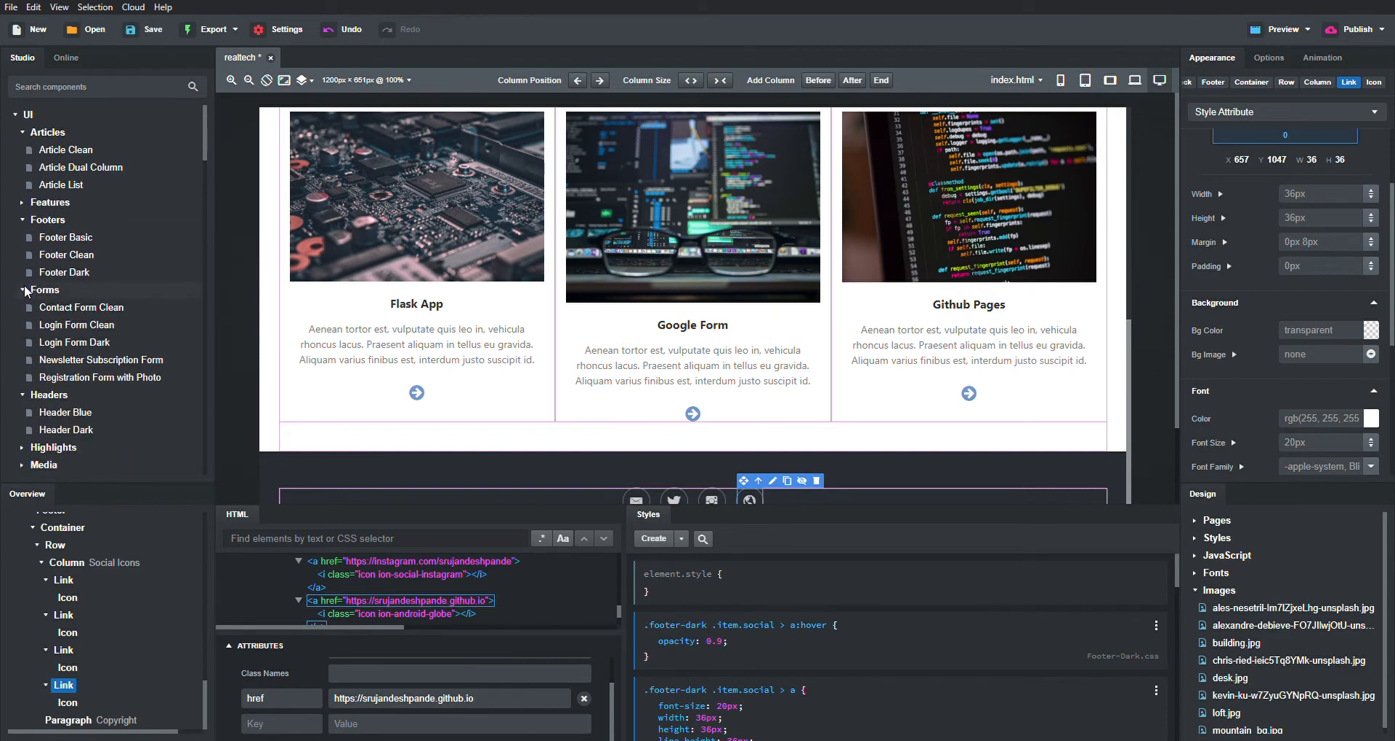
{"action": "mouse_move", "coordinate": [81, 308]}
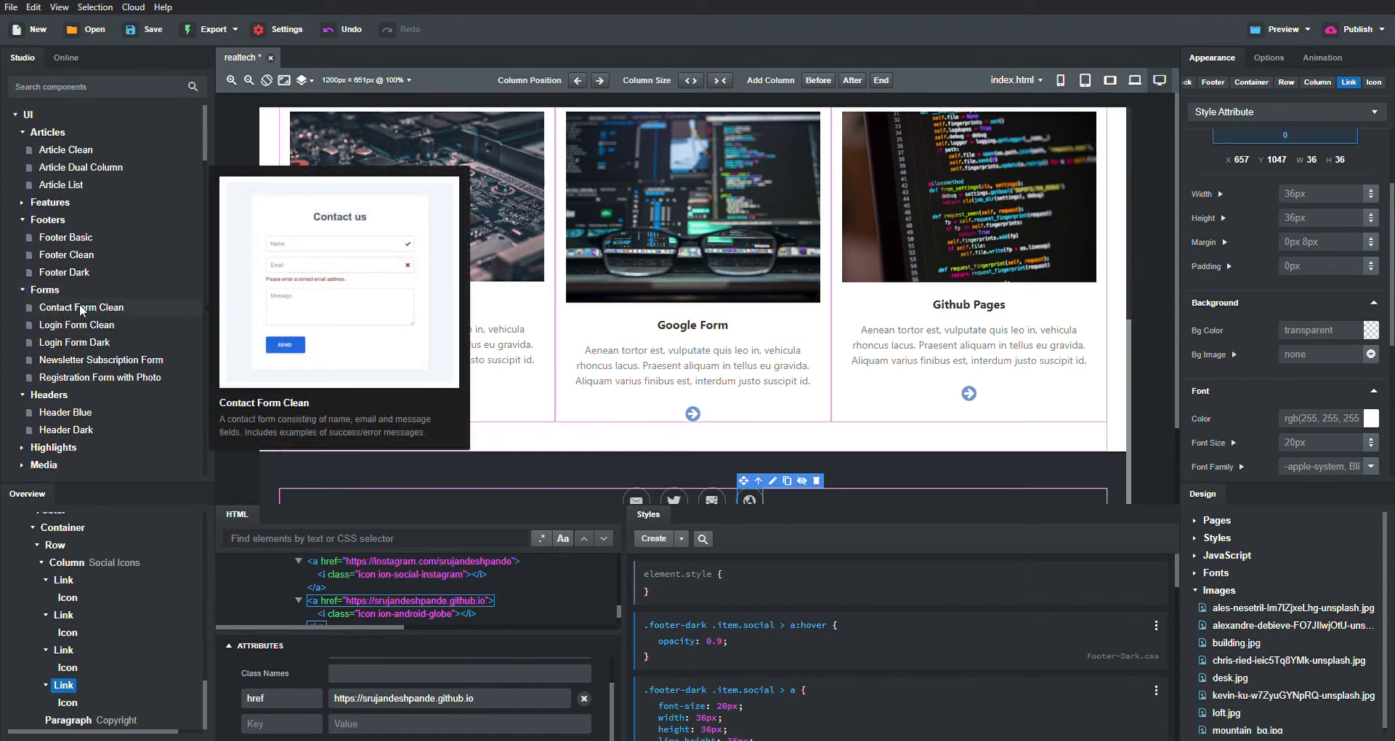
{"action": "mouse_move", "coordinate": [96, 330]}
{"action": "left_click_drag", "start_coordinate": [93, 308], "coordinate": [663, 447]}
{"action": "scroll", "coordinate": [928, 402], "scroll_direction": "down", "scroll_amount": 7}
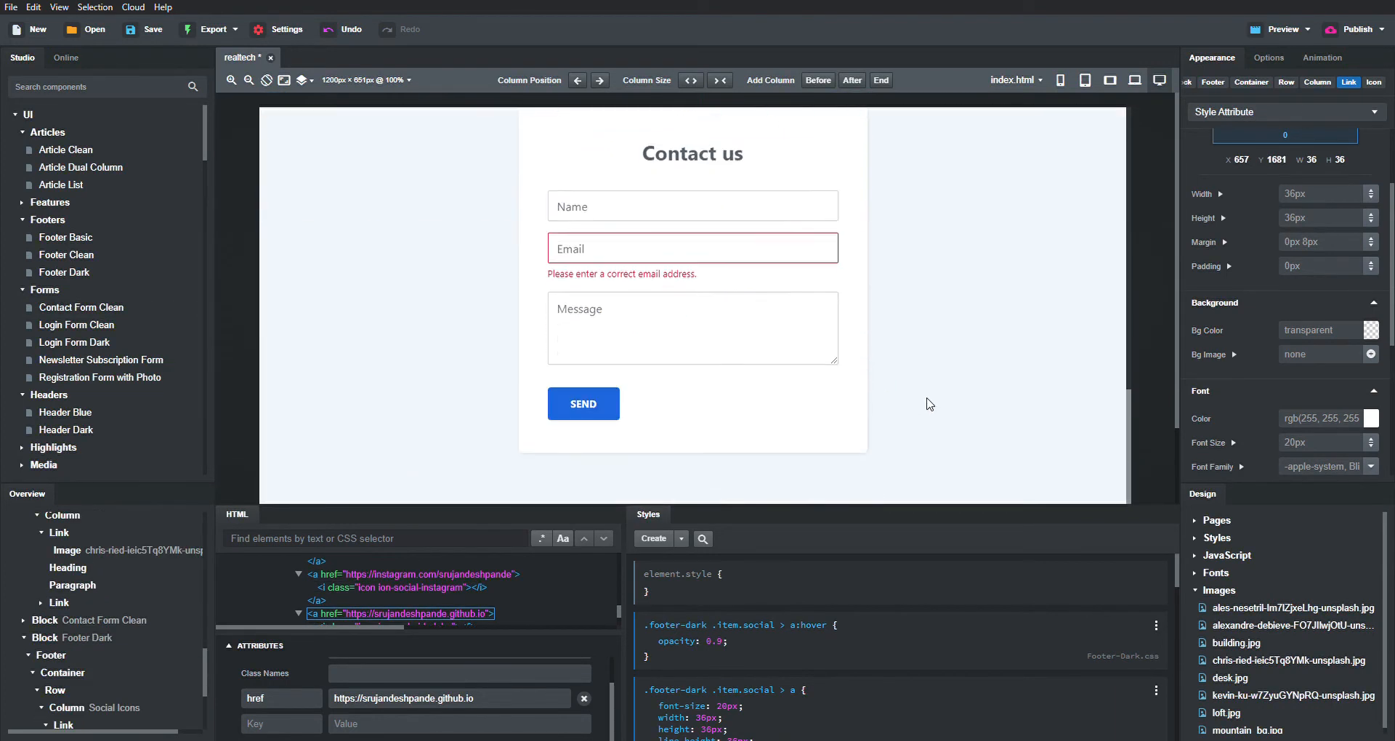
{"action": "scroll", "coordinate": [750, 142], "scroll_direction": "up", "scroll_amount": 3}
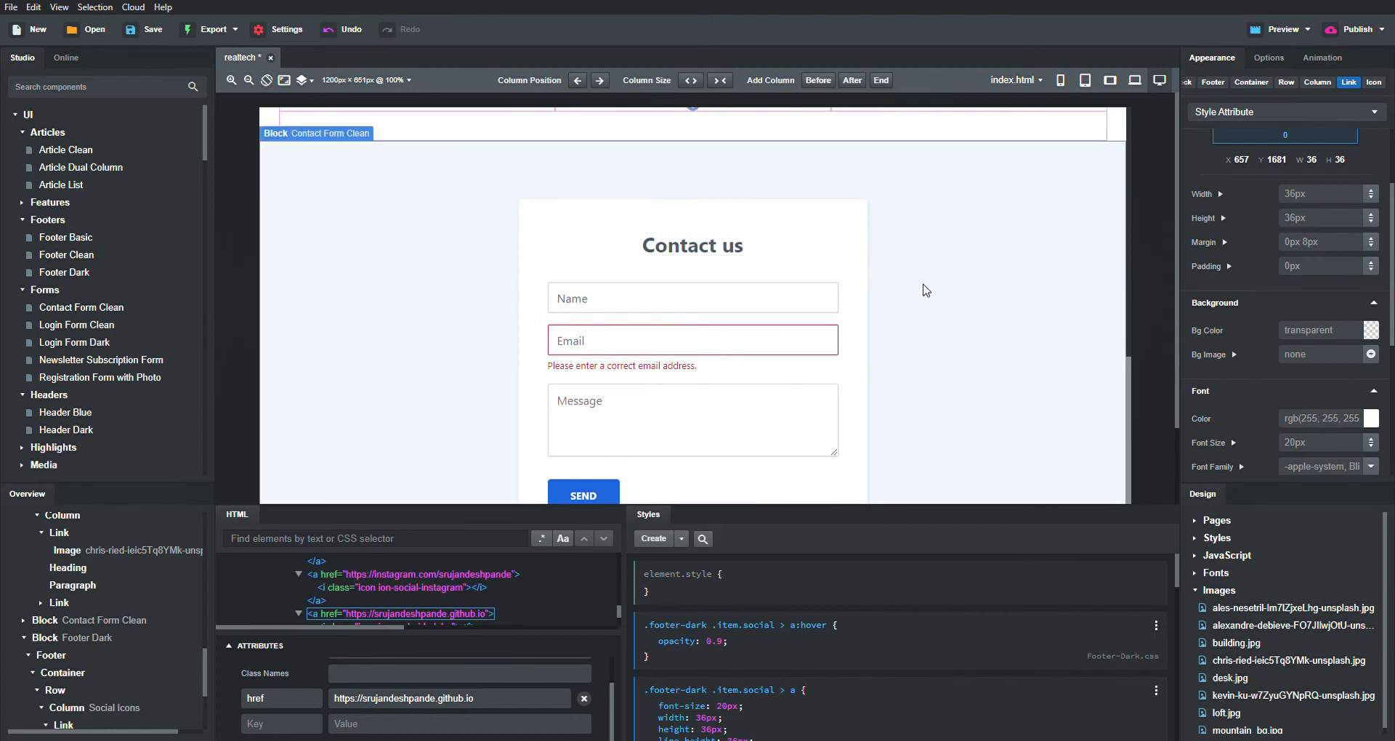
{"action": "scroll", "coordinate": [814, 276], "scroll_direction": "down", "scroll_amount": 1}
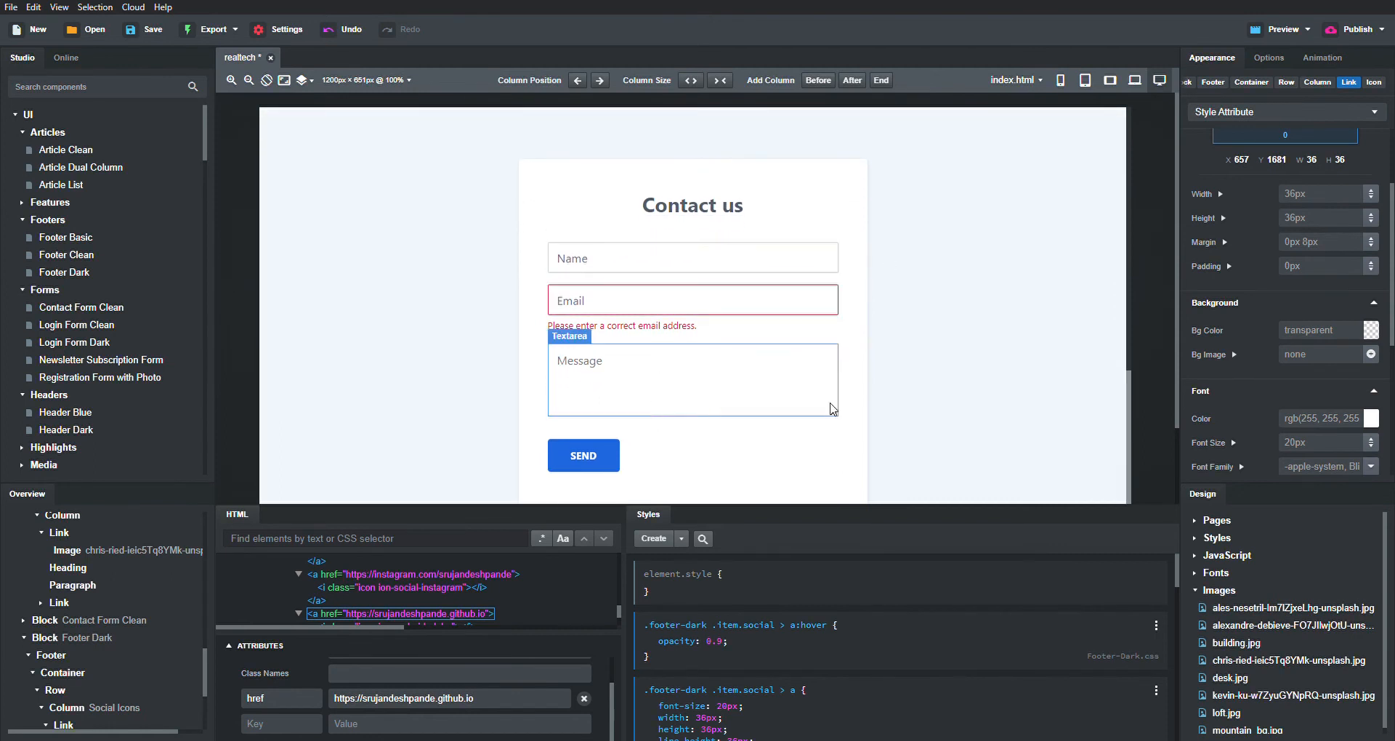
{"action": "scroll", "coordinate": [908, 412], "scroll_direction": "down", "scroll_amount": 1}
{"action": "scroll", "coordinate": [908, 412], "scroll_direction": "down", "scroll_amount": 2}
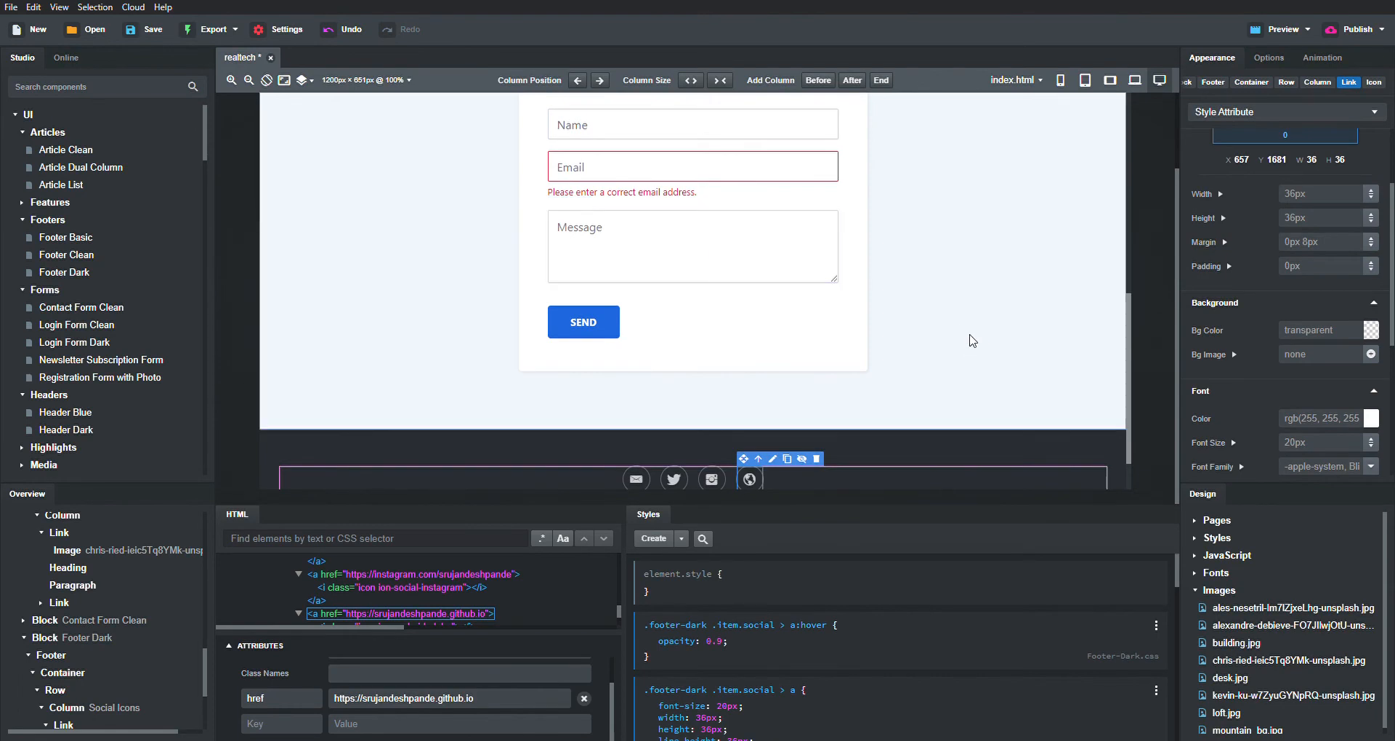
{"action": "scroll", "coordinate": [972, 340], "scroll_direction": "up", "scroll_amount": 10}
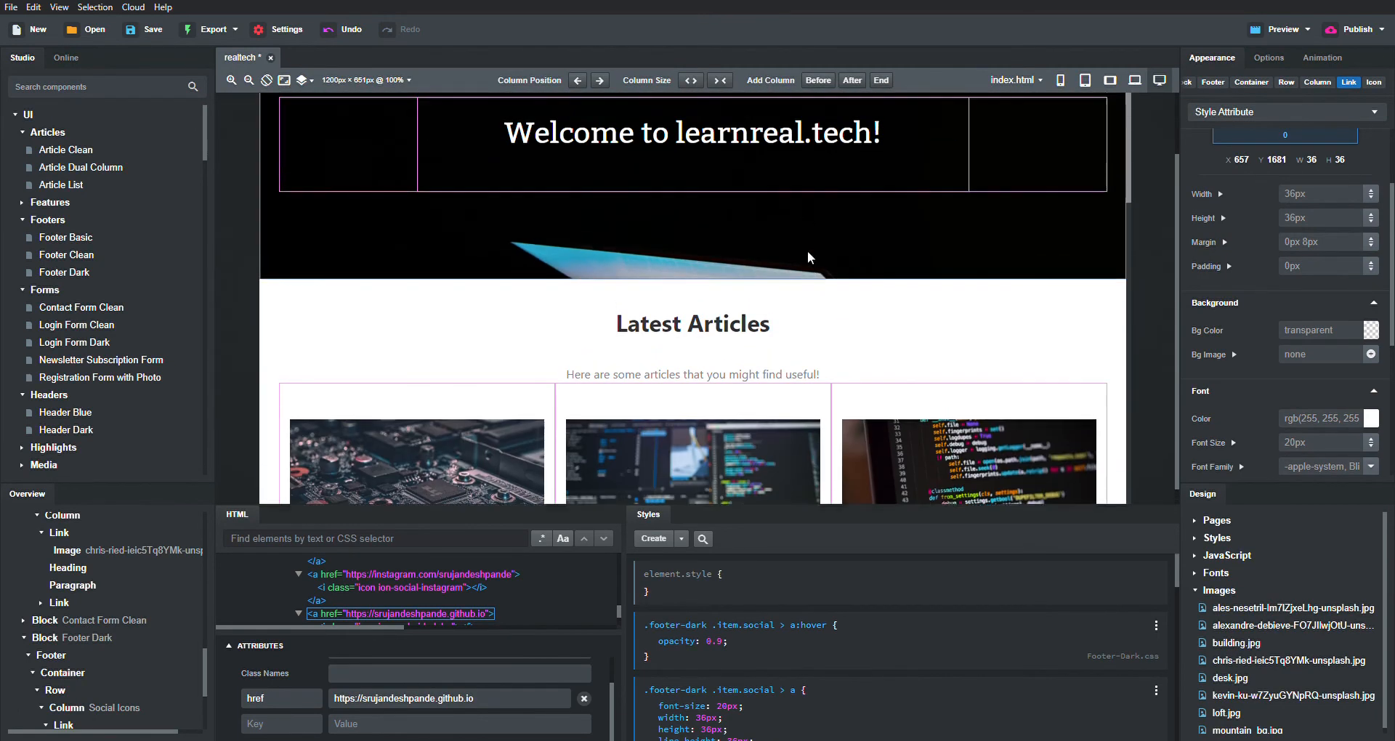
{"action": "scroll", "coordinate": [808, 251], "scroll_direction": "up", "scroll_amount": 1}
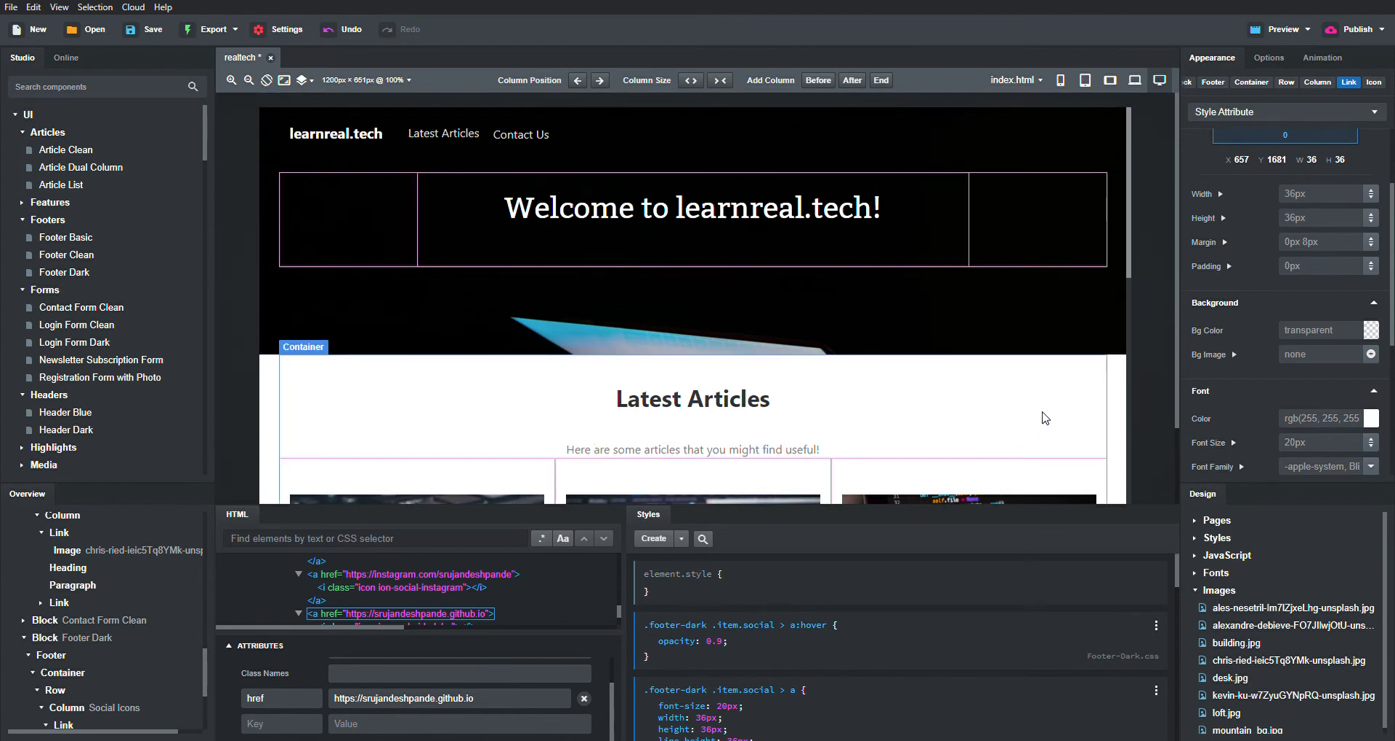
{"action": "scroll", "coordinate": [1045, 417], "scroll_direction": "down", "scroll_amount": 5}
{"action": "scroll", "coordinate": [930, 159], "scroll_direction": "up", "scroll_amount": 5}
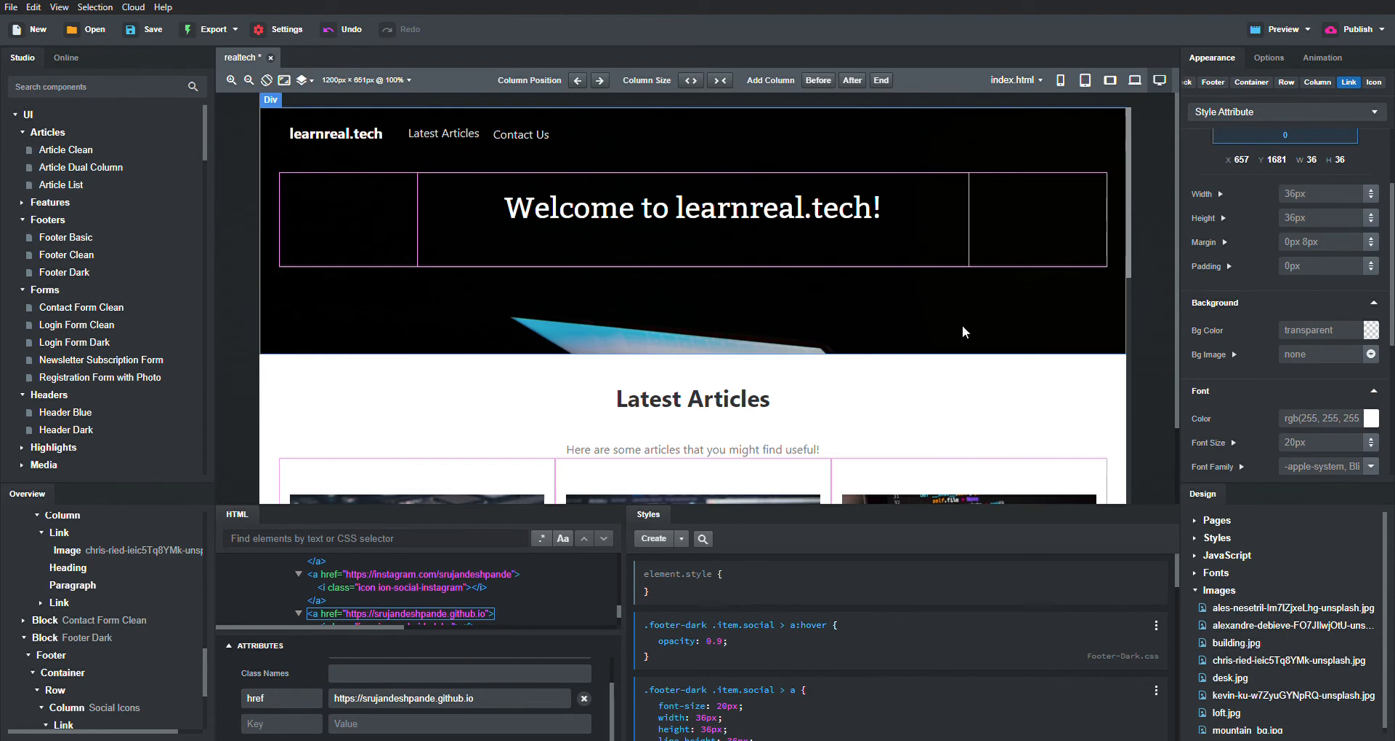
{"action": "left_click", "coordinate": [1119, 407]}
{"action": "scroll", "coordinate": [910, 400], "scroll_direction": "down", "scroll_amount": 4}
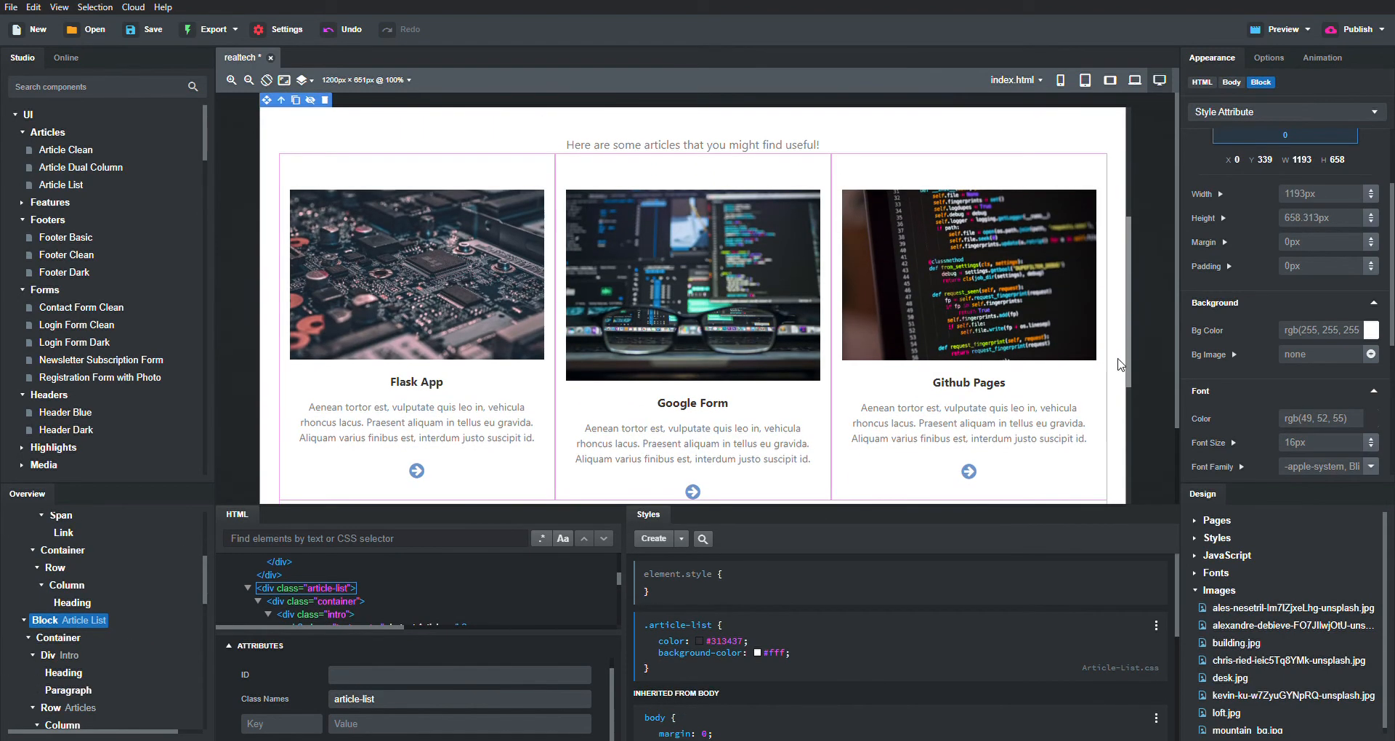
{"action": "left_click", "coordinate": [1371, 355]}
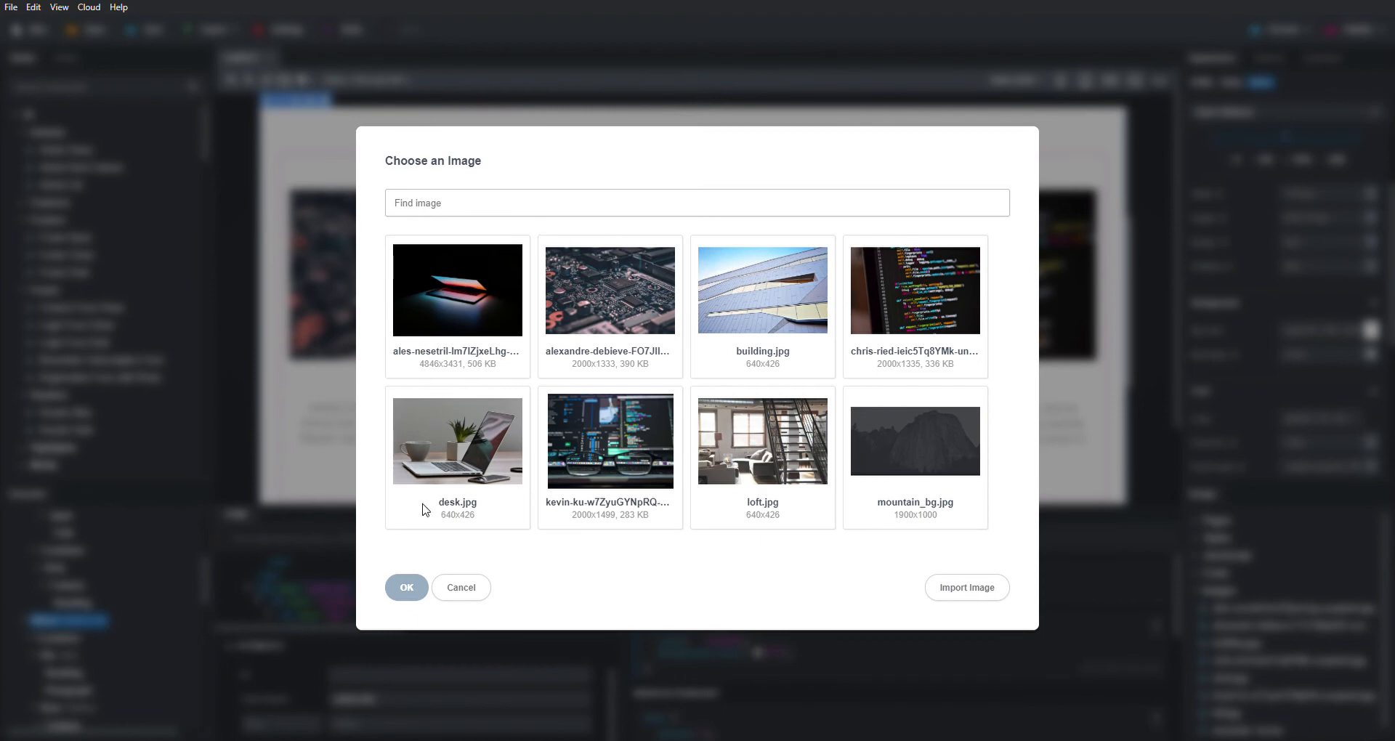
{"action": "left_click", "coordinate": [442, 312]}
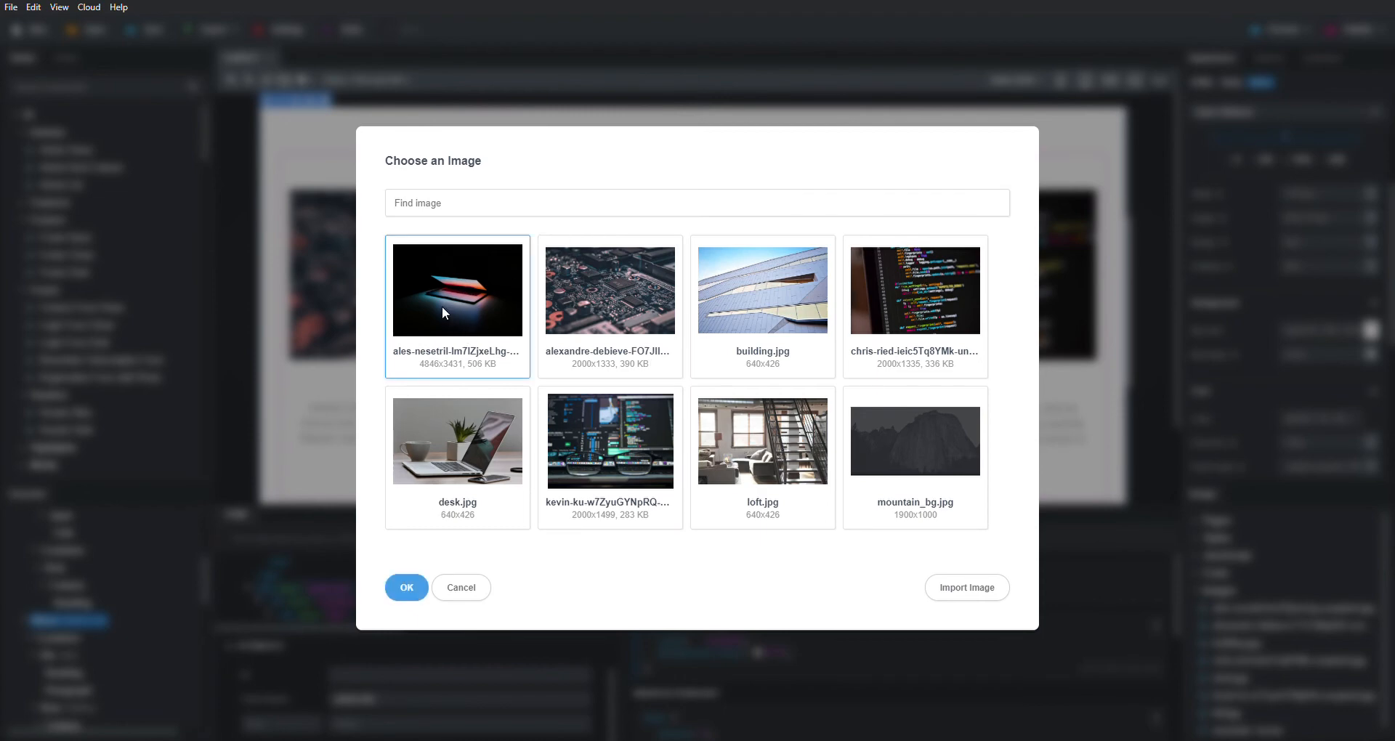
{"action": "left_click", "coordinate": [408, 590]}
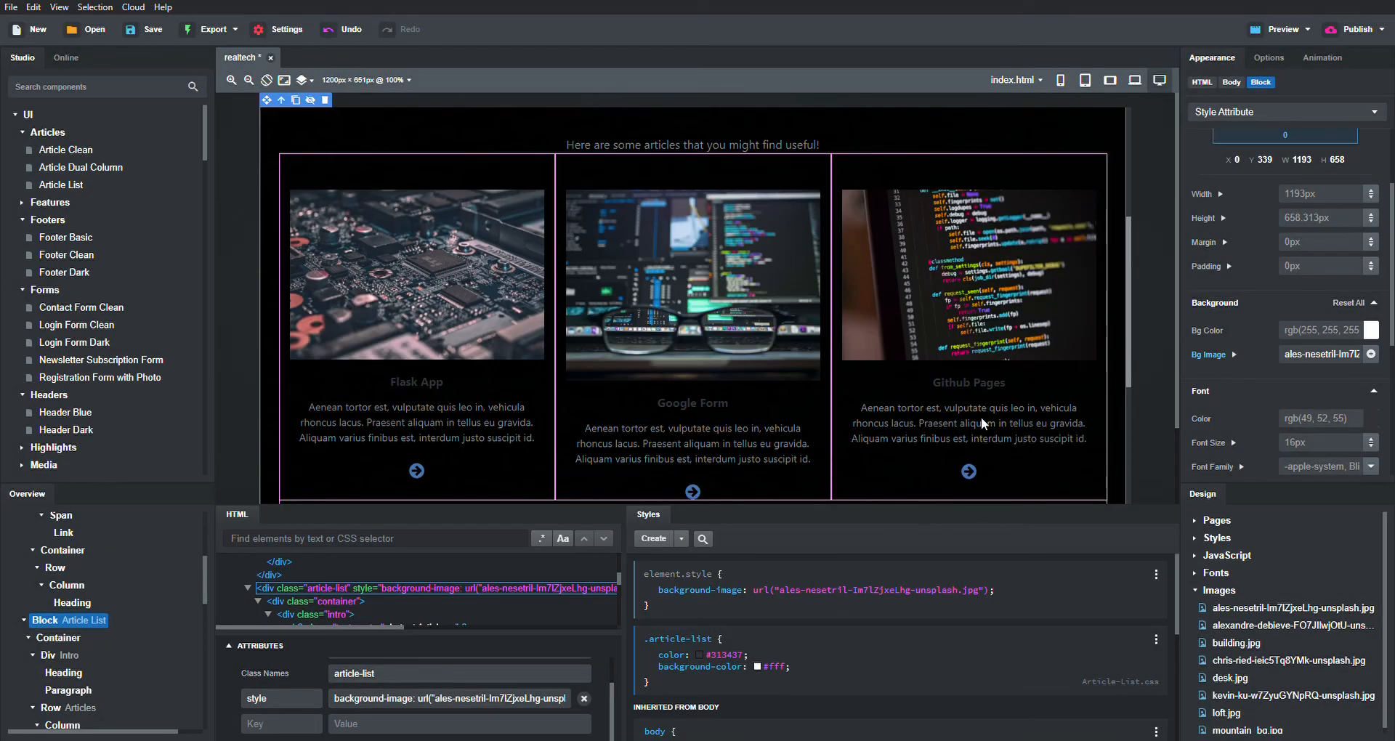
{"action": "scroll", "coordinate": [925, 292], "scroll_direction": "up", "scroll_amount": 2}
{"action": "scroll", "coordinate": [925, 291], "scroll_direction": "down", "scroll_amount": 4}
{"action": "scroll", "coordinate": [922, 285], "scroll_direction": "down", "scroll_amount": 1}
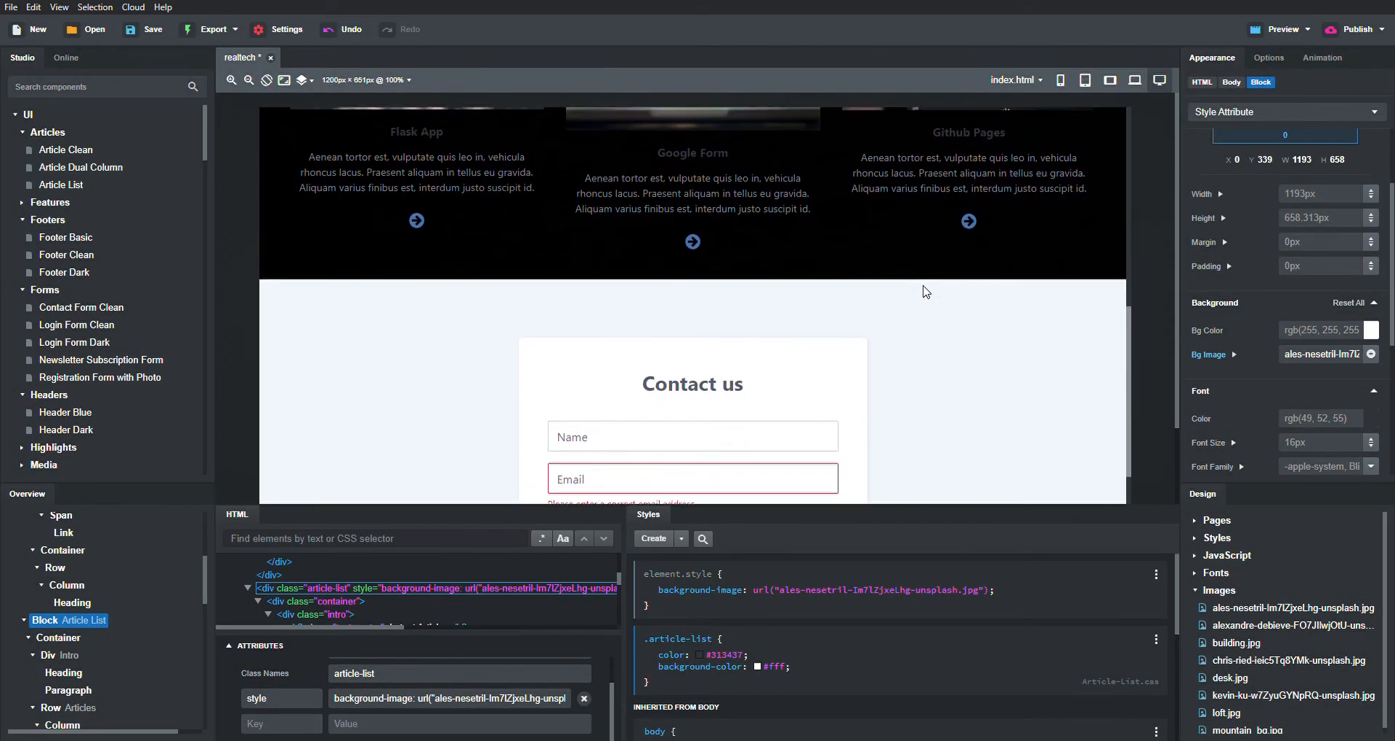
{"action": "scroll", "coordinate": [922, 285], "scroll_direction": "up", "scroll_amount": 3}
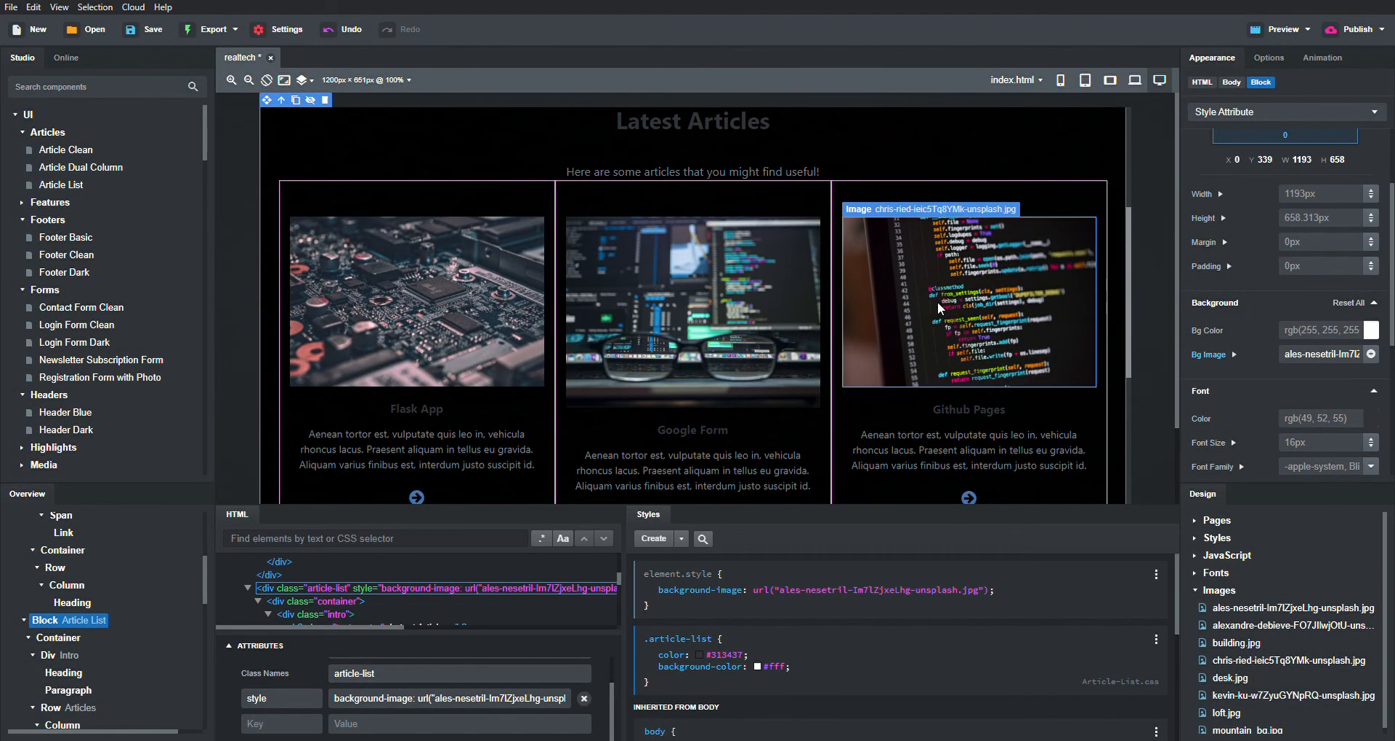
{"action": "scroll", "coordinate": [937, 303], "scroll_direction": "up", "scroll_amount": 3}
{"action": "scroll", "coordinate": [937, 302], "scroll_direction": "down", "scroll_amount": 1}
{"action": "key", "text": "ctrl+z"}
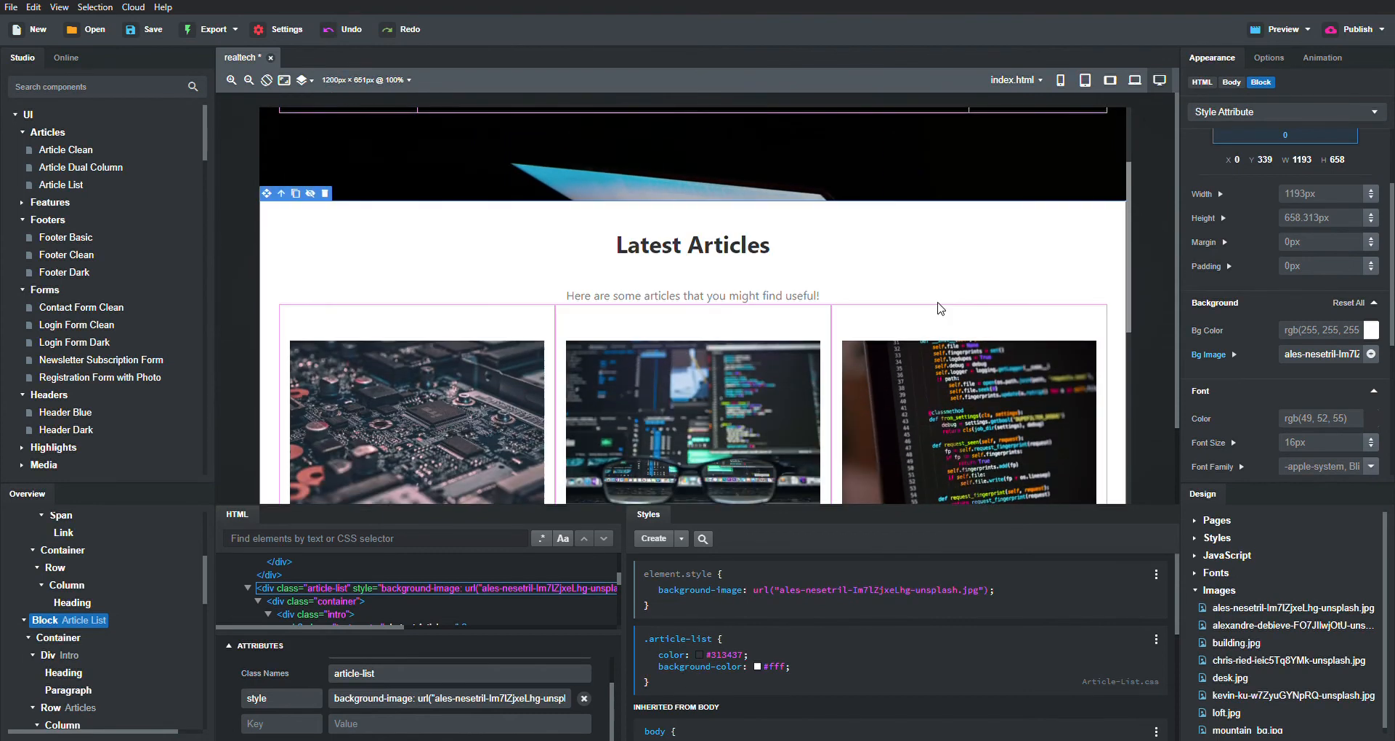
- Set building.jpg as the Latest Articles section's background image
{"action": "left_click", "coordinate": [1370, 354]}
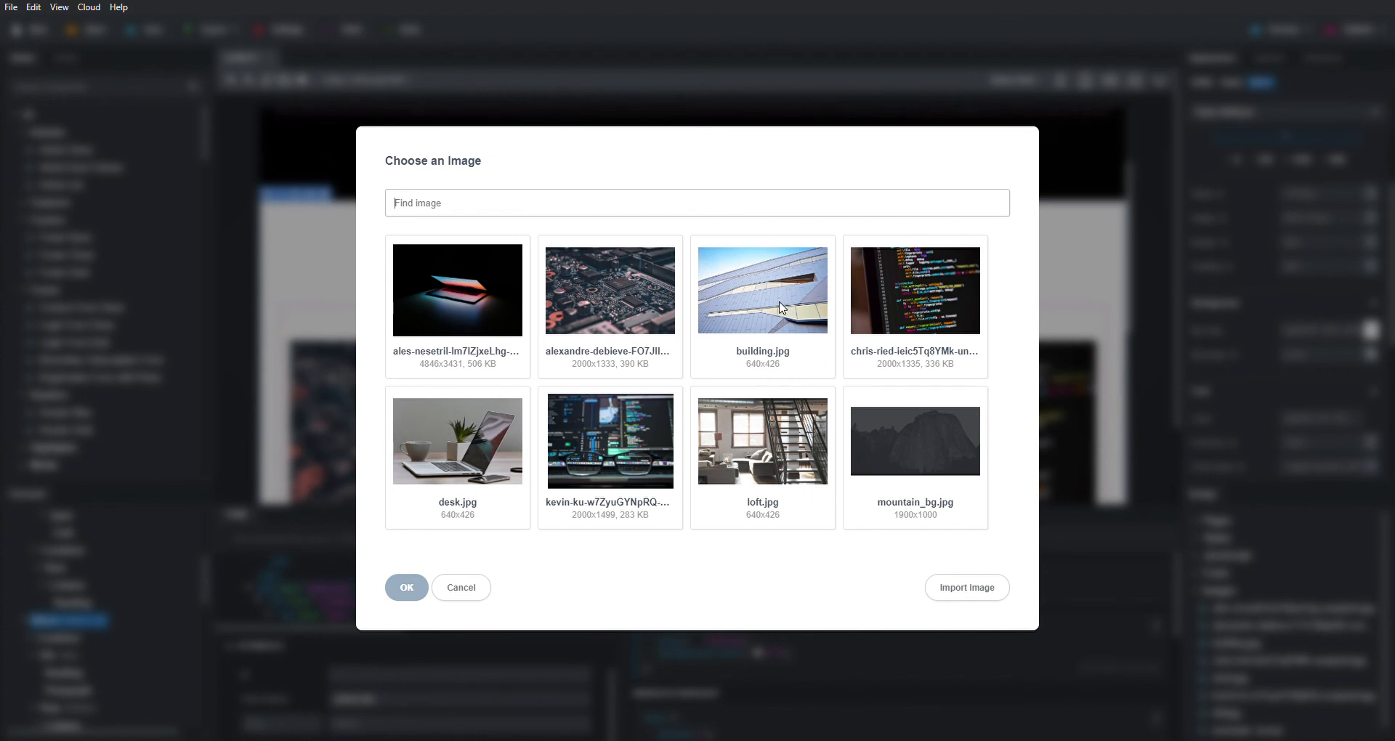
{"action": "left_click", "coordinate": [780, 308]}
{"action": "left_click", "coordinate": [406, 589]}
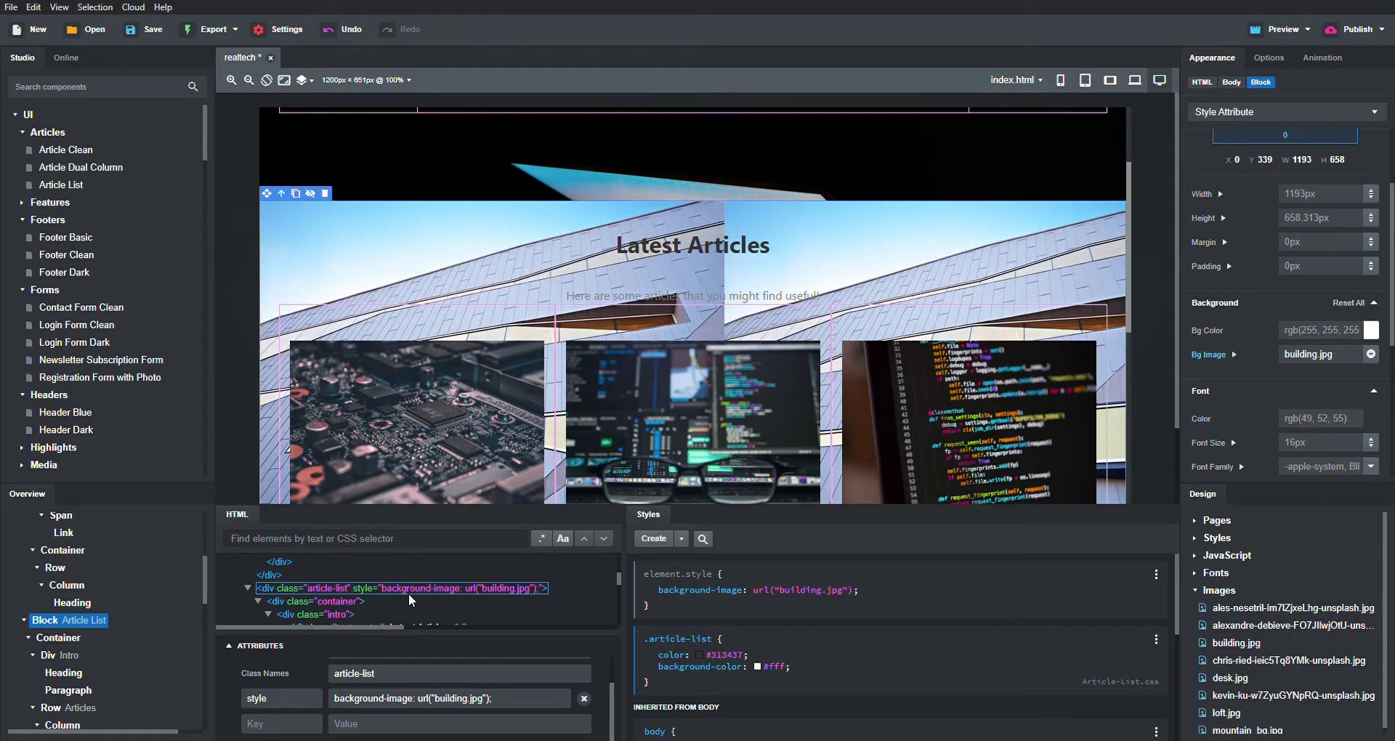
{"action": "scroll", "coordinate": [856, 339], "scroll_direction": "down", "scroll_amount": 3}
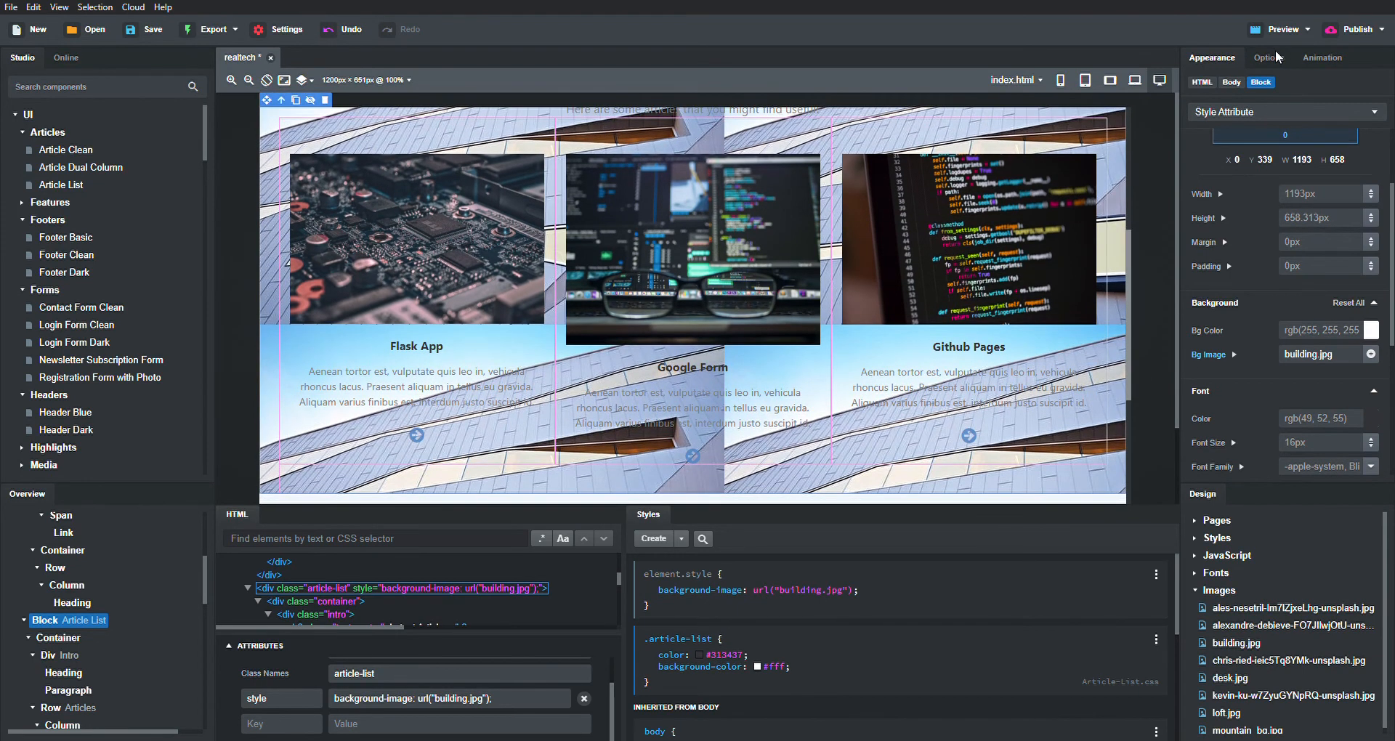
{"action": "left_click", "coordinate": [1275, 50]}
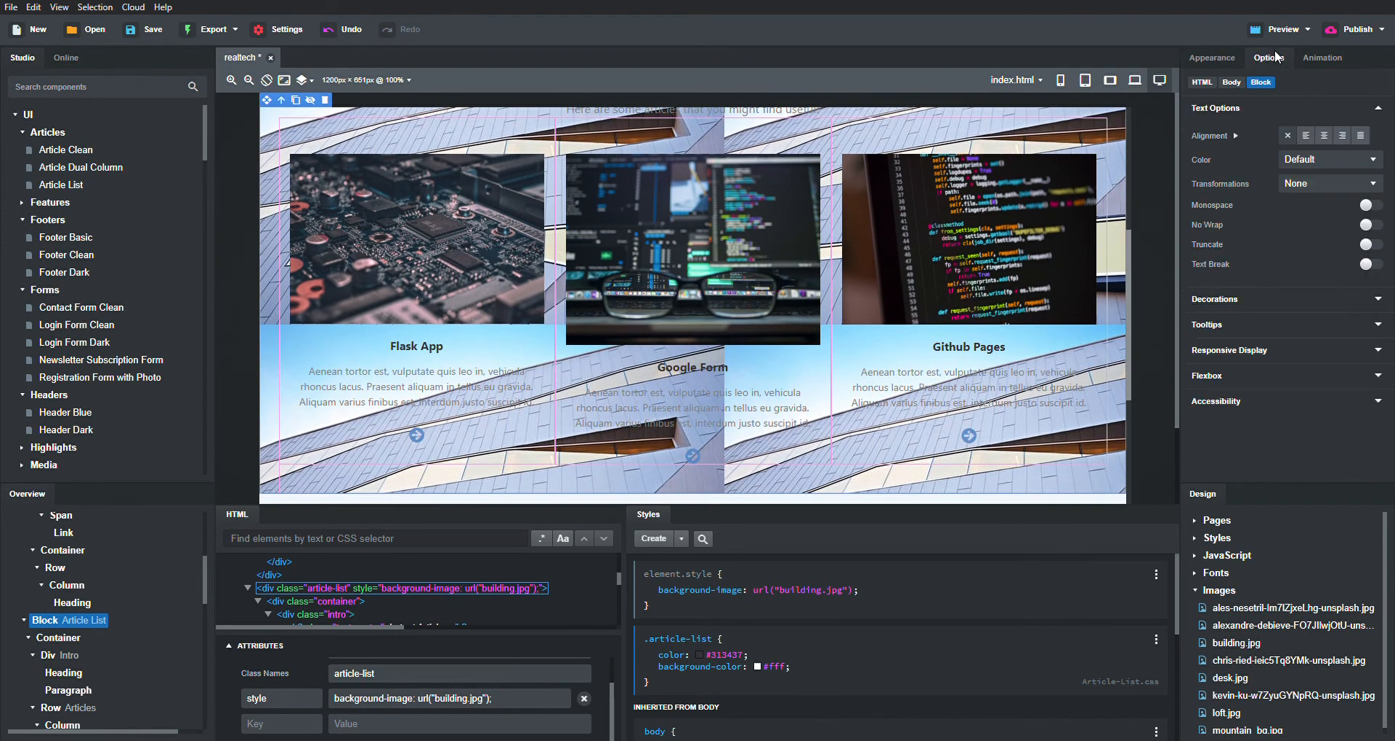
{"action": "left_click", "coordinate": [1209, 64]}
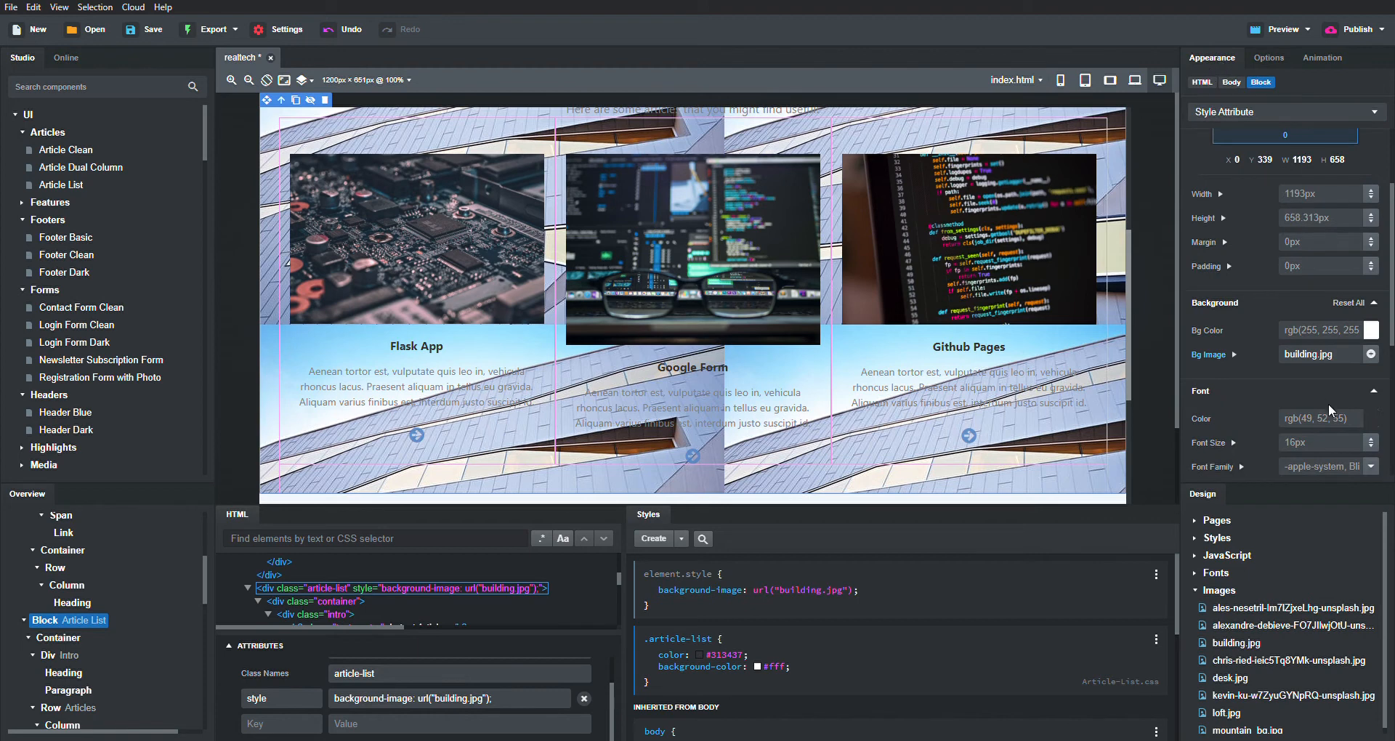
{"action": "scroll", "coordinate": [1328, 404], "scroll_direction": "down", "scroll_amount": 1}
{"action": "scroll", "coordinate": [1308, 319], "scroll_direction": "down", "scroll_amount": 1}
{"action": "scroll", "coordinate": [1308, 318], "scroll_direction": "up", "scroll_amount": 2}
- Set the background image to no-repeat and size it to cover the section
{"action": "left_click", "coordinate": [1360, 351]}
{"action": "left_click", "coordinate": [1232, 348]}
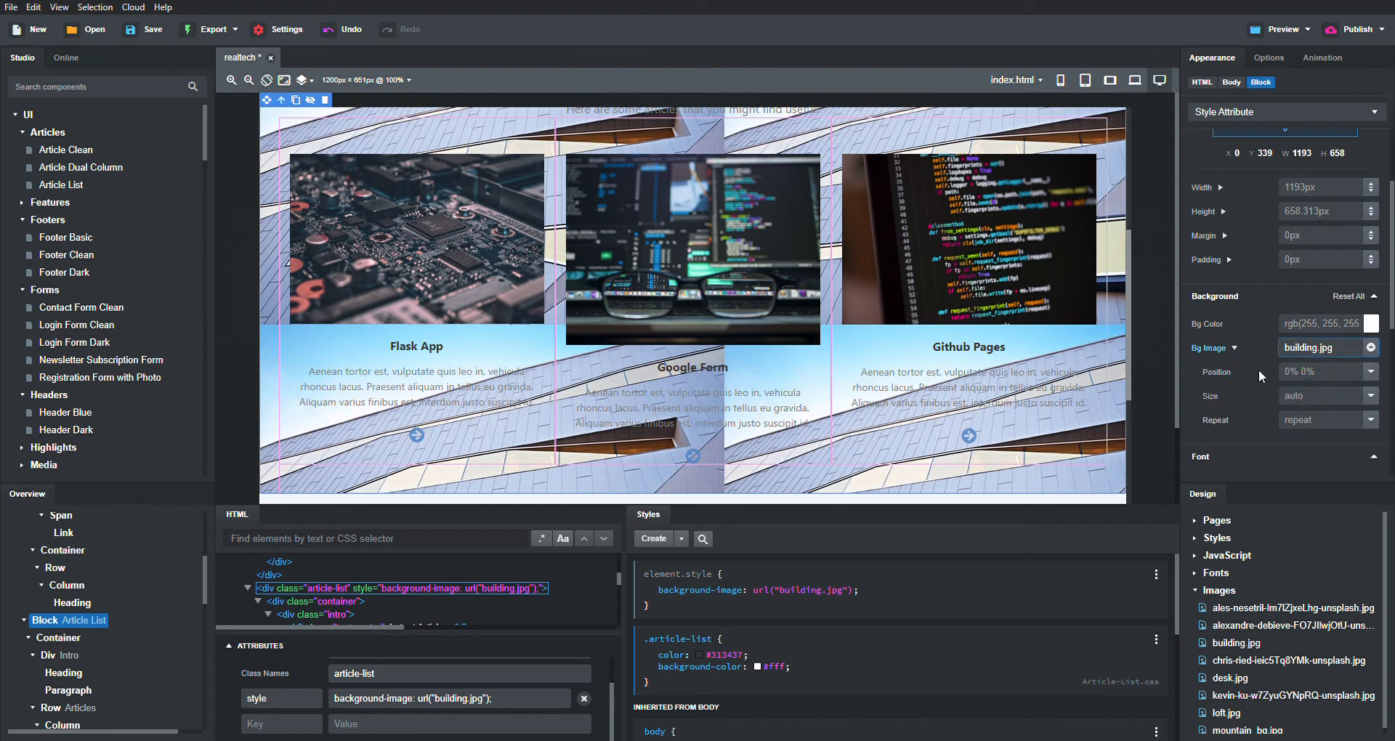
{"action": "scroll", "coordinate": [1238, 369], "scroll_direction": "down", "scroll_amount": 1}
{"action": "left_click", "coordinate": [1363, 371]}
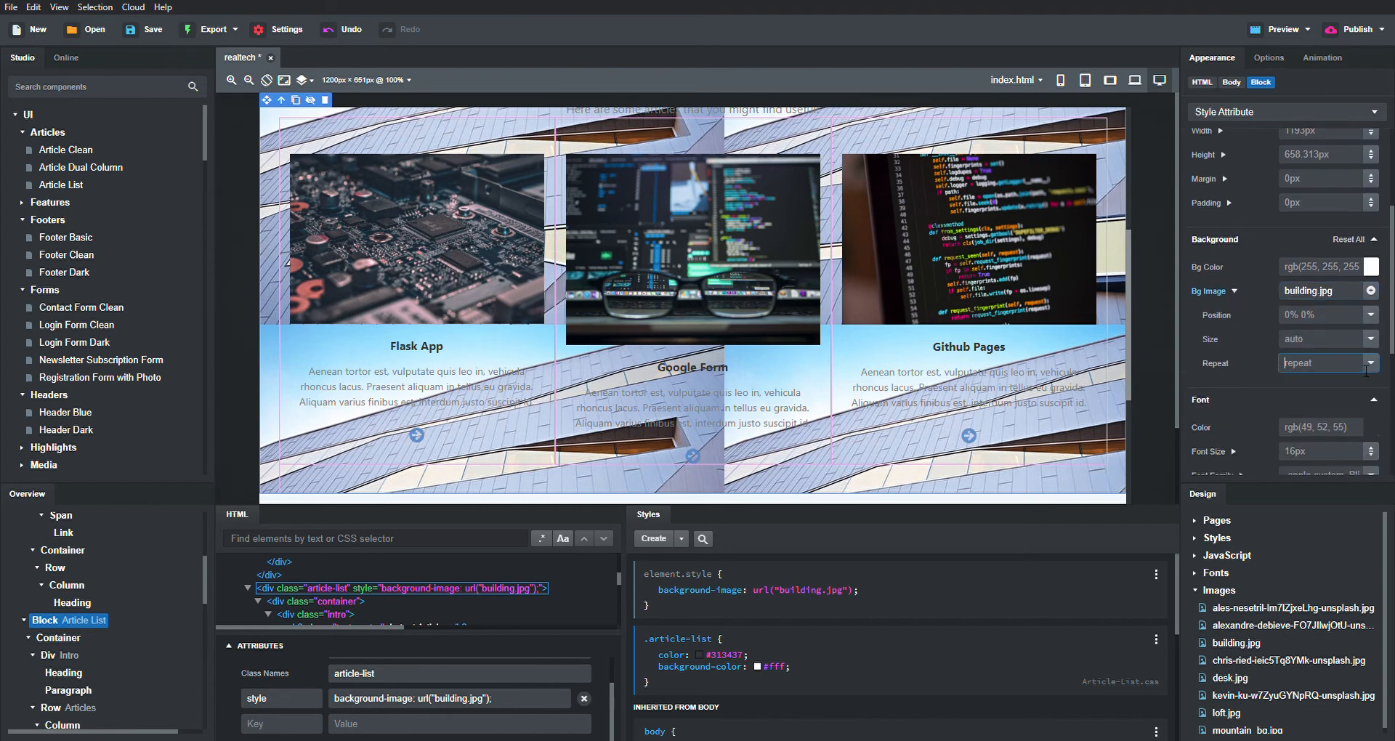
{"action": "left_click", "coordinate": [1370, 365]}
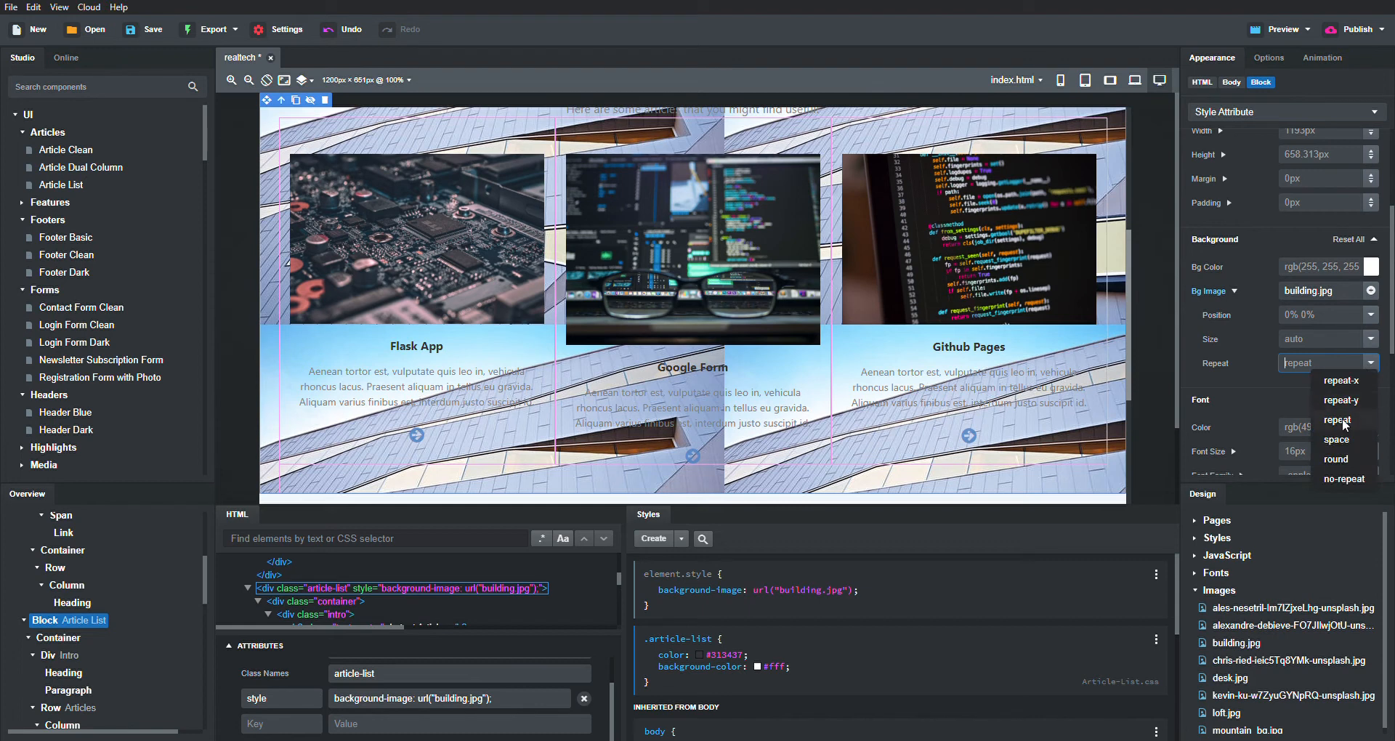
{"action": "left_click", "coordinate": [1345, 479]}
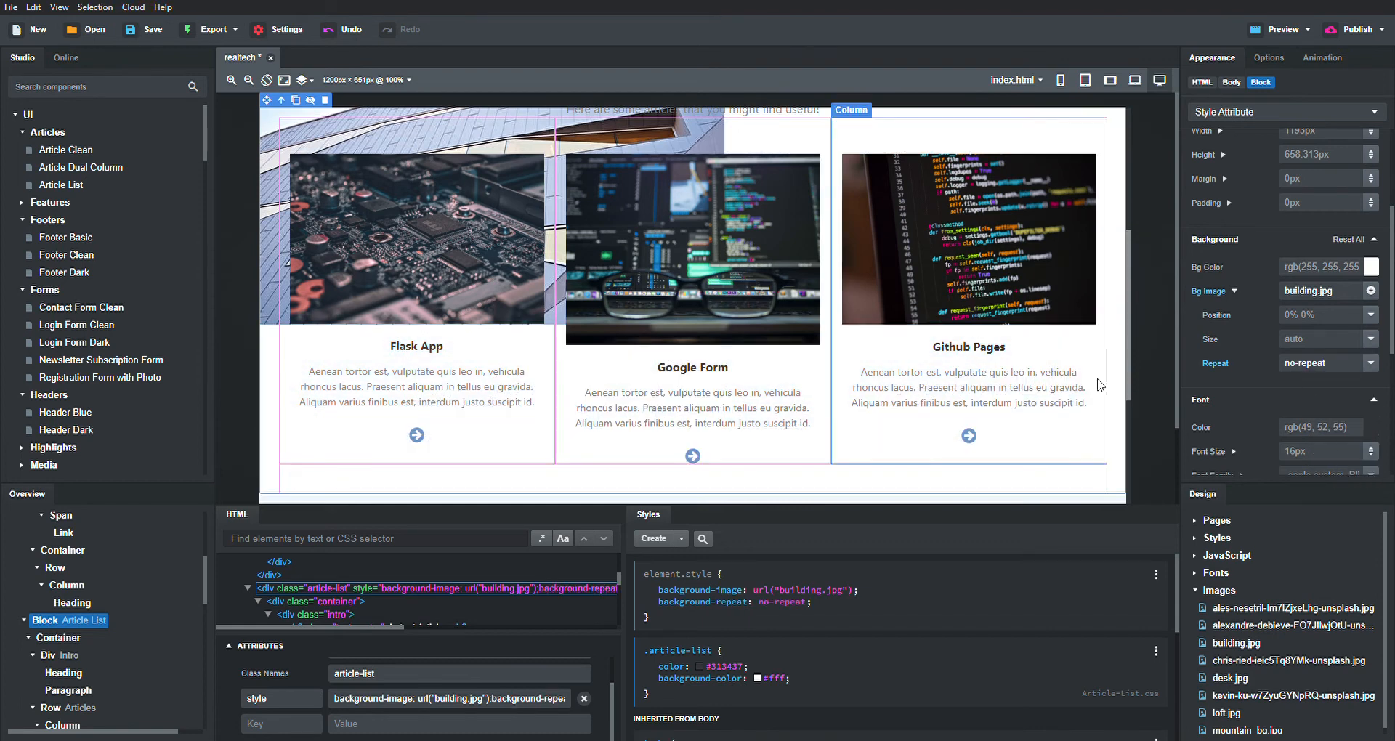
{"action": "left_click", "coordinate": [1369, 340]}
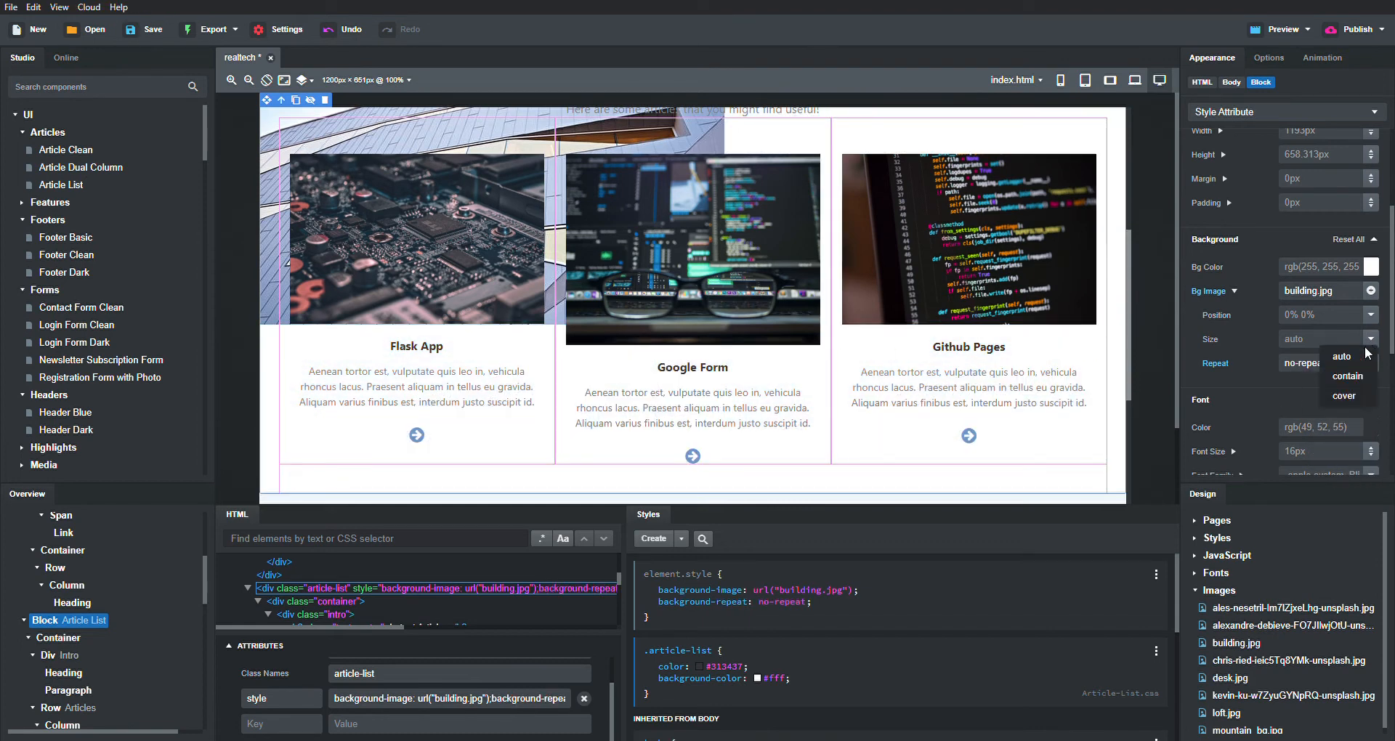
{"action": "left_click", "coordinate": [1361, 376]}
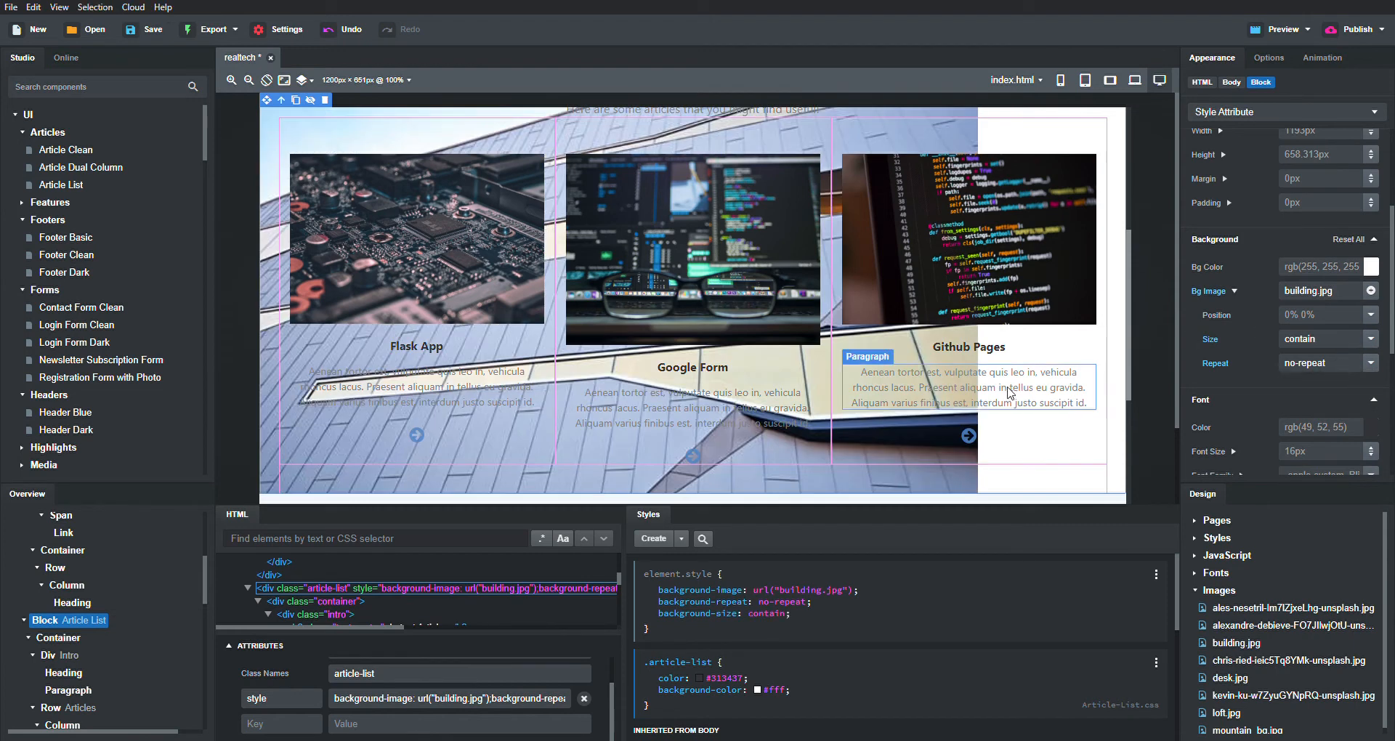
{"action": "left_click", "coordinate": [1371, 341]}
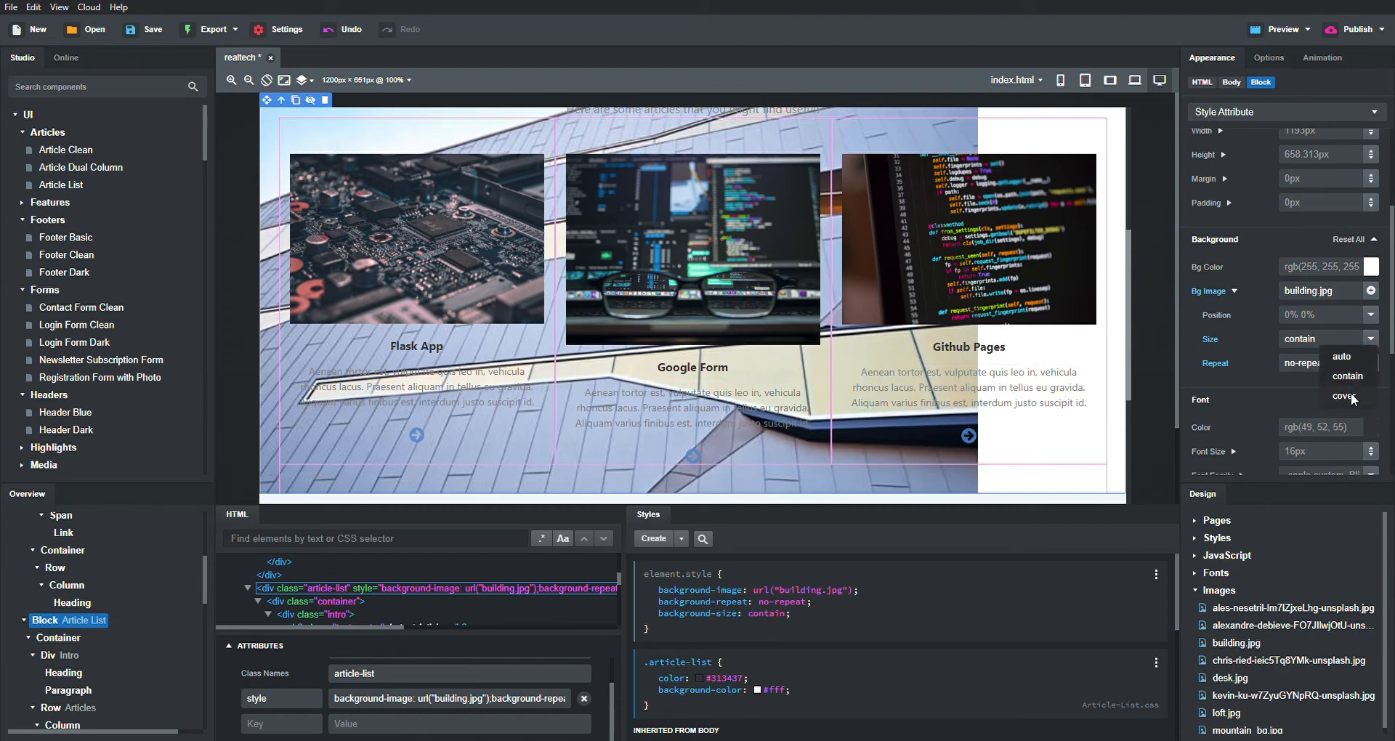
{"action": "left_click", "coordinate": [1348, 396]}
{"action": "scroll", "coordinate": [1027, 454], "scroll_direction": "up", "scroll_amount": 5}
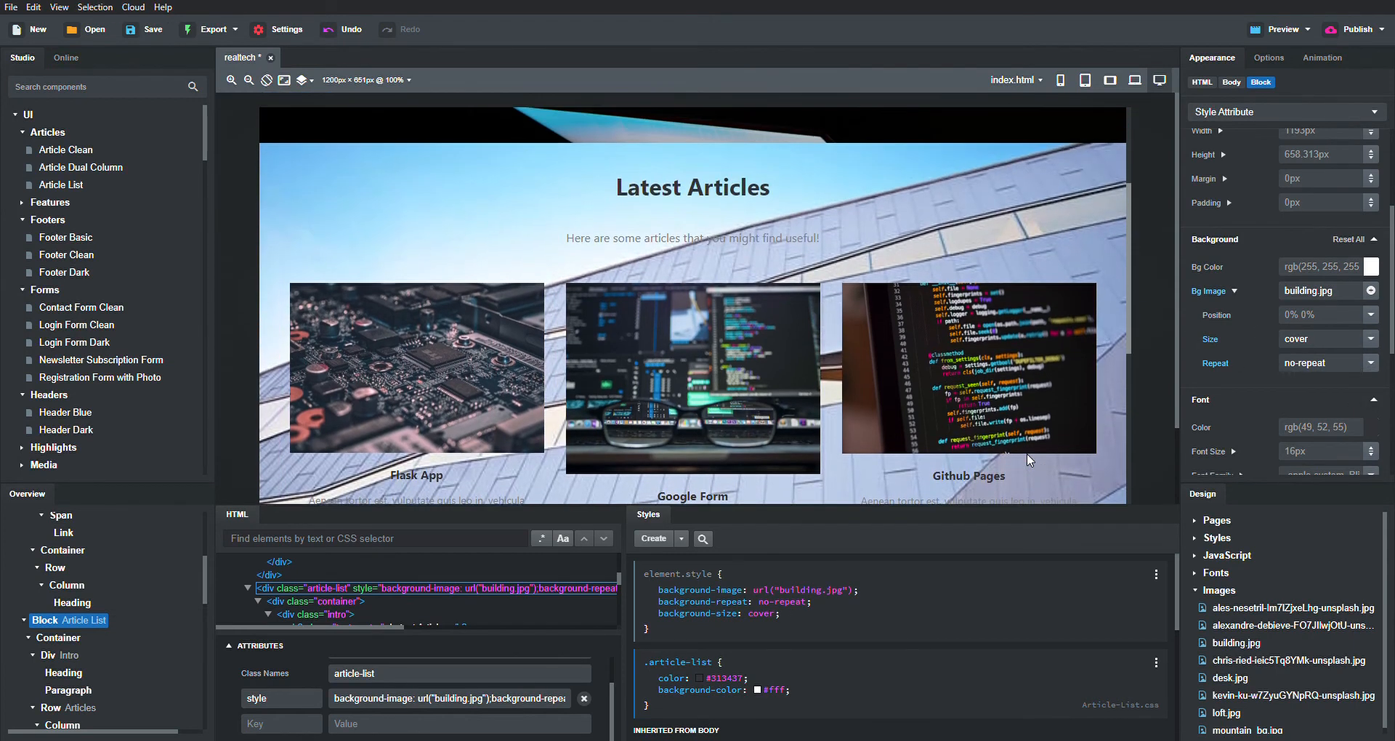
{"action": "scroll", "coordinate": [1026, 455], "scroll_direction": "down", "scroll_amount": 5}
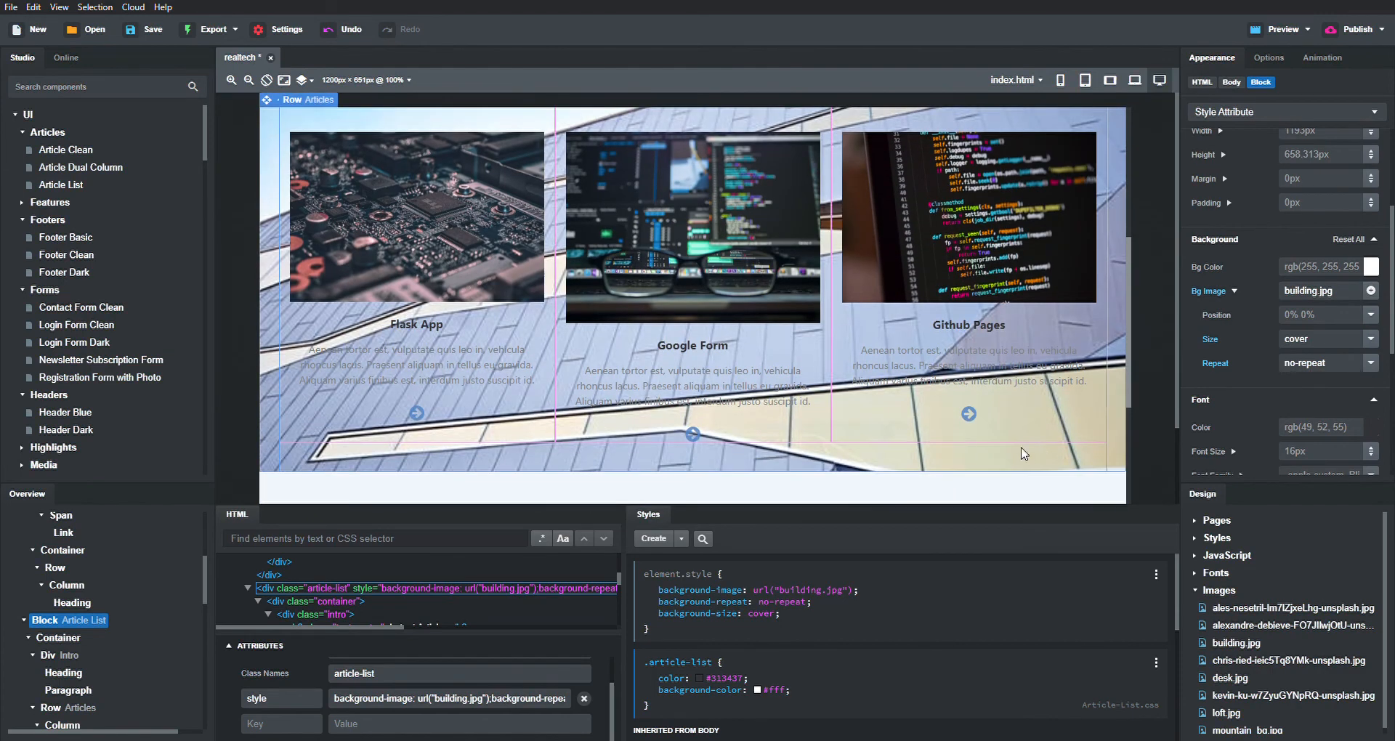
{"action": "left_click", "coordinate": [1349, 298]}
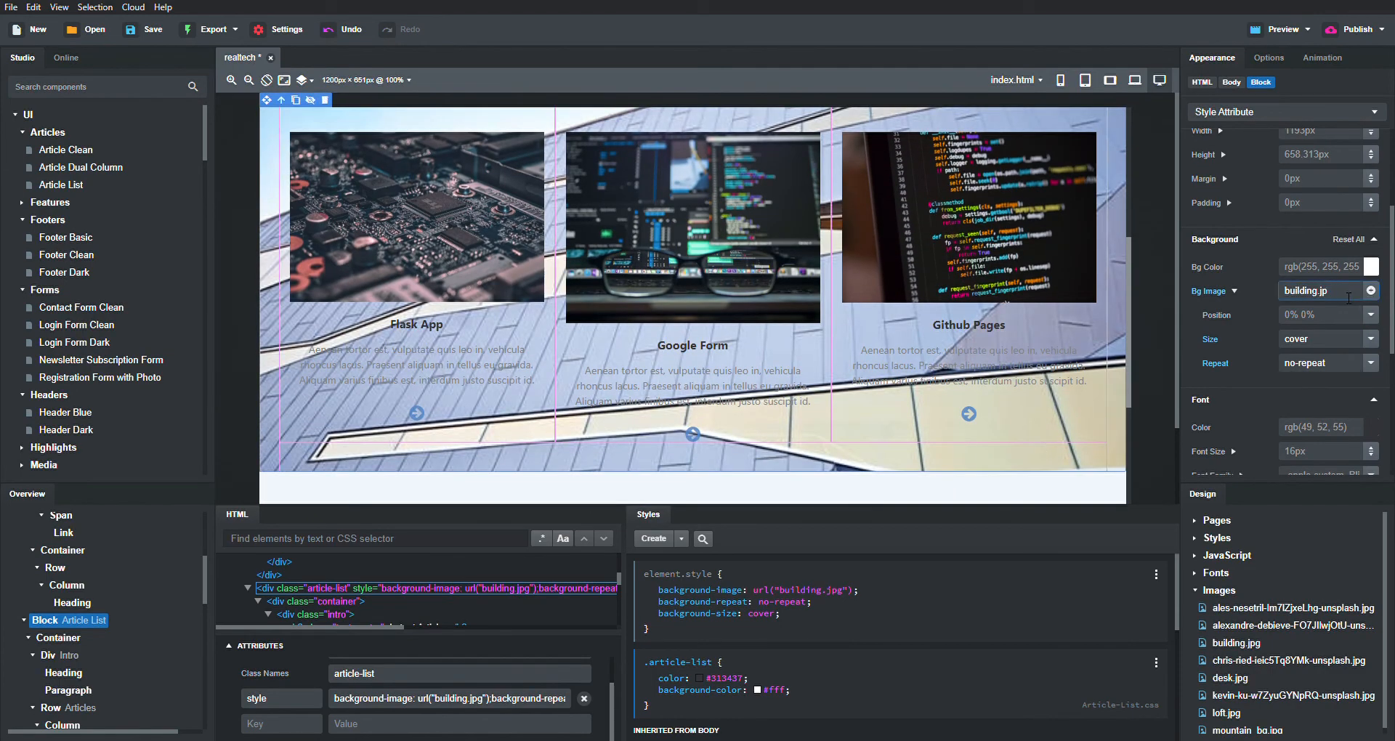
{"action": "key", "text": "BackSpace"}
{"action": "key", "text": "BackSpace"}
{"action": "key", "text": "BackSpace"}
{"action": "key", "text": "BackSpace"}
{"action": "key", "text": "BackSpace"}
{"action": "key", "text": "BackSpace"}
{"action": "key", "text": "BackSpace"}
{"action": "key", "text": "BackSpace"}
{"action": "key", "text": "Return"}
{"action": "key", "text": "ctrl+s"}
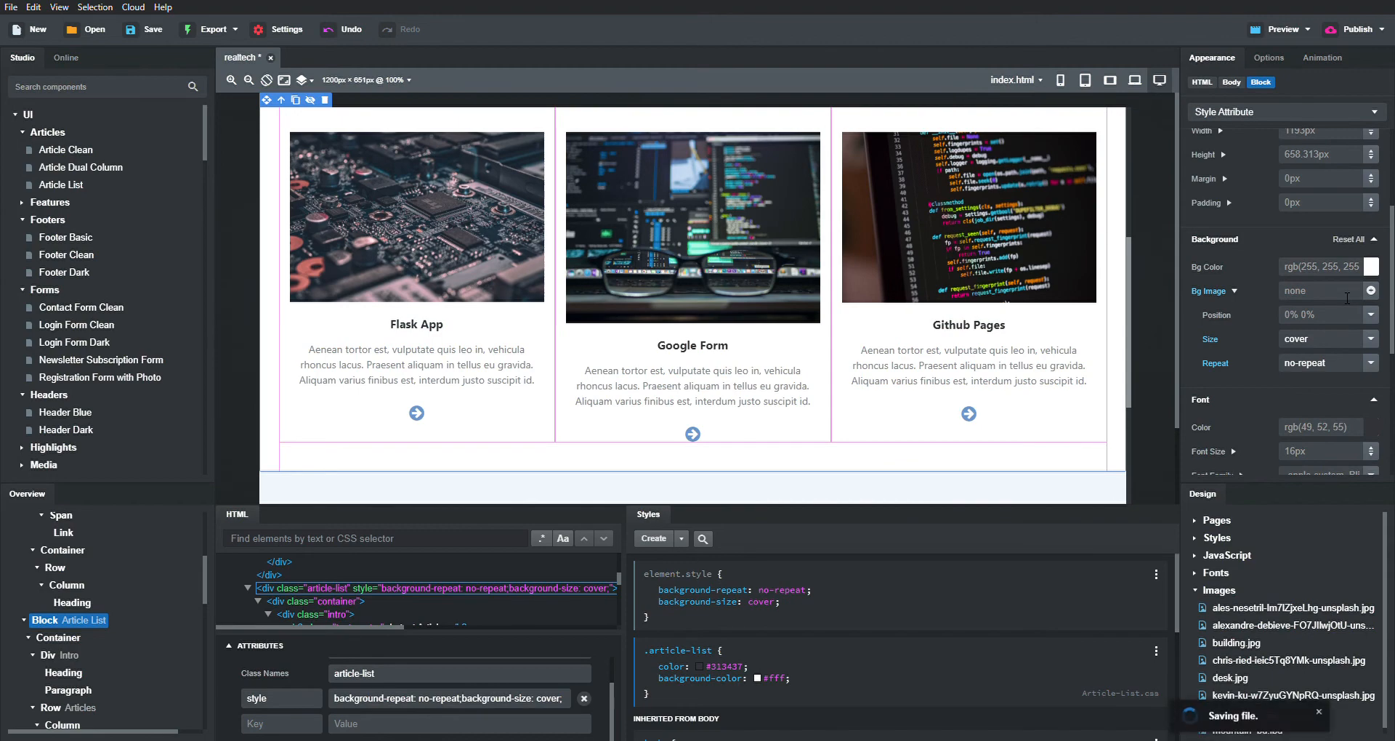
{"action": "scroll", "coordinate": [937, 294], "scroll_direction": "down", "scroll_amount": 5}
{"action": "scroll", "coordinate": [937, 294], "scroll_direction": "up", "scroll_amount": 2}
{"action": "scroll", "coordinate": [937, 295], "scroll_direction": "down", "scroll_amount": 2}
{"action": "scroll", "coordinate": [941, 294], "scroll_direction": "up", "scroll_amount": 5}
{"action": "scroll", "coordinate": [940, 294], "scroll_direction": "down", "scroll_amount": 2}
{"action": "scroll", "coordinate": [938, 294], "scroll_direction": "up", "scroll_amount": 3}
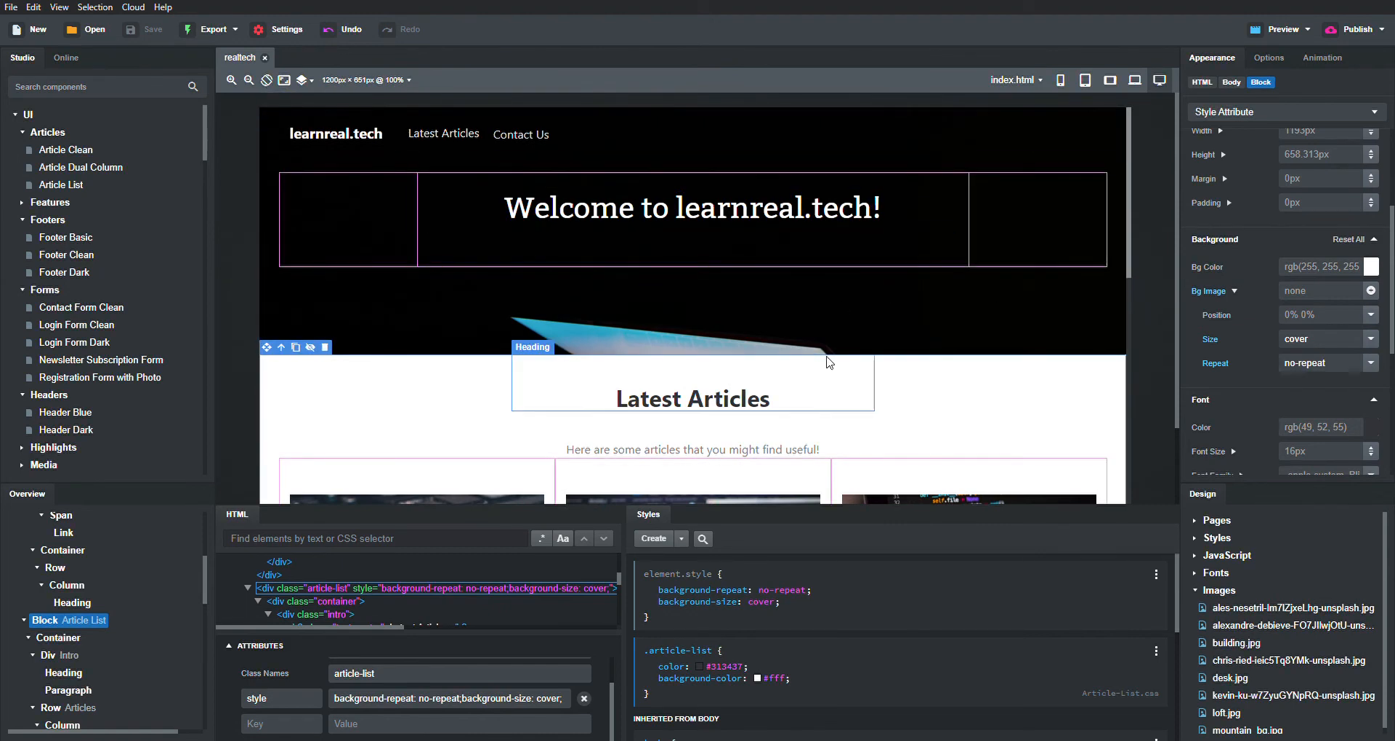
{"action": "scroll", "coordinate": [828, 359], "scroll_direction": "down", "scroll_amount": 3}
{"action": "scroll", "coordinate": [829, 361], "scroll_direction": "down", "scroll_amount": 3}
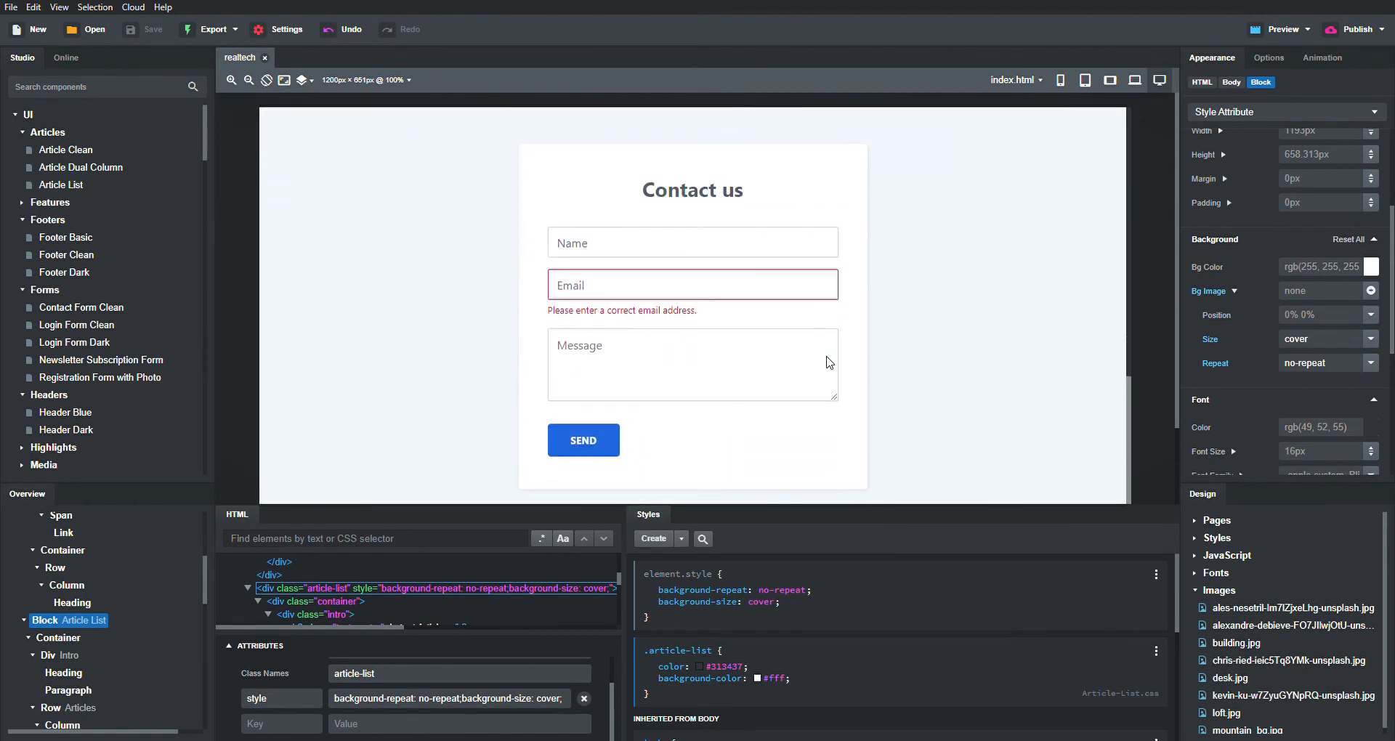
{"action": "left_click", "coordinate": [717, 191]}
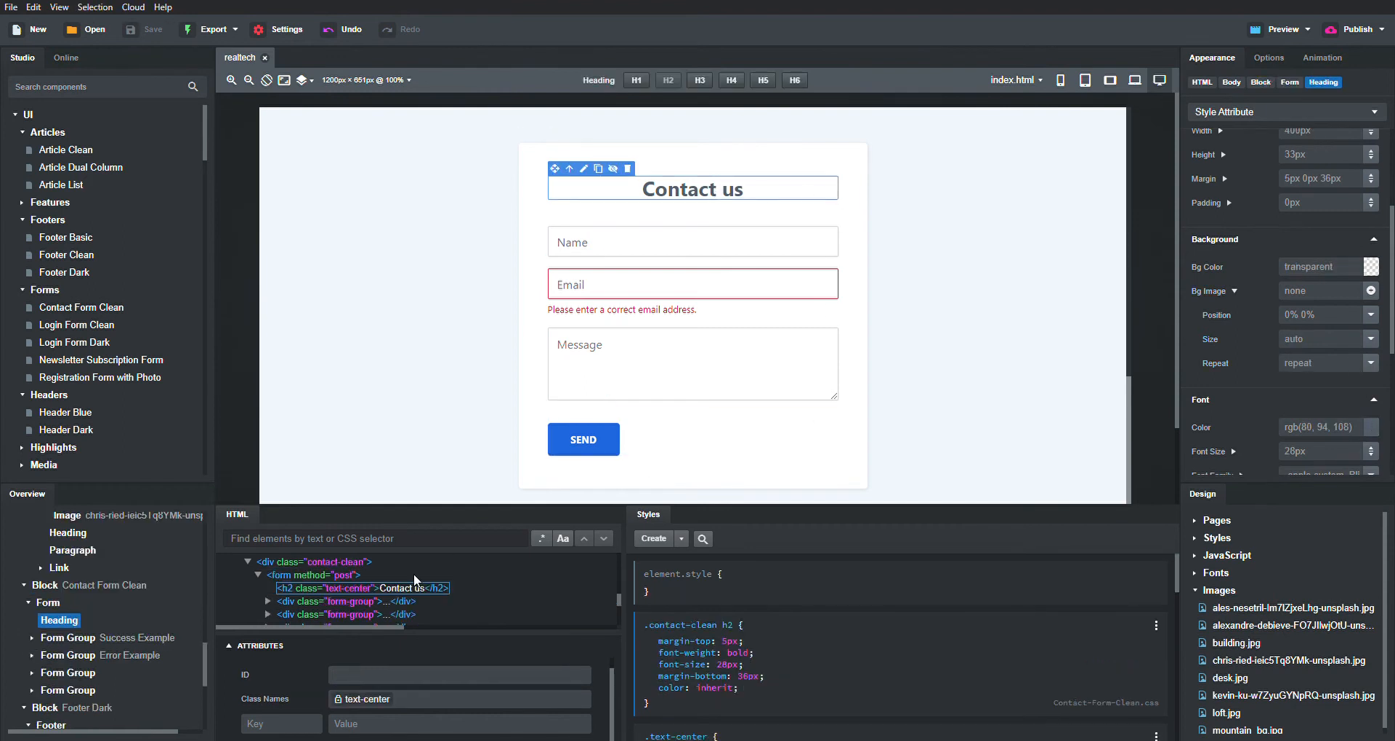
{"action": "scroll", "coordinate": [341, 581], "scroll_direction": "up", "scroll_amount": 5}
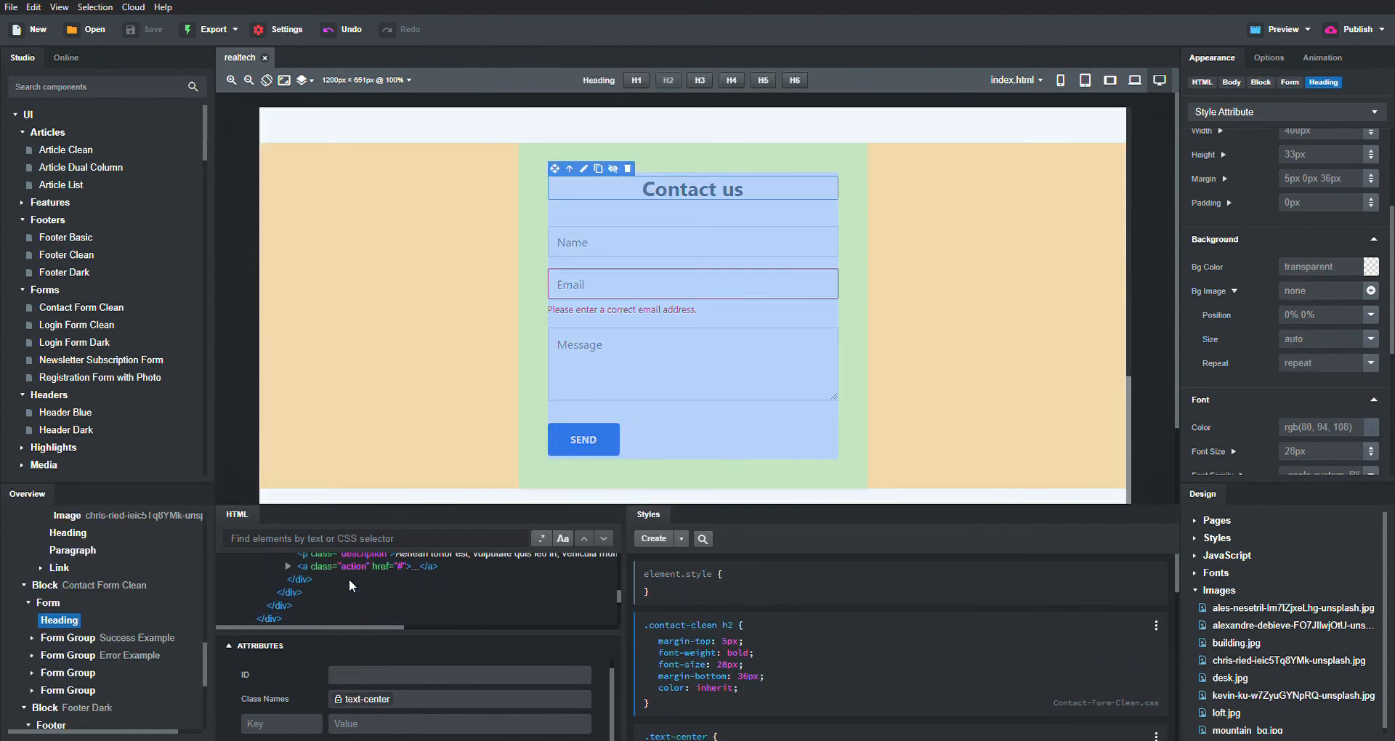
{"action": "scroll", "coordinate": [351, 585], "scroll_direction": "down", "scroll_amount": 5}
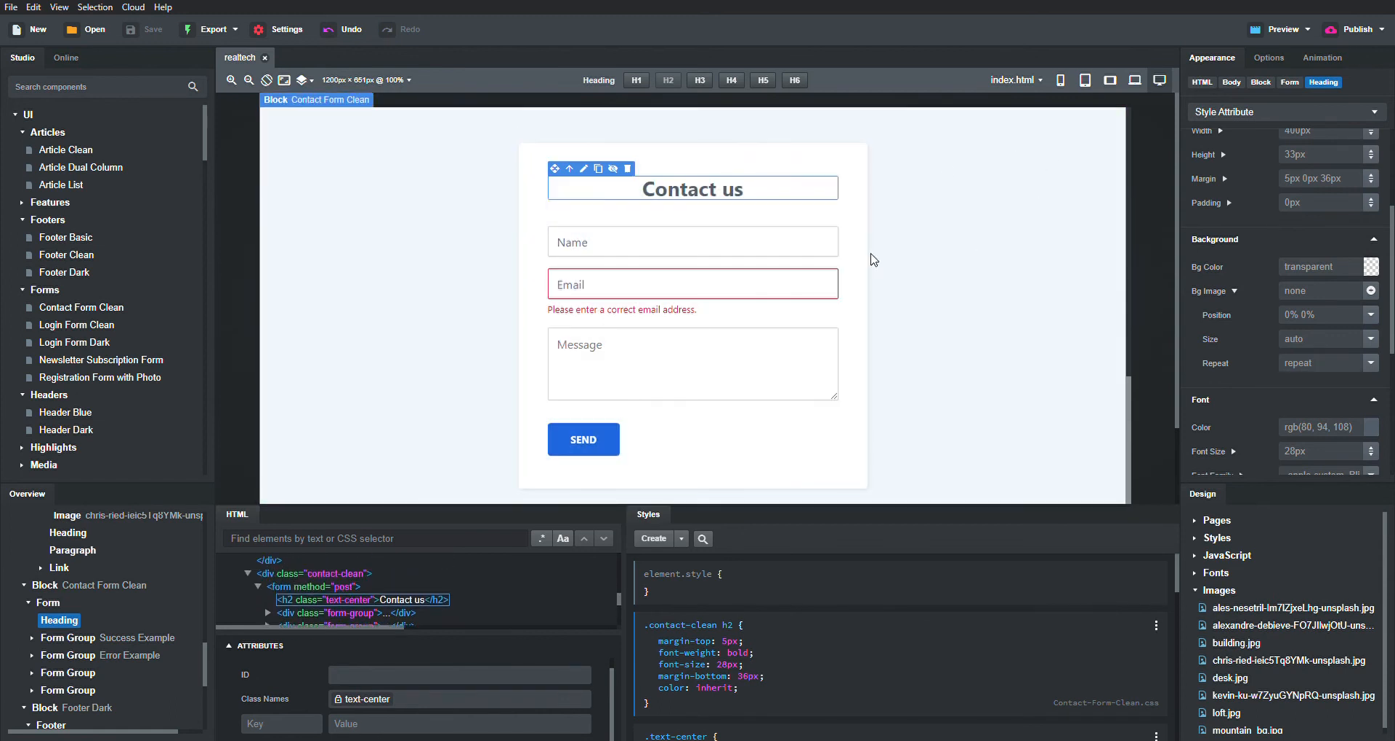
- Give the Contact Form Clean block the ID contactform and save the project
{"action": "left_click", "coordinate": [1267, 84]}
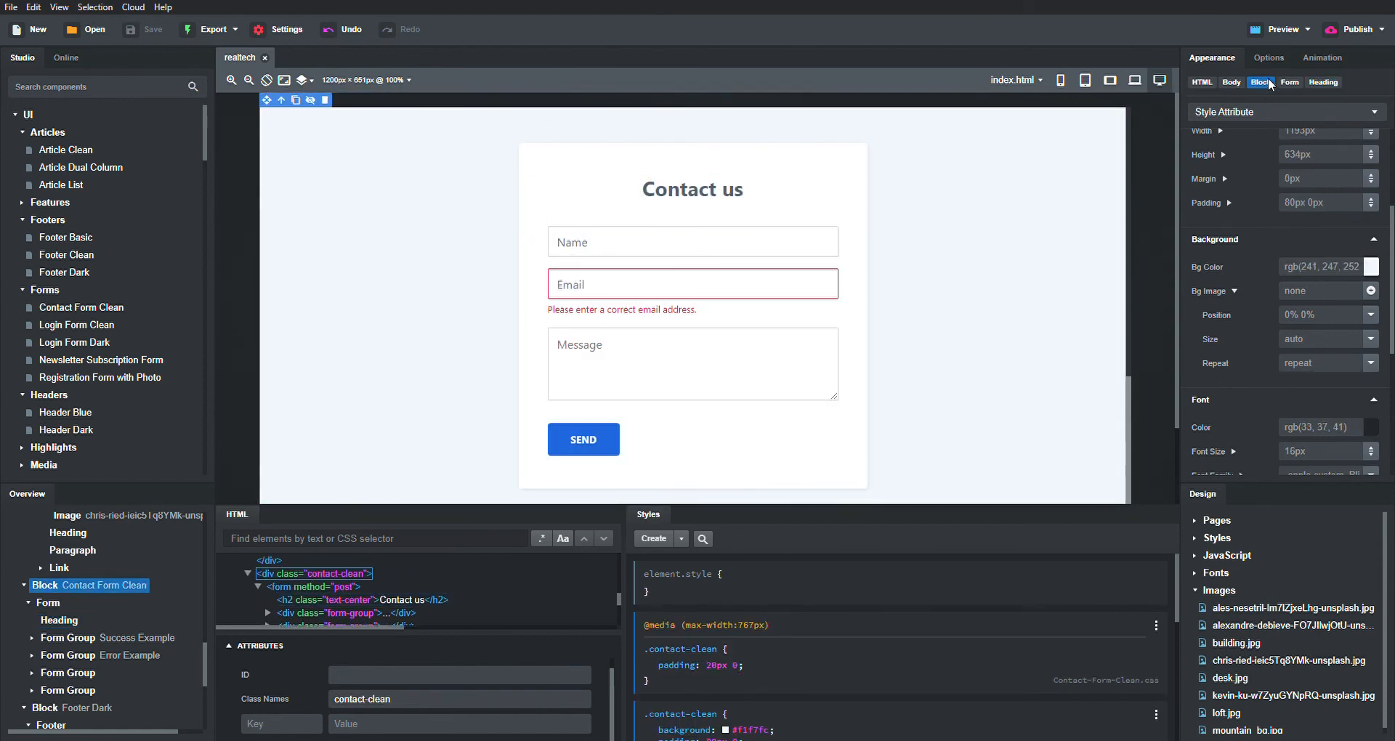
{"action": "scroll", "coordinate": [385, 582], "scroll_direction": "up", "scroll_amount": 1}
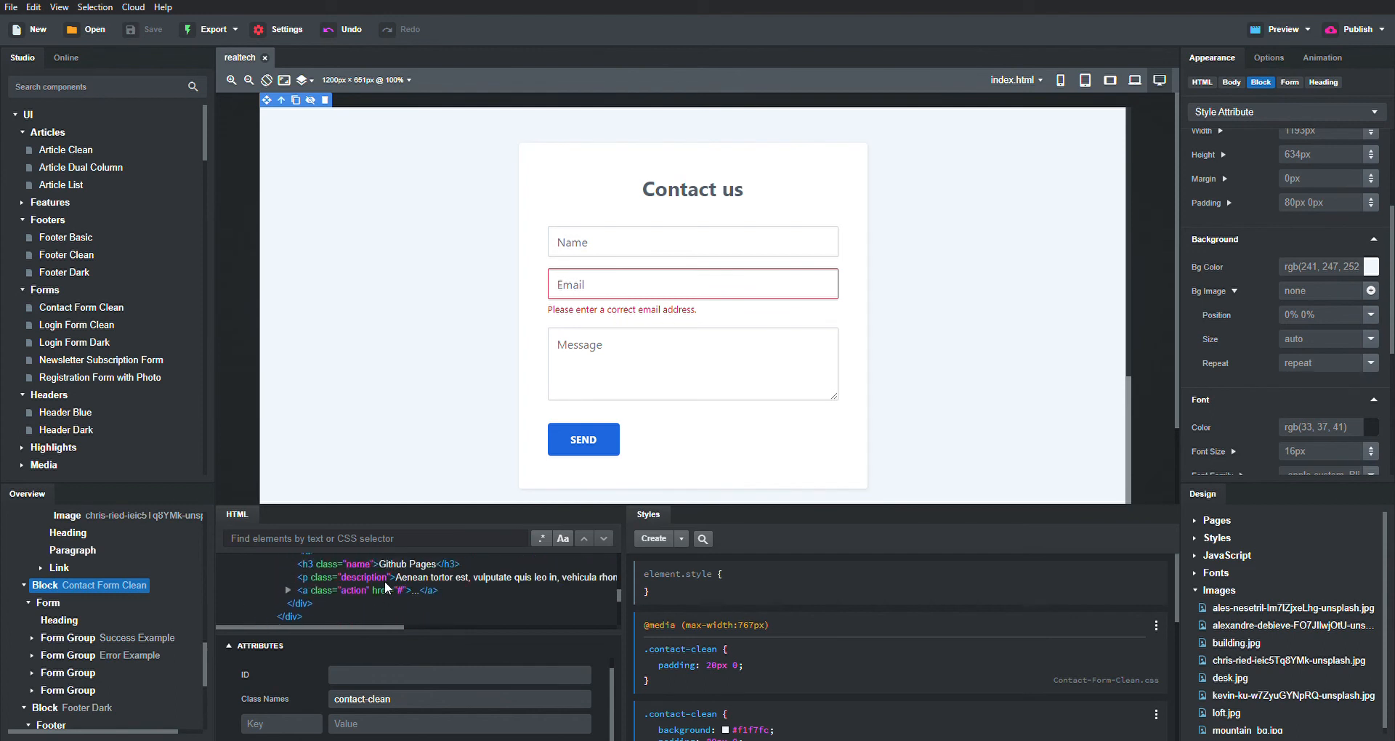
{"action": "scroll", "coordinate": [385, 581], "scroll_direction": "down", "scroll_amount": 1}
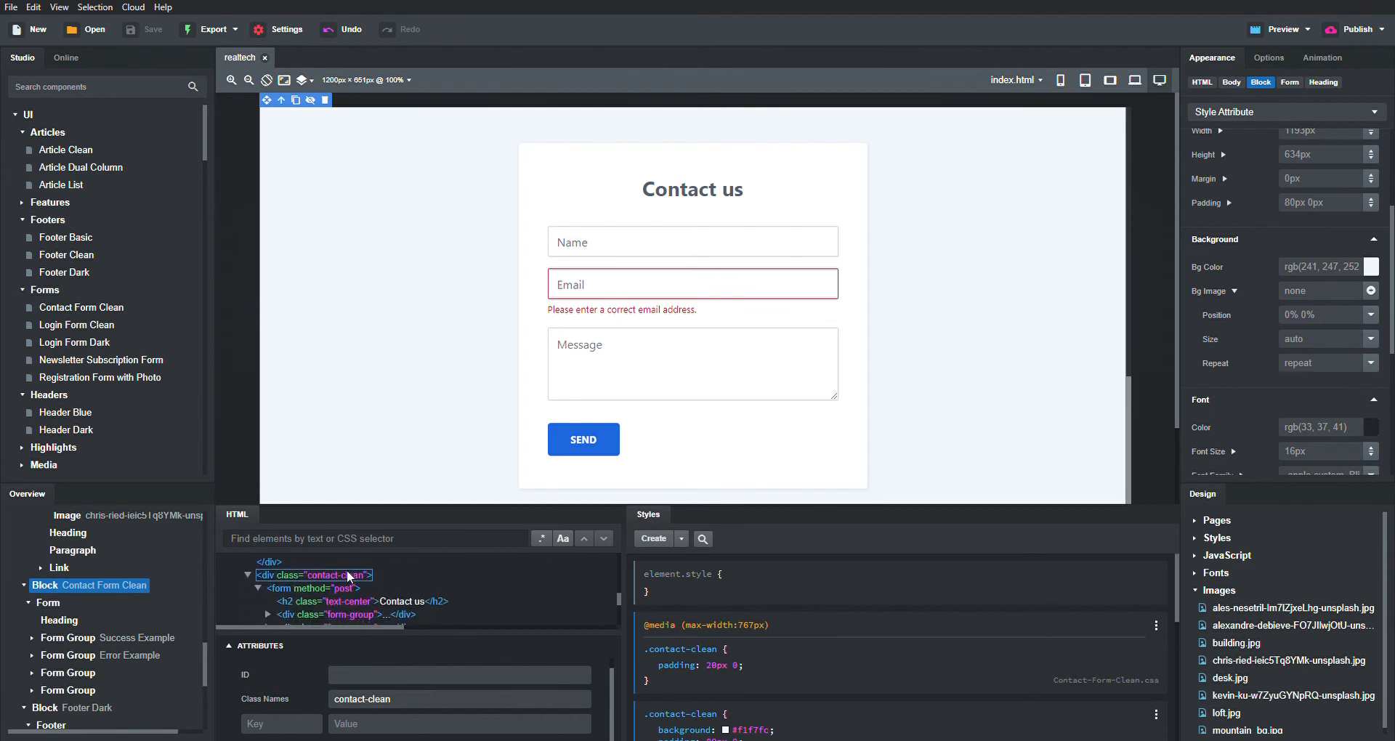
{"action": "left_click", "coordinate": [378, 674]}
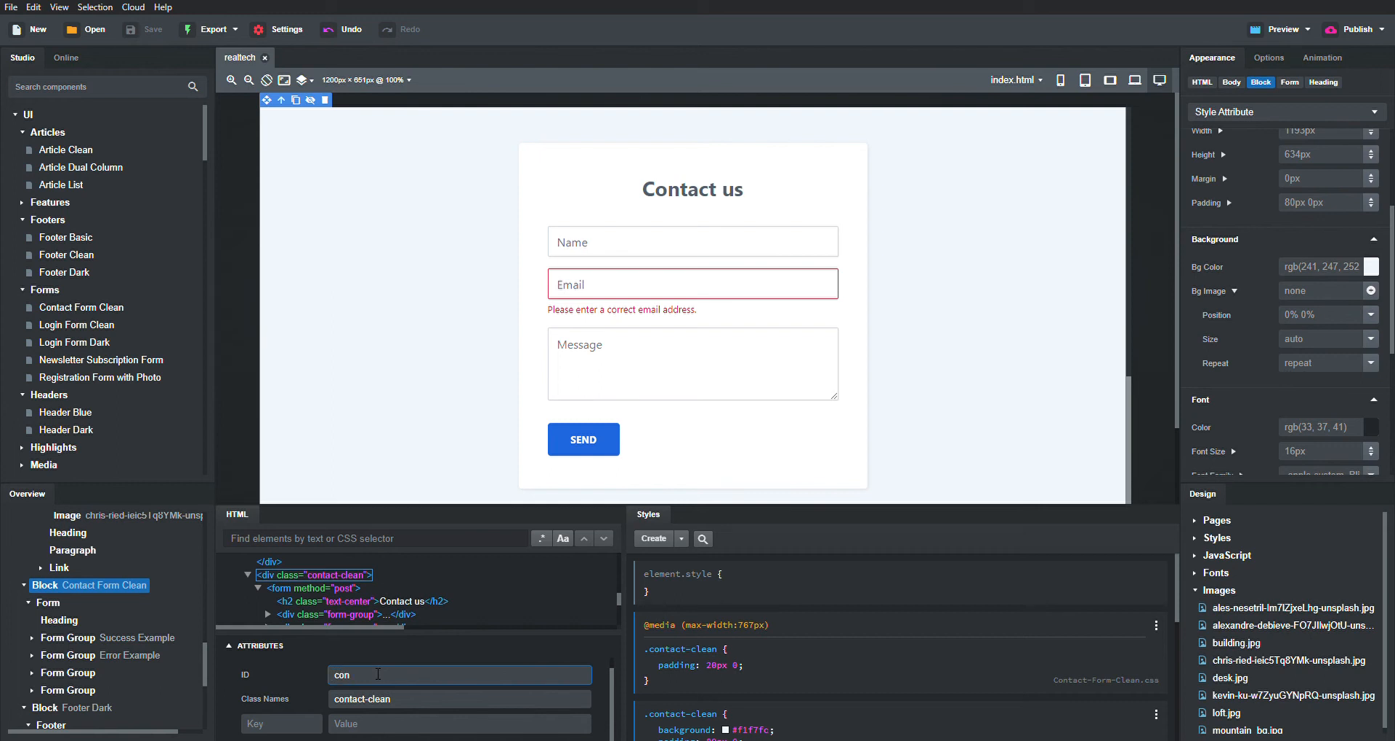
{"action": "type", "text": "rm"}
{"action": "key", "text": "Return"}
{"action": "left_click", "coordinate": [434, 683]}
{"action": "key", "text": "ctrl+s"}
{"action": "scroll", "coordinate": [578, 304], "scroll_direction": "up", "scroll_amount": 3}
{"action": "scroll", "coordinate": [578, 304], "scroll_direction": "up", "scroll_amount": 6}
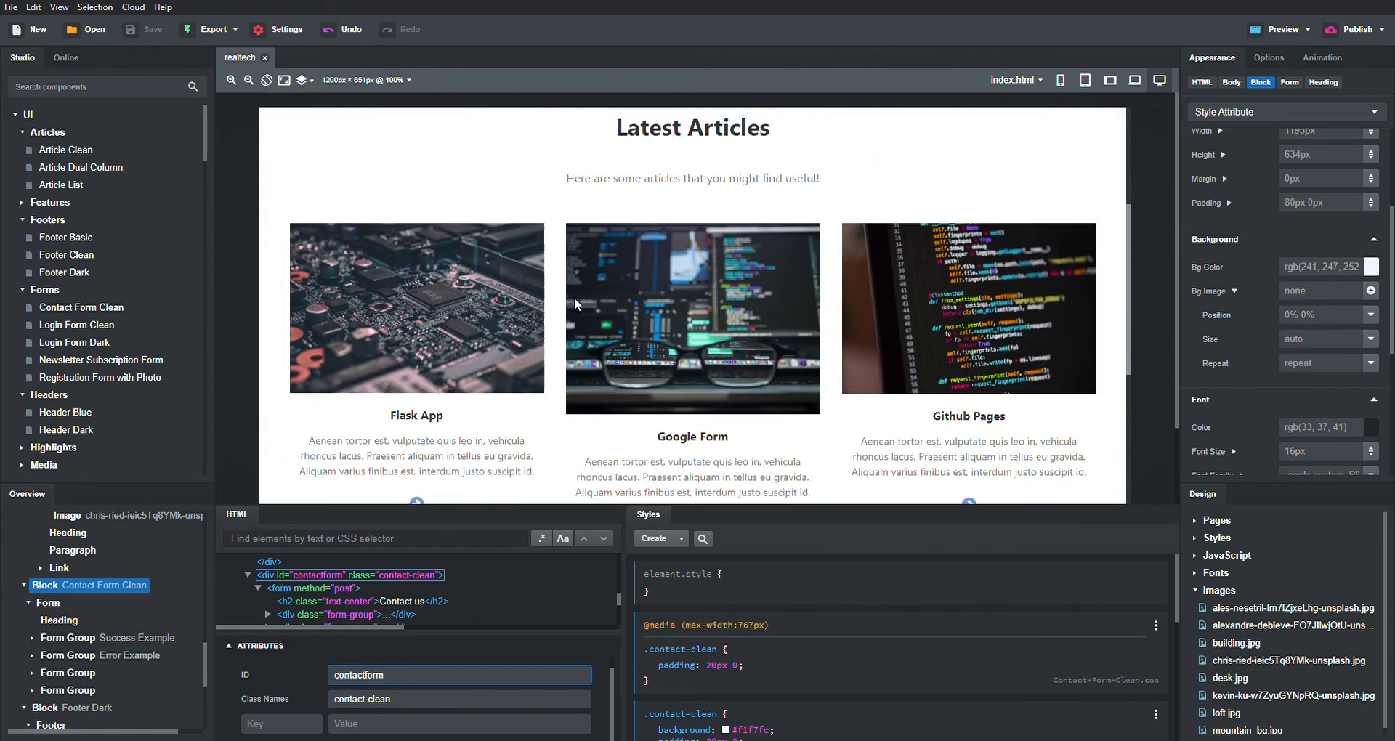
{"action": "left_click", "coordinate": [776, 396]}
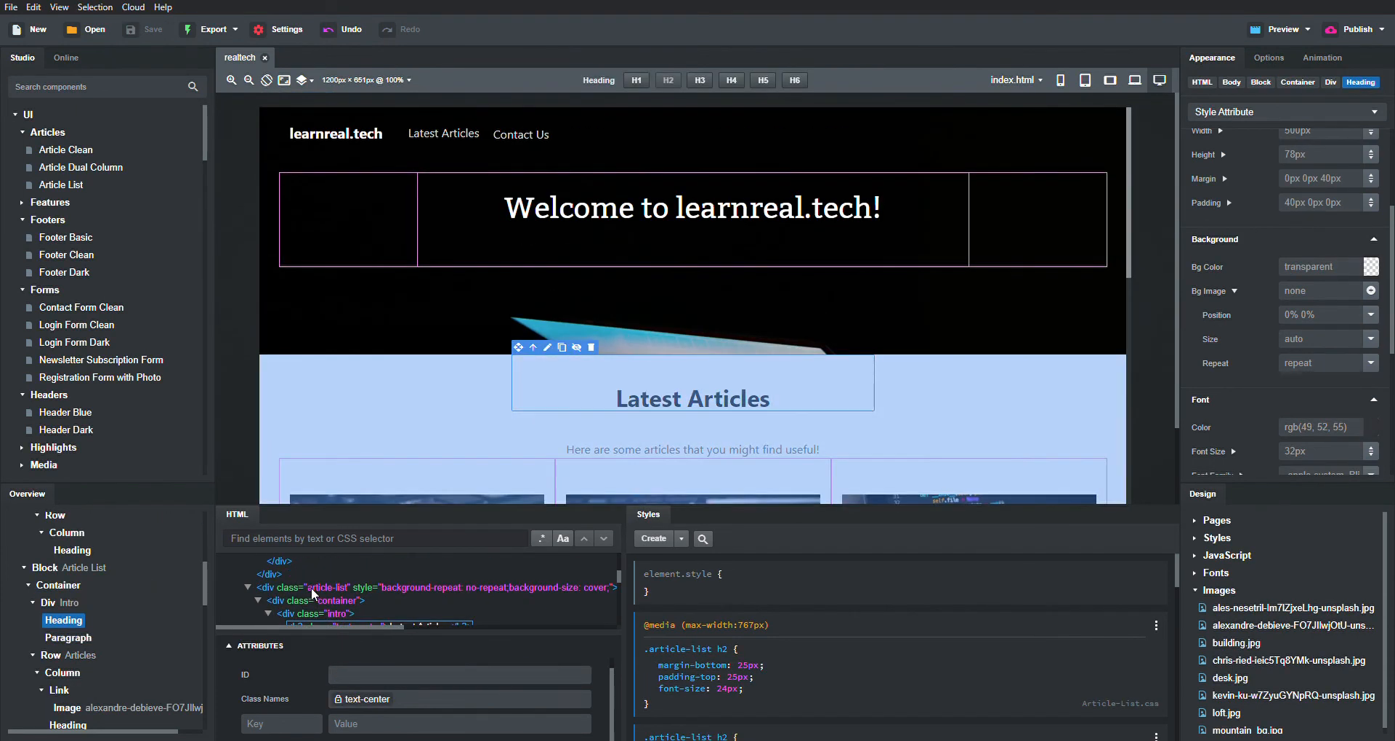
- Type articles as the ID of the Article List block's container
{"action": "left_click", "coordinate": [310, 587]}
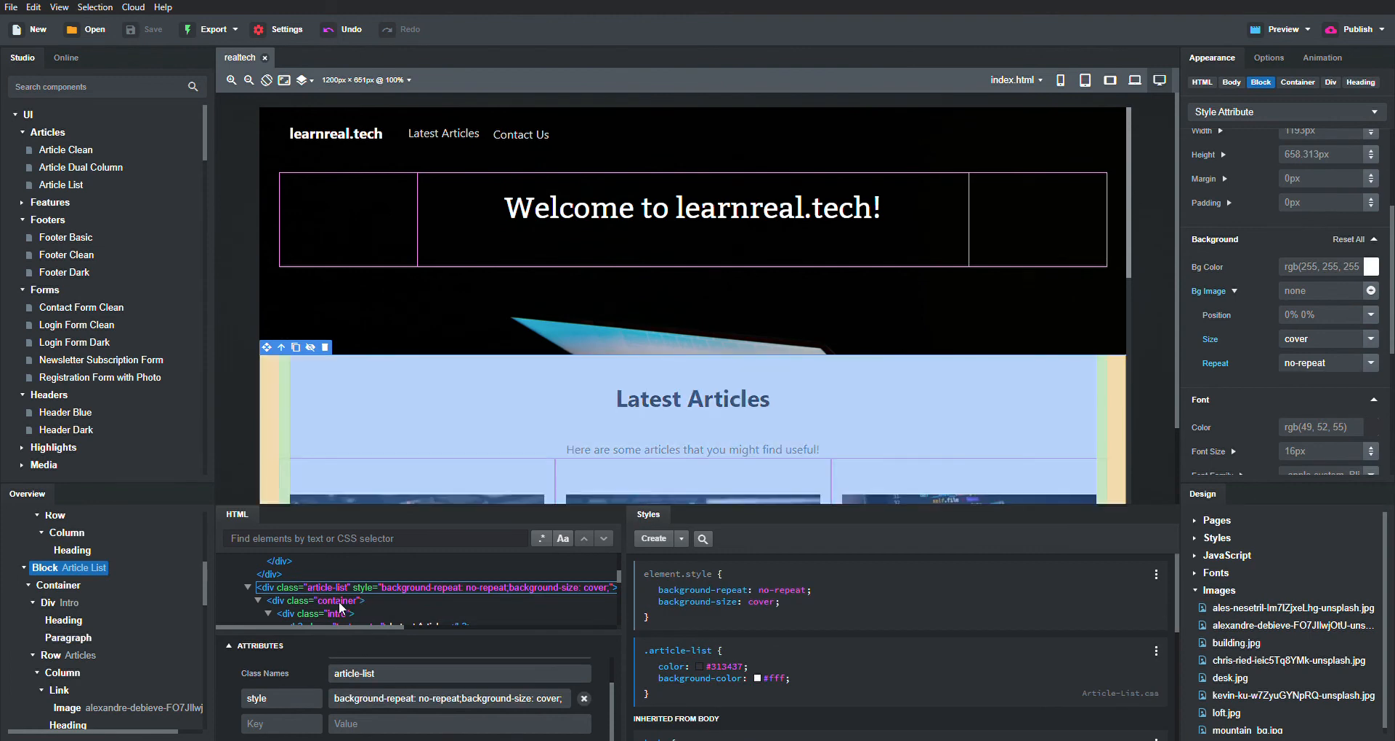
{"action": "left_click", "coordinate": [340, 601]}
{"action": "left_click", "coordinate": [409, 675]}
{"action": "type", "text": "articles"}
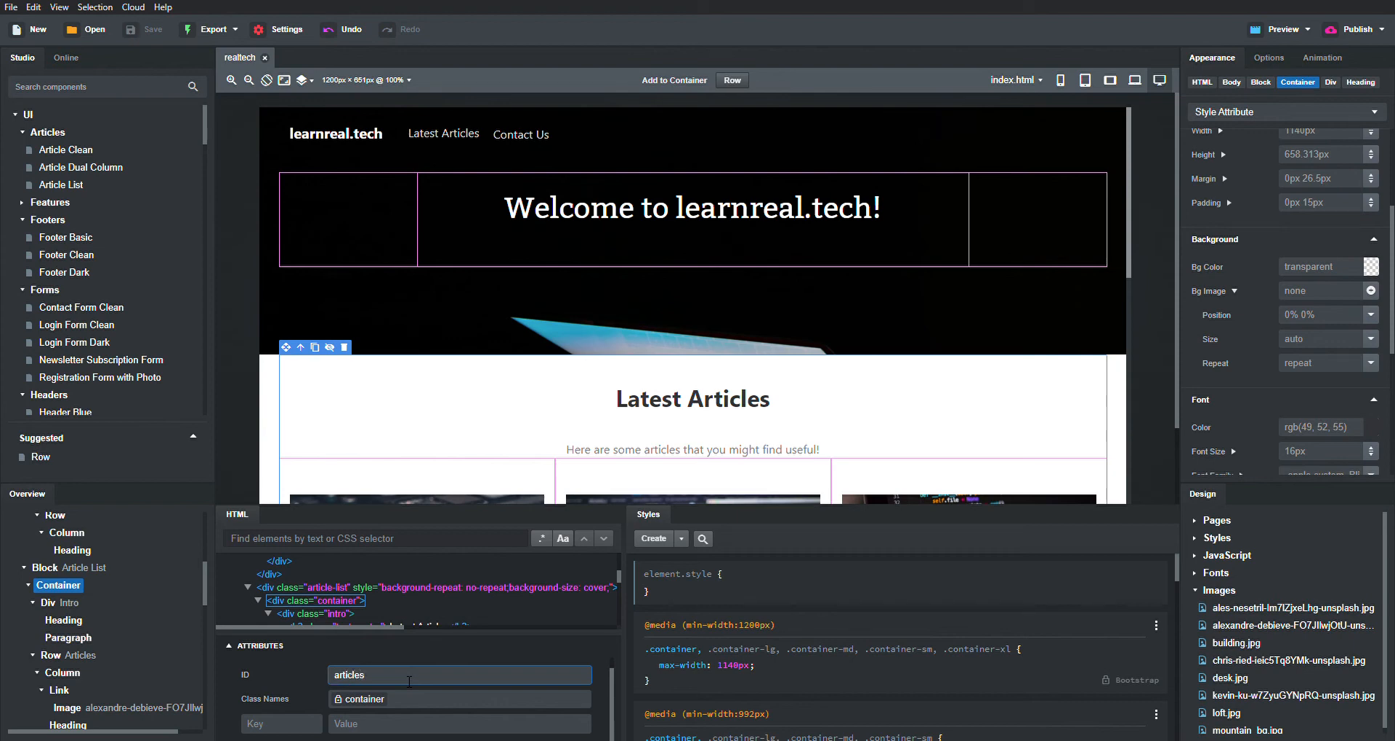
- Commit the articles ID and point the Latest Articles and Contact Us nav links to #articles and #contactform
{"action": "key", "text": "Return"}
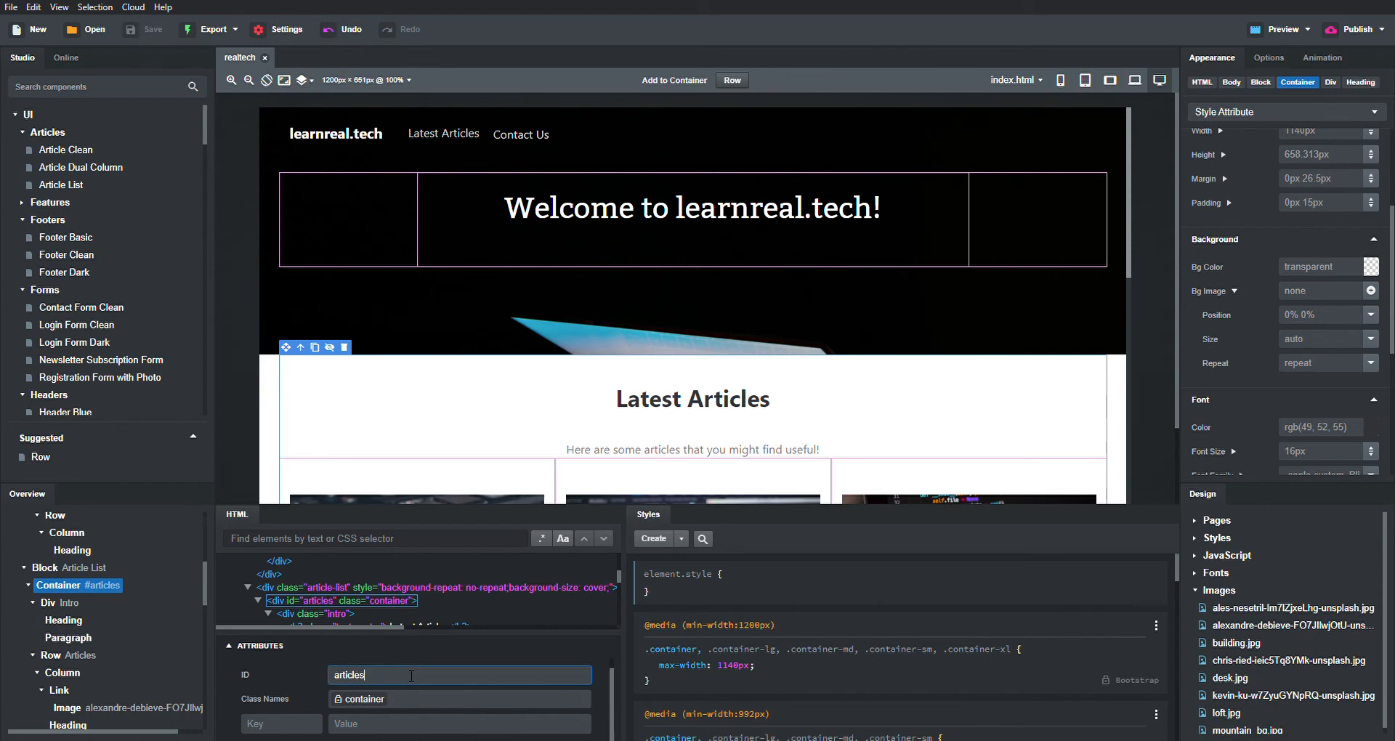
{"action": "left_click", "coordinate": [452, 135]}
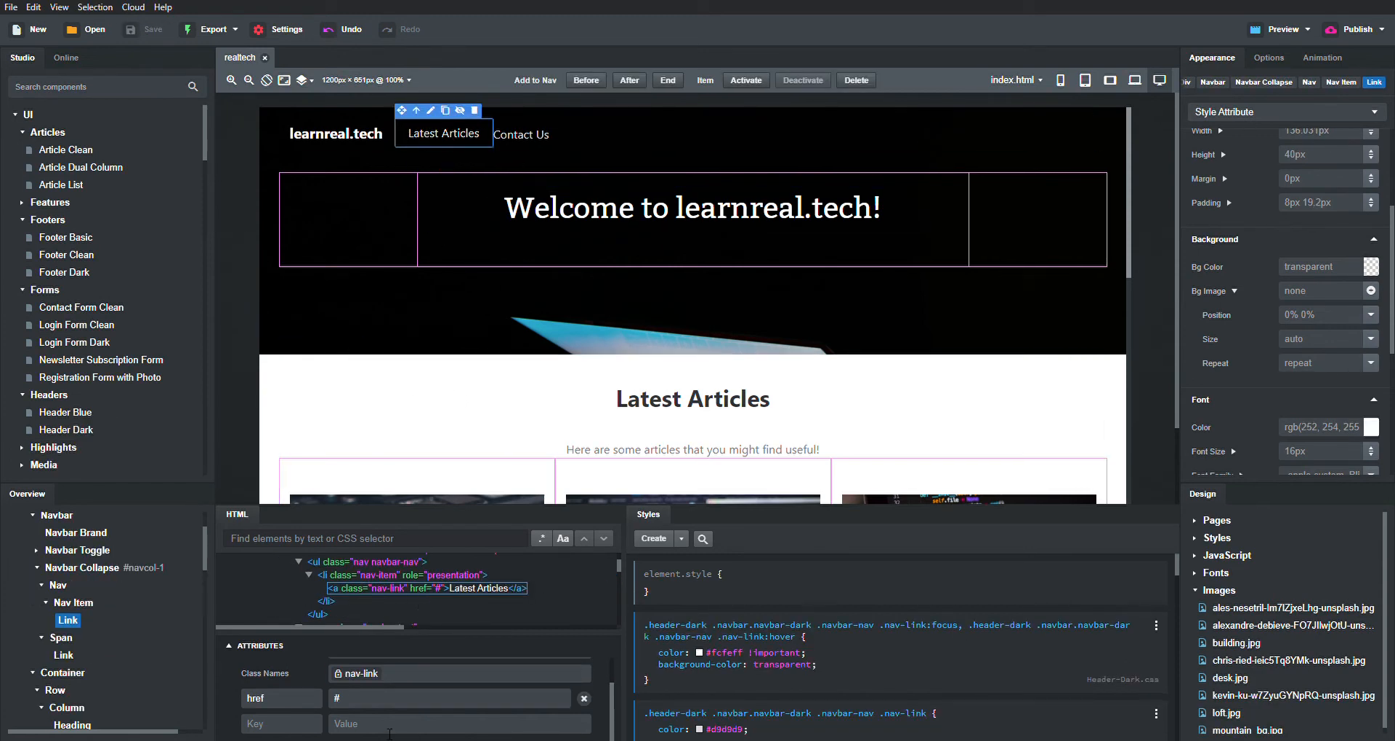
{"action": "type", "text": "rticles"}
{"action": "left_click", "coordinate": [527, 136]}
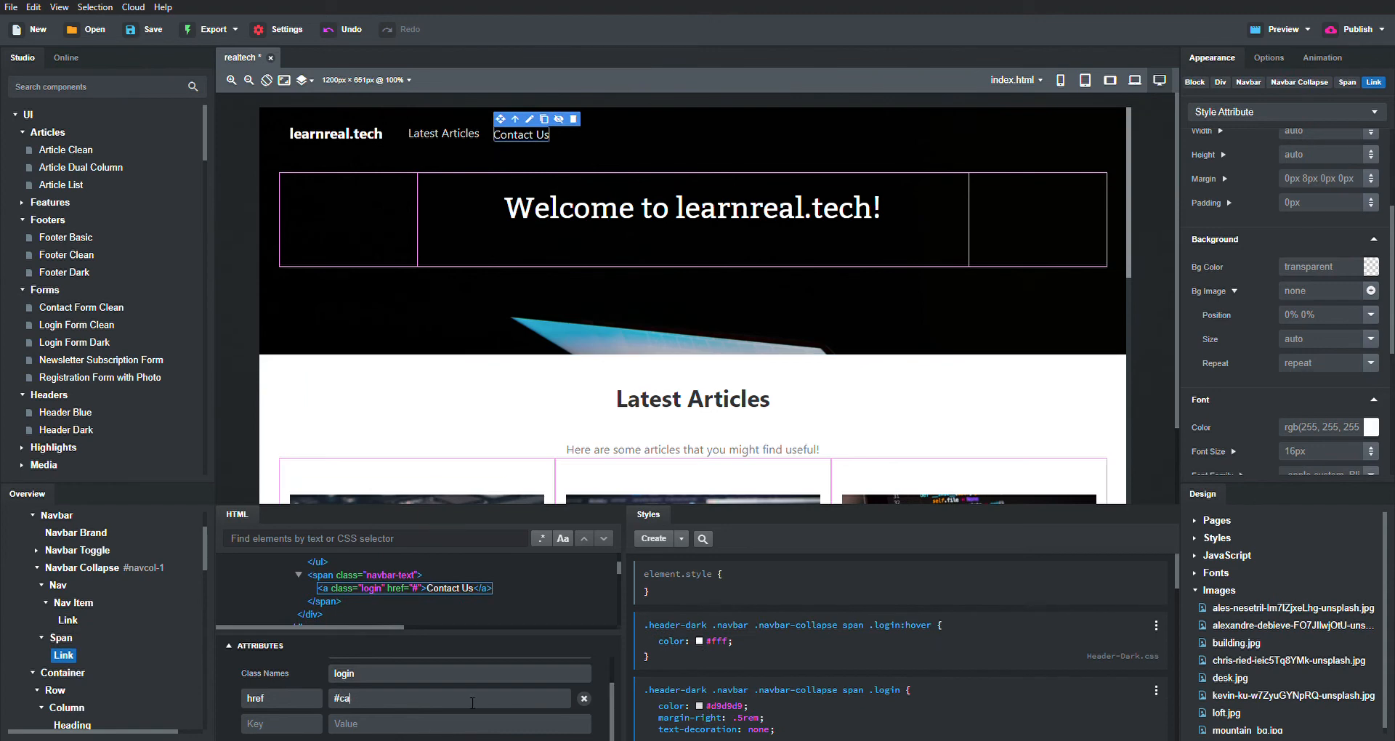
{"action": "type", "text": "om"}
- Save the project and collapse the HTML/Styles code panels
{"action": "key", "text": "ctrl+s"}
{"action": "scroll", "coordinate": [1041, 380], "scroll_direction": "down", "scroll_amount": 12}
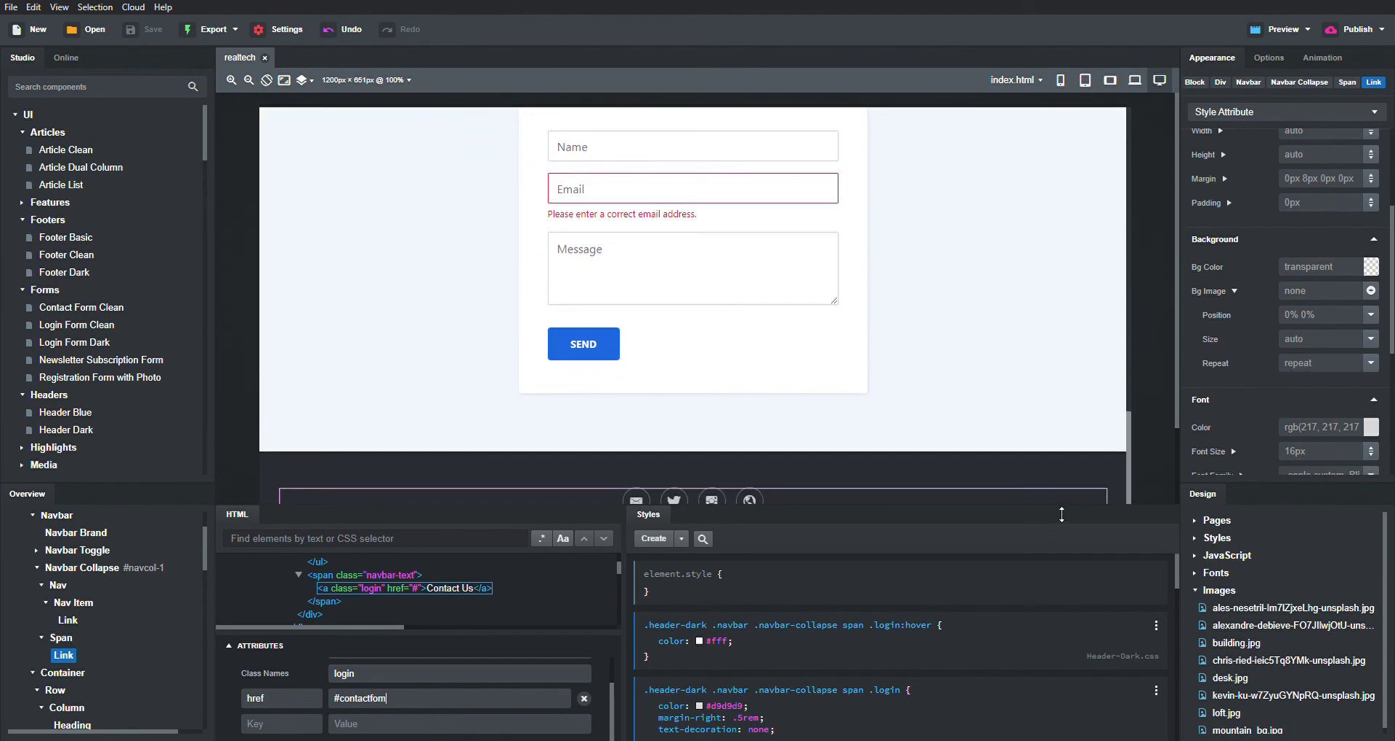
{"action": "left_click_drag", "start_coordinate": [1062, 518], "coordinate": [1047, 731]}
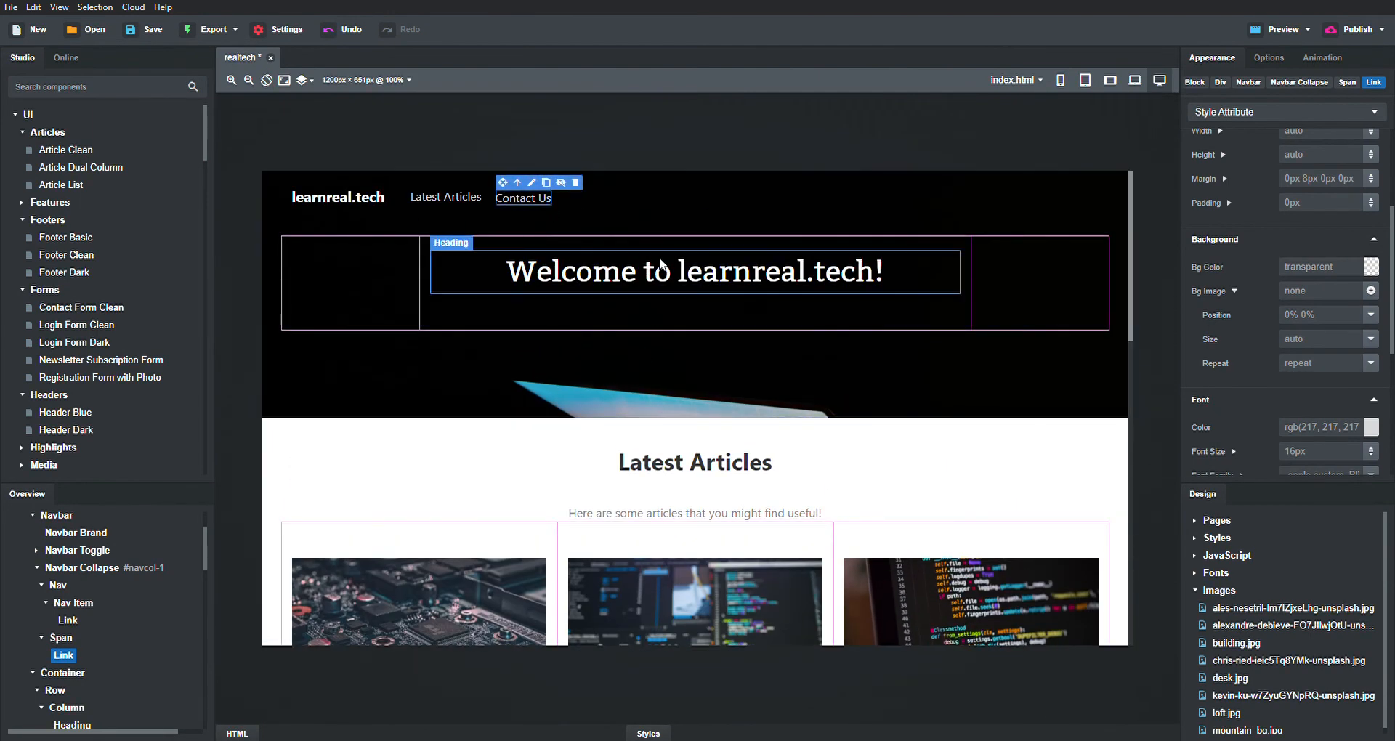
- Add a paragraph under the welcome heading in the hero column
{"action": "left_click", "coordinate": [665, 315]}
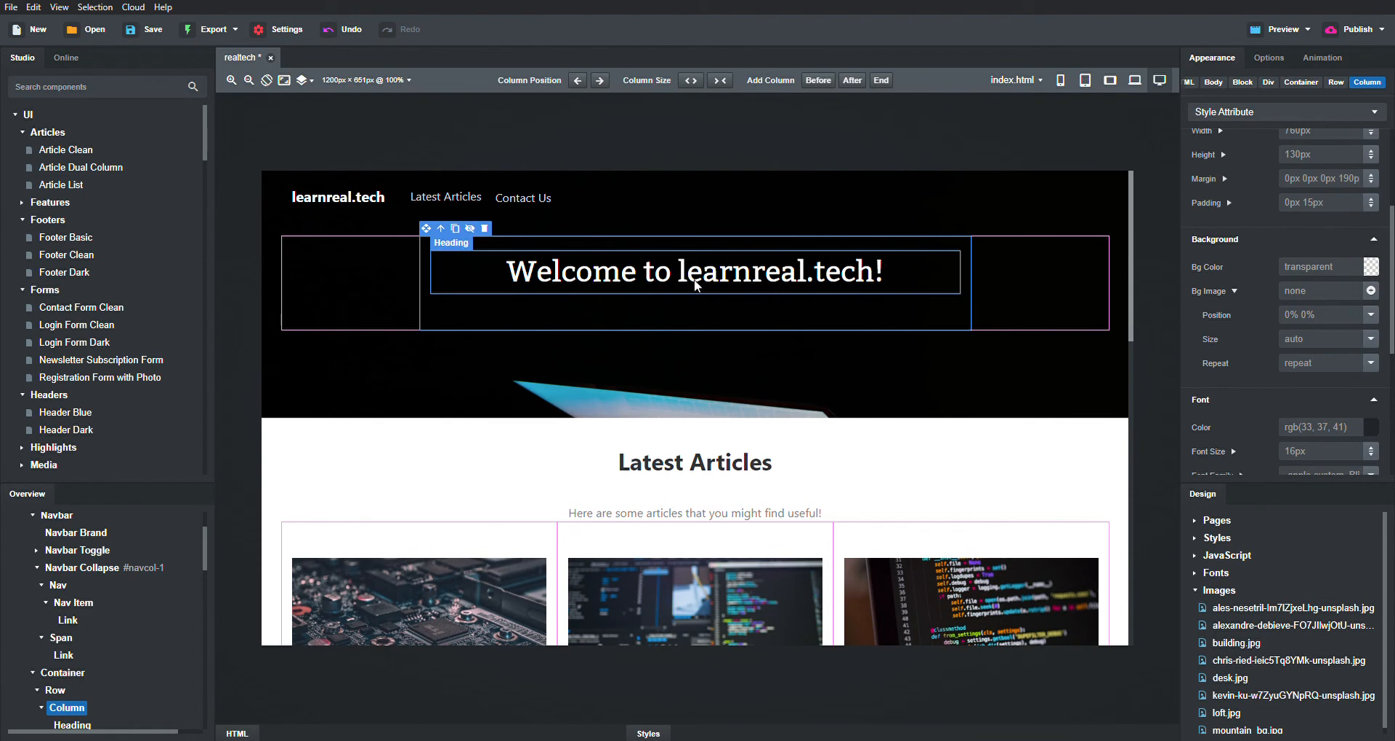
{"action": "scroll", "coordinate": [76, 419], "scroll_direction": "down", "scroll_amount": 5}
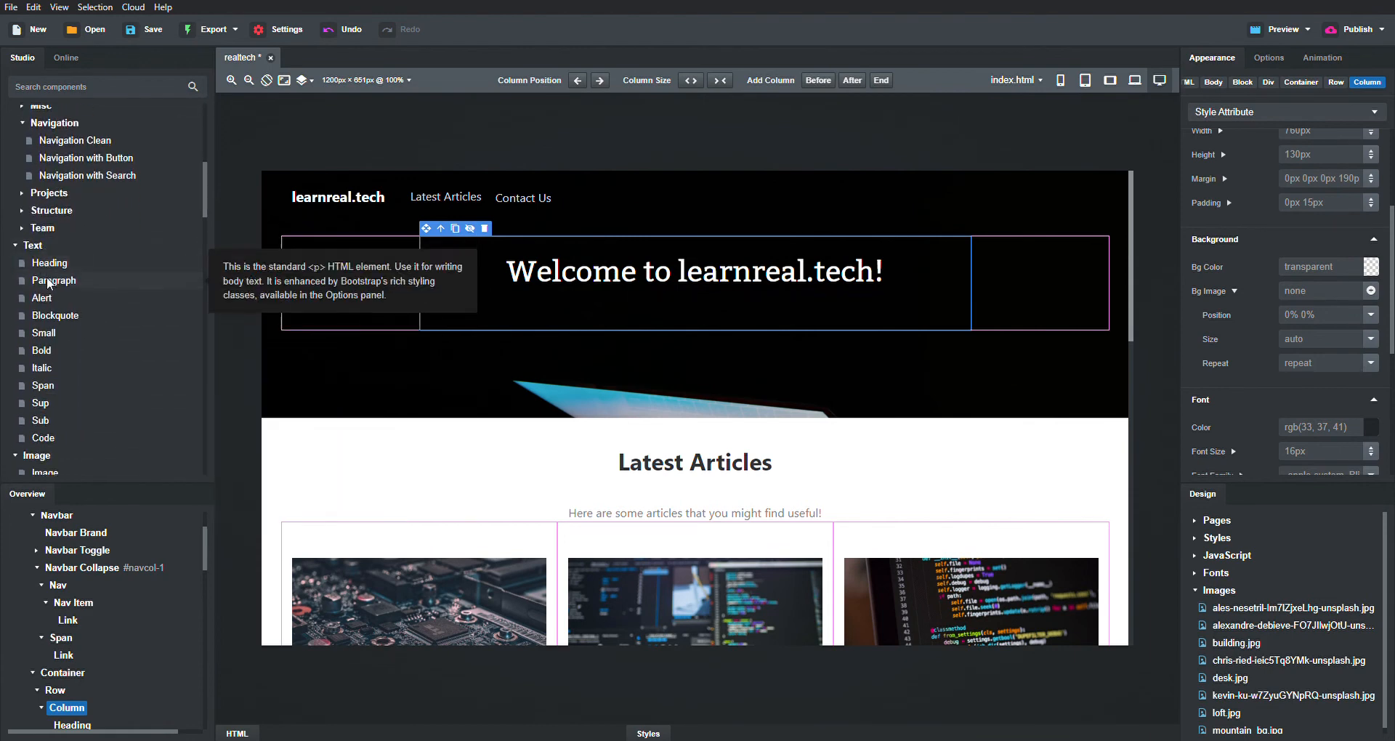
{"action": "left_click_drag", "start_coordinate": [50, 283], "coordinate": [702, 316]}
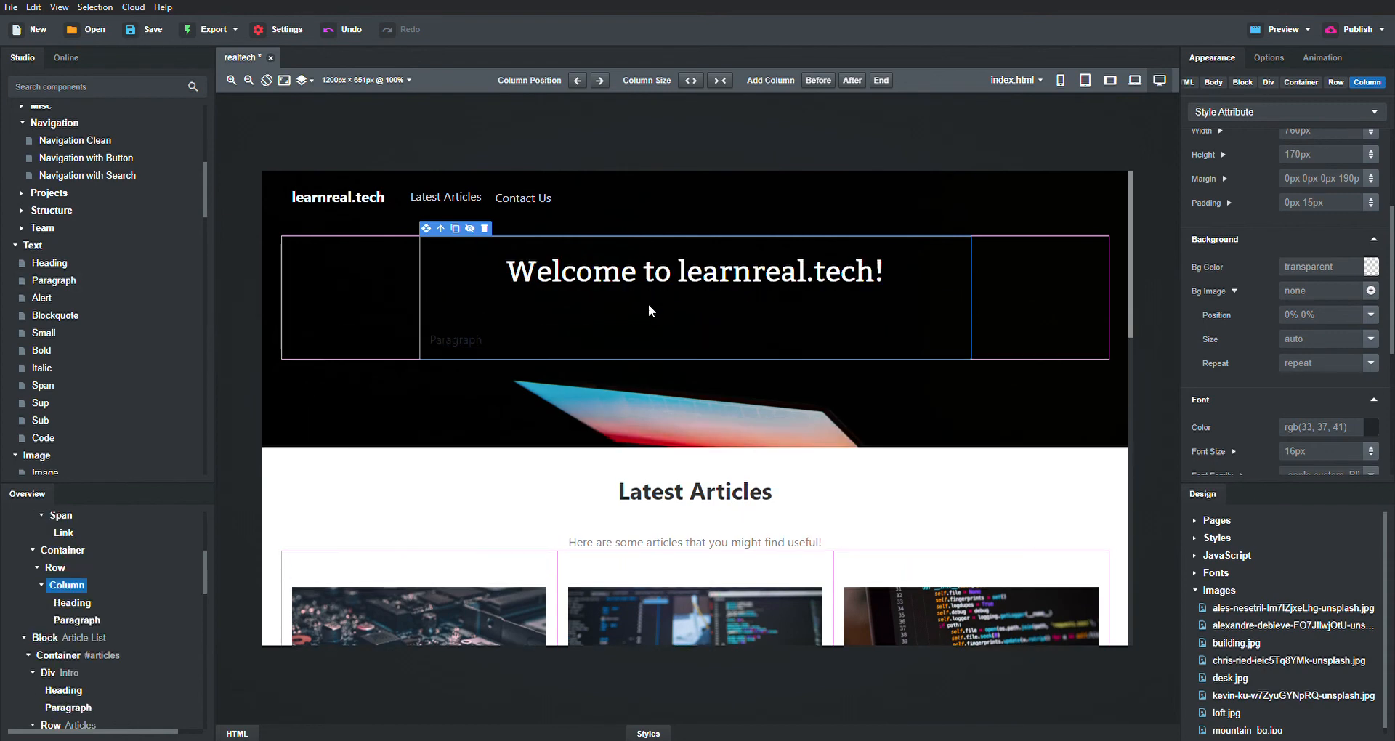
{"action": "double_click", "coordinate": [673, 332]}
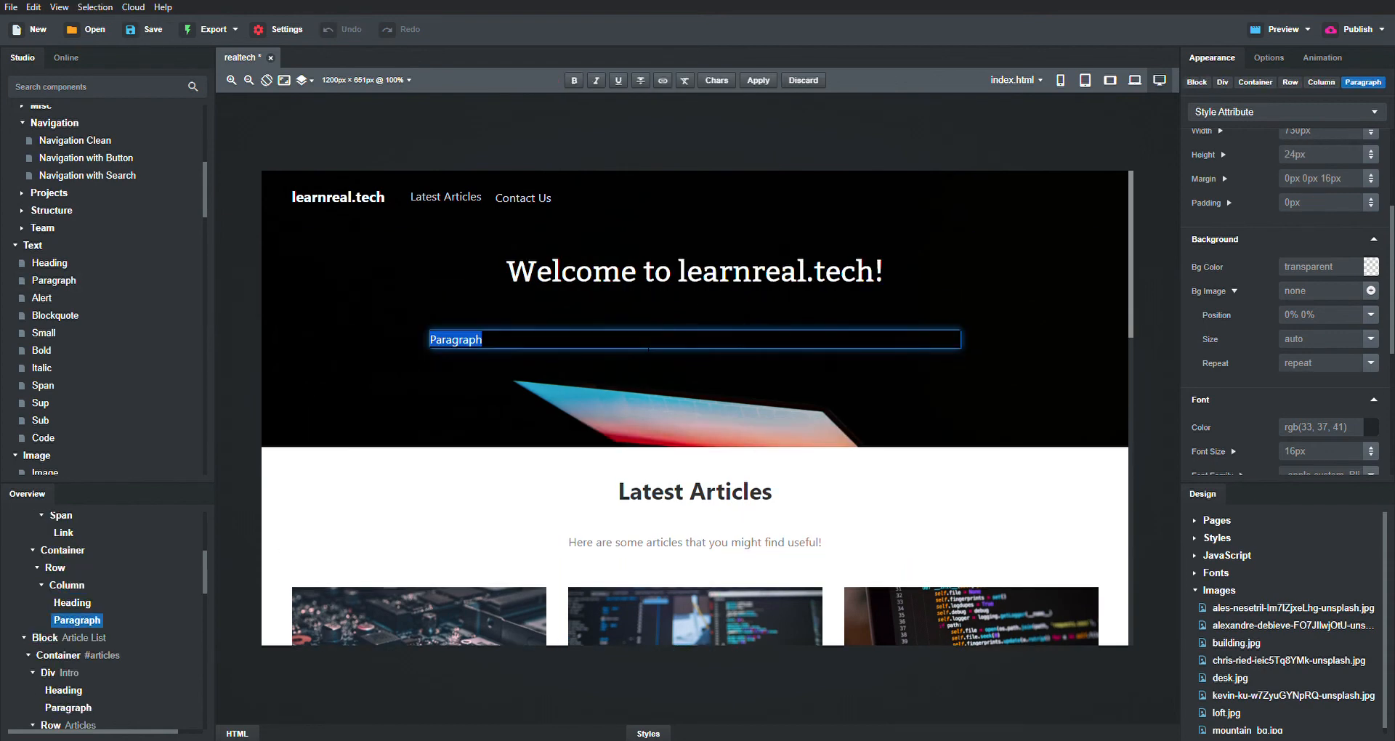
{"action": "type", "text": "W"}
- Set the paragraph's font colour to #fff
{"action": "key", "text": "ctrl+a"}
{"action": "left_click", "coordinate": [1370, 432]}
{"action": "left_click", "coordinate": [1337, 435]}
{"action": "key", "text": "ctrl+a"}
{"action": "type", "text": "#fff"}
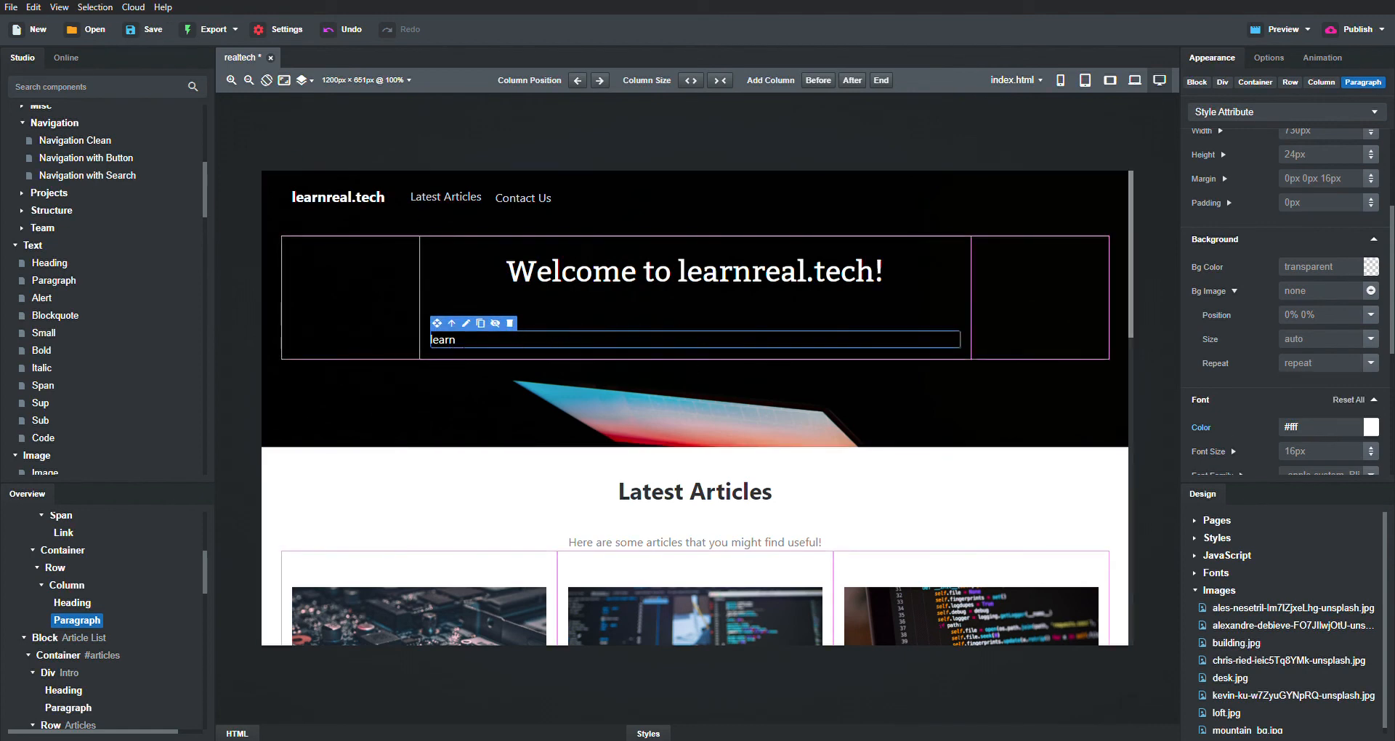
- Make the paragraph read 'learn really cool useful tech stuff right here!' and save
{"action": "double_click", "coordinate": [451, 341]}
{"action": "key", "text": "Right"}
{"action": "type", "text": "real"}
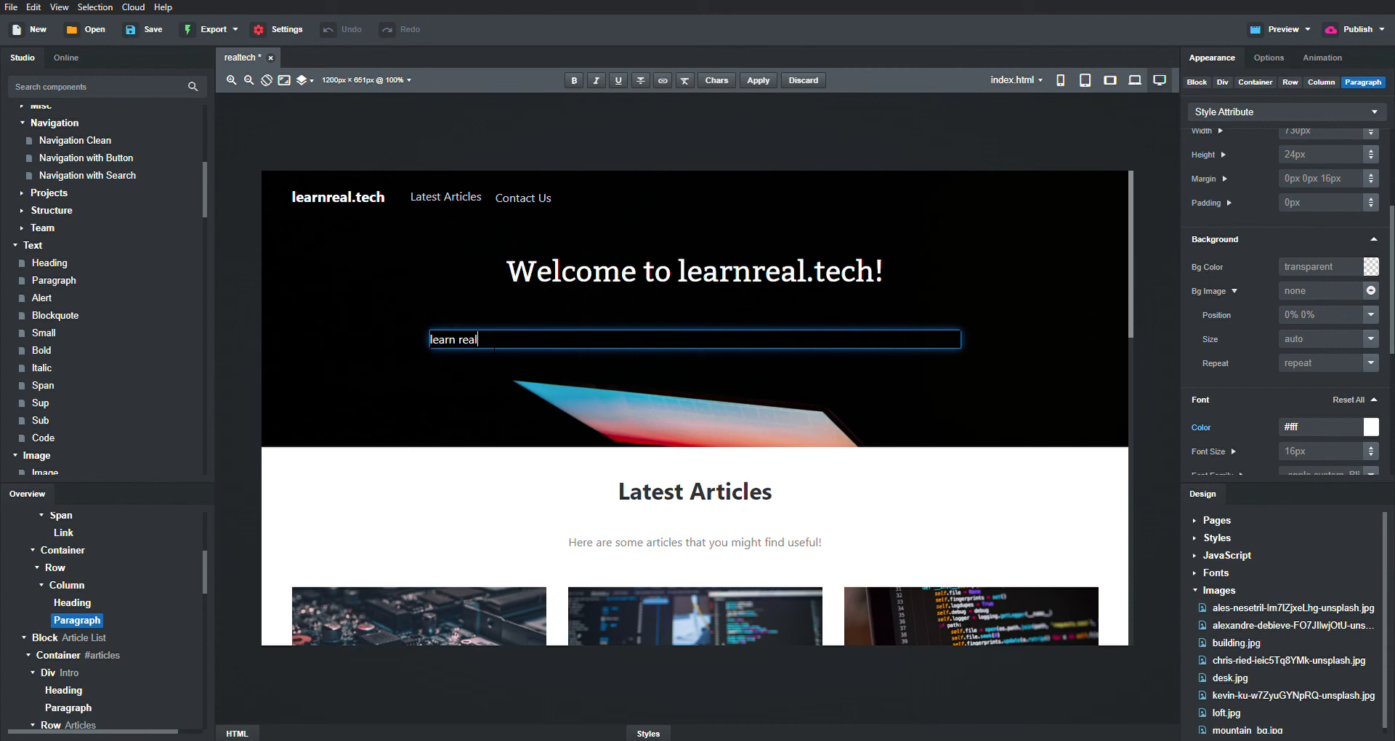
{"action": "type", "text": "ly cool useful tech stuff right here"}
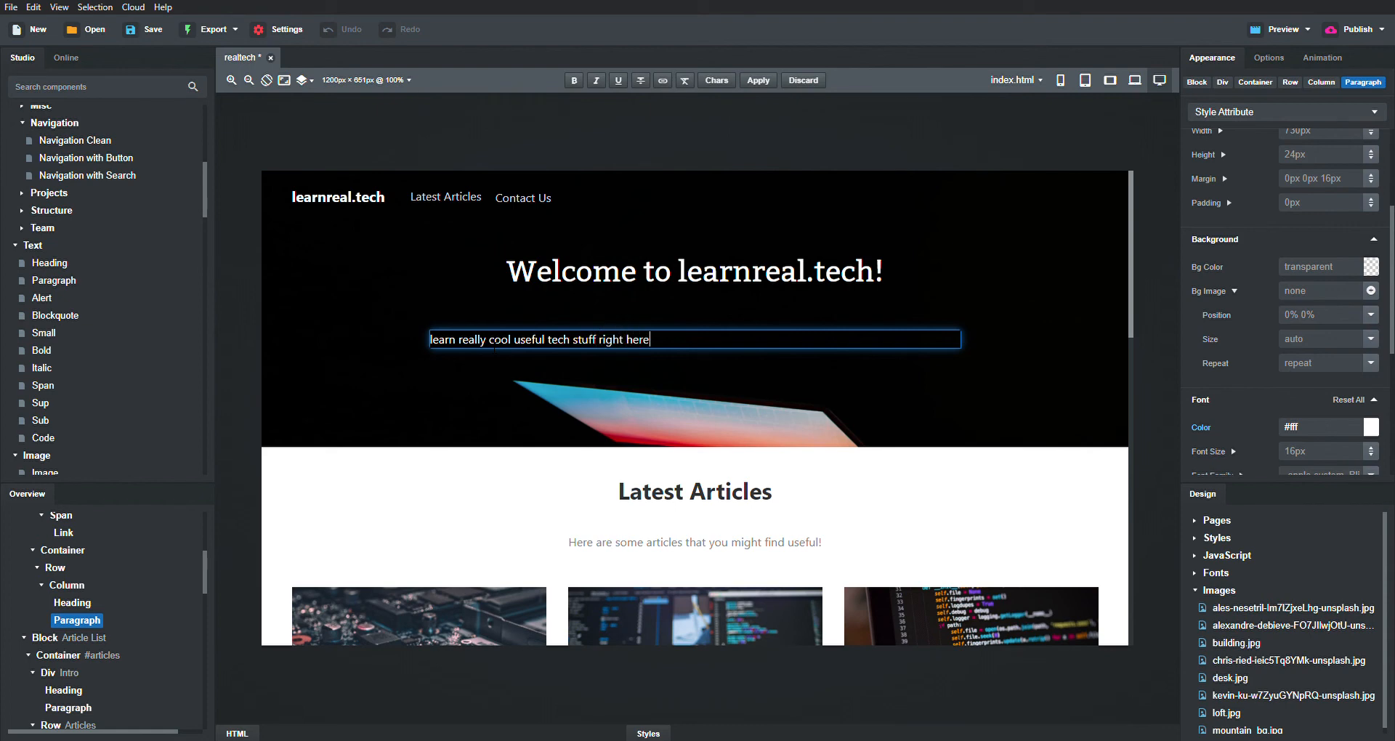
{"action": "type", "text": "!"}
{"action": "key", "text": "ctrl+s"}
{"action": "key", "text": "ctrl+a"}
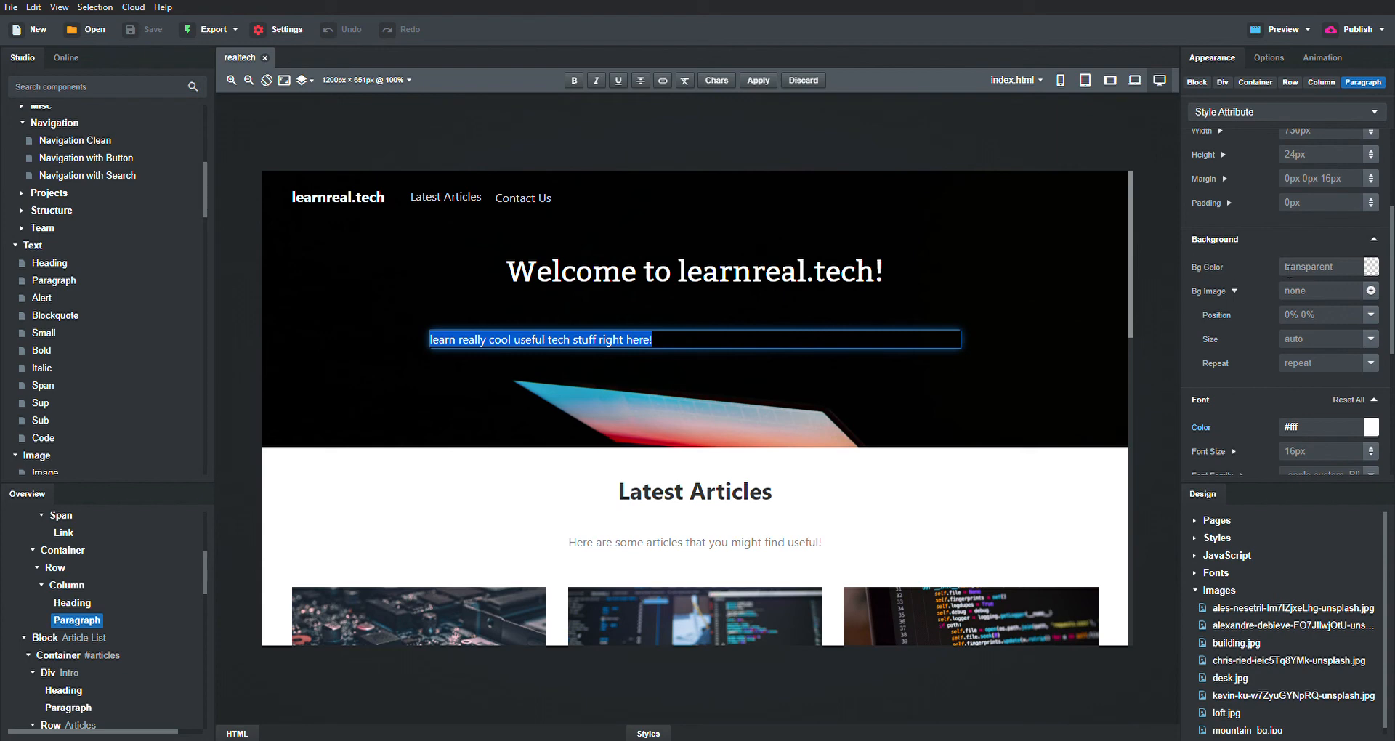
{"action": "scroll", "coordinate": [1290, 269], "scroll_direction": "up", "scroll_amount": 4}
{"action": "scroll", "coordinate": [1290, 269], "scroll_direction": "down", "scroll_amount": 6}
{"action": "scroll", "coordinate": [1289, 264], "scroll_direction": "down", "scroll_amount": 3}
{"action": "scroll", "coordinate": [1288, 263], "scroll_direction": "up", "scroll_amount": 6}
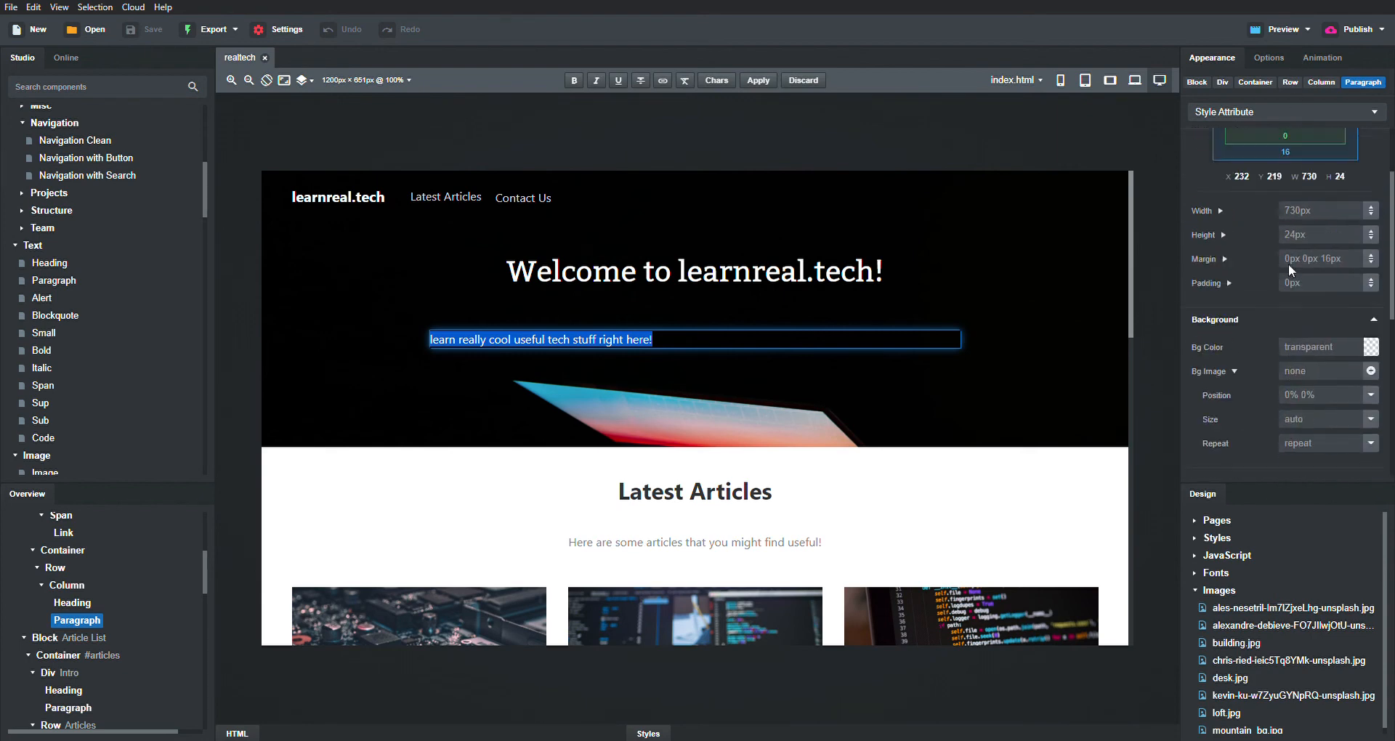
{"action": "scroll", "coordinate": [1288, 264], "scroll_direction": "up", "scroll_amount": 2}
- Center the subtitle and capitalise it to 'Learn really cool useful tech stuff right here!'
{"action": "left_click", "coordinate": [1270, 58]}
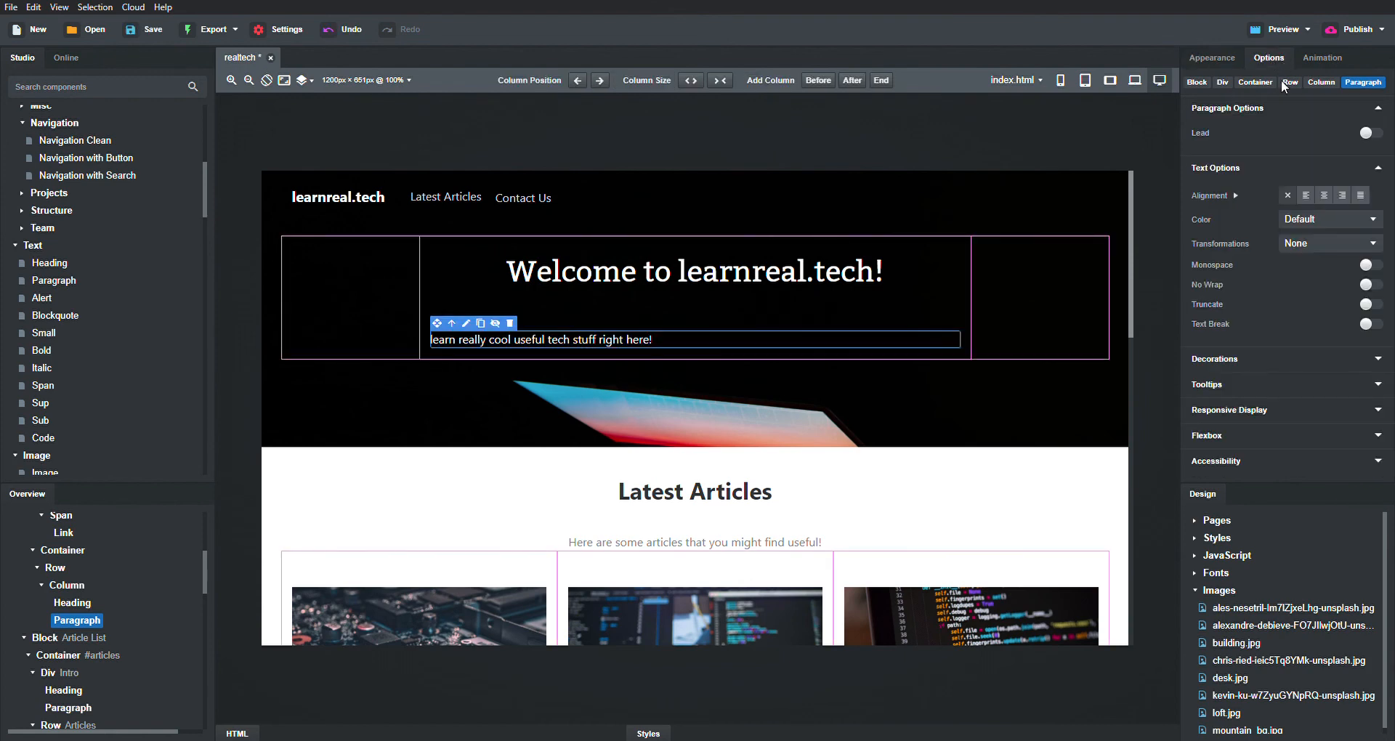
{"action": "left_click", "coordinate": [1322, 195]}
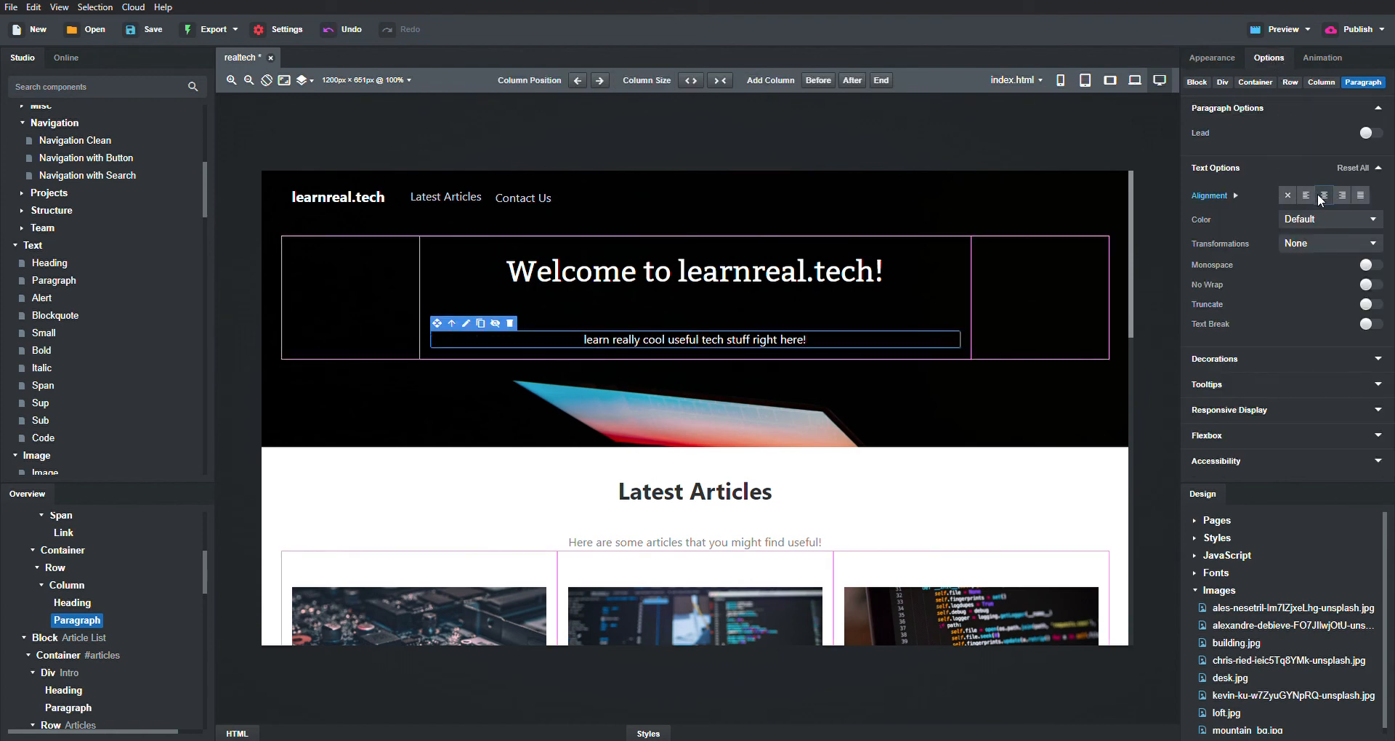
{"action": "double_click", "coordinate": [594, 340]}
{"action": "left_click", "coordinate": [587, 340]}
{"action": "key", "text": "BackSpace"}
{"action": "type", "text": "L"}
{"action": "key", "text": "ctrl+s"}
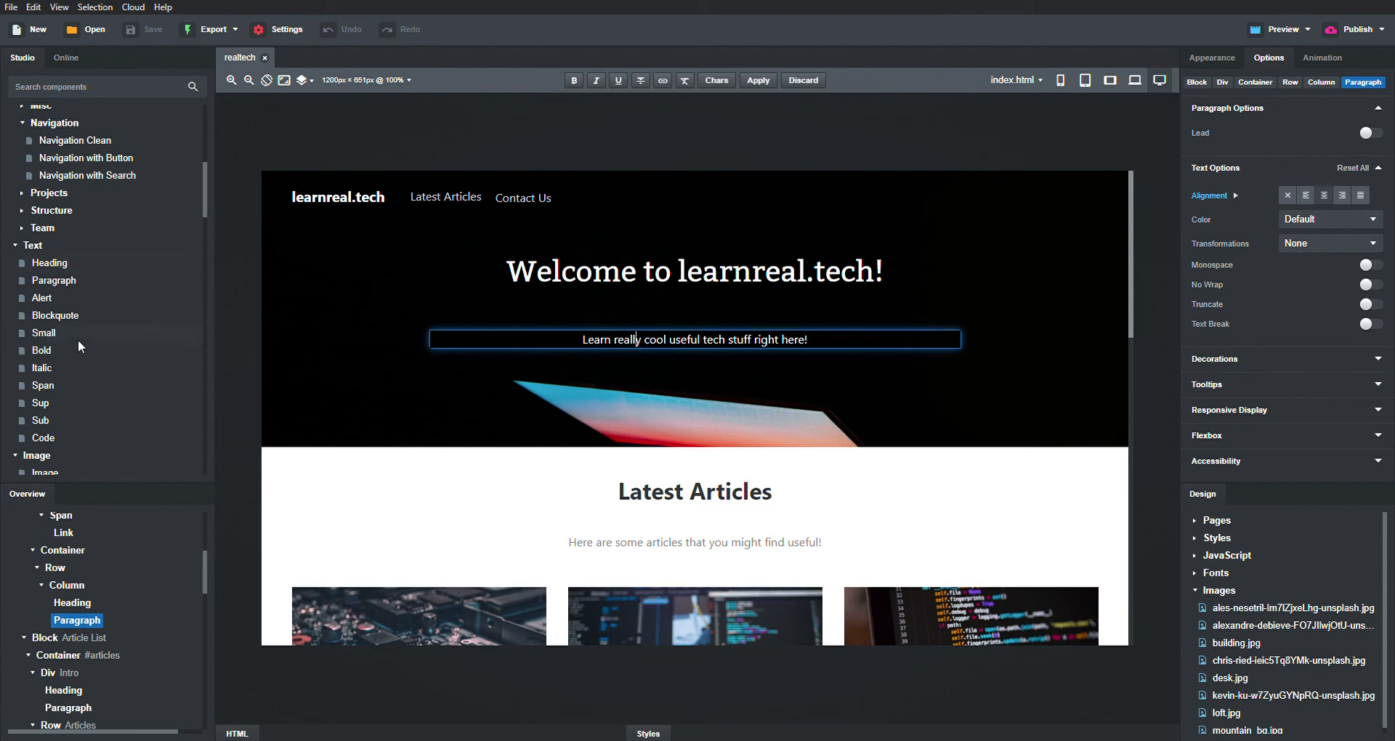
- Finish editing the hero subtitle and save the design
{"action": "scroll", "coordinate": [78, 342], "scroll_direction": "down", "scroll_amount": 3}
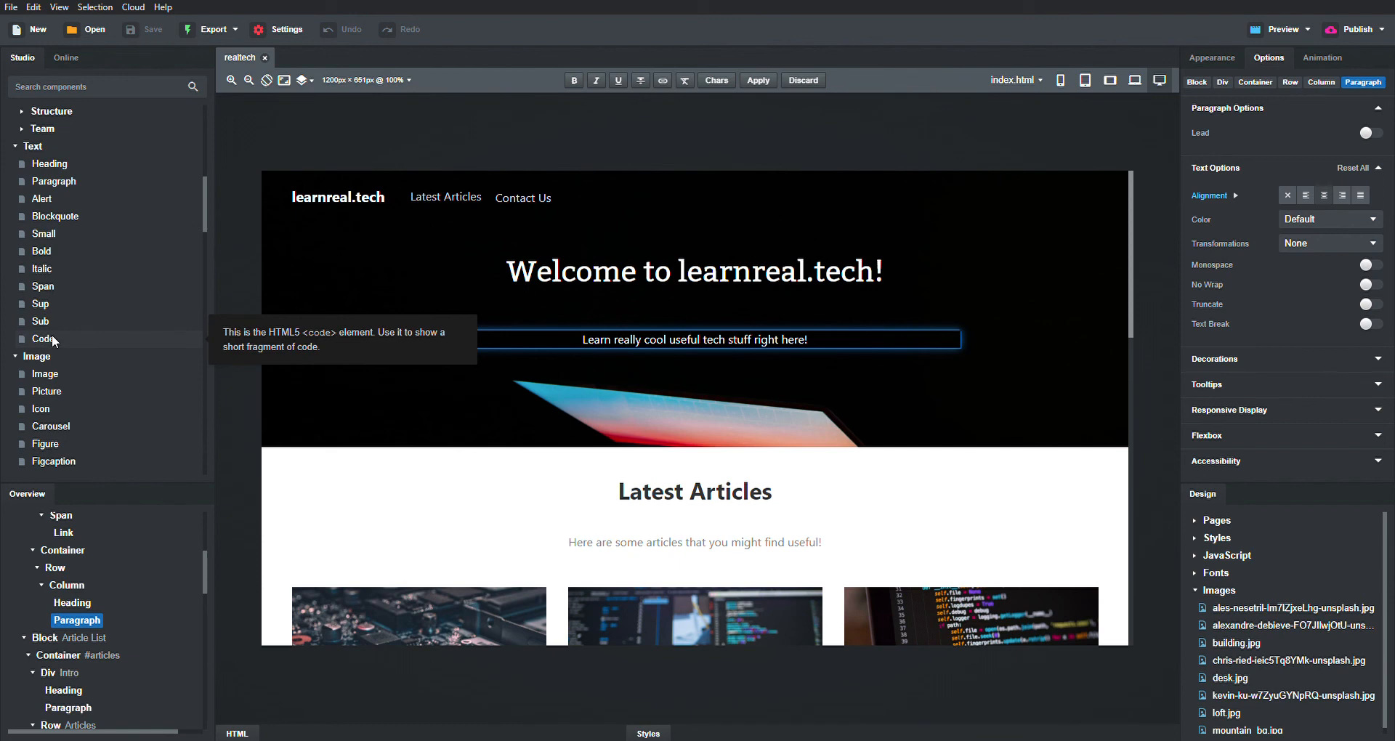
{"action": "scroll", "coordinate": [71, 346], "scroll_direction": "down", "scroll_amount": 3}
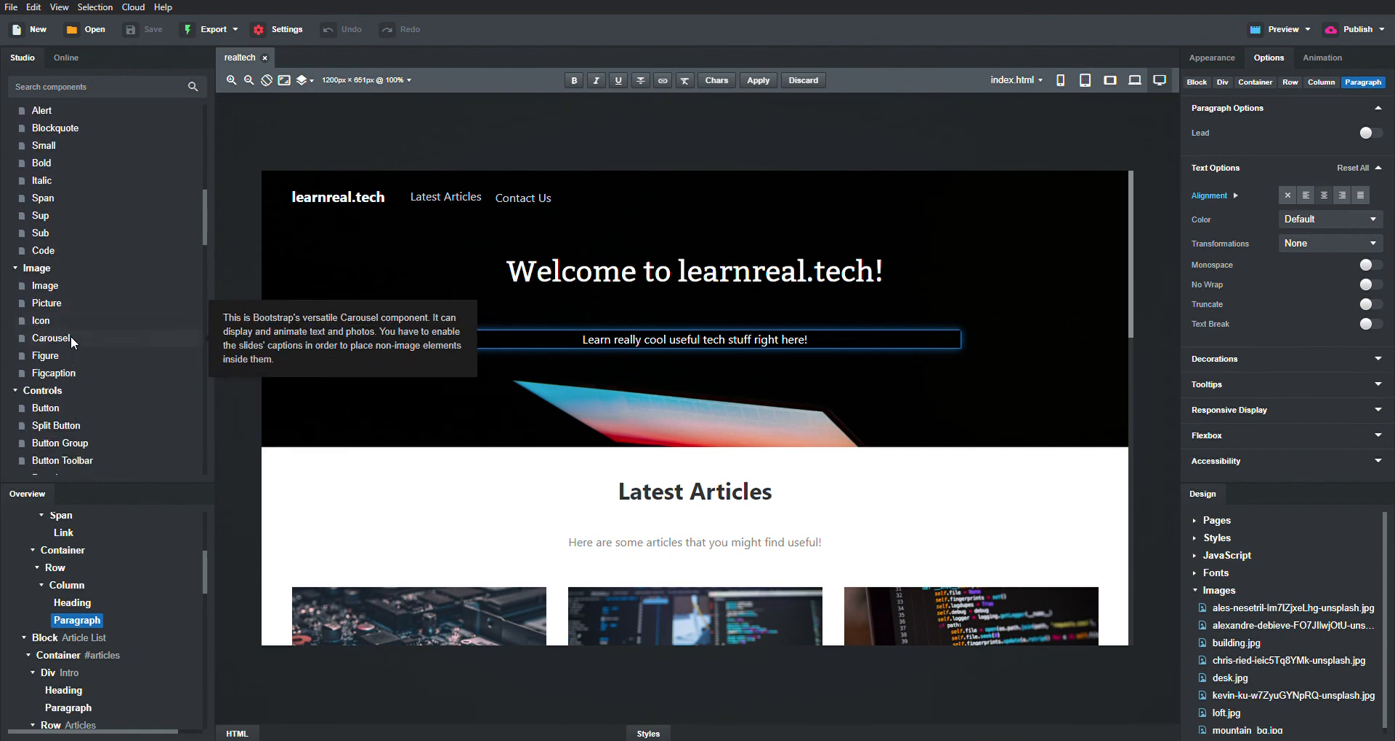
{"action": "scroll", "coordinate": [94, 417], "scroll_direction": "down", "scroll_amount": 7}
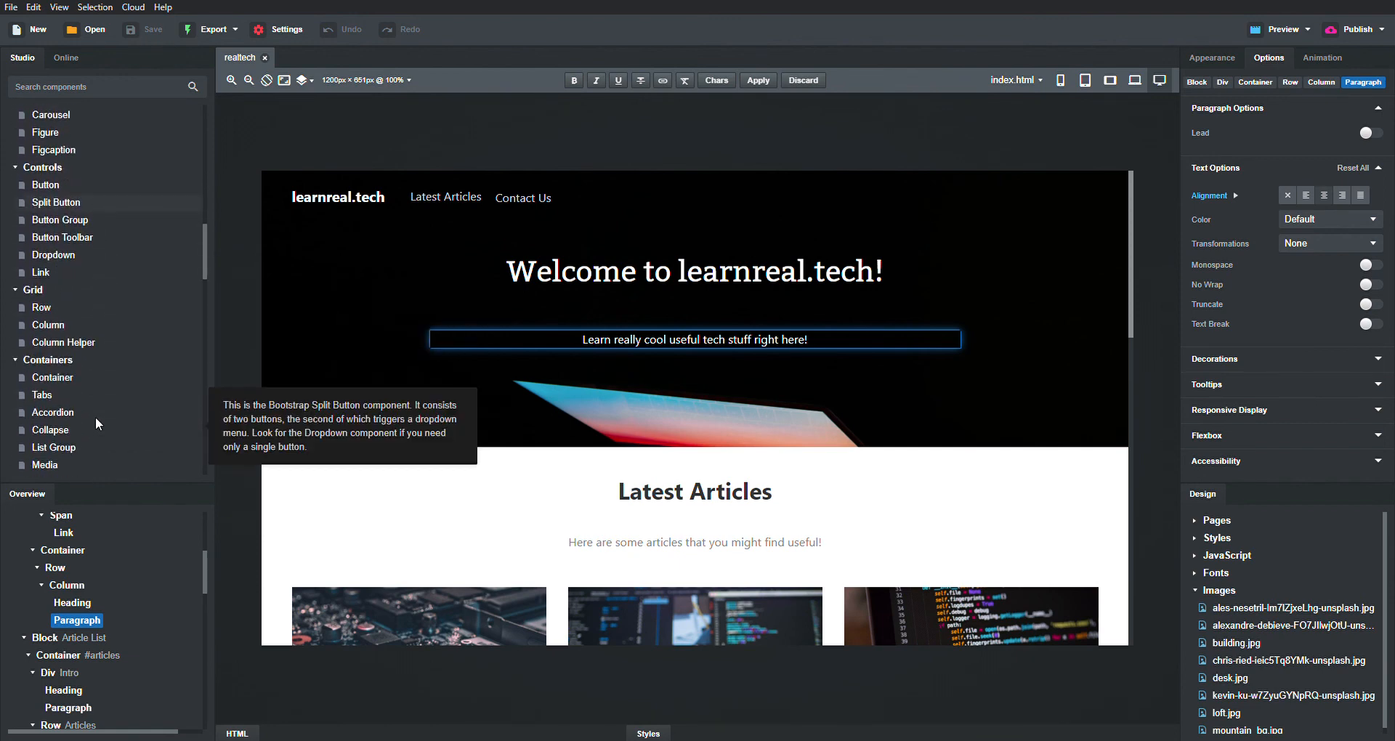
{"action": "scroll", "coordinate": [94, 417], "scroll_direction": "down", "scroll_amount": 4}
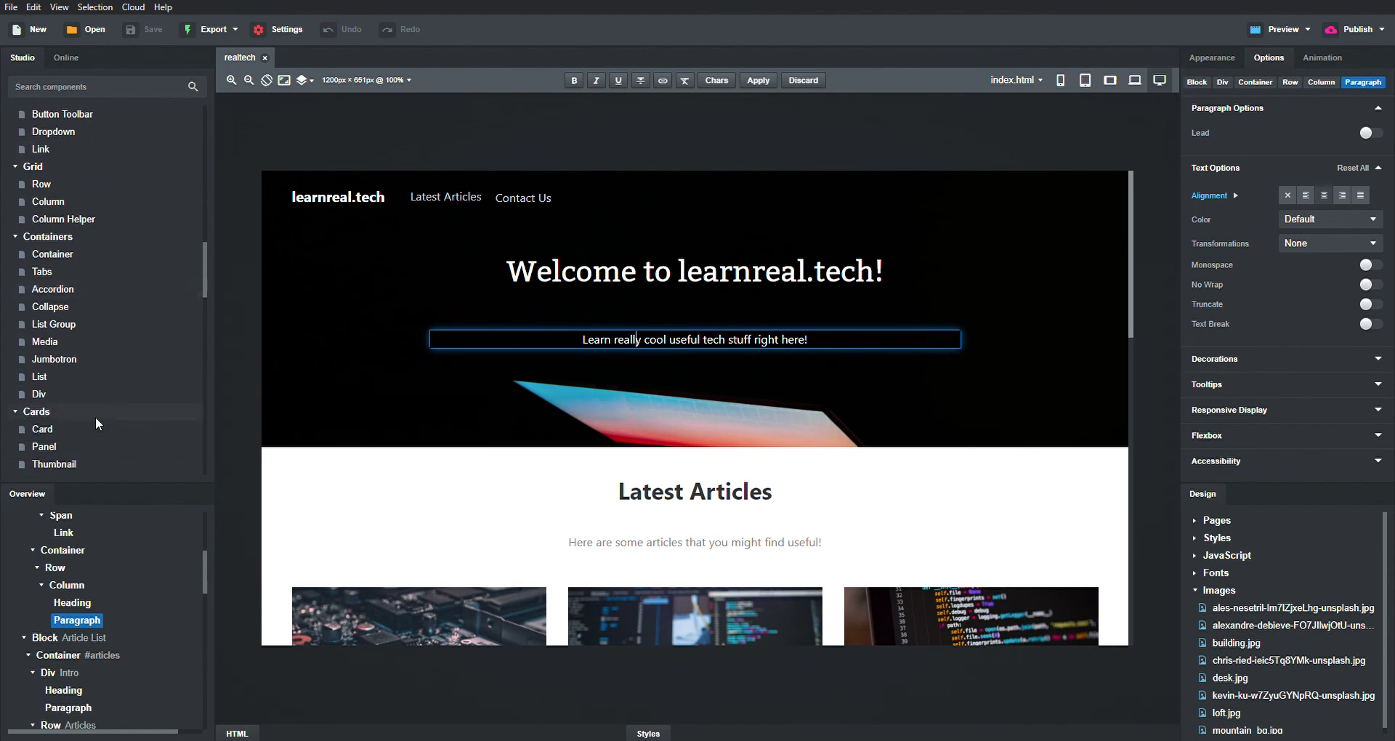
{"action": "scroll", "coordinate": [94, 417], "scroll_direction": "down", "scroll_amount": 20}
{"action": "scroll", "coordinate": [94, 417], "scroll_direction": "up", "scroll_amount": 4}
{"action": "left_click", "coordinate": [964, 477]}
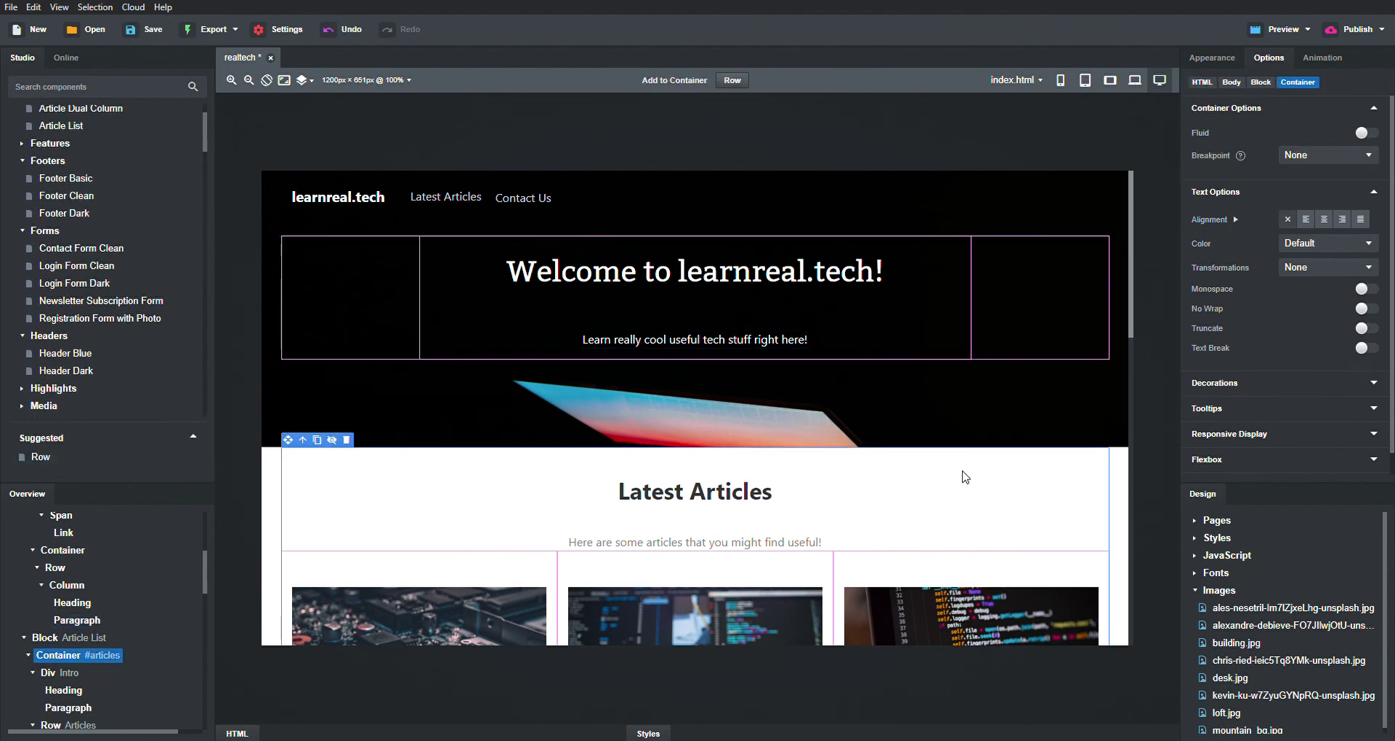
{"action": "key", "text": "ctrl+s"}
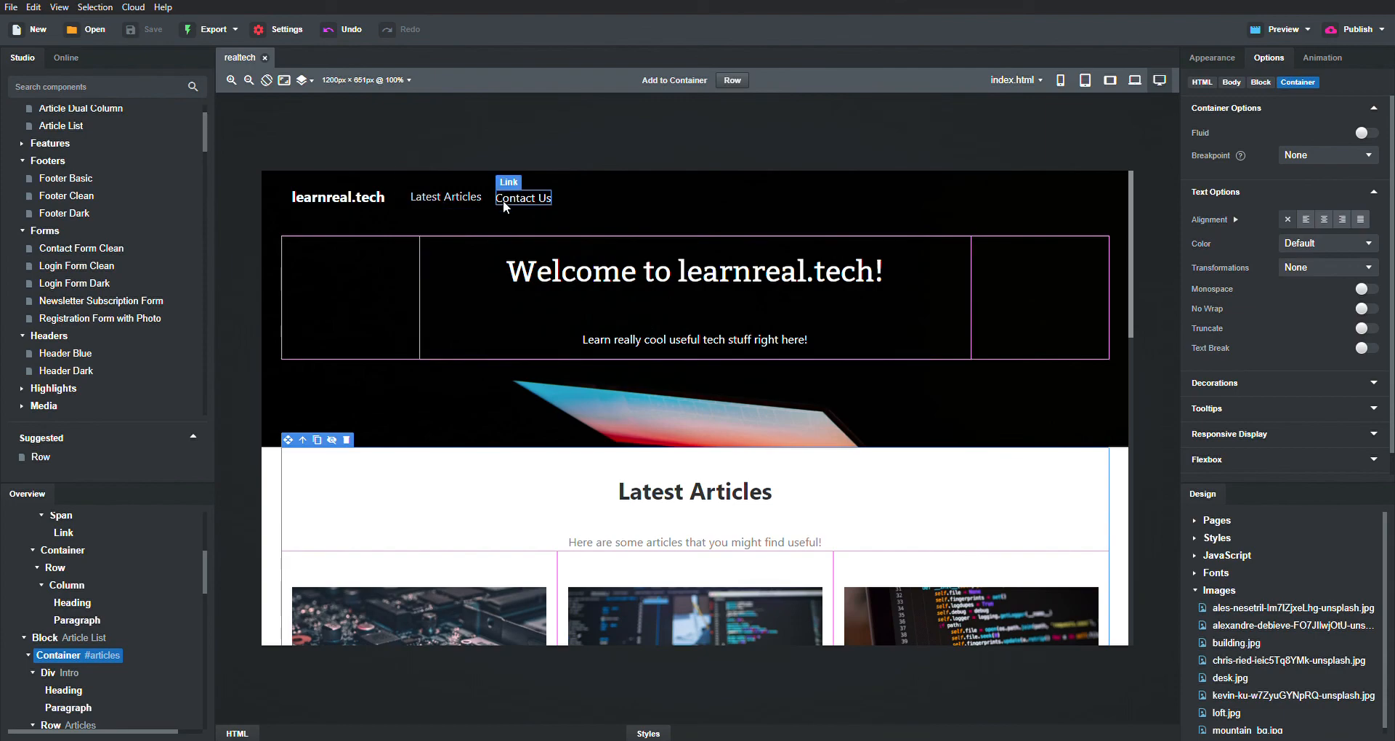
{"action": "scroll", "coordinate": [954, 524], "scroll_direction": "down", "scroll_amount": 10}
{"action": "scroll", "coordinate": [954, 526], "scroll_direction": "up", "scroll_amount": 5}
{"action": "scroll", "coordinate": [954, 527], "scroll_direction": "down", "scroll_amount": 5}
{"action": "scroll", "coordinate": [955, 527], "scroll_direction": "up", "scroll_amount": 10}
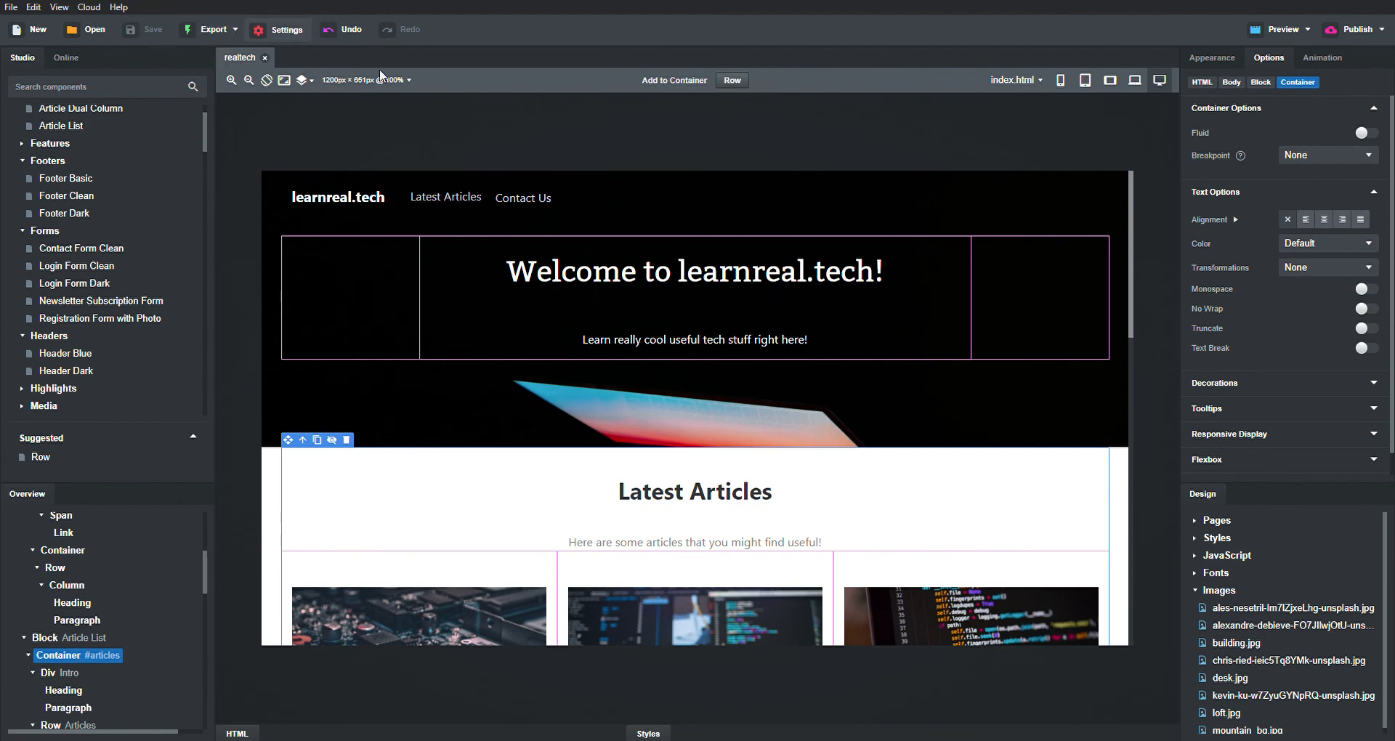
- In SEO settings, set title learnrealtech and description 'Learn amazing new tech here!'
{"action": "left_click", "coordinate": [270, 29]}
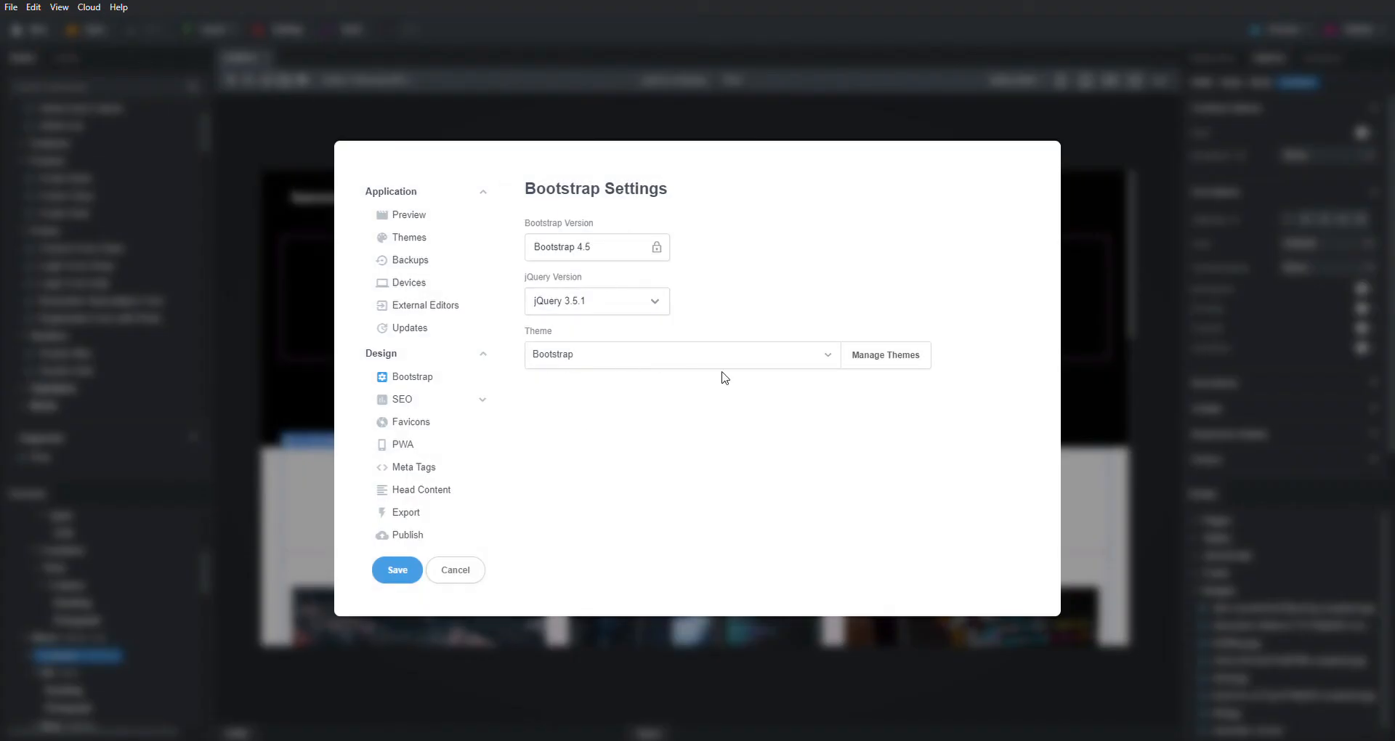
{"action": "left_click", "coordinate": [434, 401]}
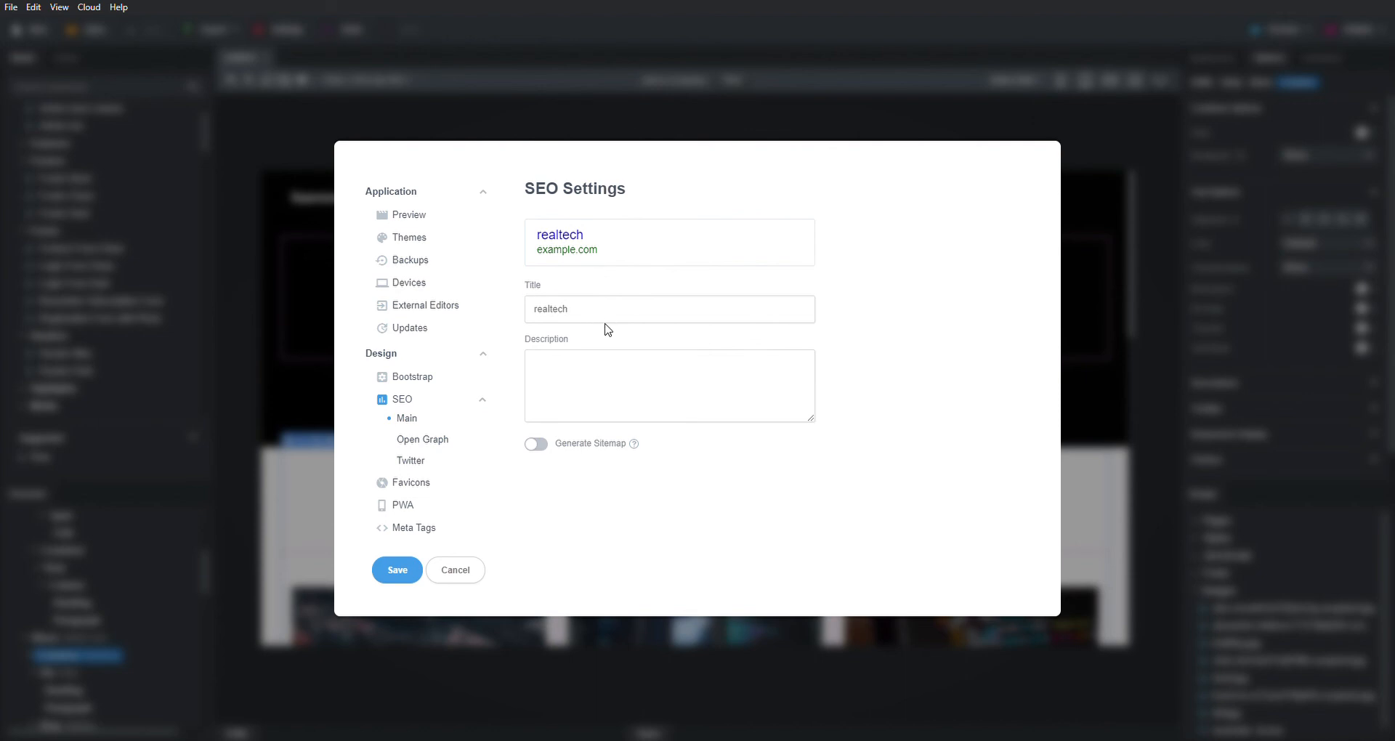
{"action": "left_click", "coordinate": [651, 310]}
{"action": "key", "text": "ctrl+a"}
{"action": "type", "text": "learnrealtech"}
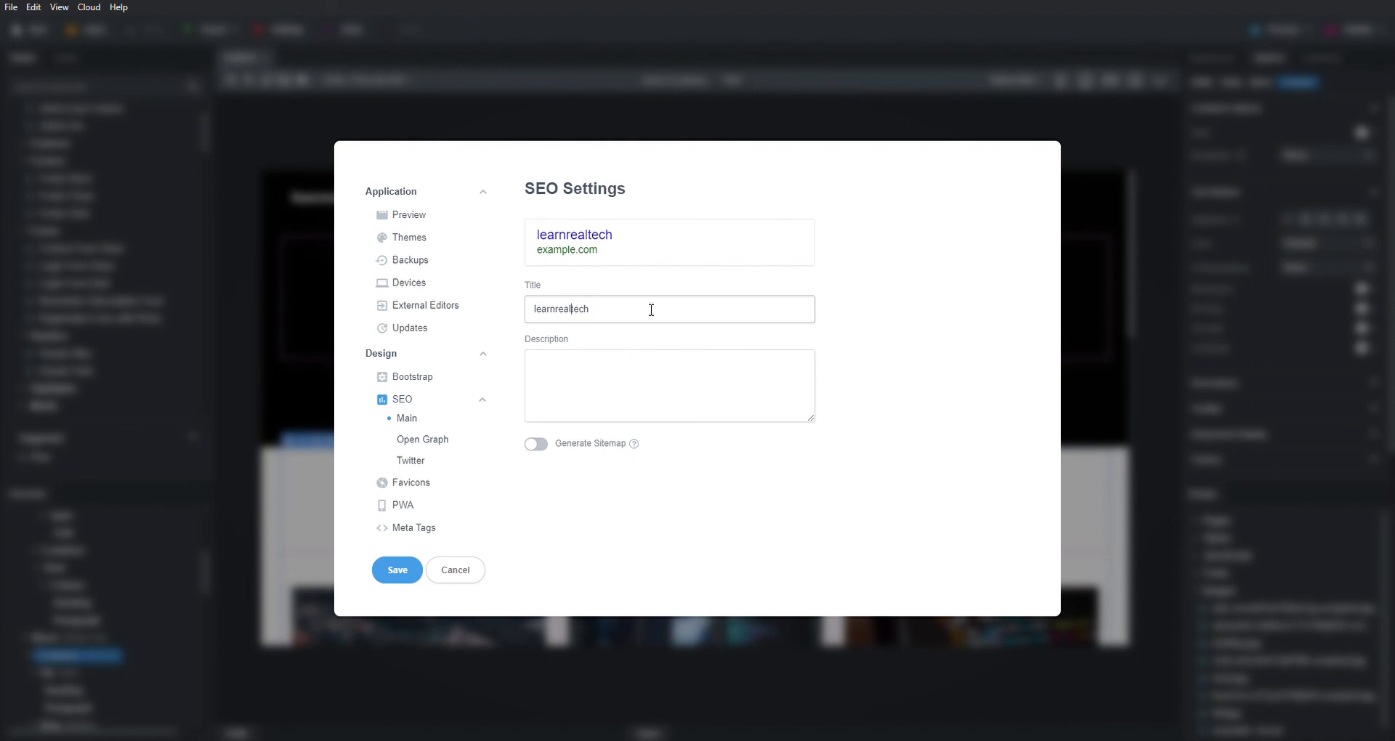
{"action": "left_click", "coordinate": [654, 370]}
{"action": "type", "text": "Learn amazing new tceech here!"}
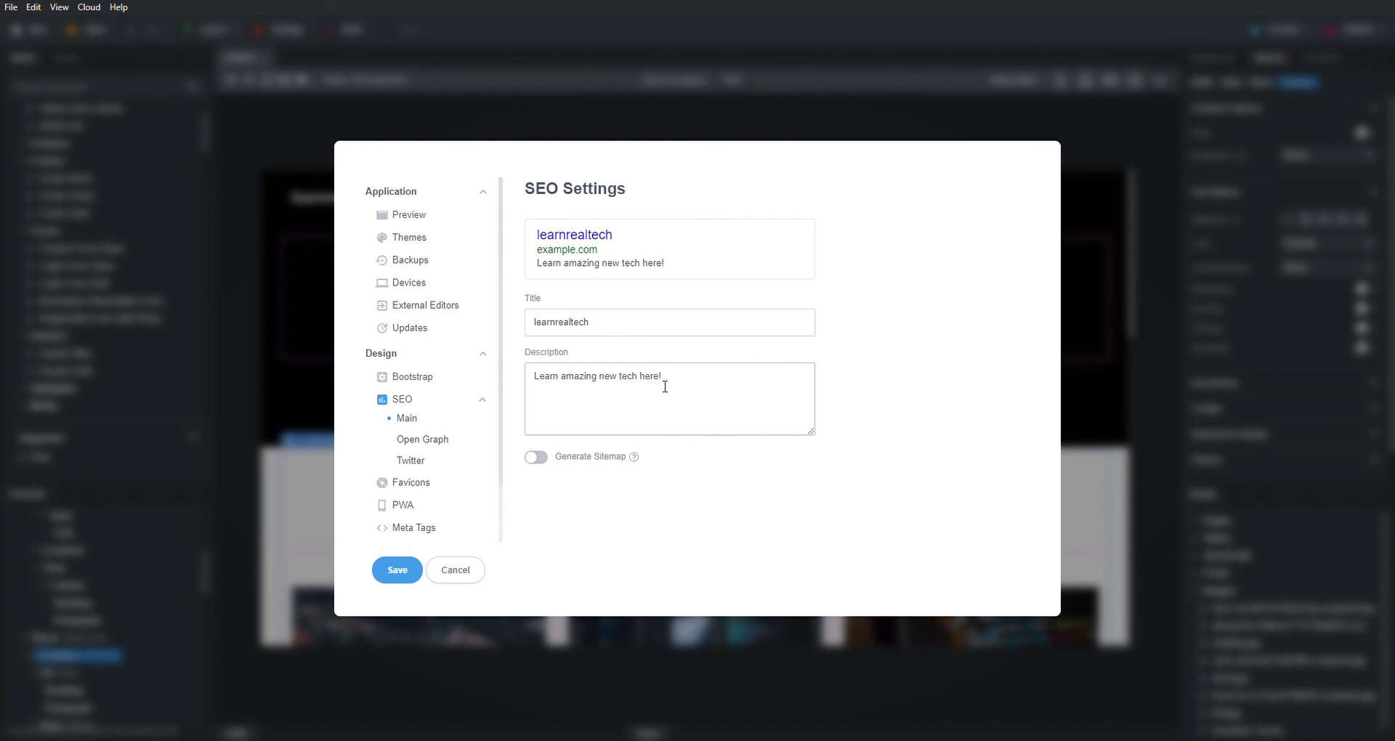
{"action": "scroll", "coordinate": [398, 450], "scroll_direction": "down", "scroll_amount": 2}
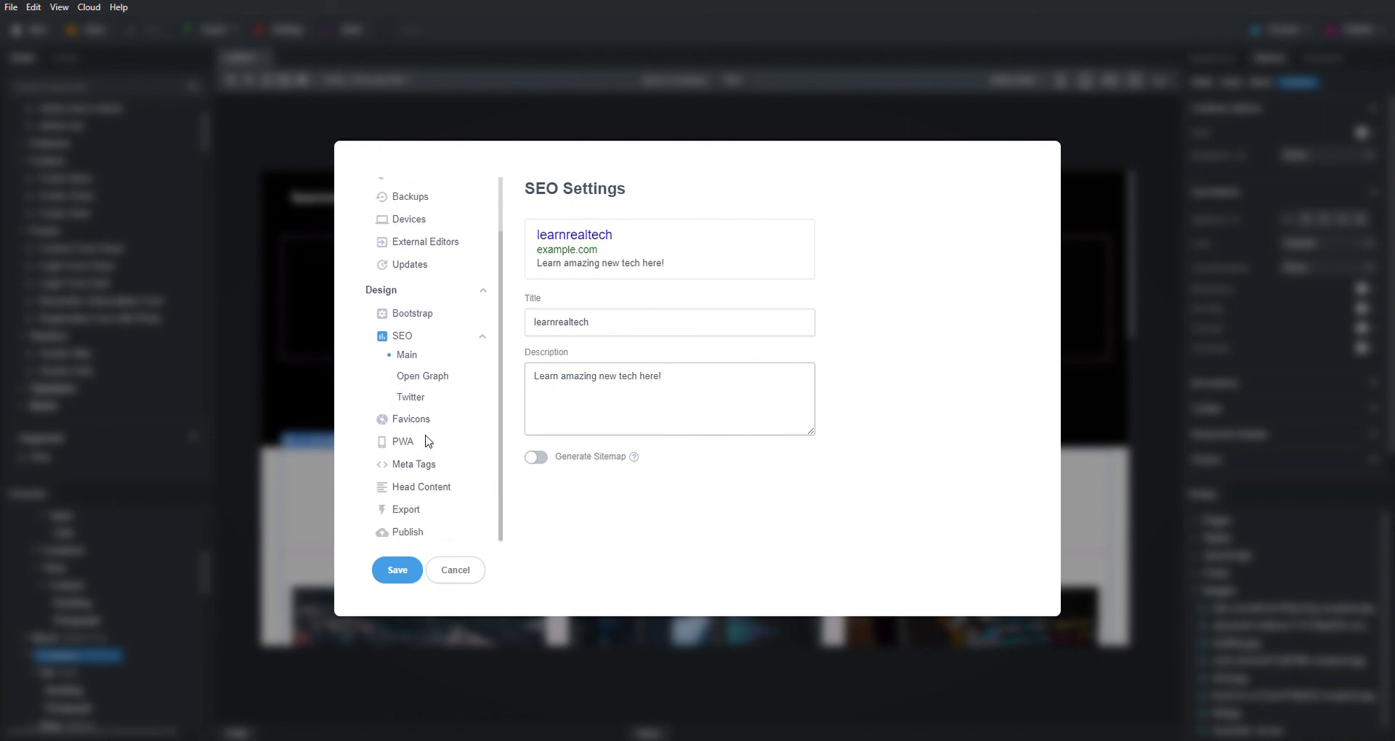
{"action": "left_click", "coordinate": [428, 419]}
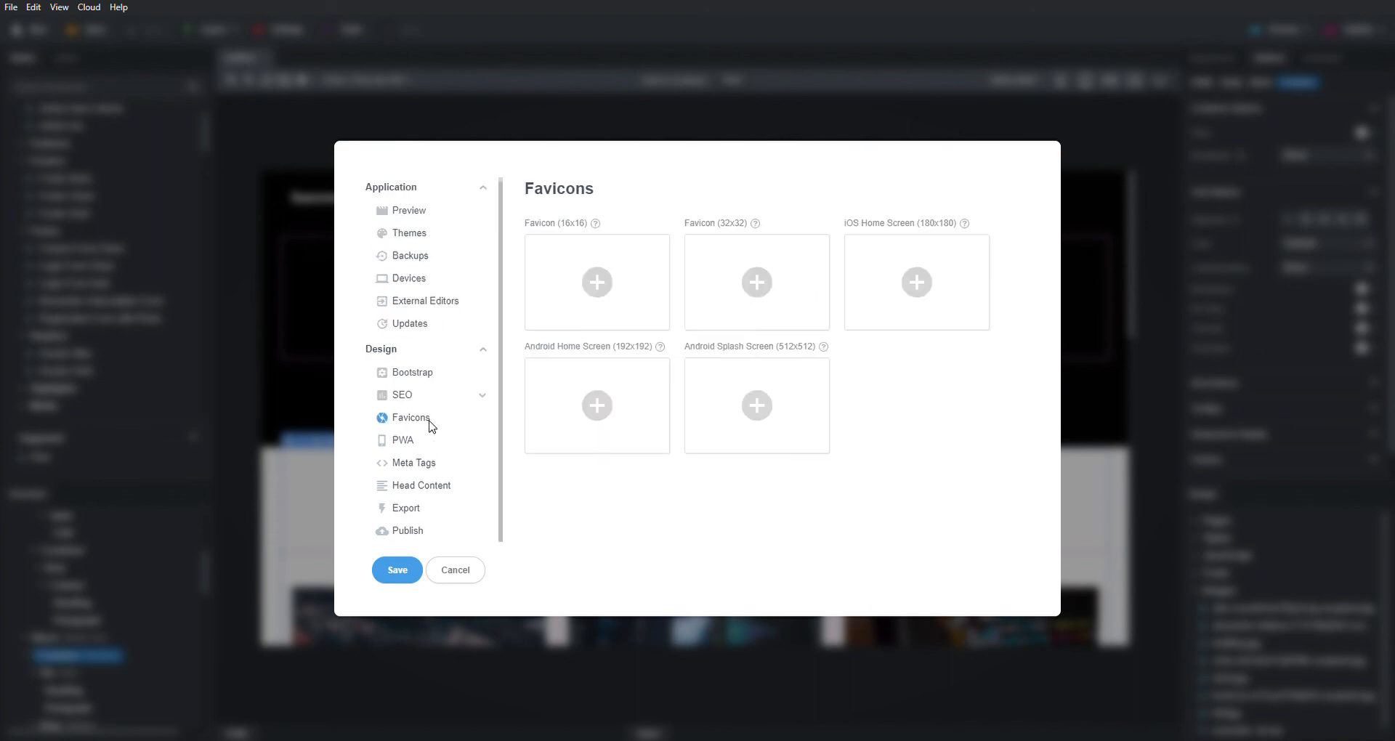
- Set favicon-16x16.png as the 16x16 favicon
{"action": "left_click", "coordinate": [605, 281]}
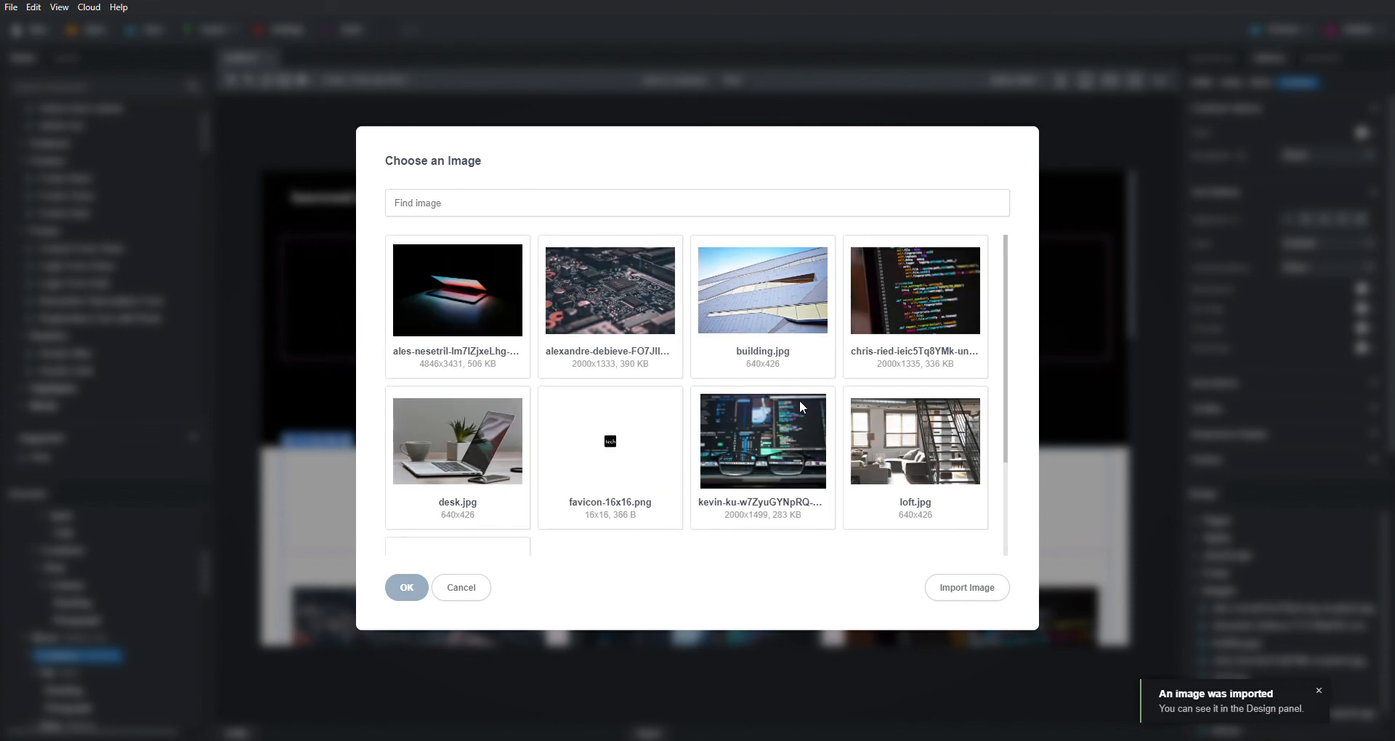
{"action": "scroll", "coordinate": [605, 417], "scroll_direction": "down", "scroll_amount": 3}
{"action": "left_click", "coordinate": [623, 346]}
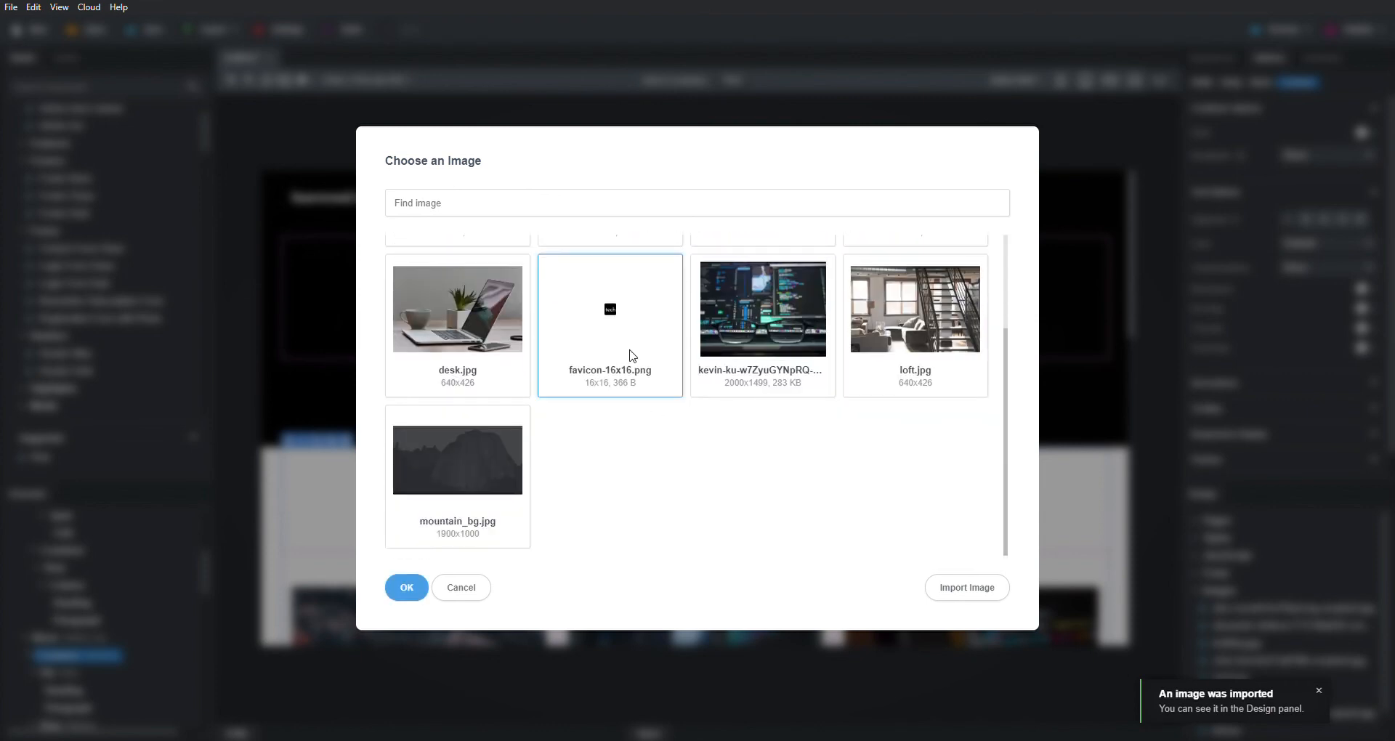
{"action": "left_click", "coordinate": [401, 589]}
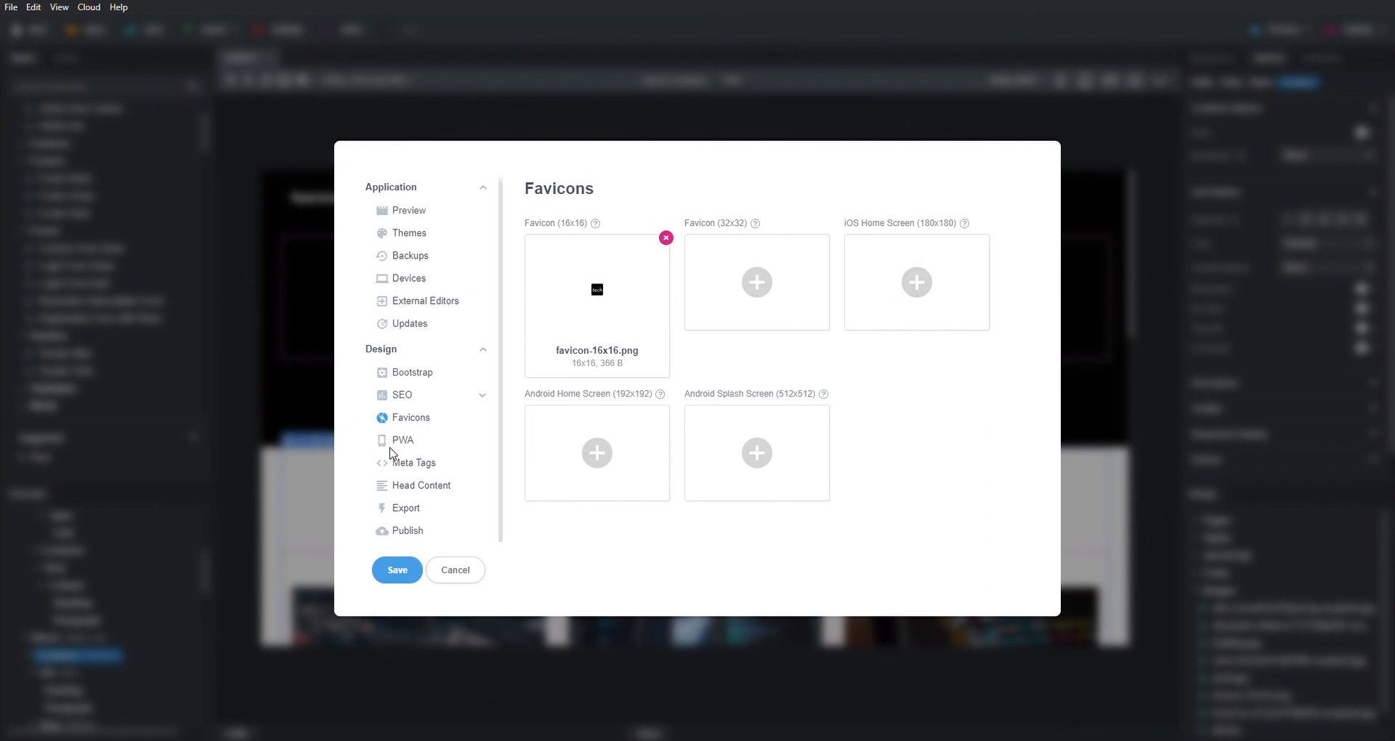
- Review the Meta Tags and Head Content settings, then move to Export settings
{"action": "left_click", "coordinate": [441, 461]}
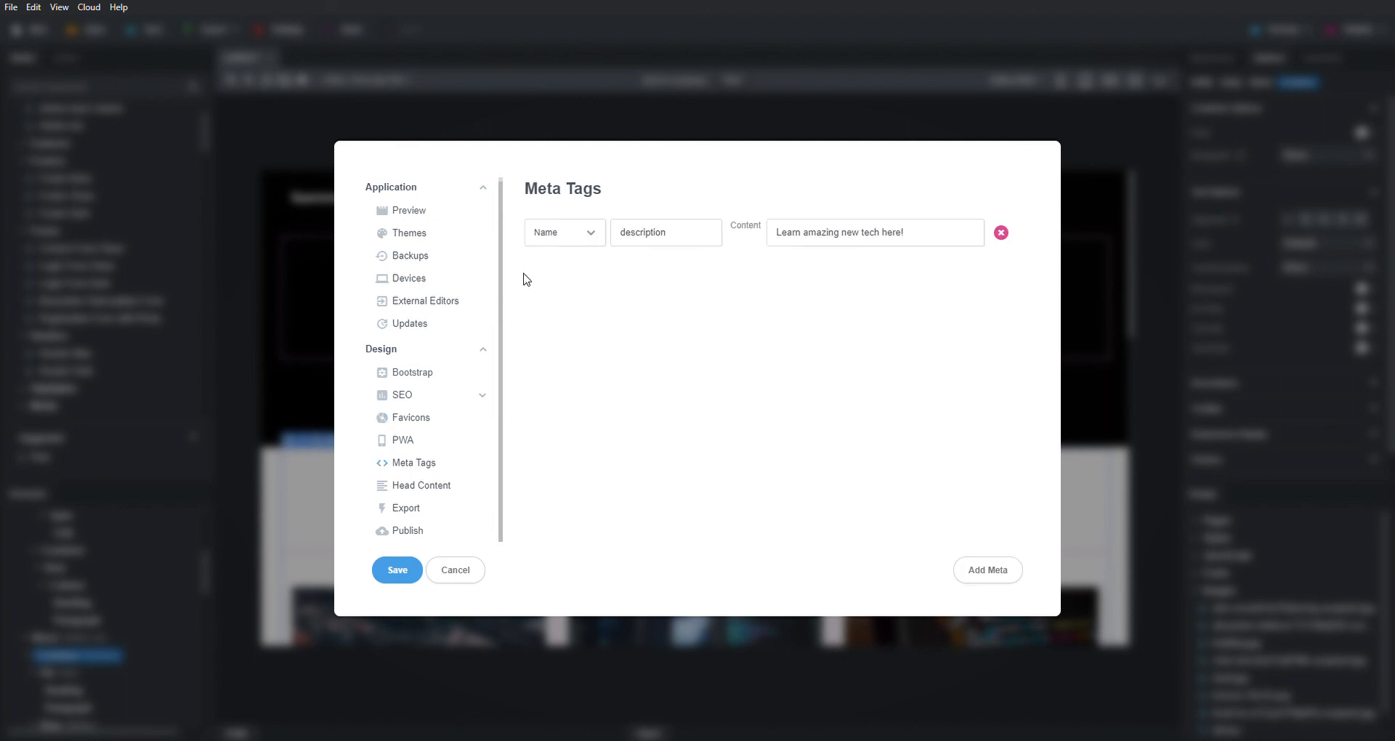
{"action": "left_click", "coordinate": [441, 491]}
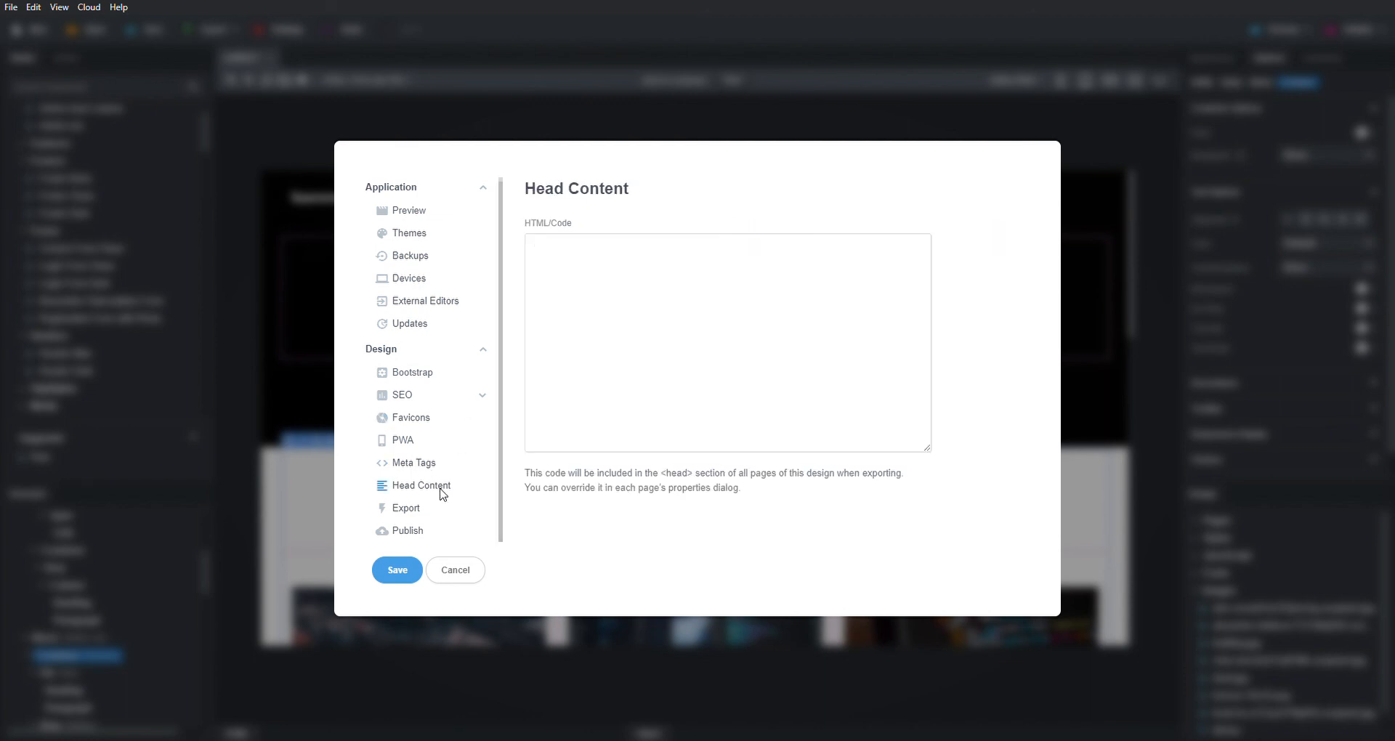
{"action": "left_click", "coordinate": [411, 510]}
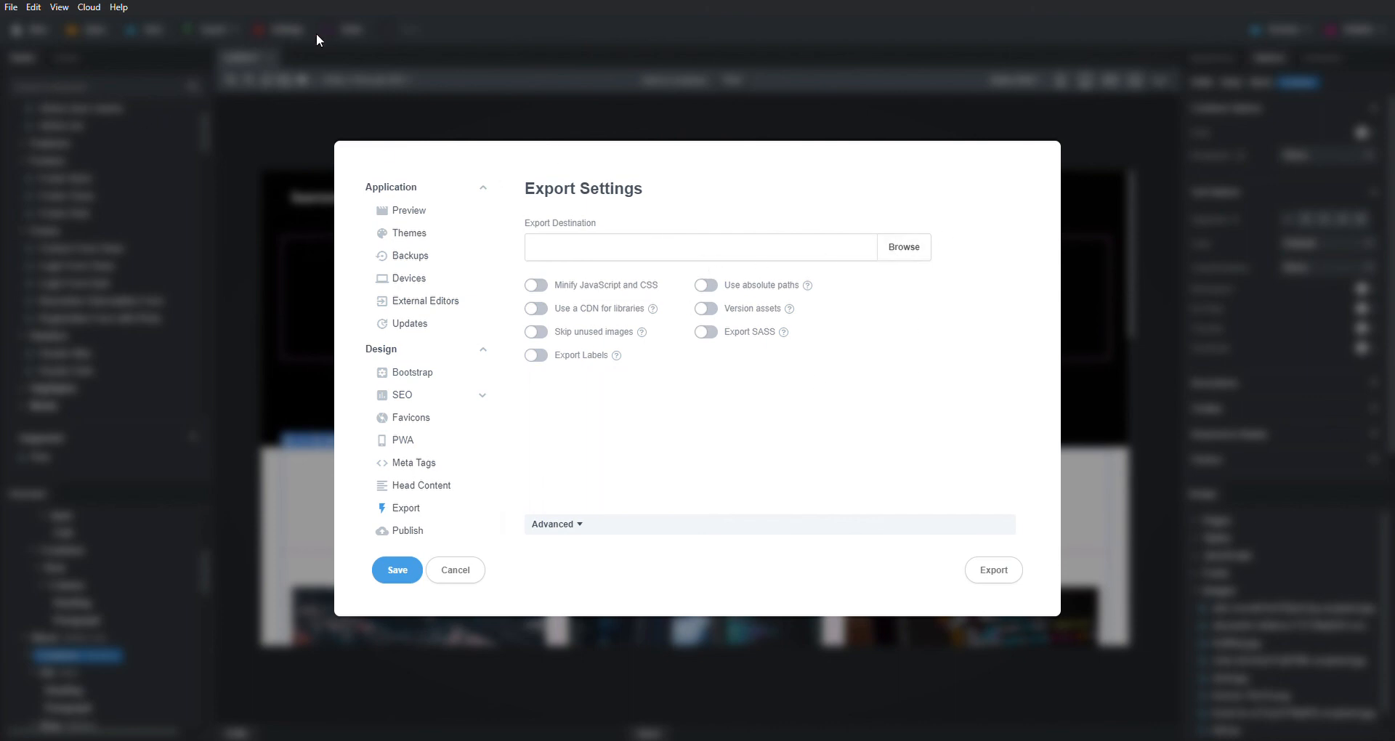
- Export the realtech design to the learnrealtech folder with Minify JavaScript and CSS, Version assets and Skip unused images enabled
{"action": "left_click", "coordinate": [583, 358]}
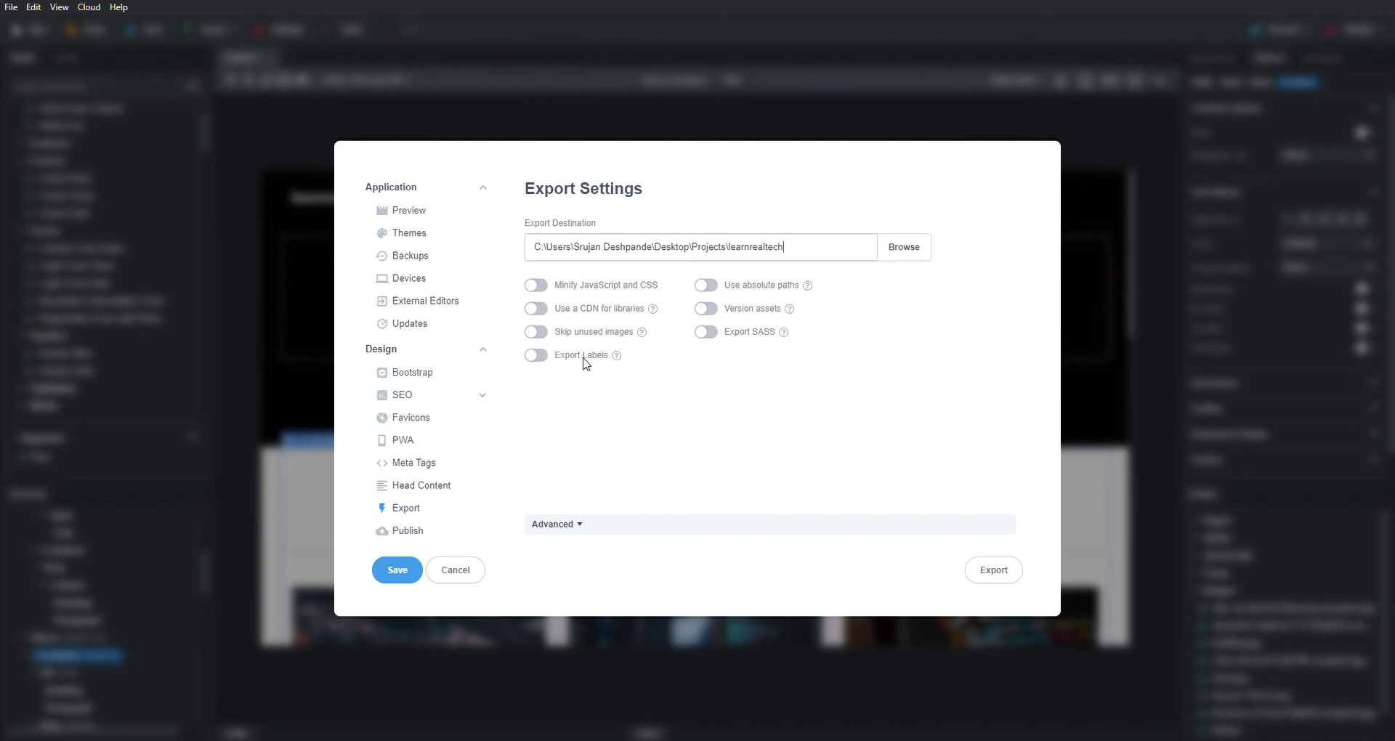
{"action": "left_click", "coordinate": [538, 288]}
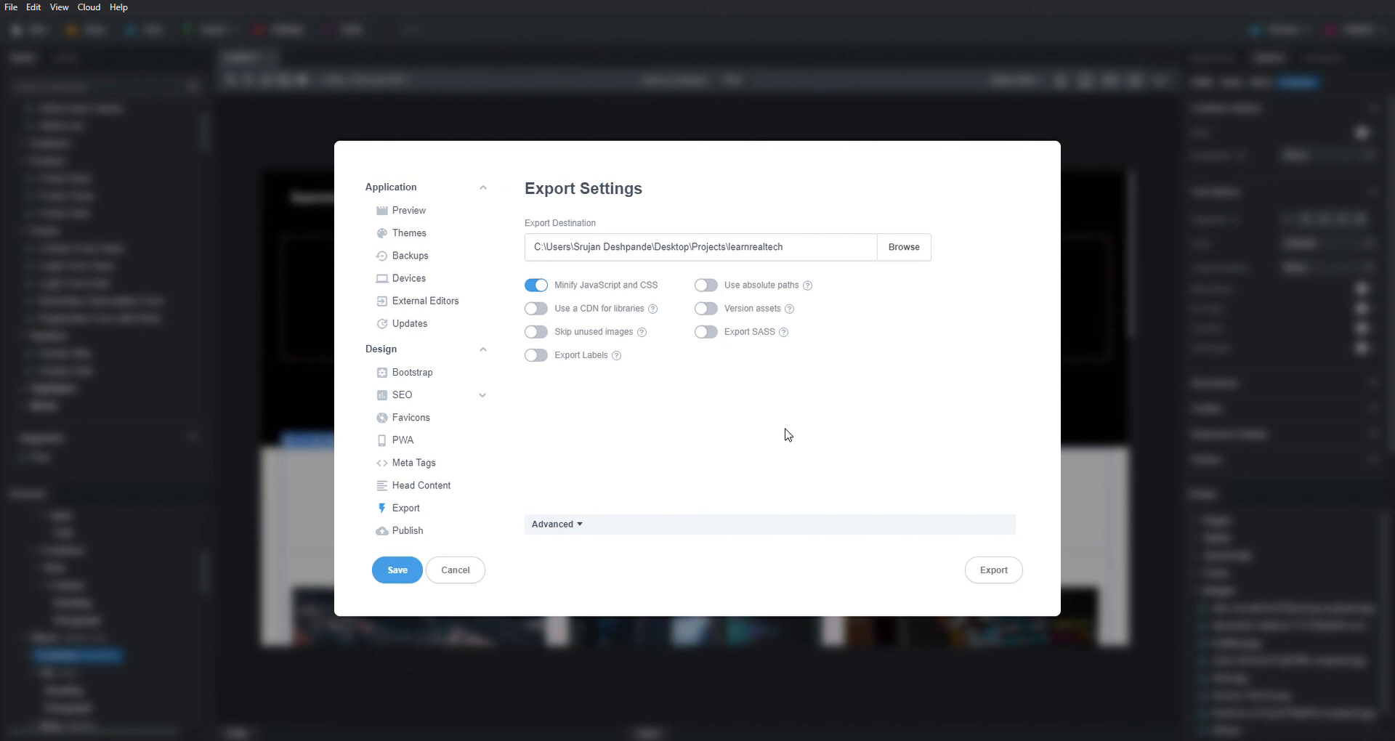
{"action": "left_click", "coordinate": [708, 309]}
{"action": "left_click", "coordinate": [537, 332]}
{"action": "left_click", "coordinate": [1008, 581]}
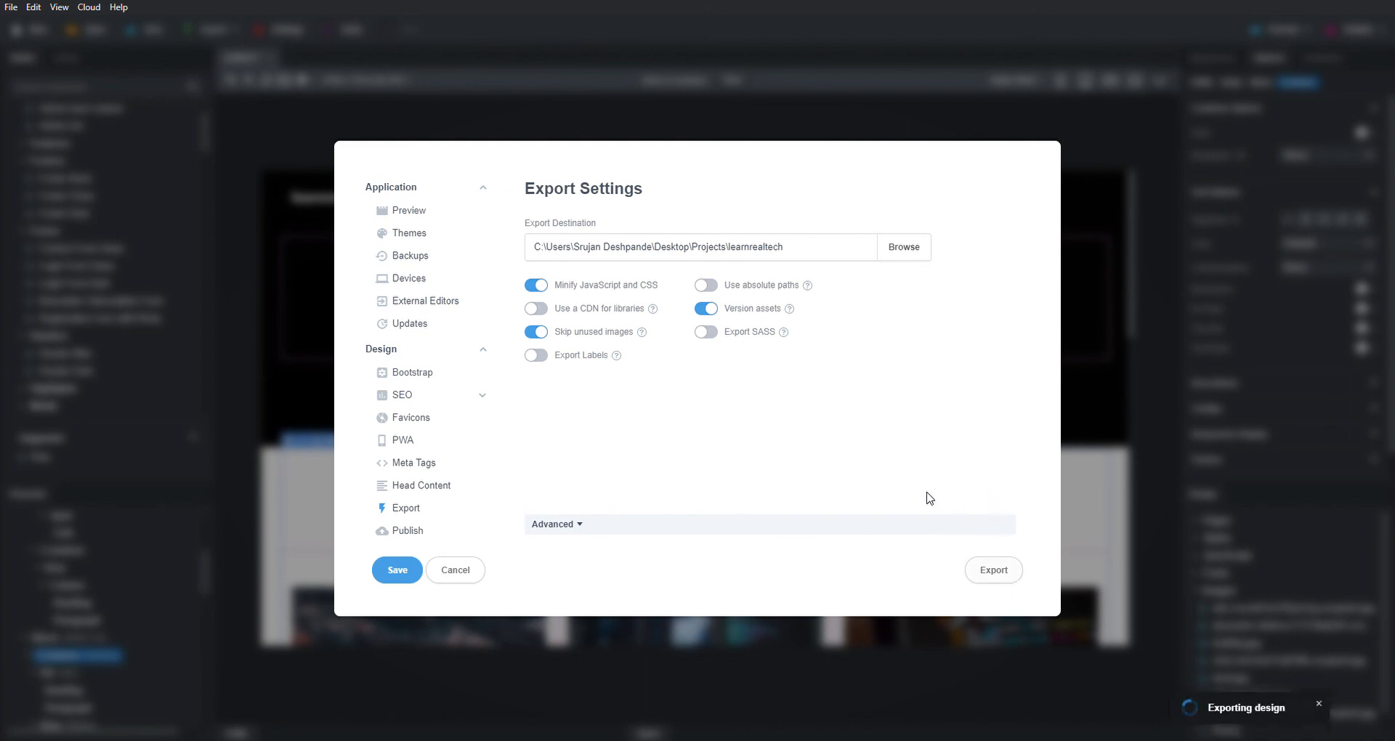
{"action": "left_click", "coordinate": [1018, 570]}
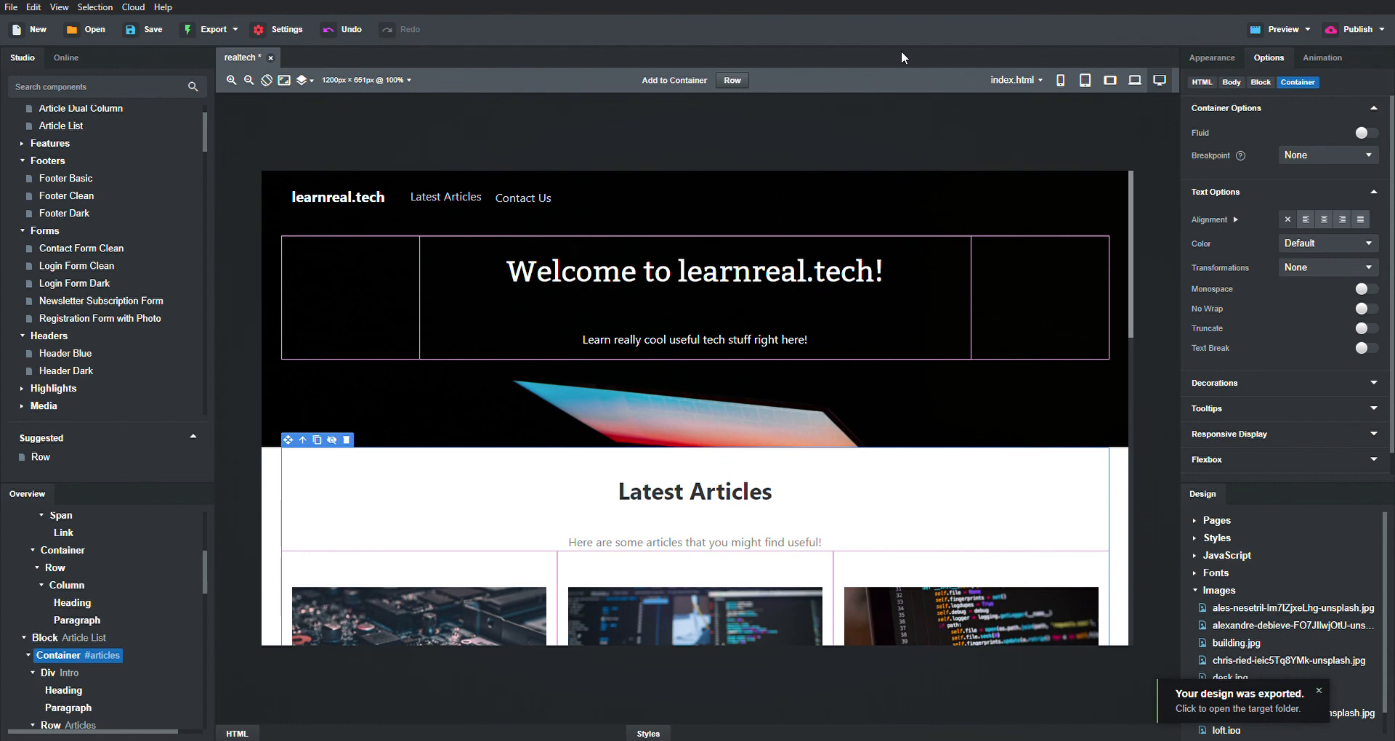
{"action": "left_click", "coordinate": [1308, 28]}
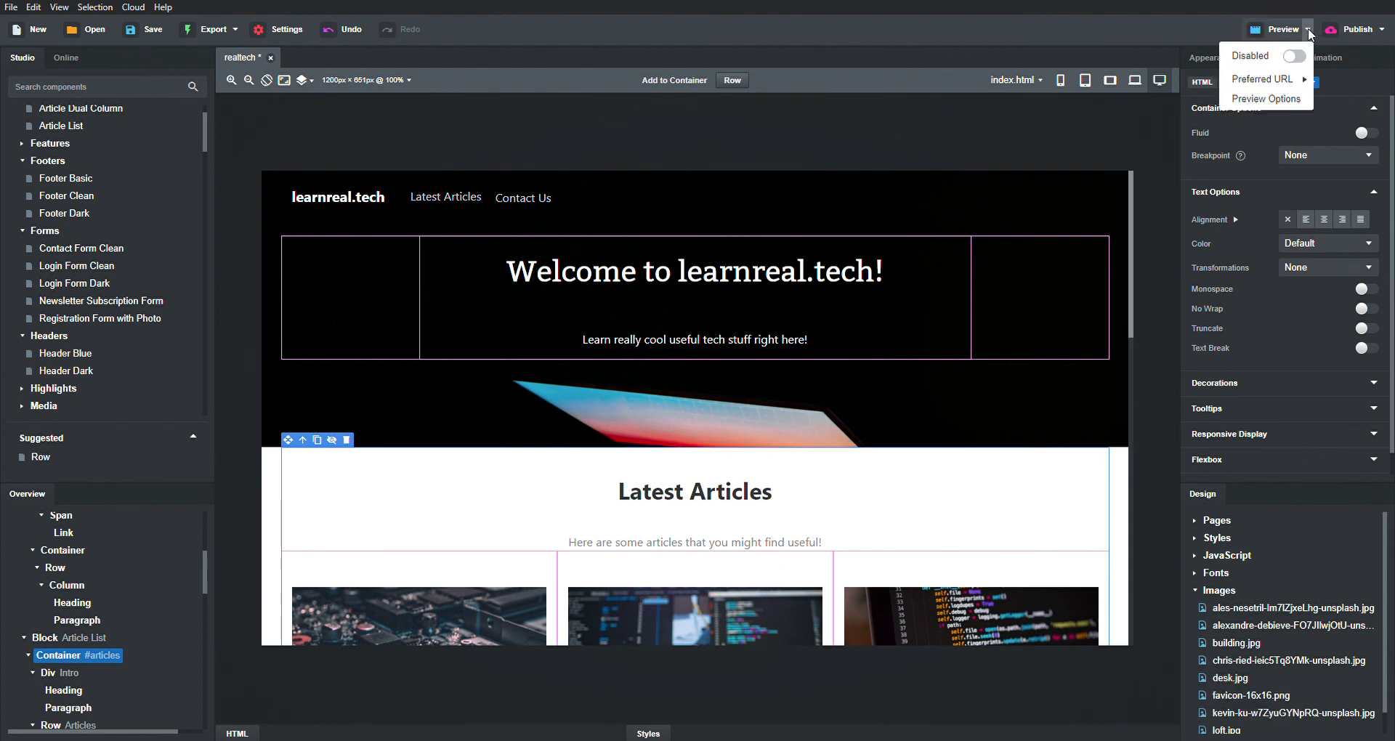
{"action": "left_click", "coordinate": [1265, 98]}
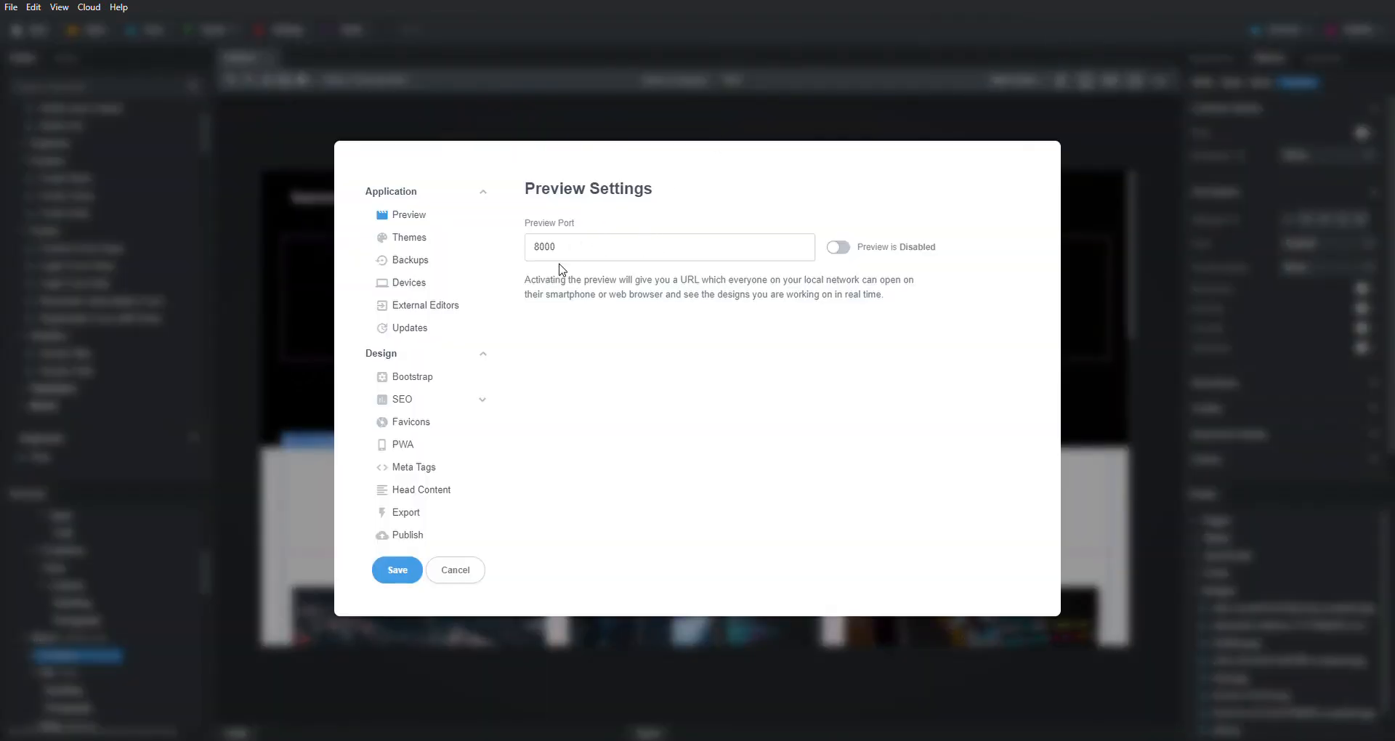
{"action": "left_click", "coordinate": [455, 569]}
{"action": "scroll", "coordinate": [797, 436], "scroll_direction": "down", "scroll_amount": 10}
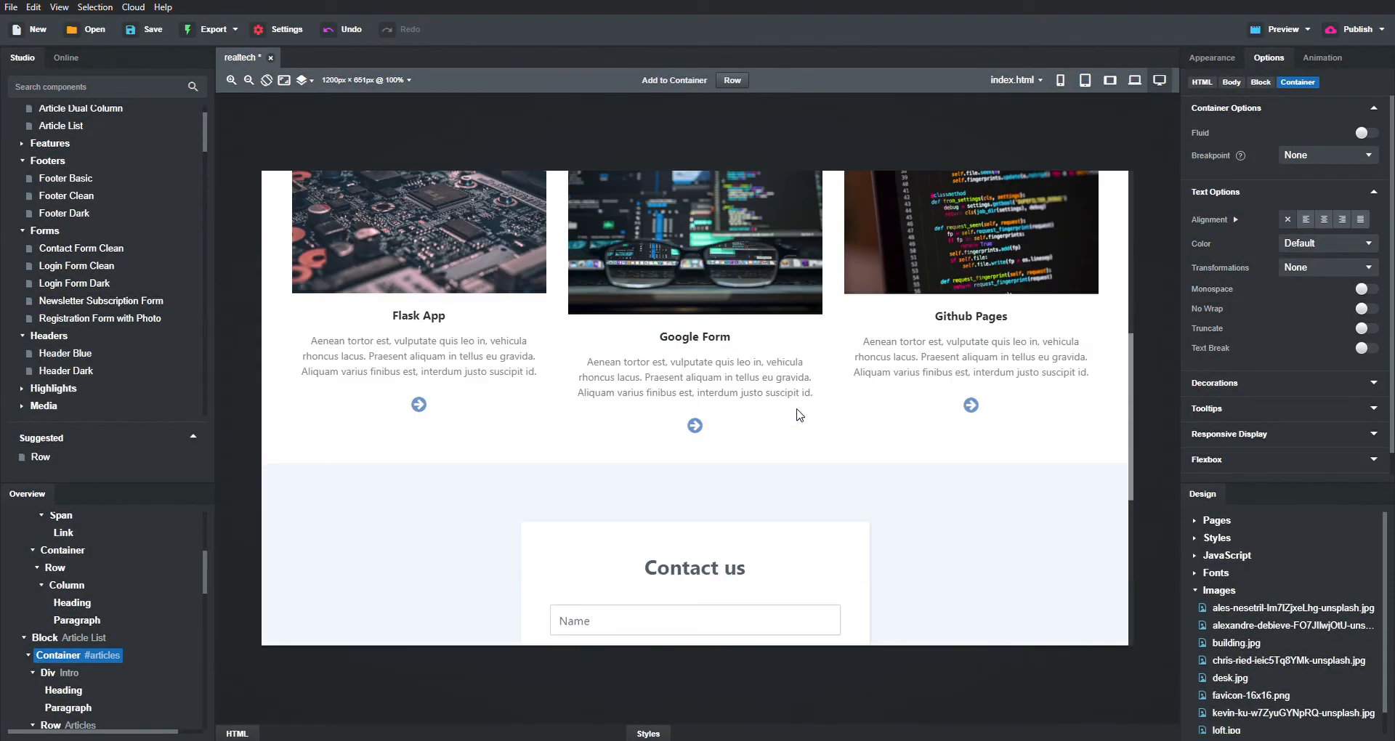
{"action": "scroll", "coordinate": [799, 415], "scroll_direction": "up", "scroll_amount": 10}
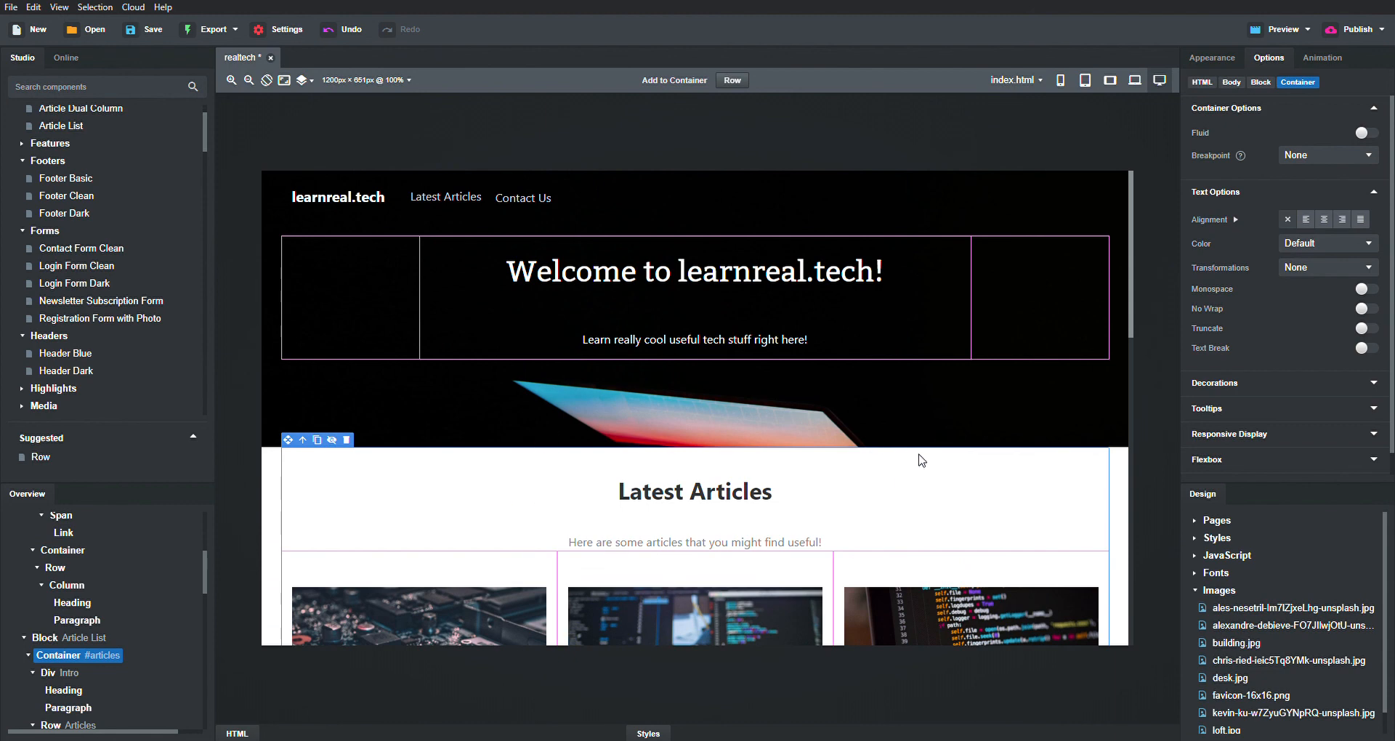
{"action": "scroll", "coordinate": [919, 455], "scroll_direction": "down", "scroll_amount": 4}
{"action": "scroll", "coordinate": [920, 456], "scroll_direction": "up", "scroll_amount": 4}
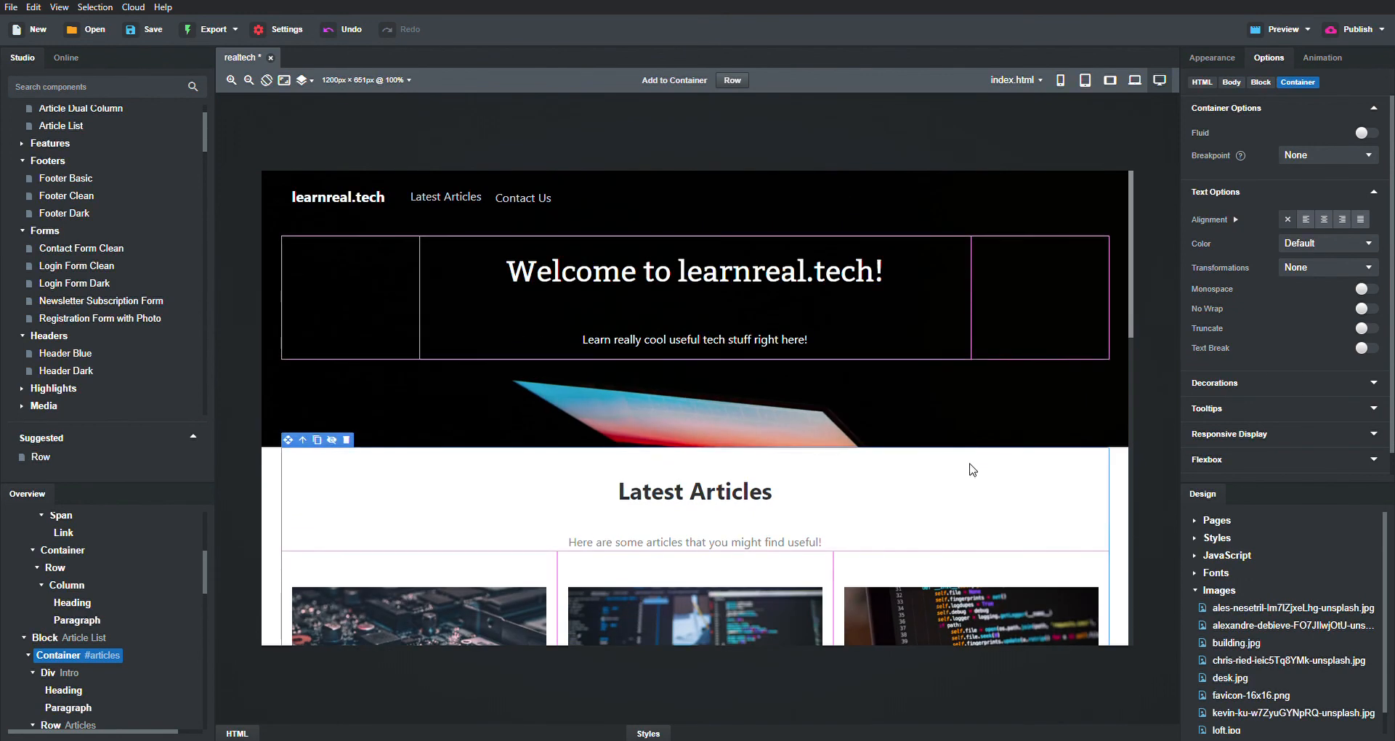